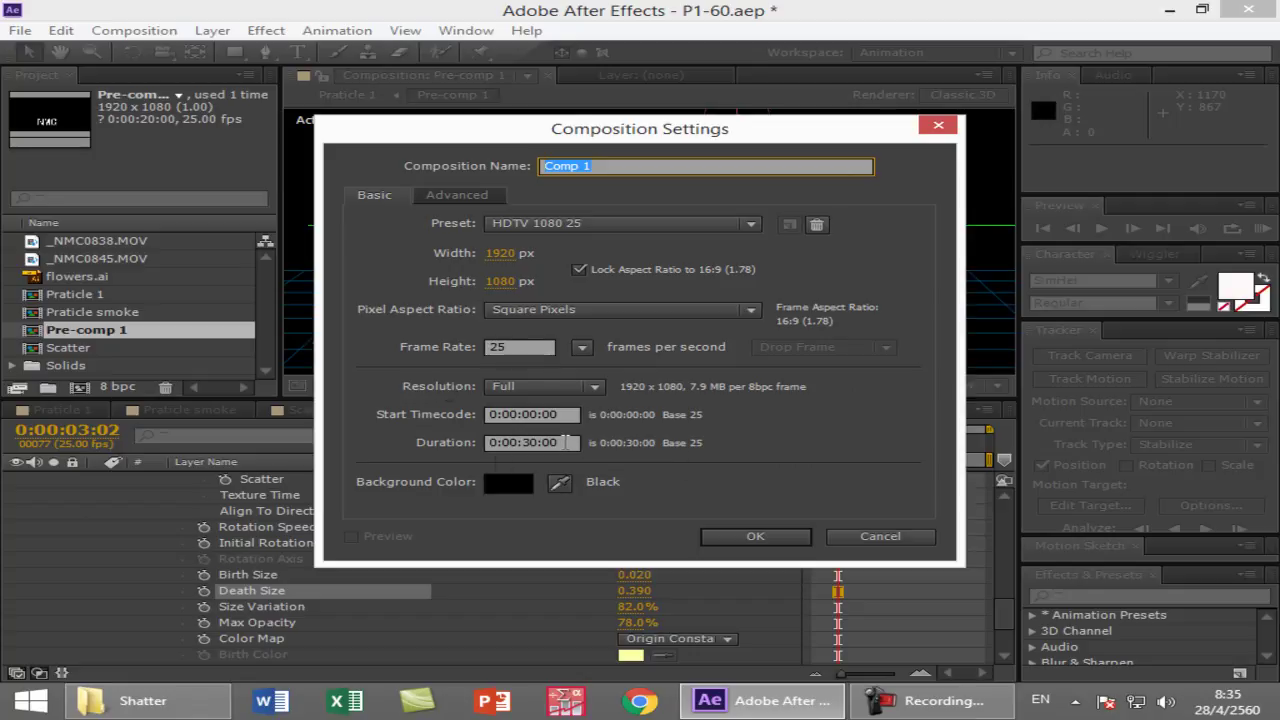
- Create the new composition with a duration of 20 seconds and dismiss the renderer alert
left_click(531, 445)
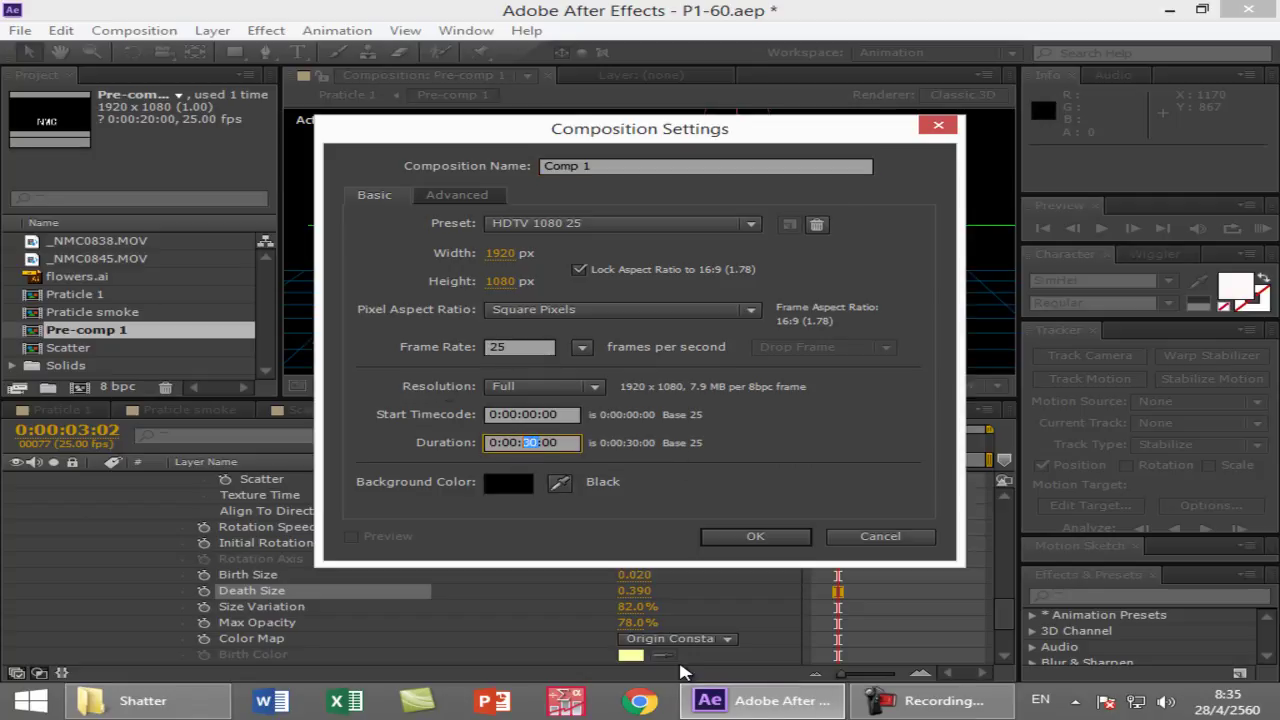
type("20")
left_click(755, 537)
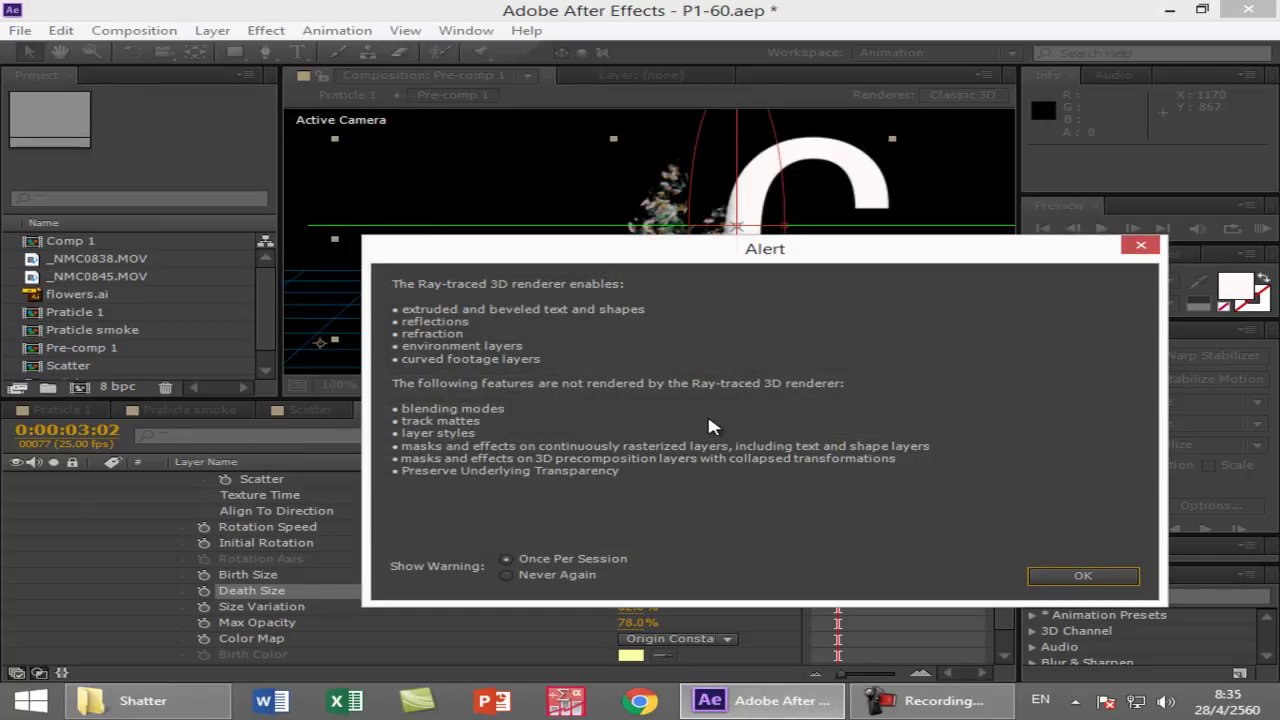
left_click(1077, 578)
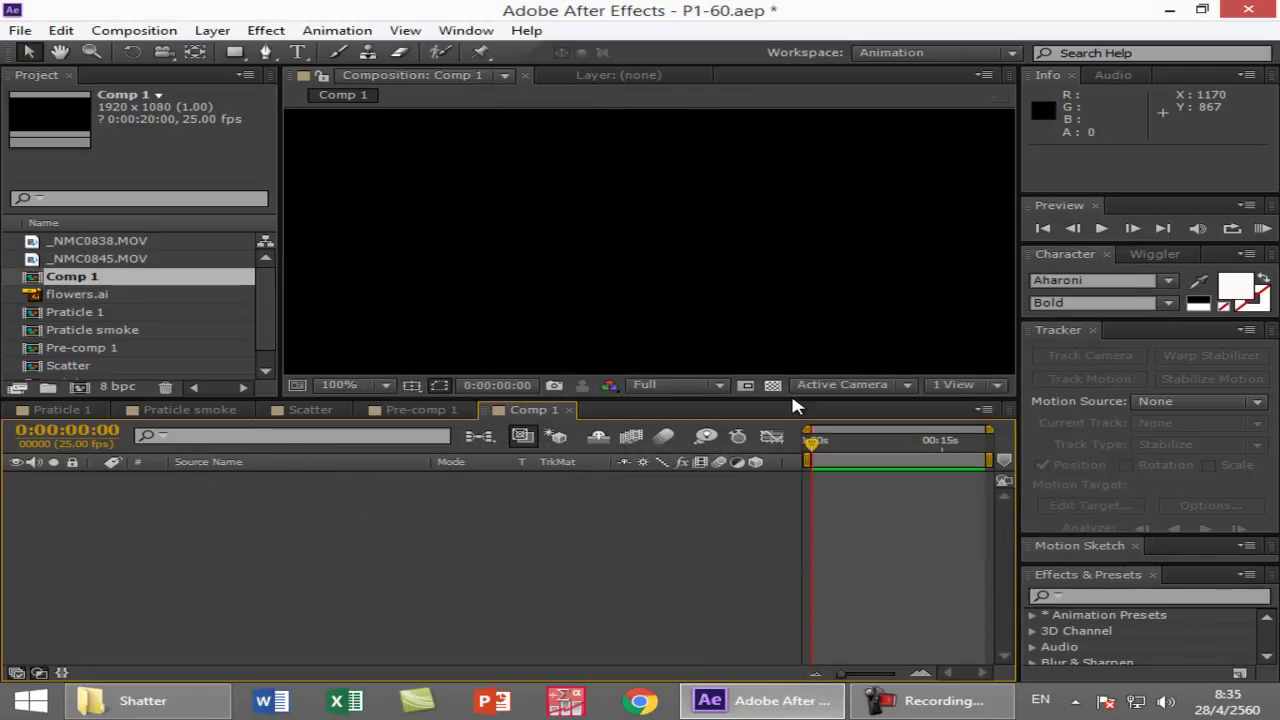
- Change Comp 1's renderer to Classic 3D in its composition settings
left_click(134, 30)
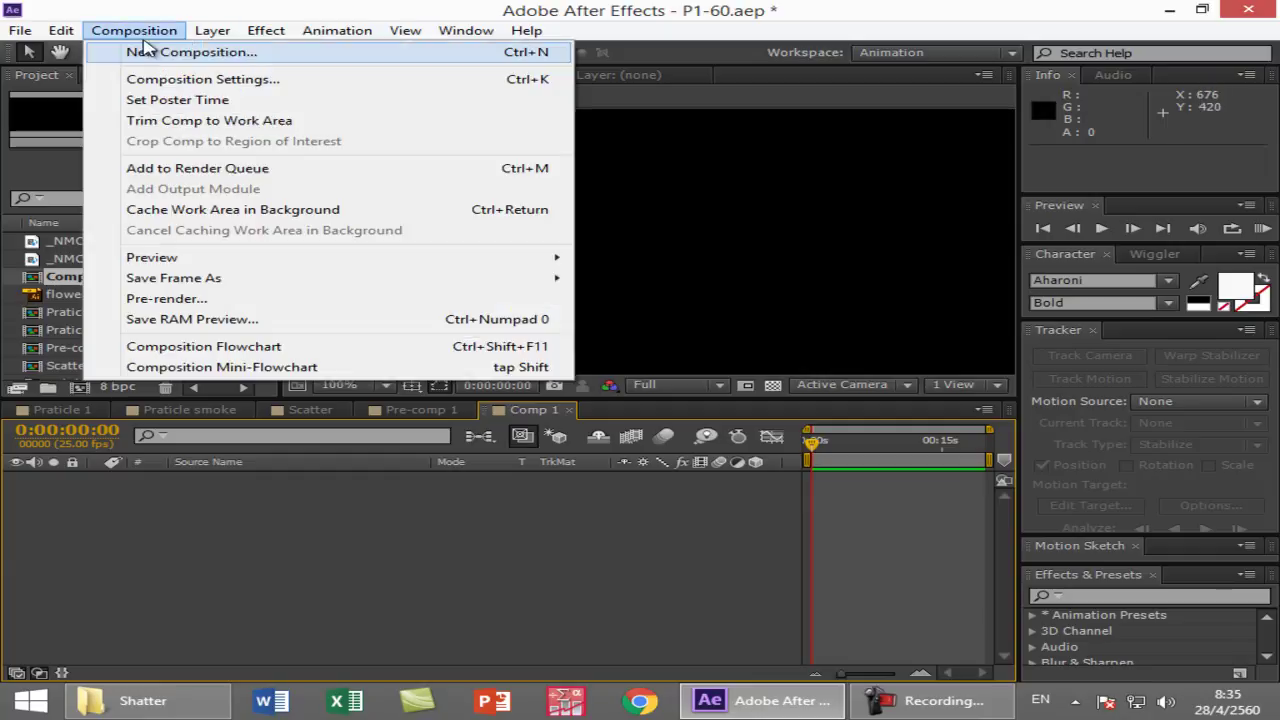
left_click(140, 77)
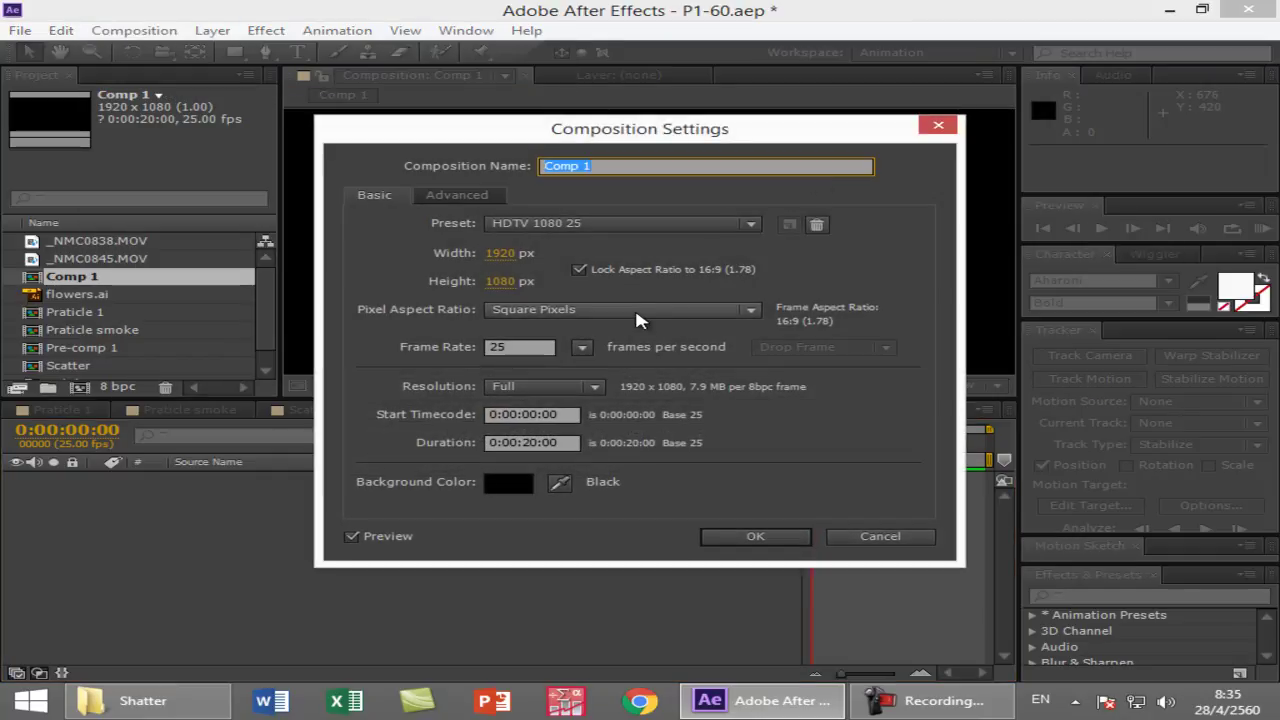
left_click(478, 198)
left_click(598, 299)
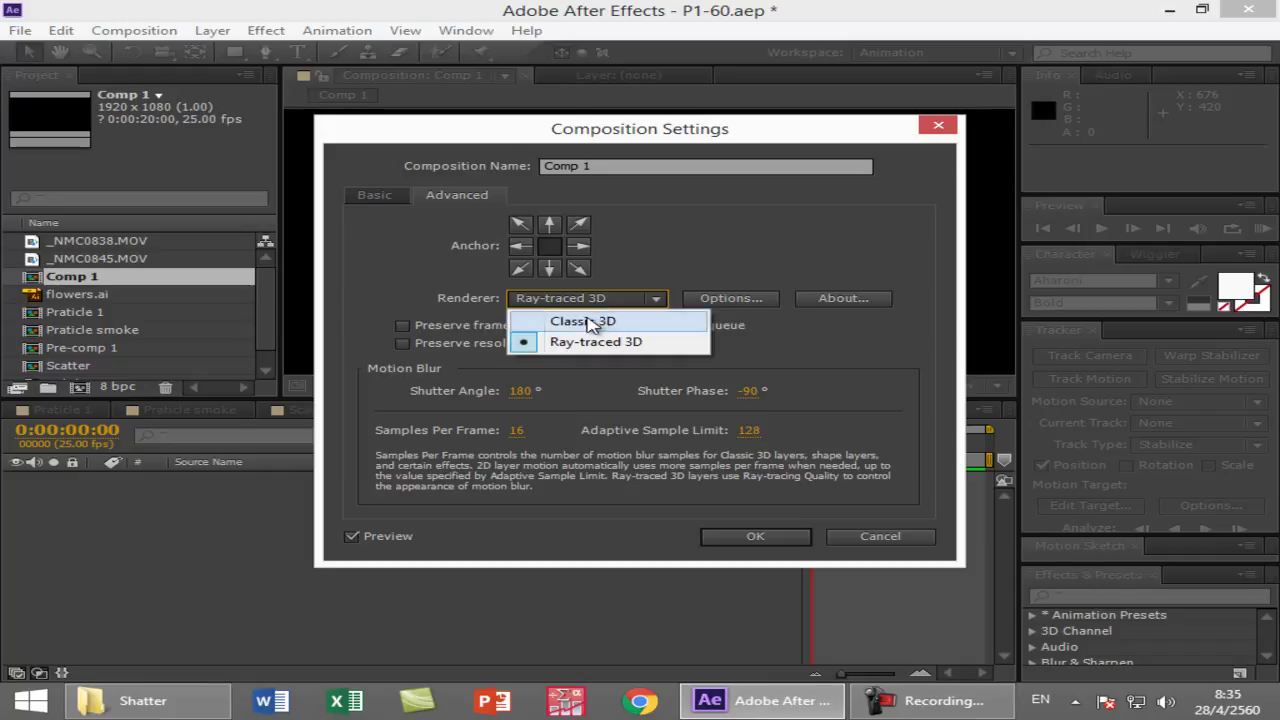
left_click(588, 321)
left_click(775, 533)
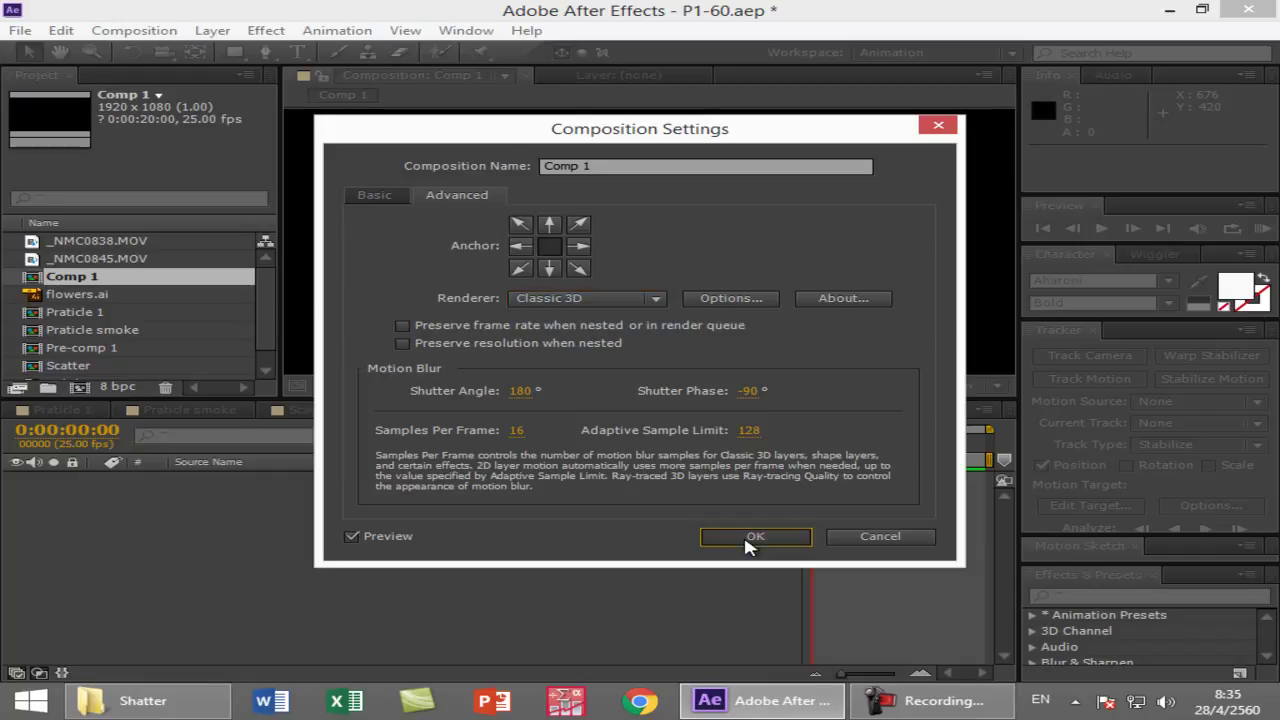
left_click(942, 697)
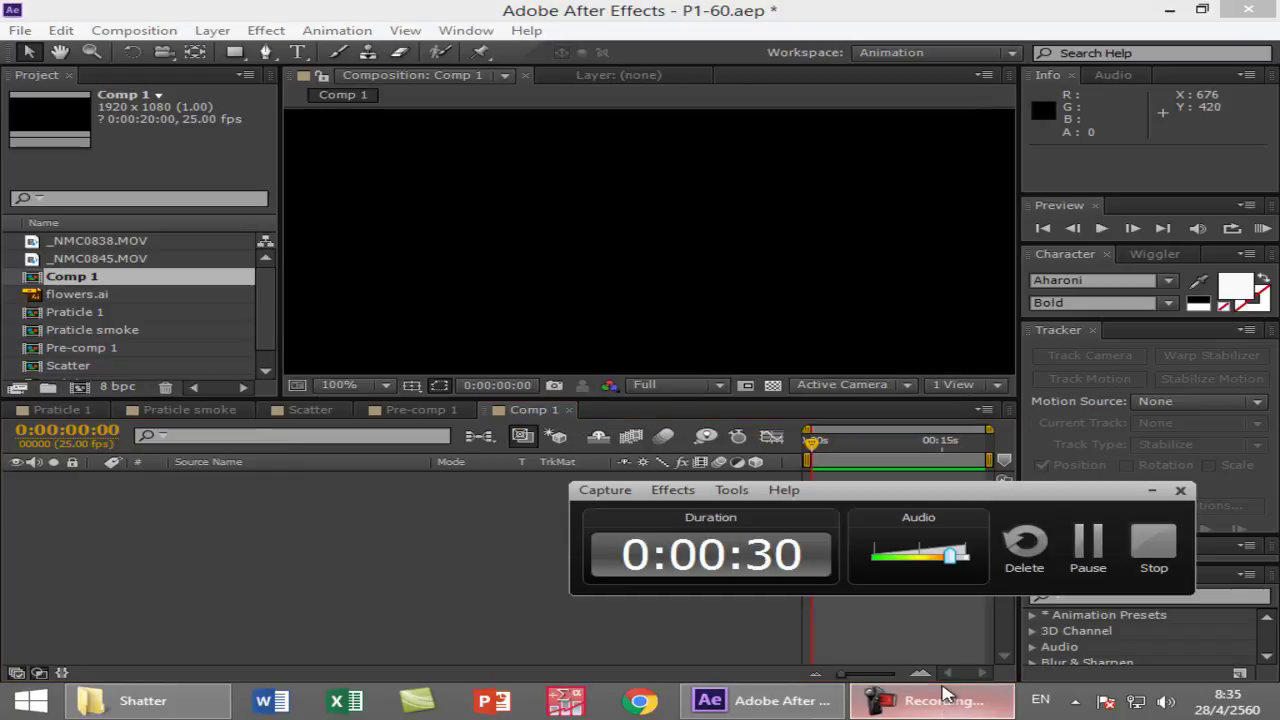
left_click(1088, 543)
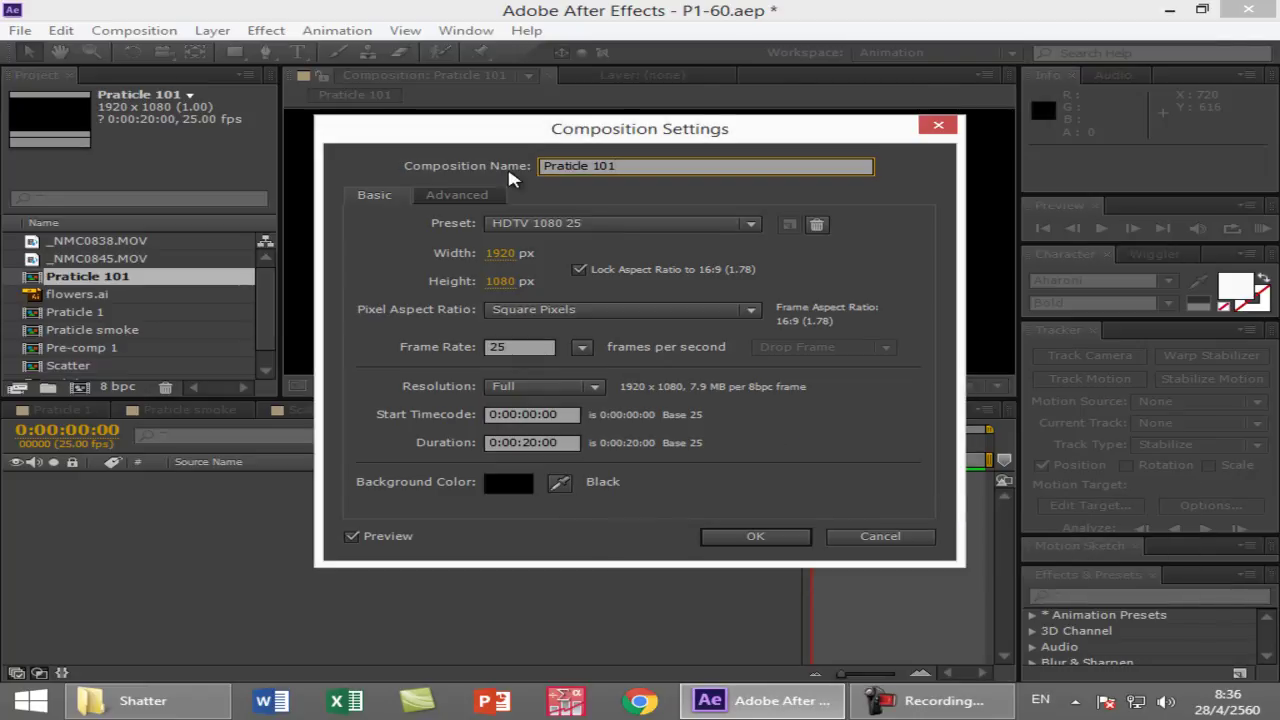
- Apply the composition settings with the name Praticle 101
left_click(755, 537)
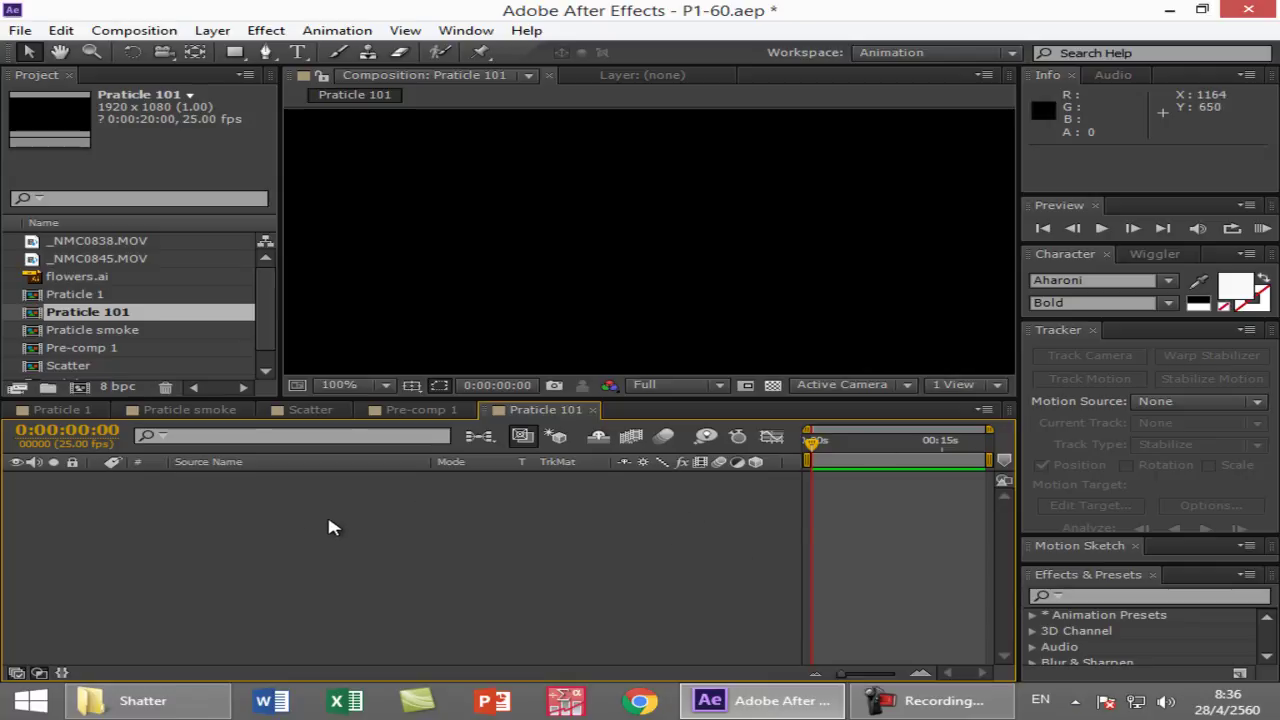
- Add a 1920 x 1080 px blue solid layer named Floor to the composition
right_click(166, 556)
mouse_move(309, 372)
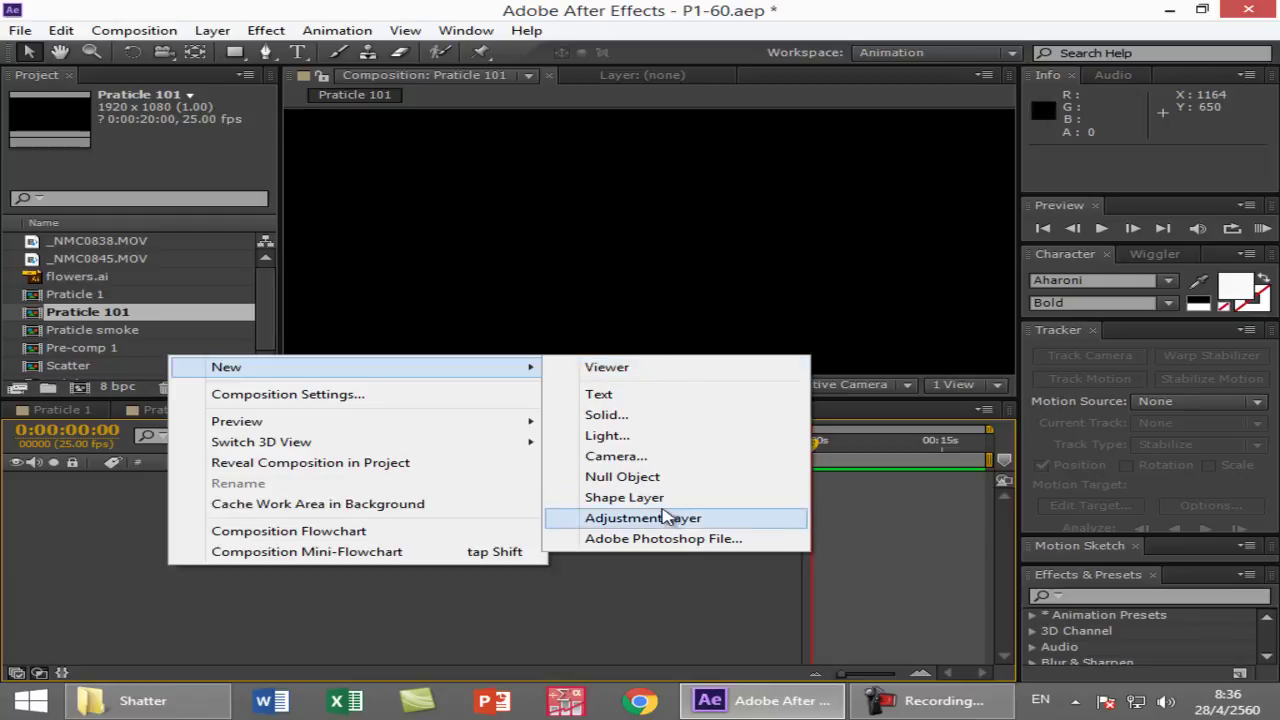
left_click(626, 416)
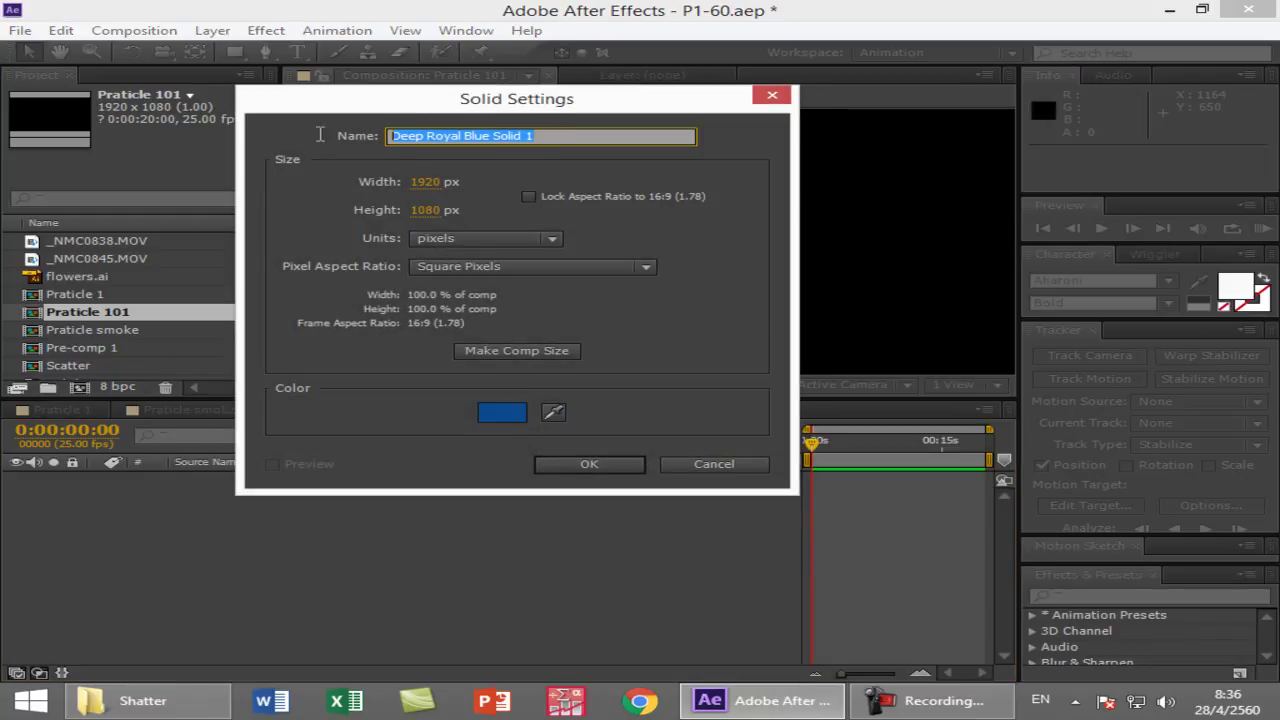
type("Floor")
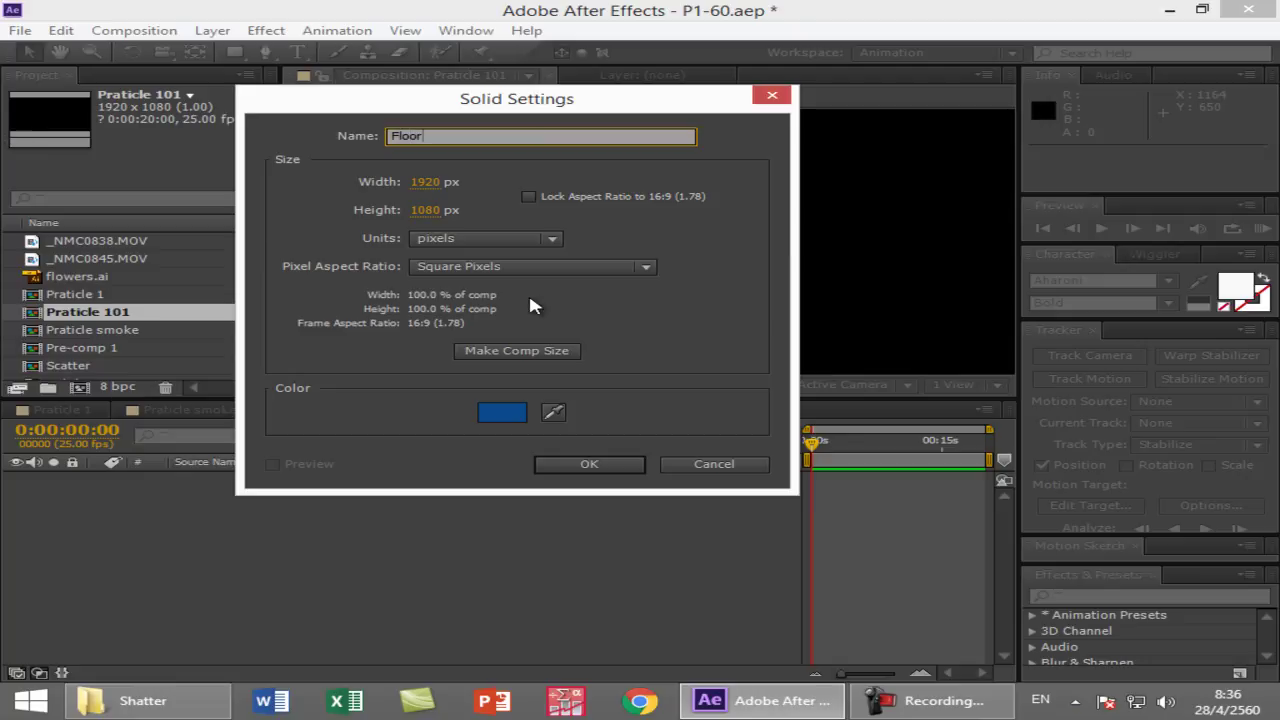
left_click(589, 464)
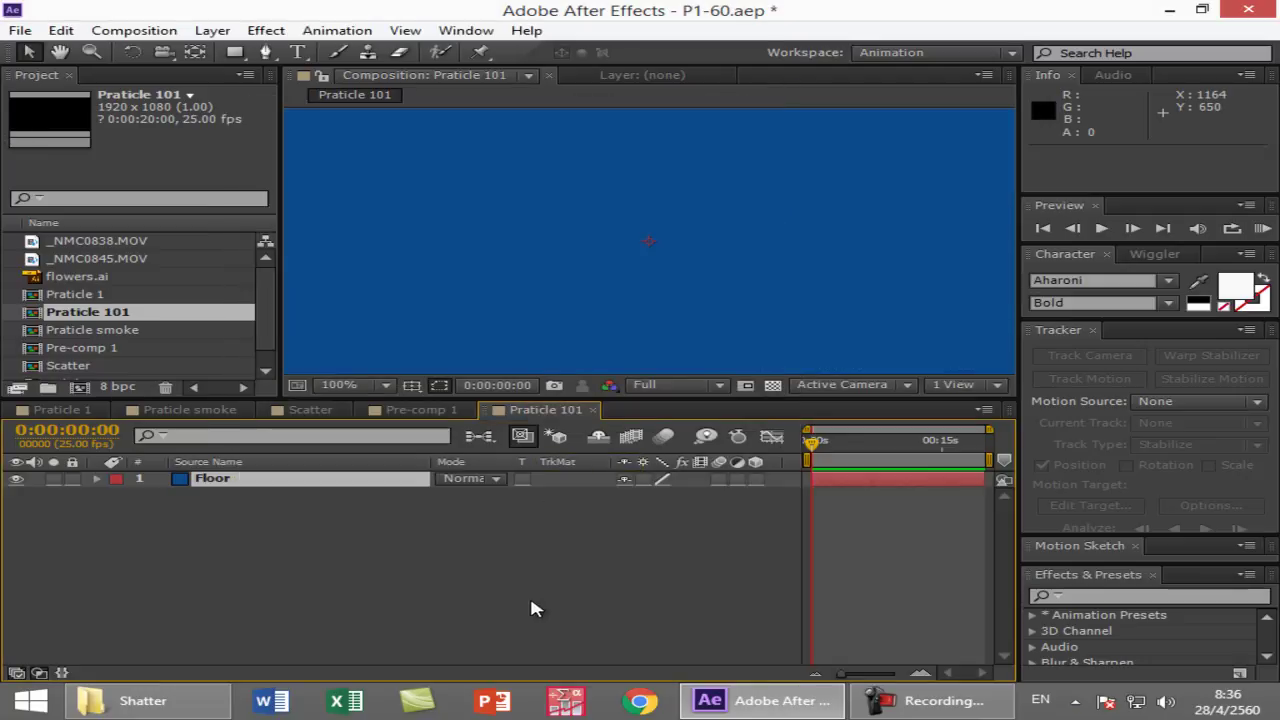
- Make the Floor layer 3D and reveal its Transform properties
left_click(755, 479)
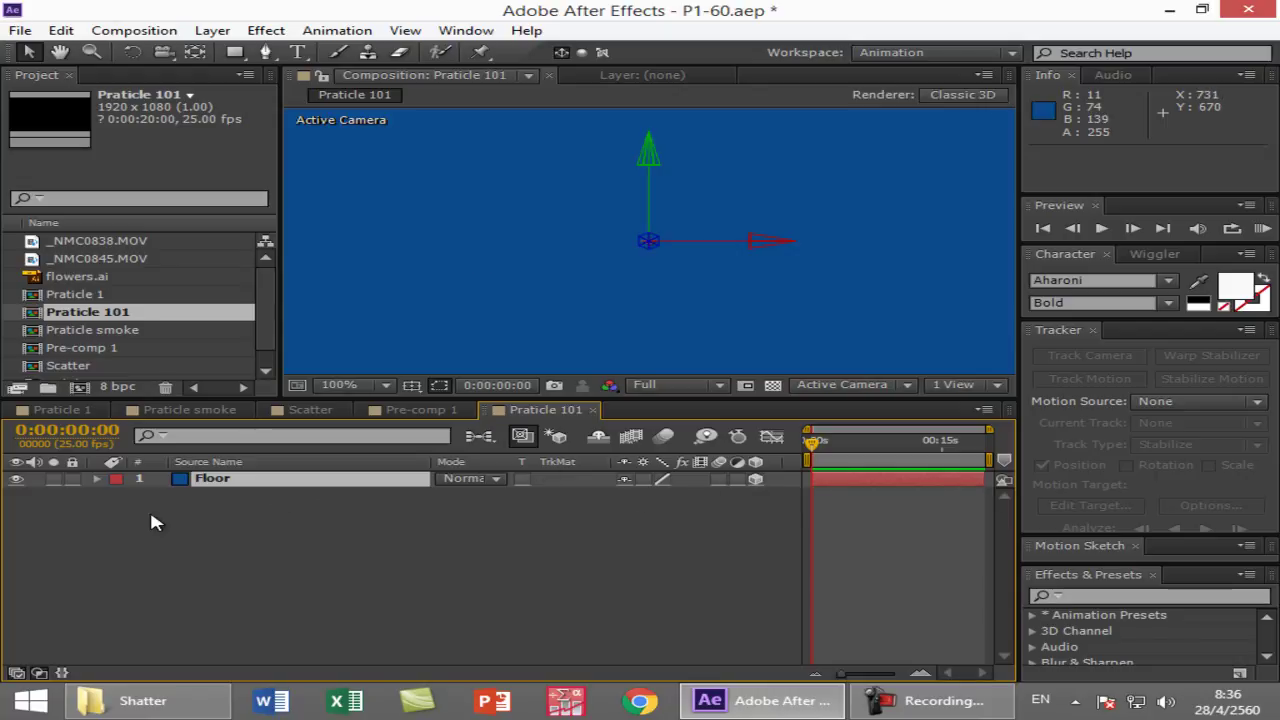
left_click(97, 479)
left_click(117, 494)
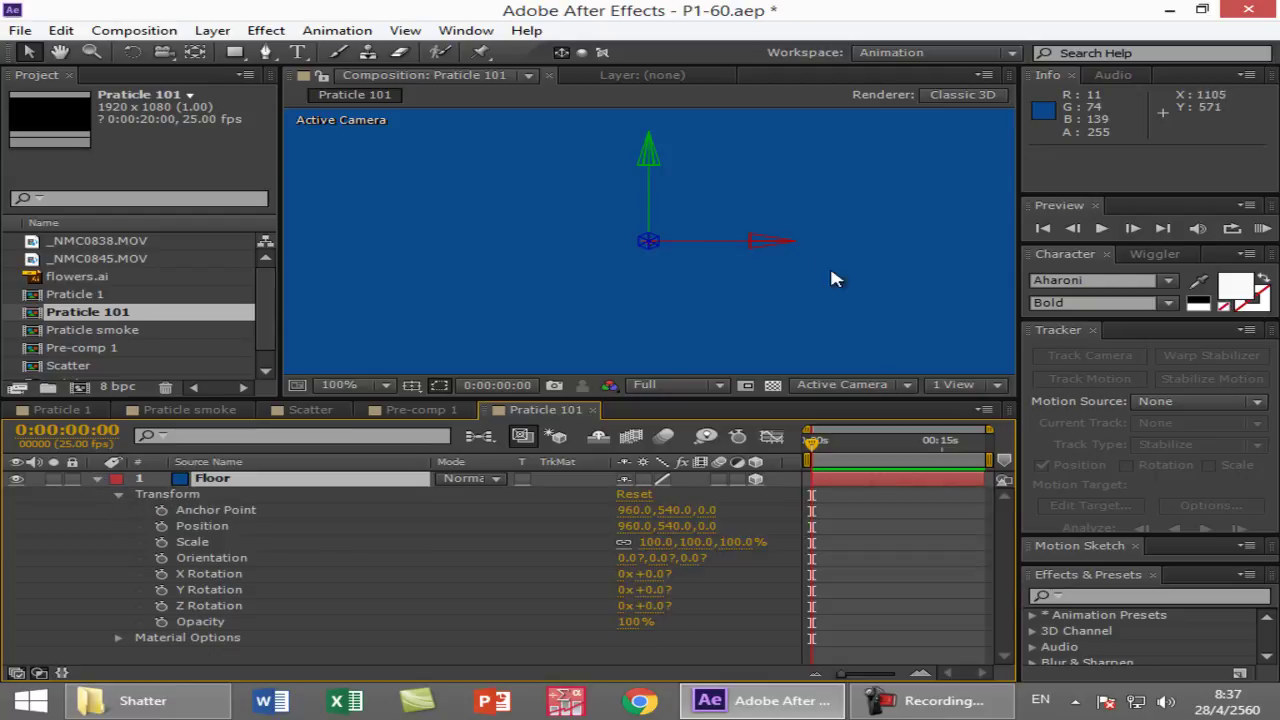
left_click_drag(660, 592, 700, 605)
left_click(660, 590)
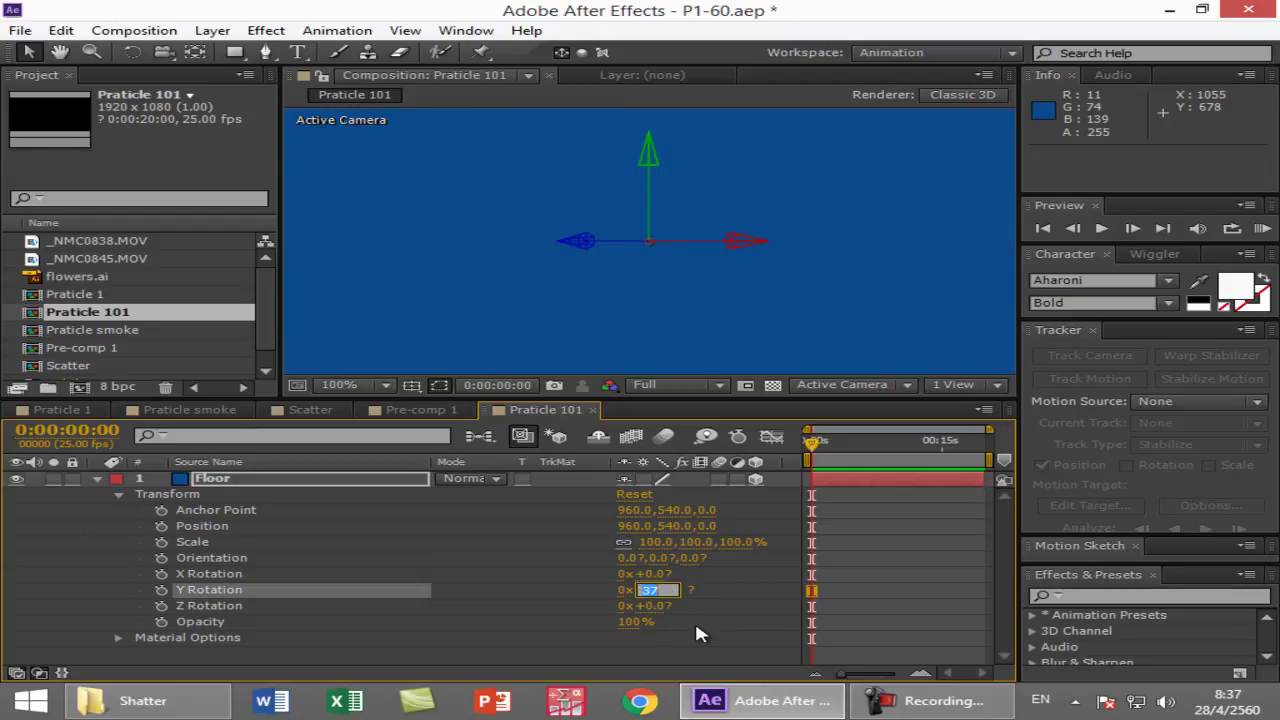
type("0")
key("Return")
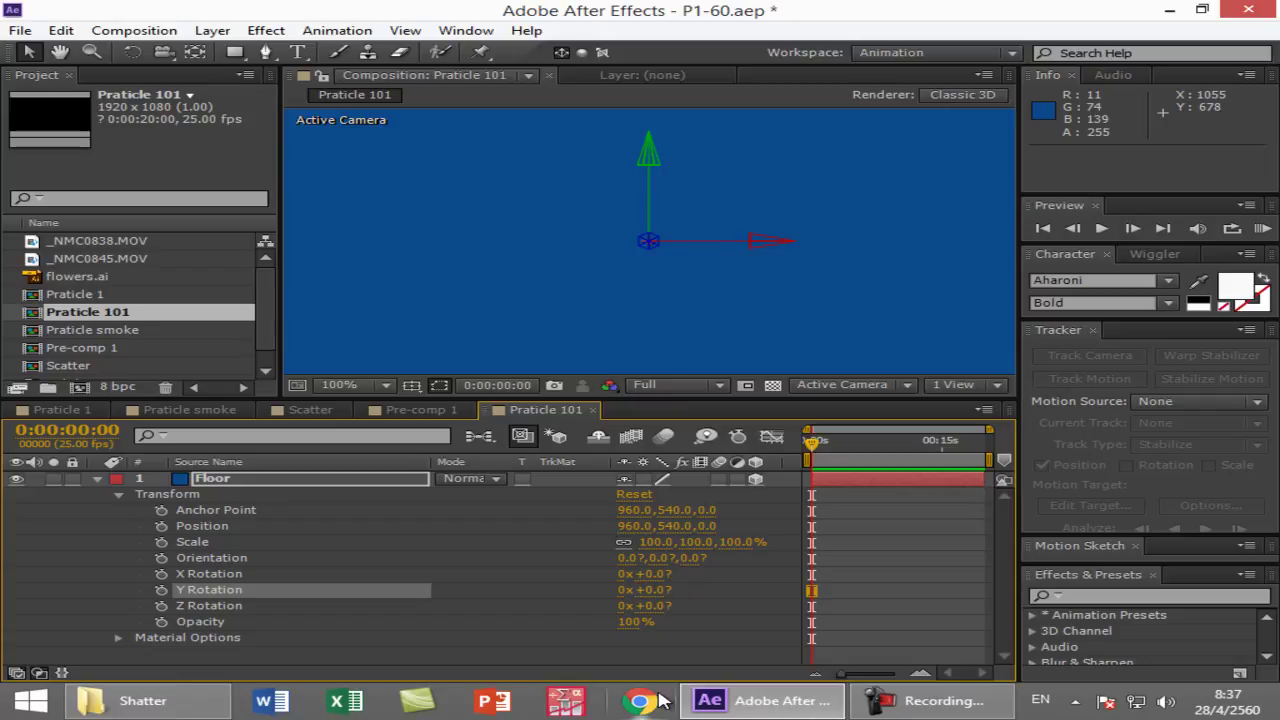
- Set the Floor layer's X Rotation to 90 degrees and move it down to a Y position of about 1044
left_click_drag(658, 576, 764, 576)
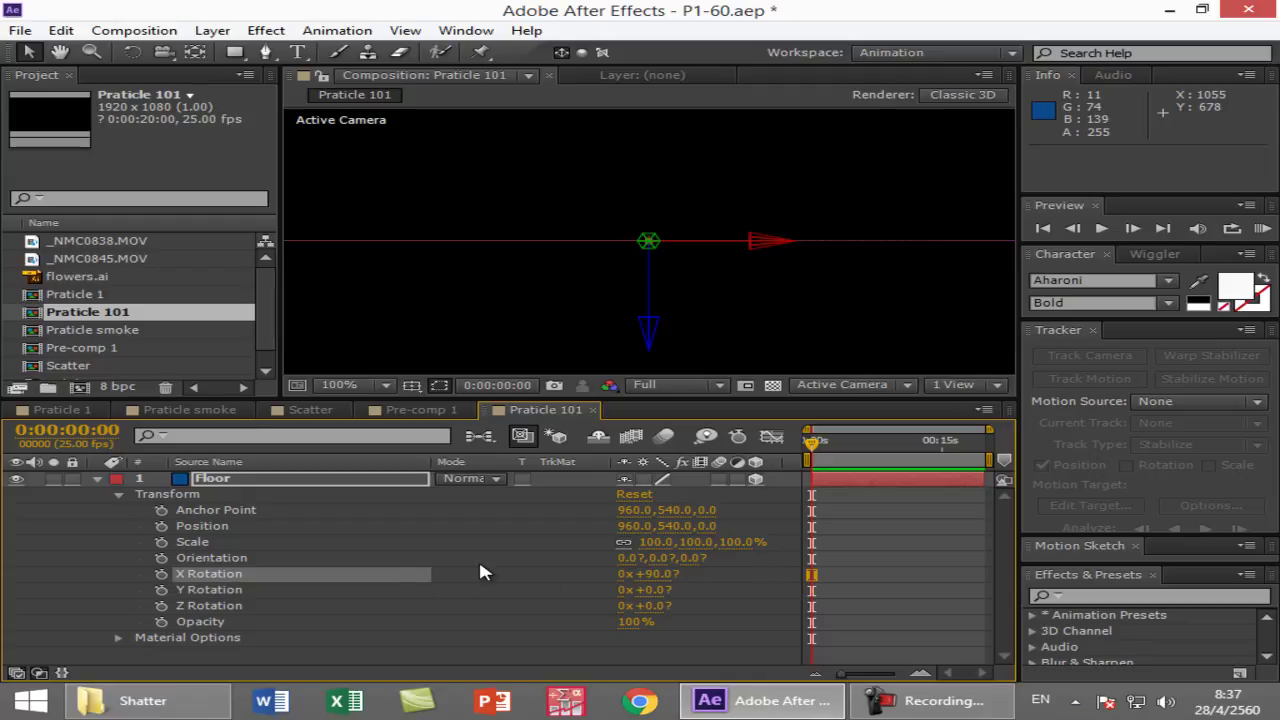
scroll(676, 266, "down", 6)
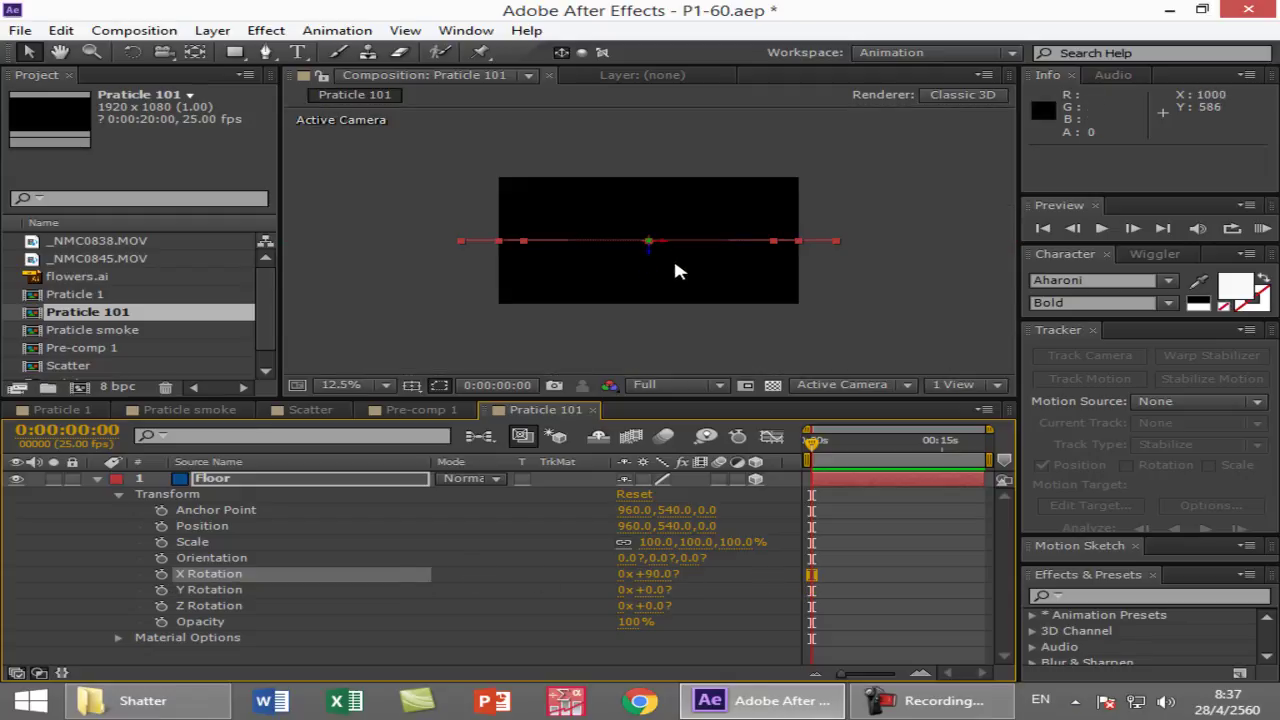
left_click_drag(654, 263, 662, 315)
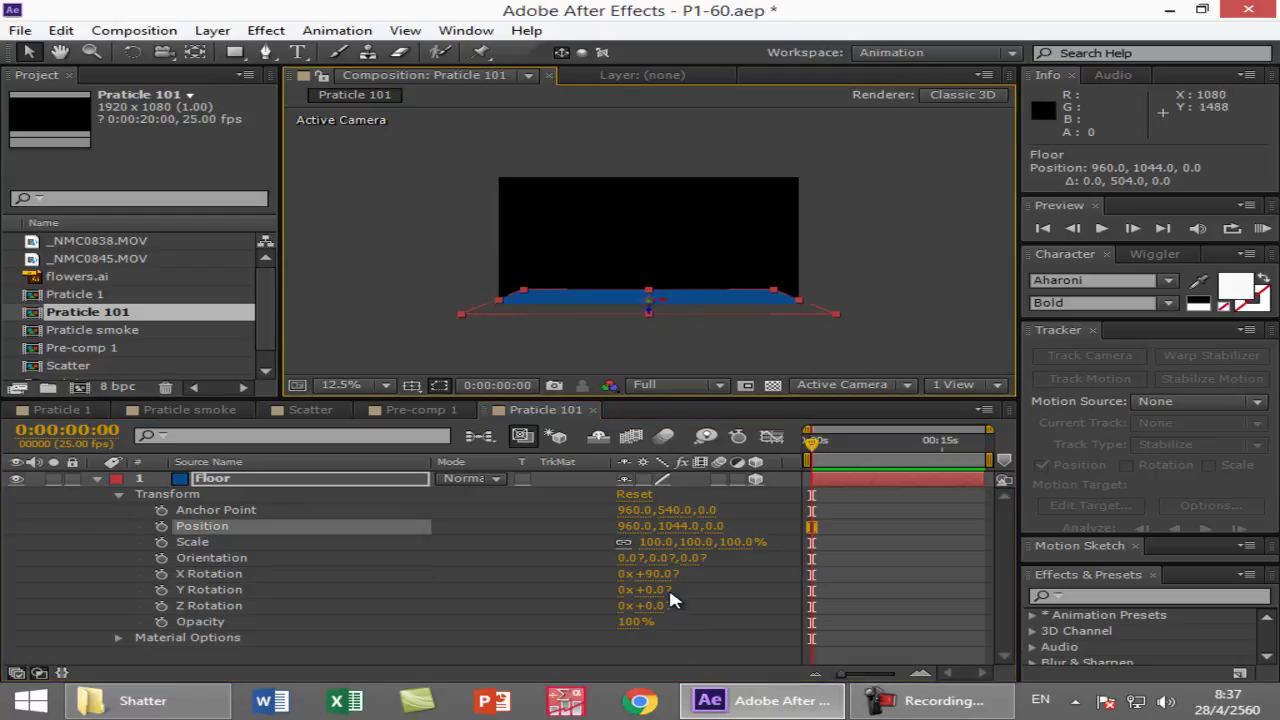
- Scale the Floor layer up uniformly to 557% and collapse its properties
left_click_drag(666, 549, 940, 549)
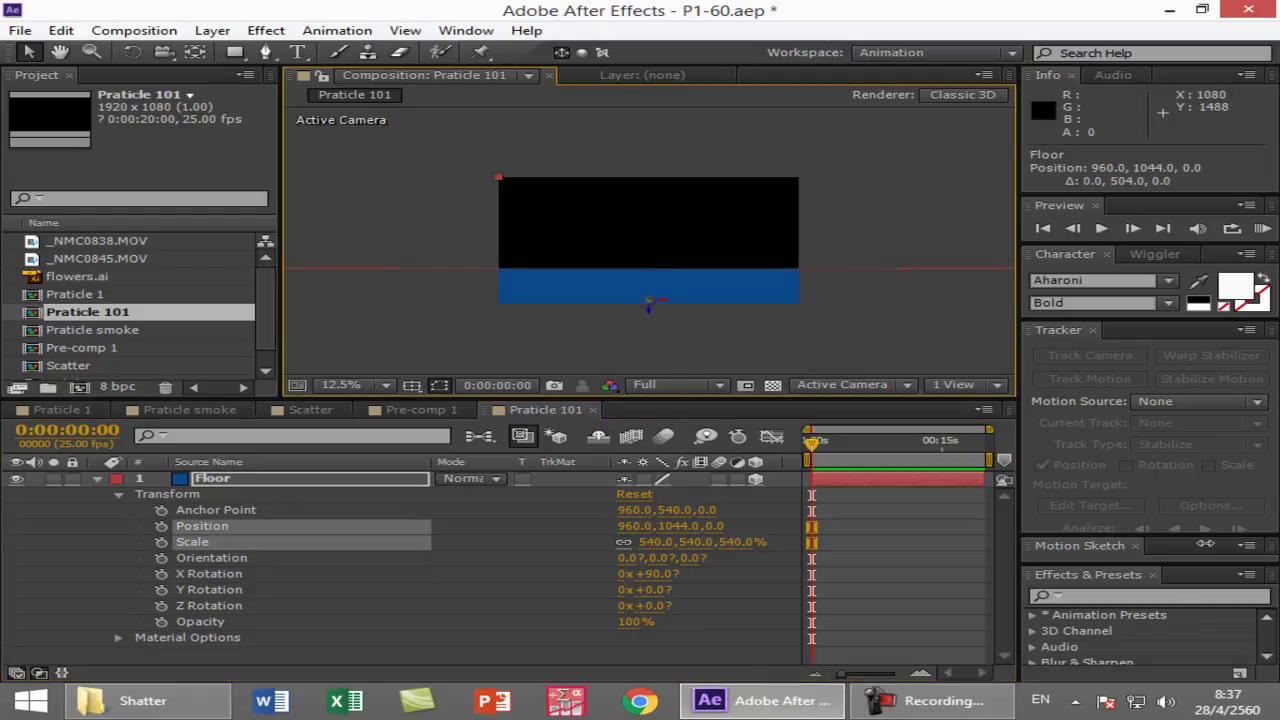
left_click_drag(655, 543, 693, 530)
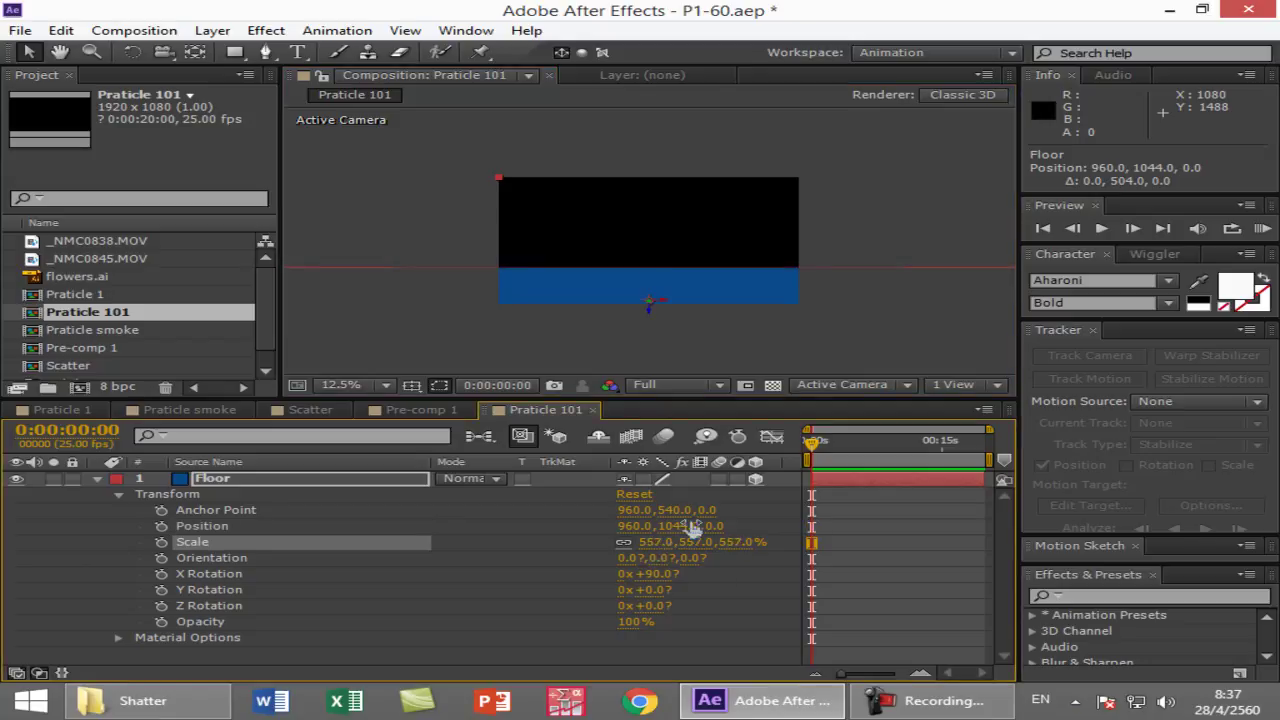
left_click(97, 480)
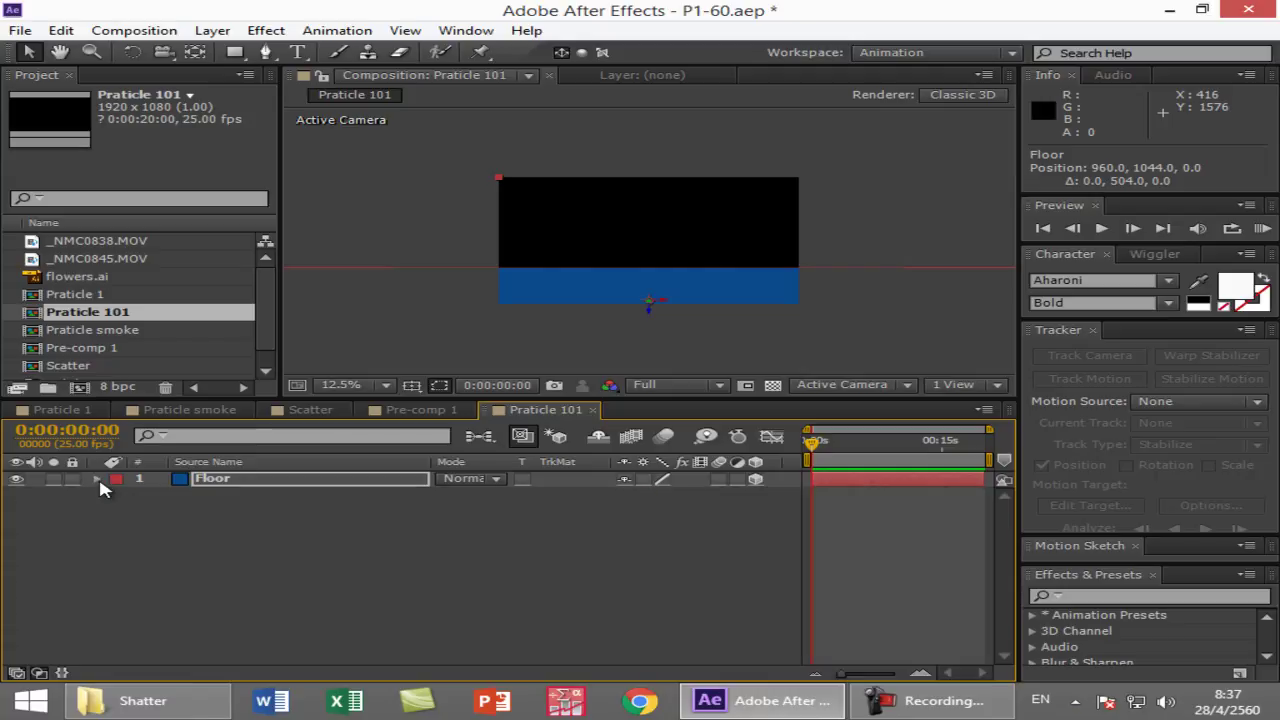
- Add a text layer reading NMC and close the floating Paragraph panel
right_click(284, 534)
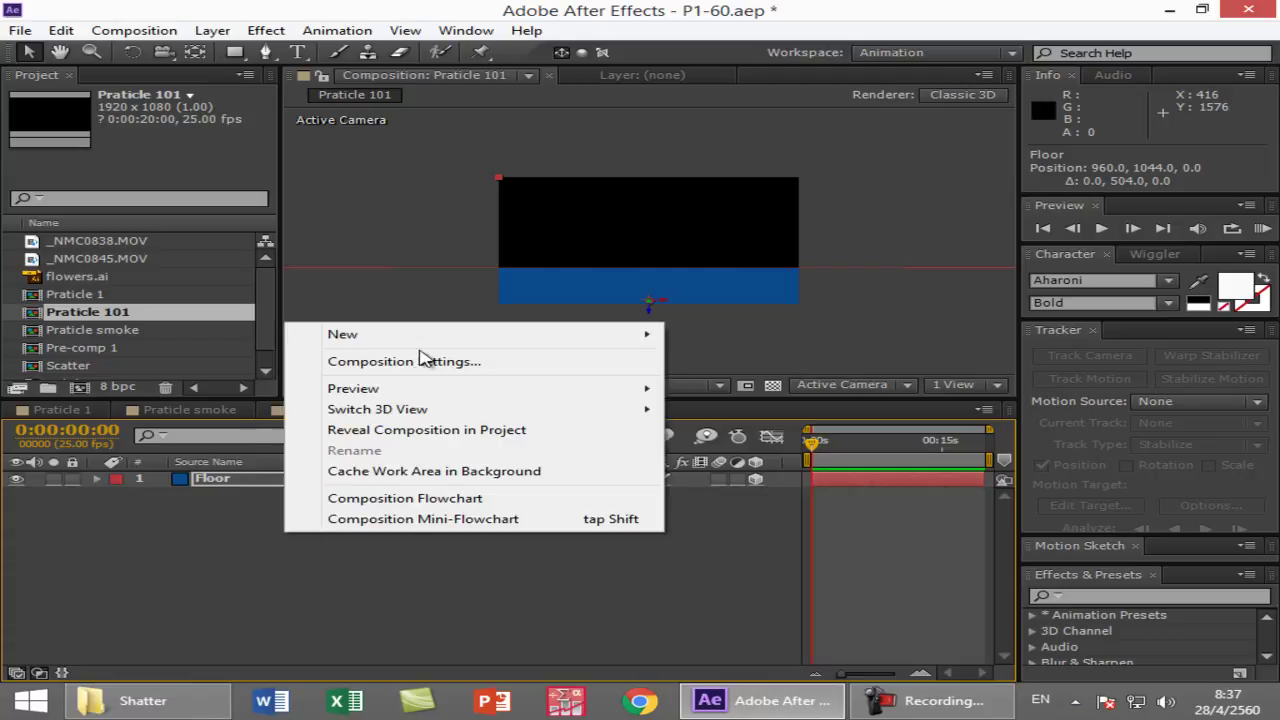
mouse_move(572, 346)
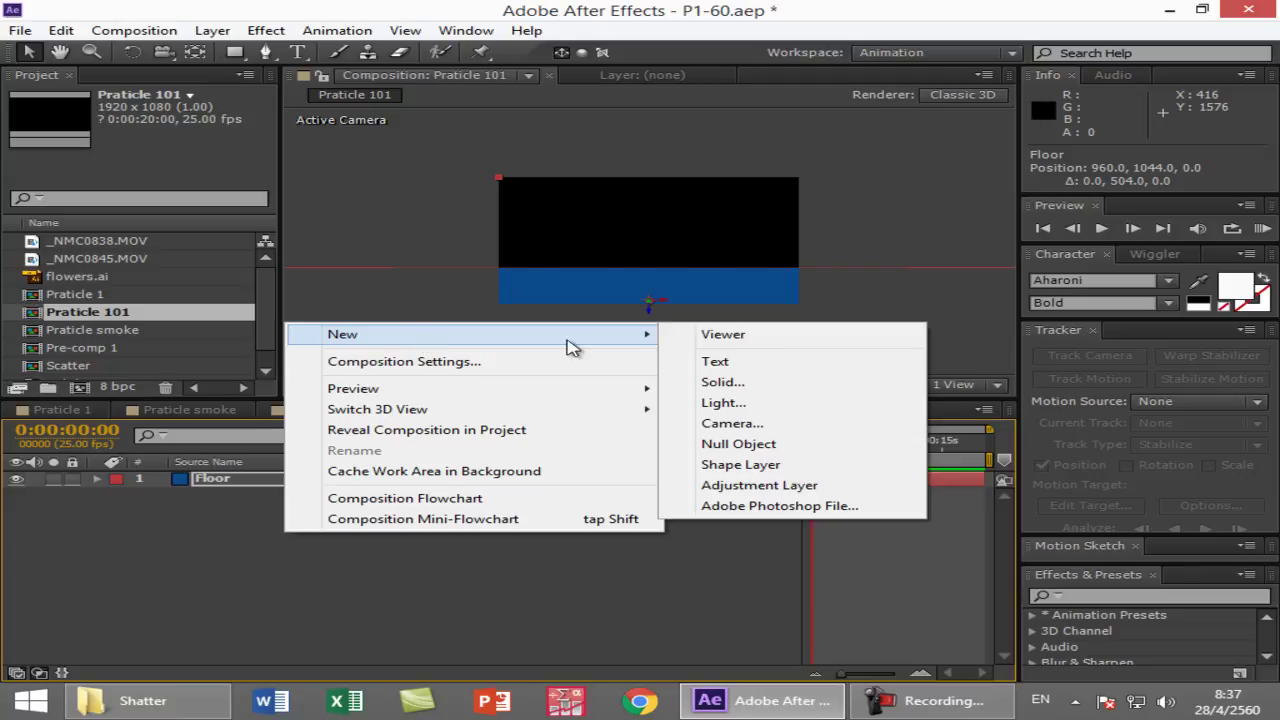
left_click(730, 362)
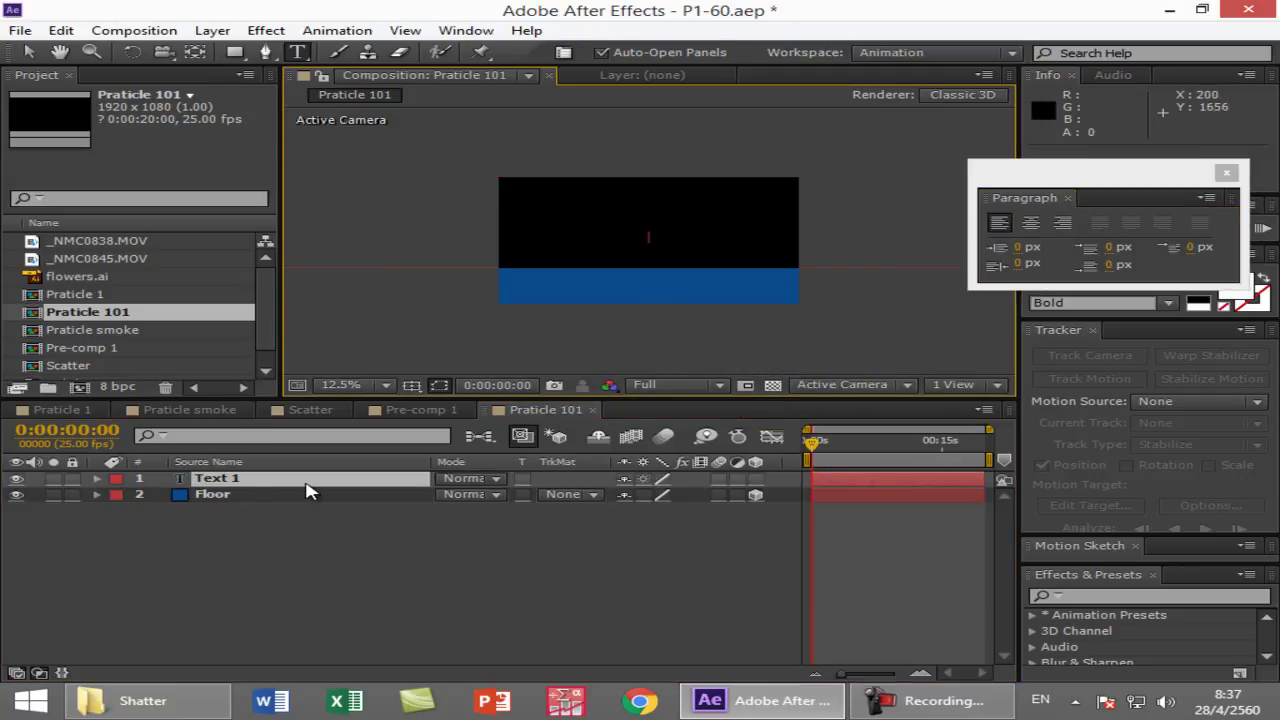
type("NMC")
left_click(1226, 172)
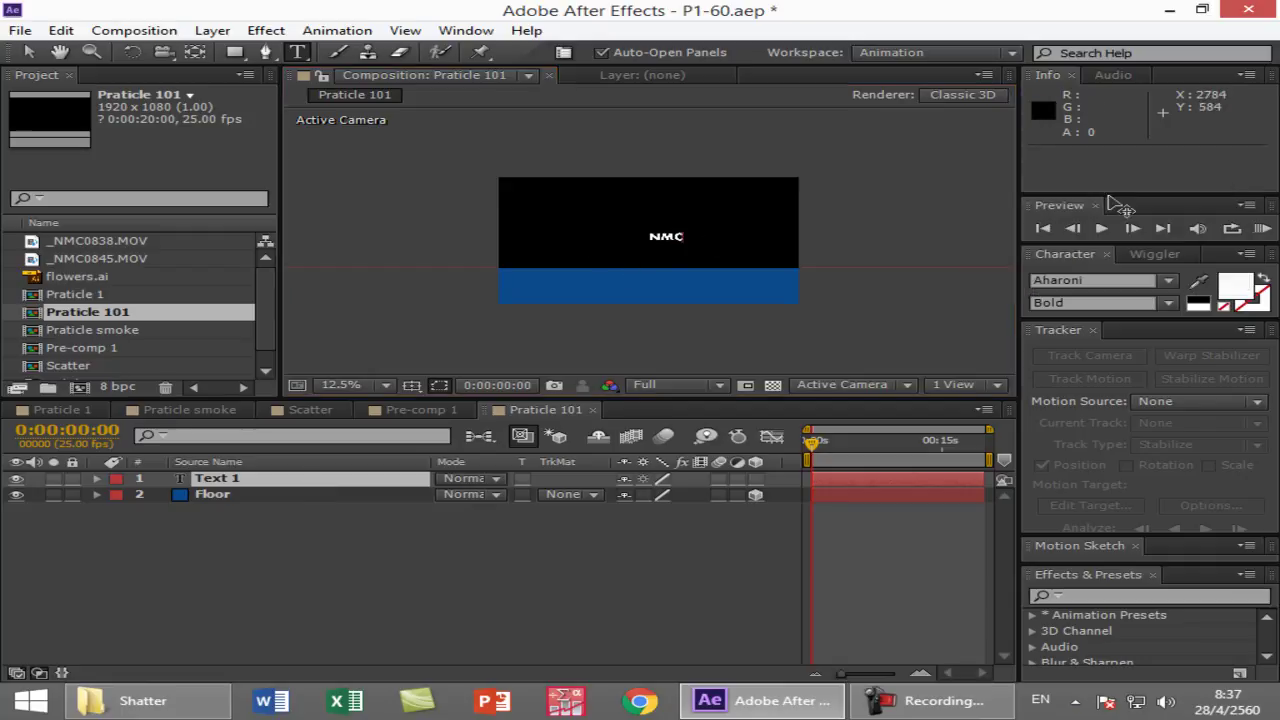
- Set the font size of the NMC text to 237 px
left_click_drag(682, 236, 620, 237)
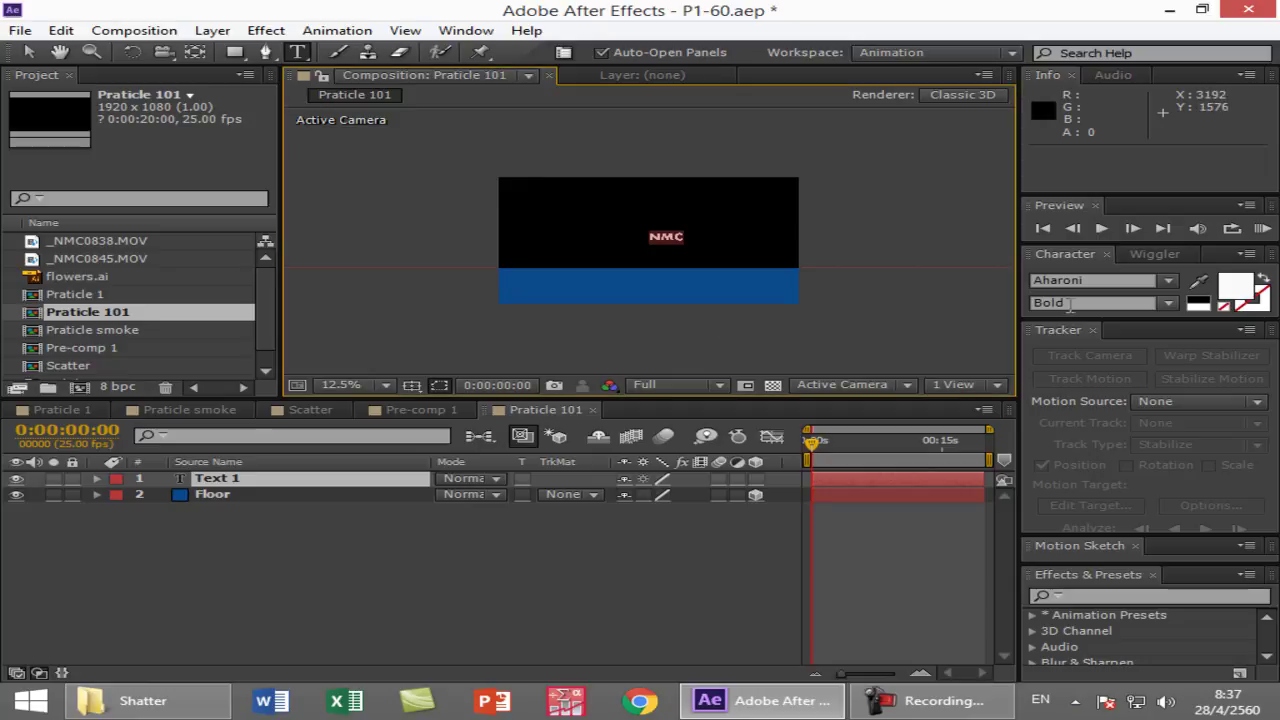
left_click_drag(1137, 320, 1146, 424)
left_click(1068, 328)
type("237")
key("Return")
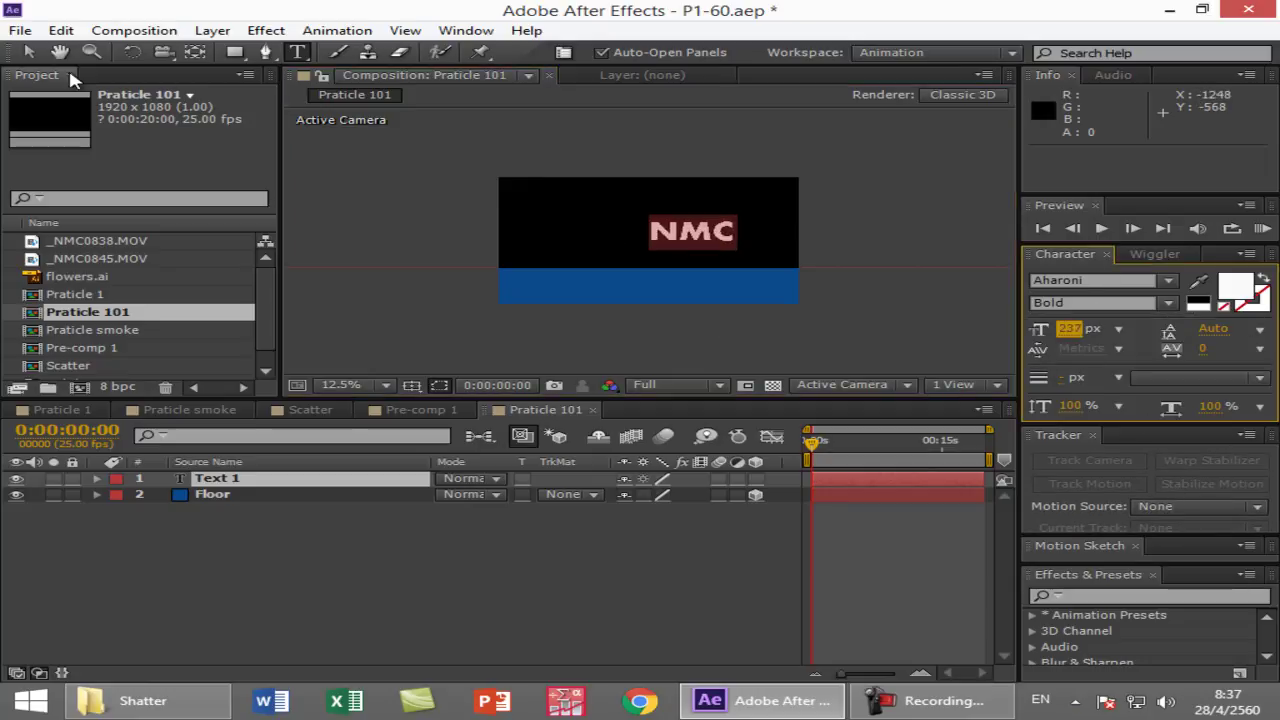
- Move the NMC text down onto the floor at about 648, 884 and change its layer label color to purple
left_click(28, 52)
left_click_drag(669, 240, 635, 276)
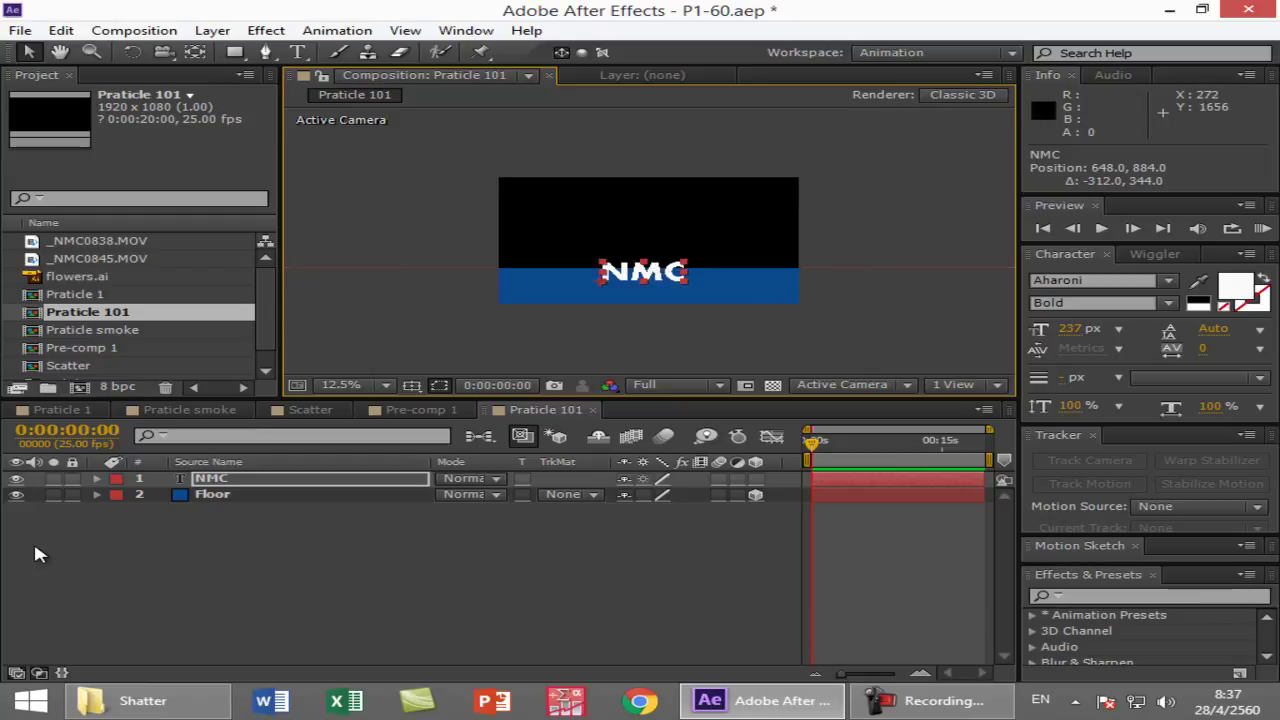
left_click(116, 479)
left_click(172, 350)
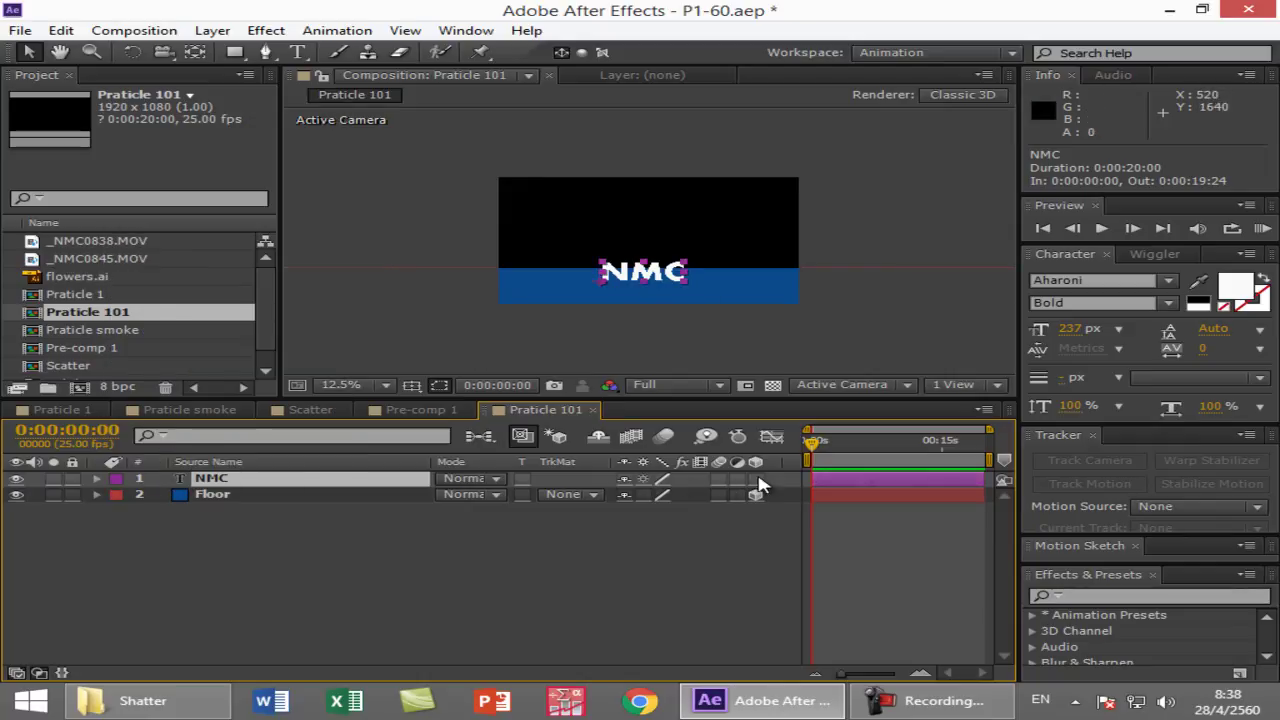
- Reposition the NMC text so it stands across the floor's back edge, and make it a 3D layer
left_click(625, 282)
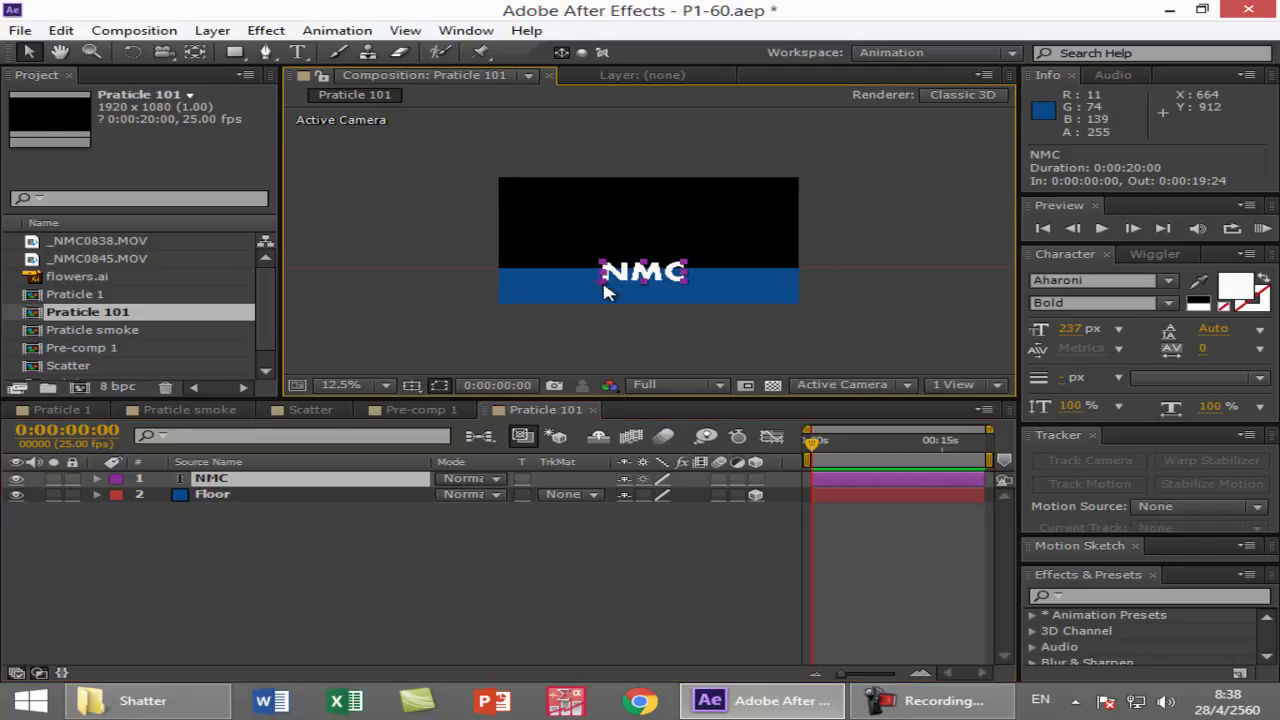
scroll(598, 275, "up", 4)
left_click_drag(620, 346, 633, 262)
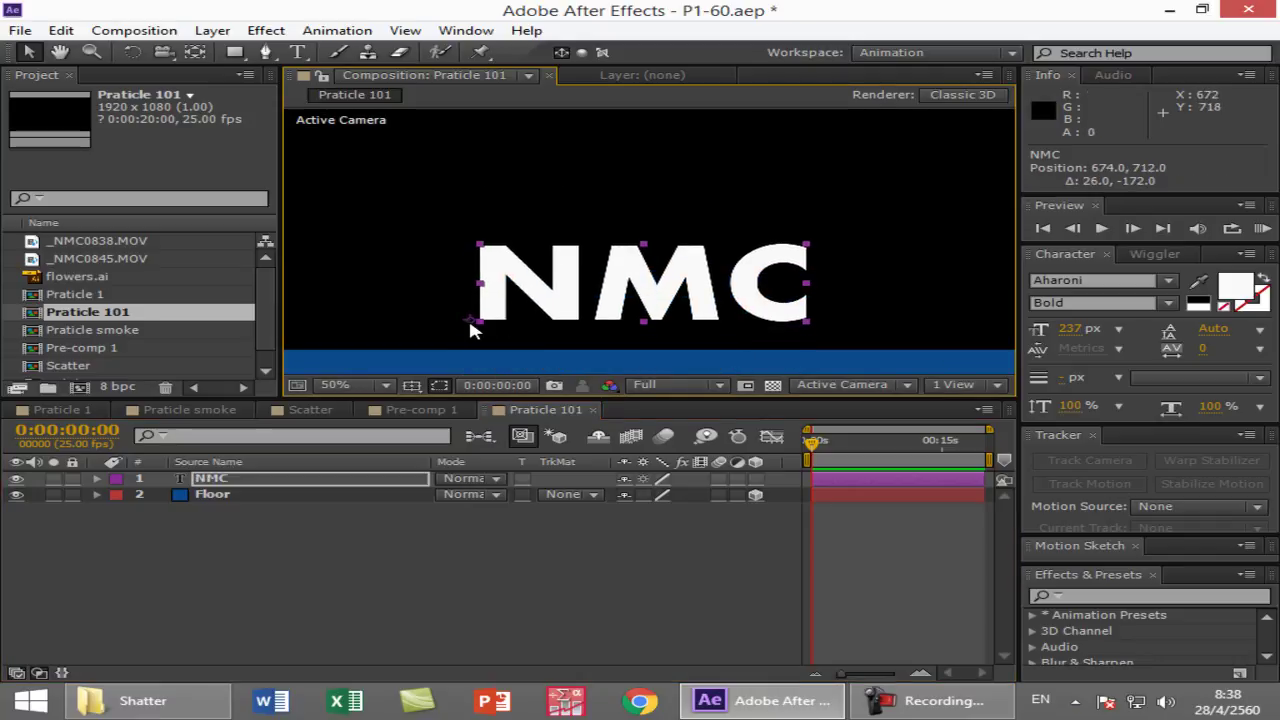
left_click_drag(618, 310, 610, 368)
scroll(610, 360, "down", 2)
mouse_move(666, 292)
left_mouse_down()
mouse_move(660, 334)
mouse_move(658, 309)
left_mouse_up()
left_click(756, 479)
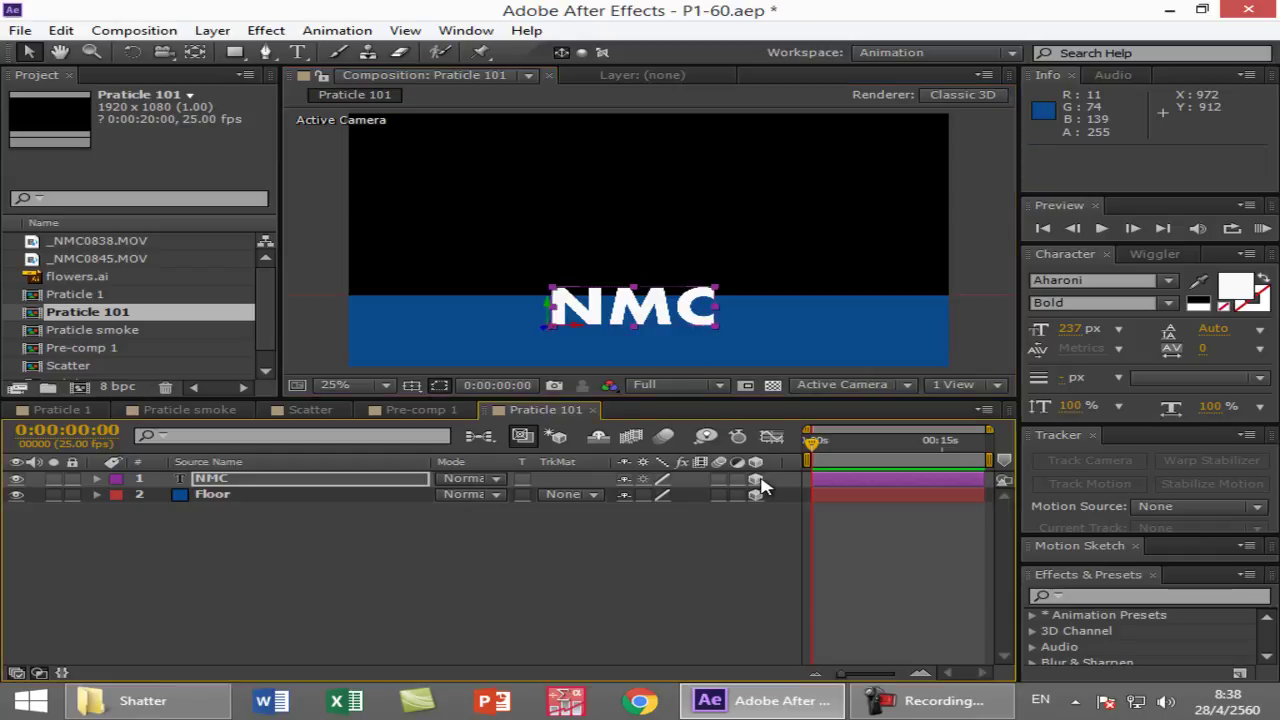
- Bring the 3D NMC text forward so it appears larger and center it over the floor at position 350.1, 1029.1, 290.5
mouse_move(548, 318)
left_mouse_down()
mouse_move(556, 363)
mouse_move(551, 334)
mouse_move(548, 345)
mouse_move(558, 350)
mouse_move(560, 324)
mouse_move(563, 345)
mouse_move(565, 318)
mouse_move(563, 346)
mouse_move(566, 318)
left_mouse_up()
left_click_drag(711, 306, 849, 220)
left_click_drag(783, 292, 702, 299)
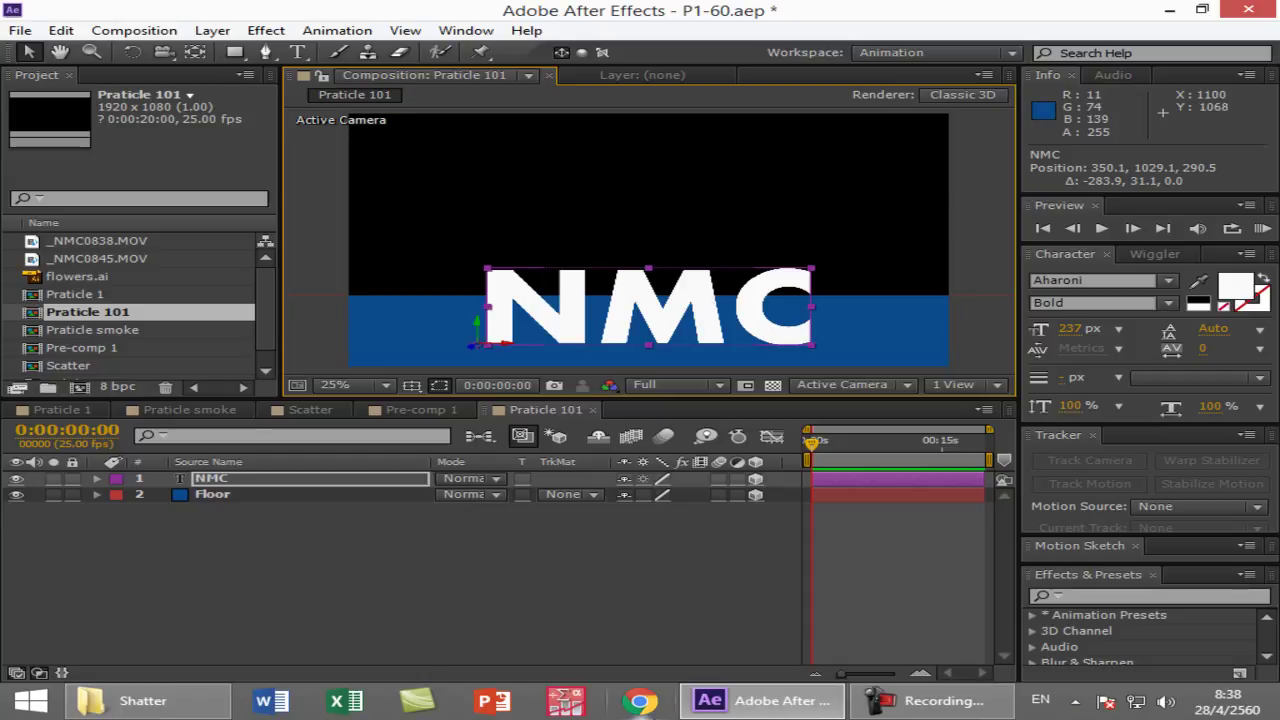
- Duplicate the NMC text layer and rename the original layer as NMC Particle
left_click(222, 481)
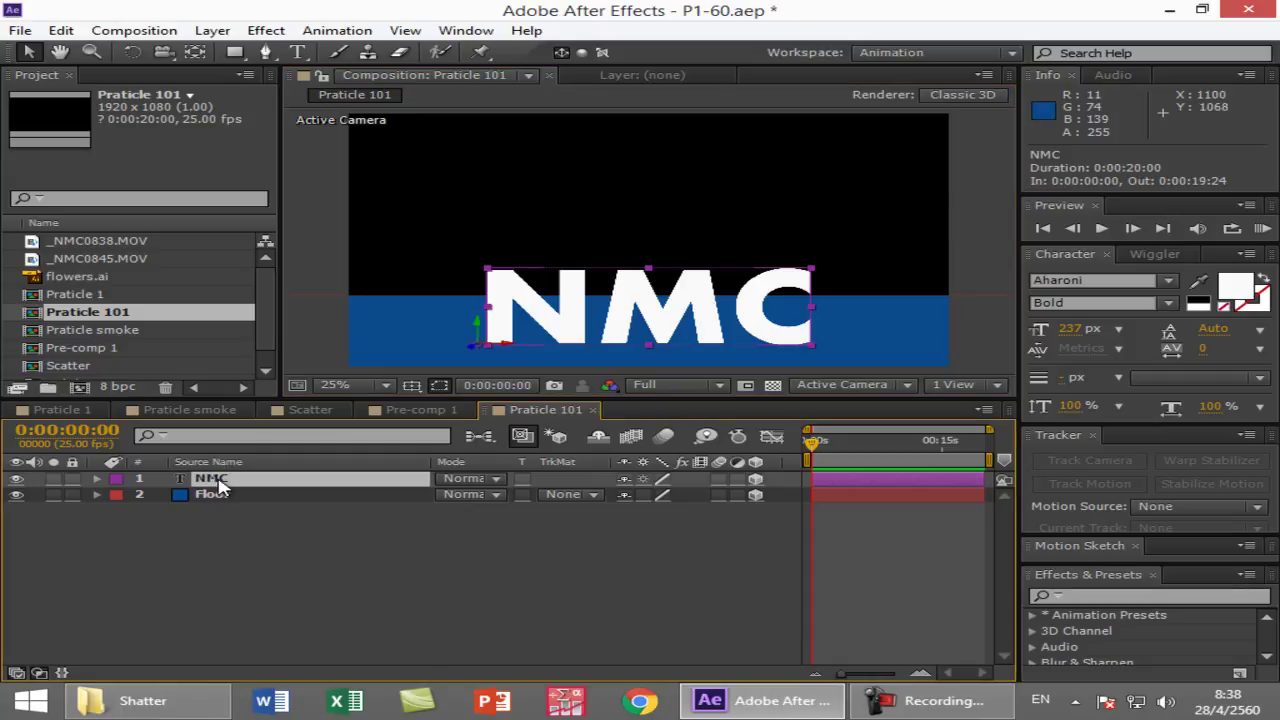
key("ctrl+d")
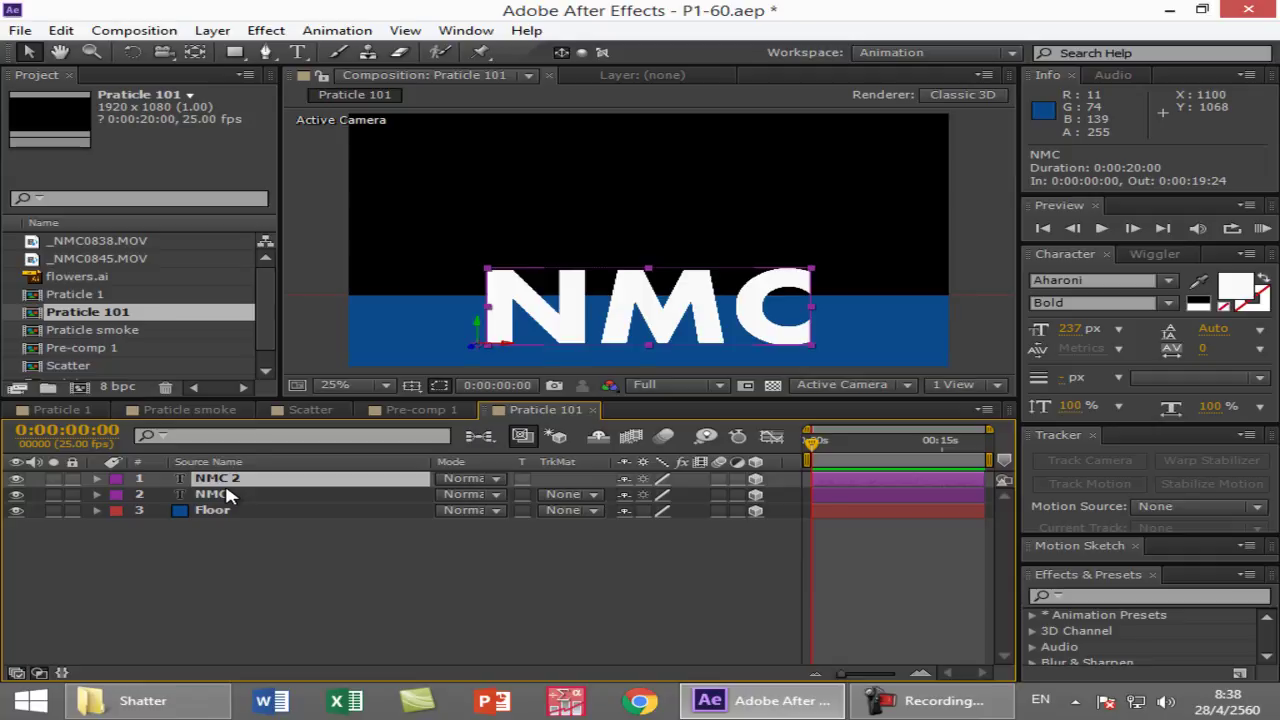
left_click(230, 495)
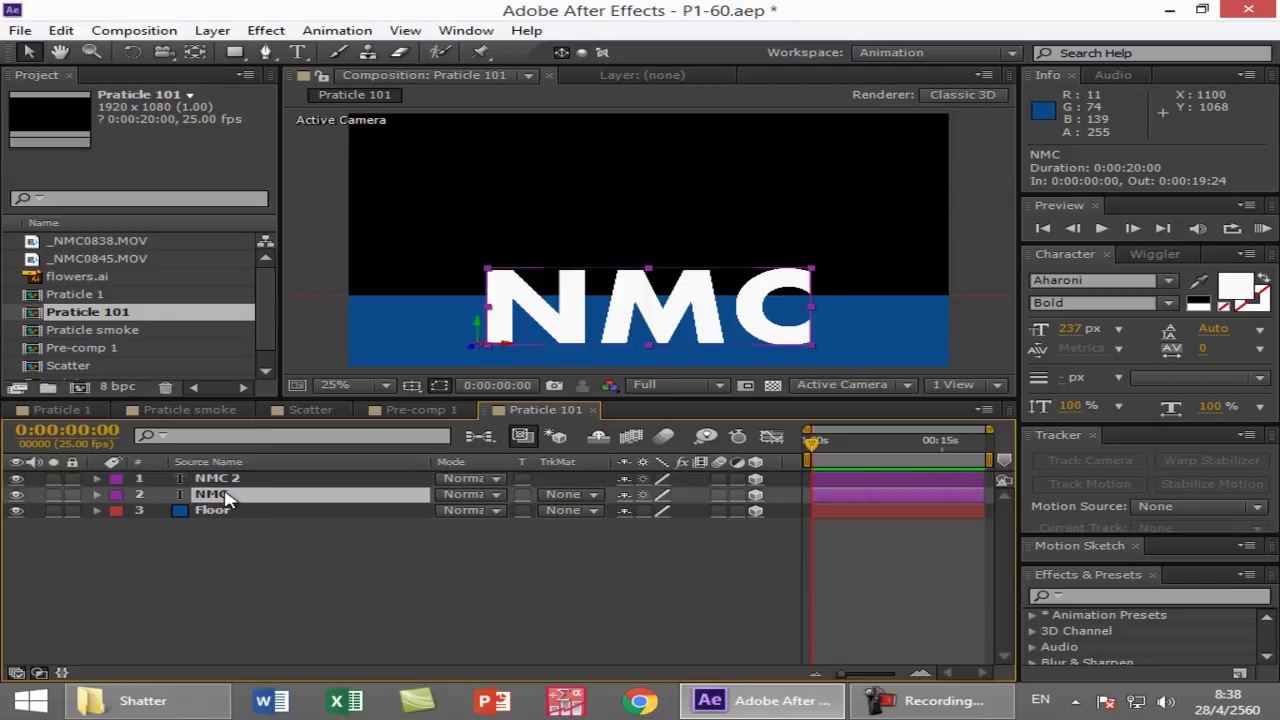
key("Return")
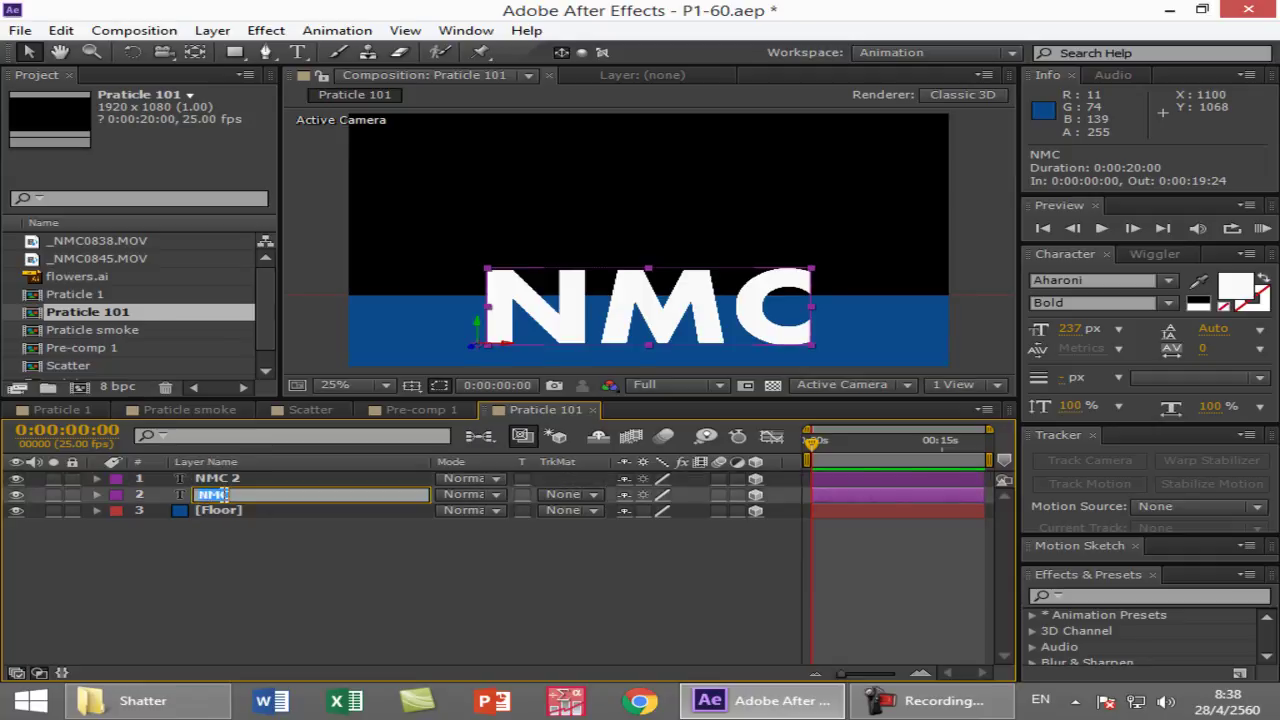
left_click(236, 497)
type("Particle")
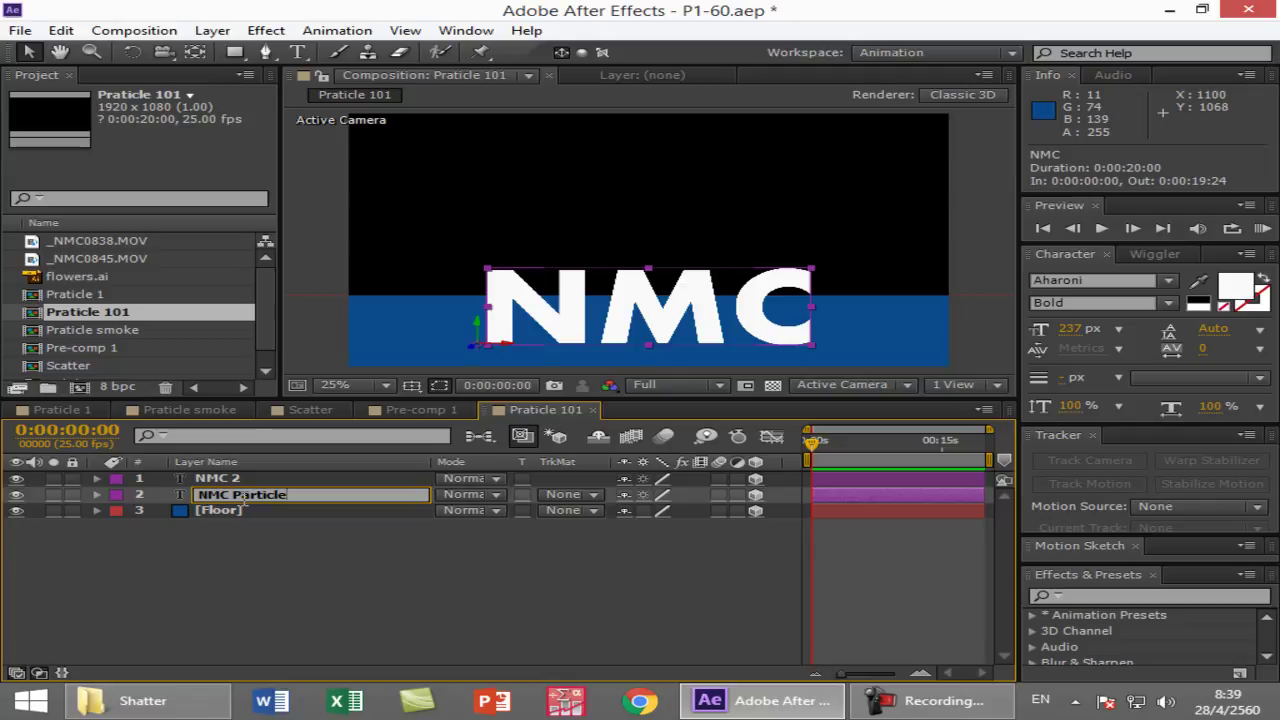
- Delete the duplicate NMC 2 layer and select the NMC Particle layer
left_click(234, 480)
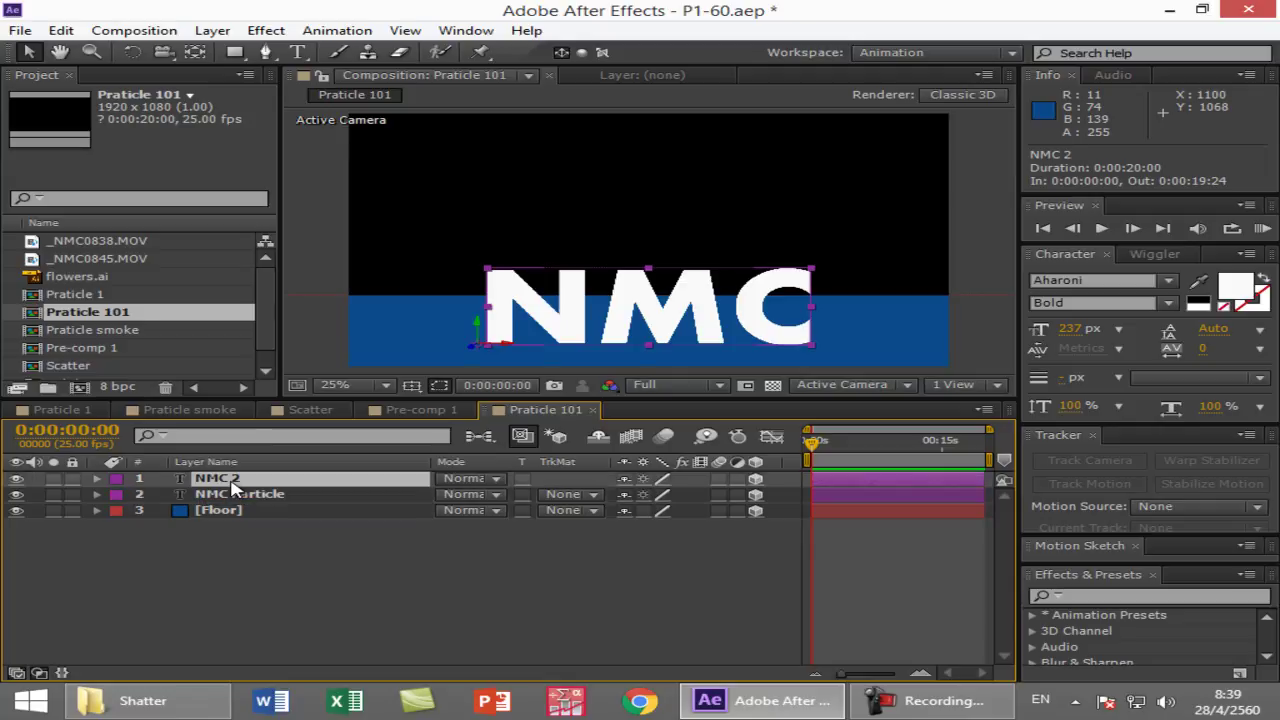
key("Delete")
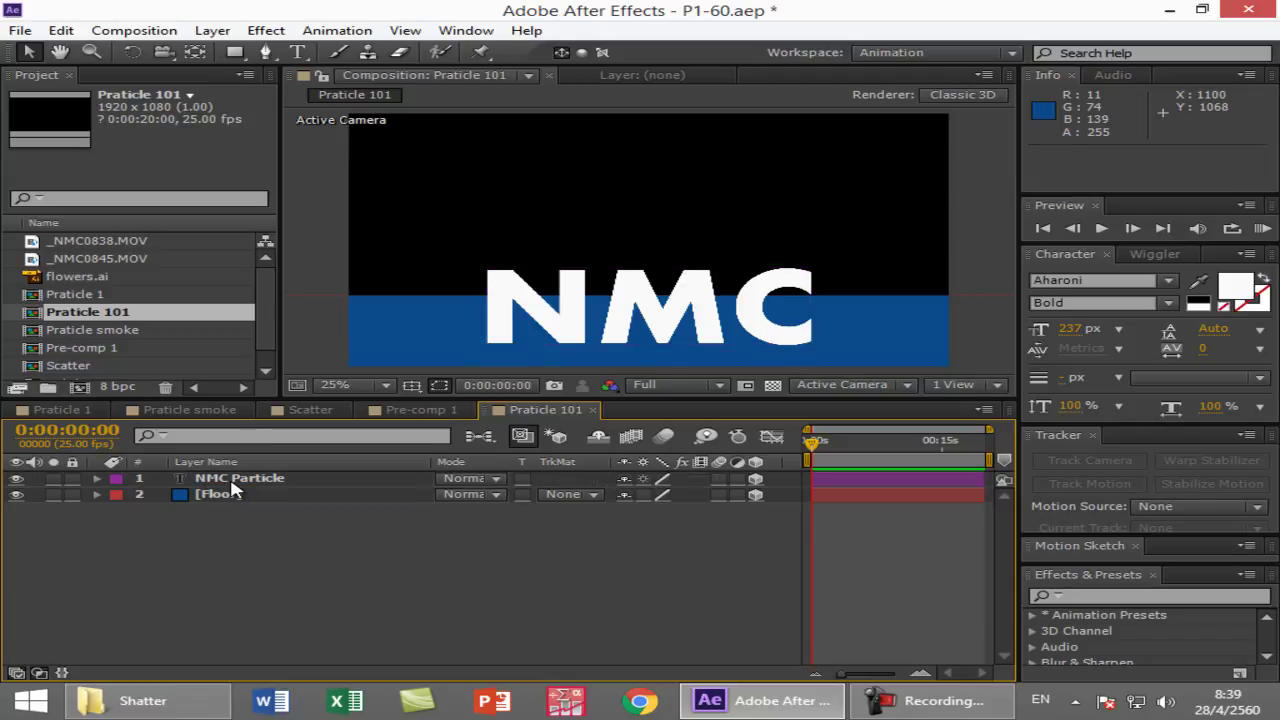
left_click(234, 484)
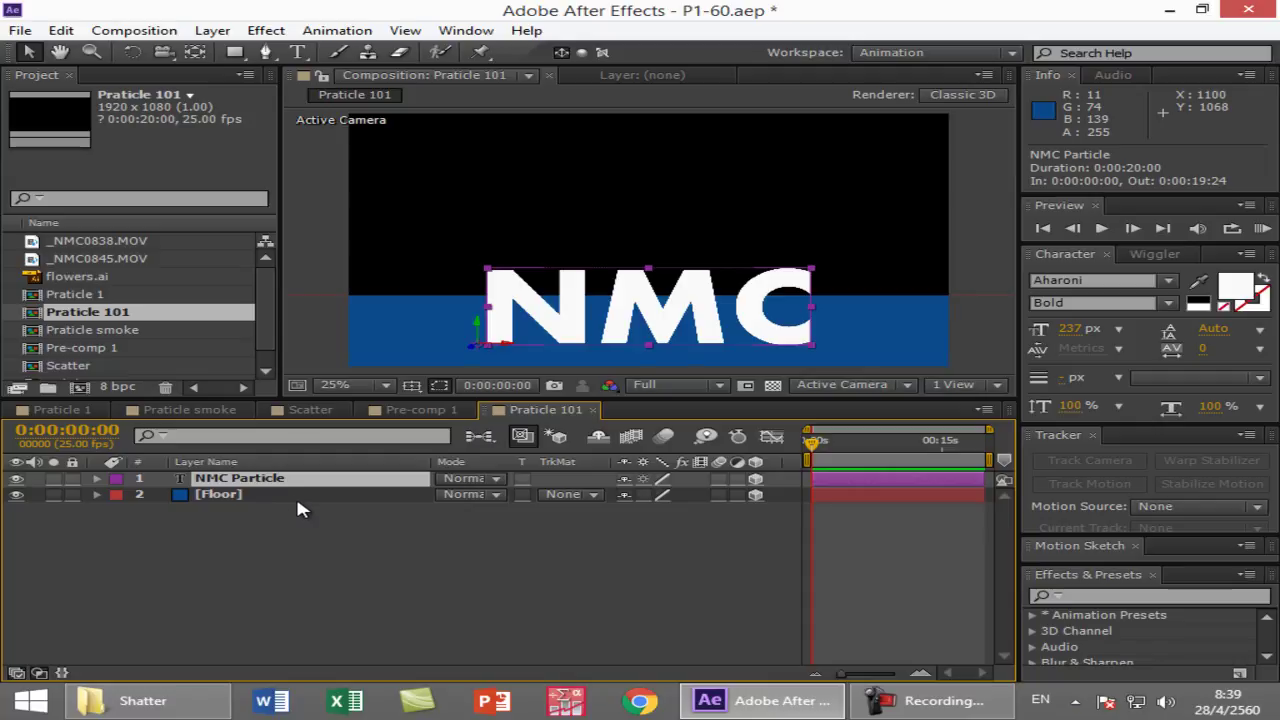
left_click(966, 700)
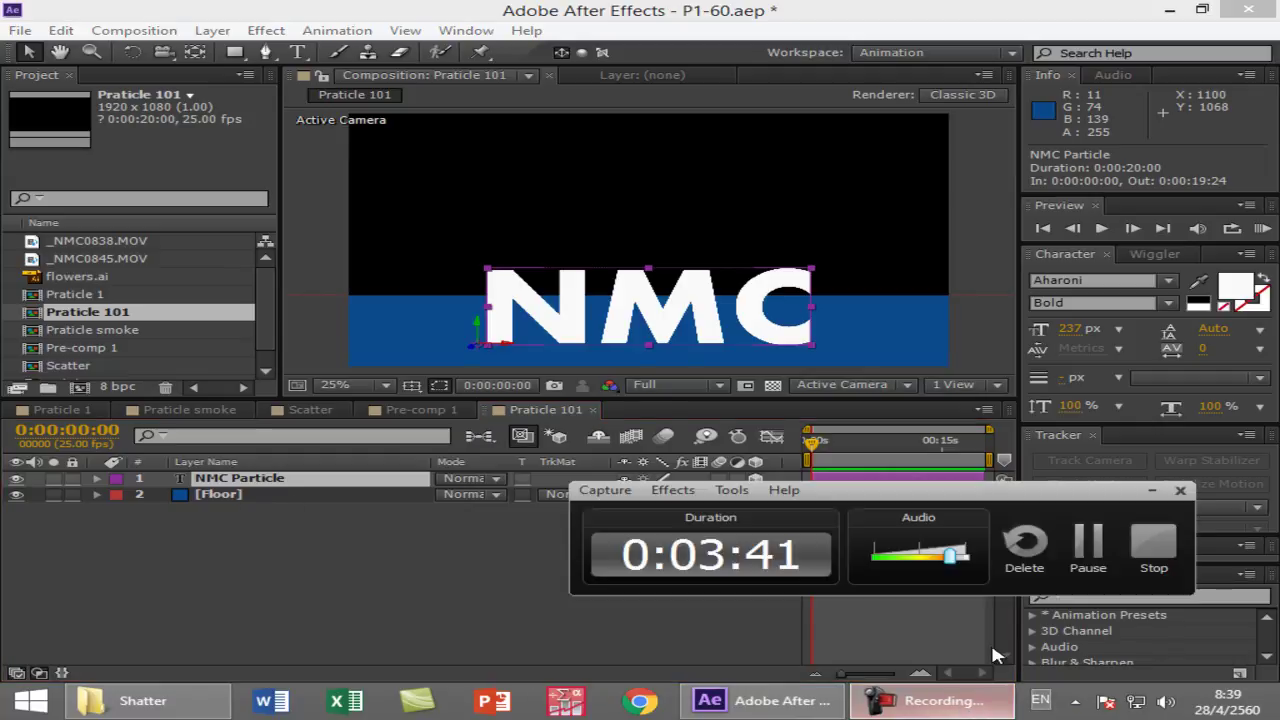
left_click(1085, 548)
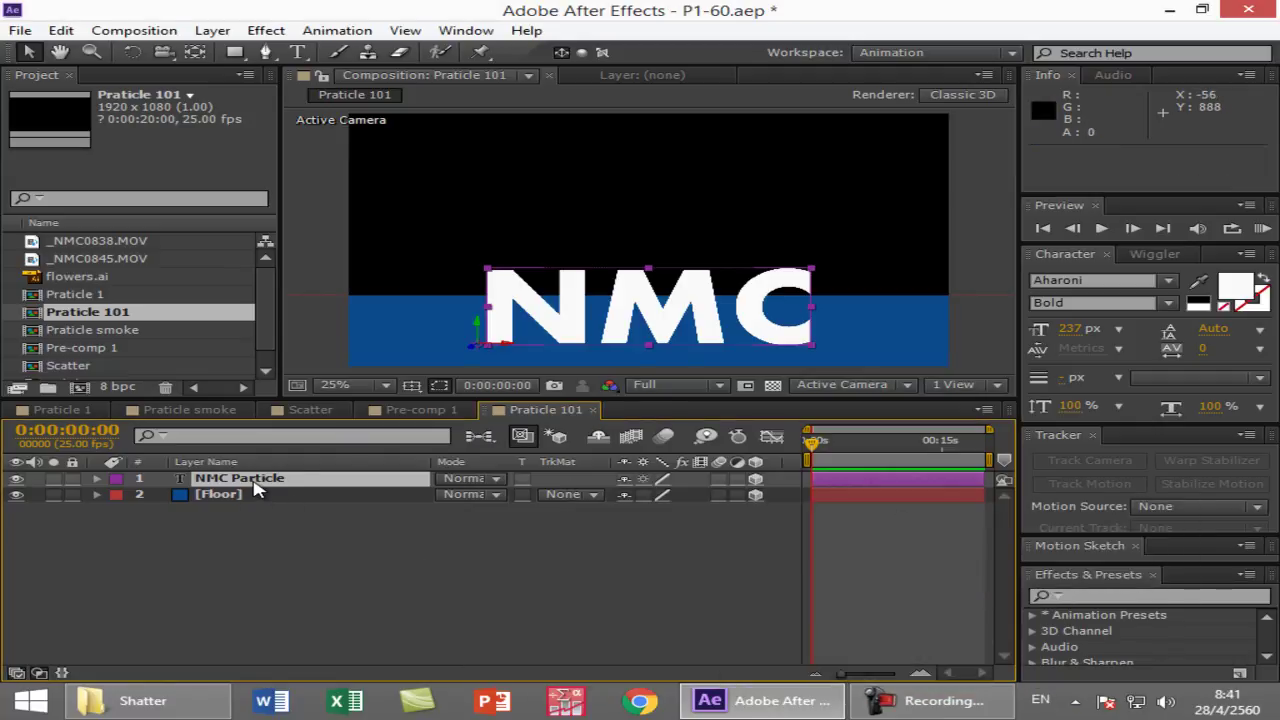
- Apply the Shatter simulation effect to the NMC Particle layer and move its floating effect controls clear of the text and timeline
right_click(258, 486)
mouse_move(362, 322)
mouse_move(686, 445)
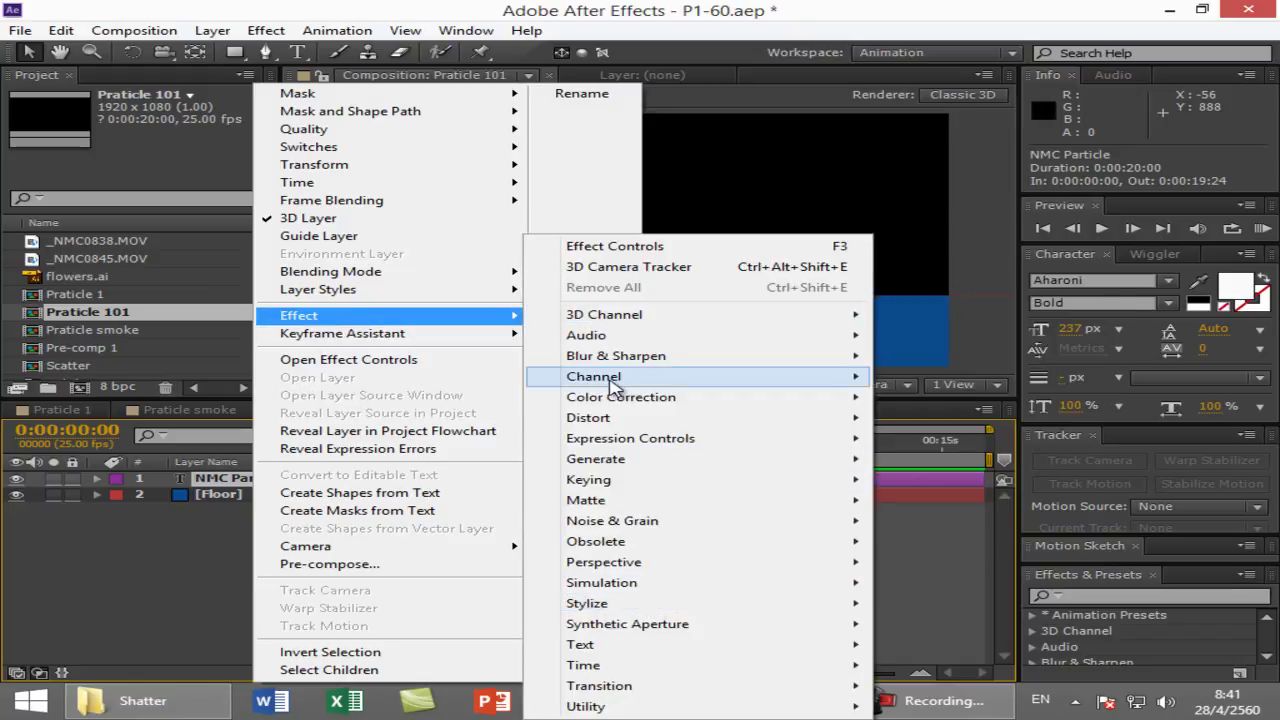
mouse_move(640, 582)
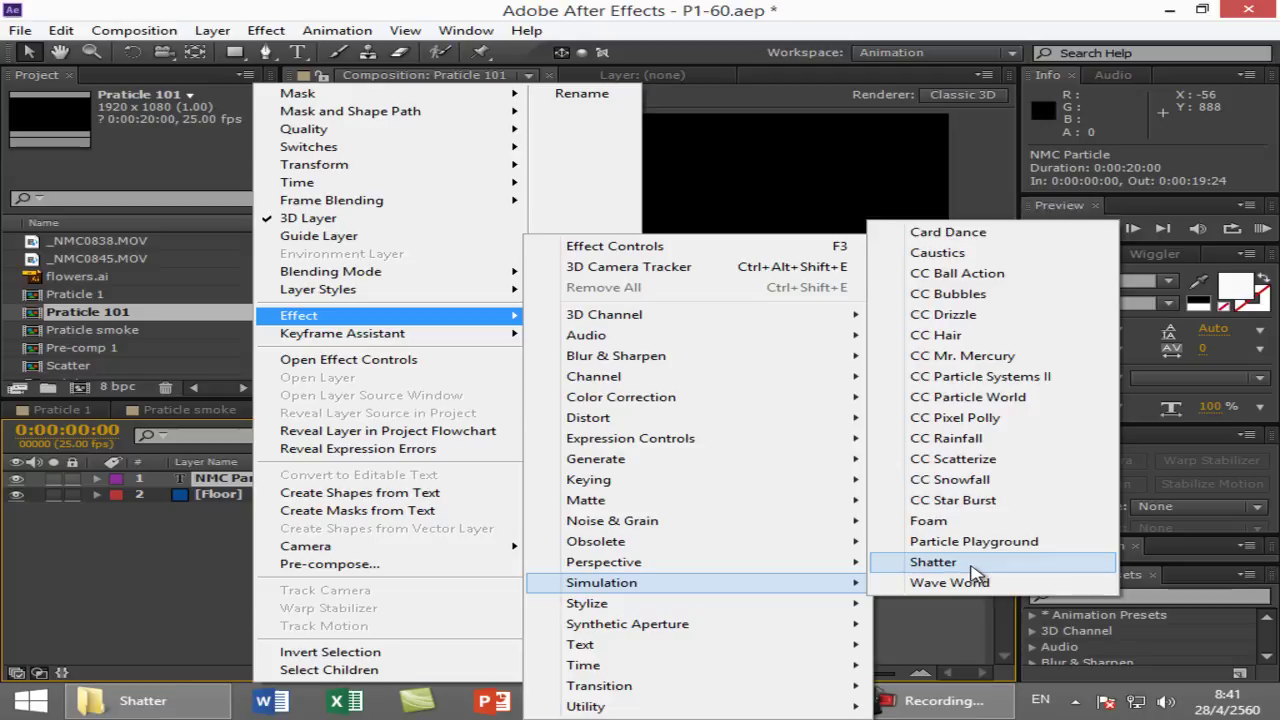
left_click(933, 562)
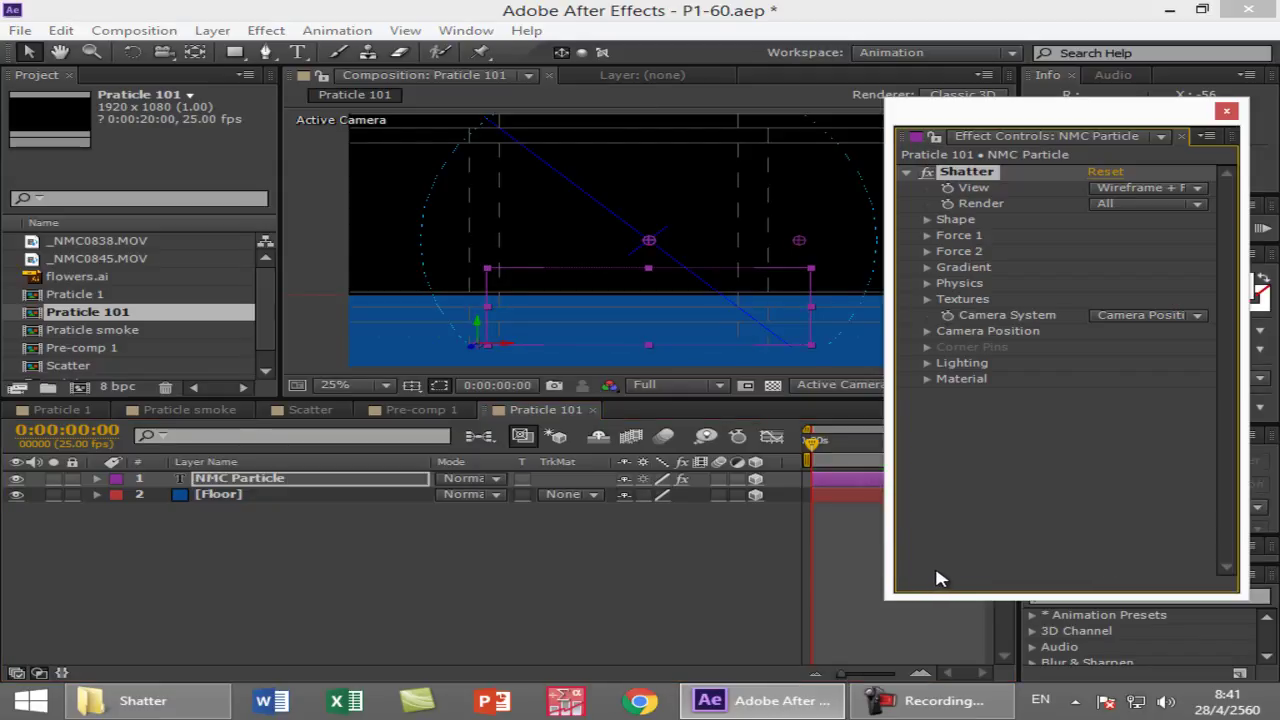
left_click_drag(1093, 122, 250, 68)
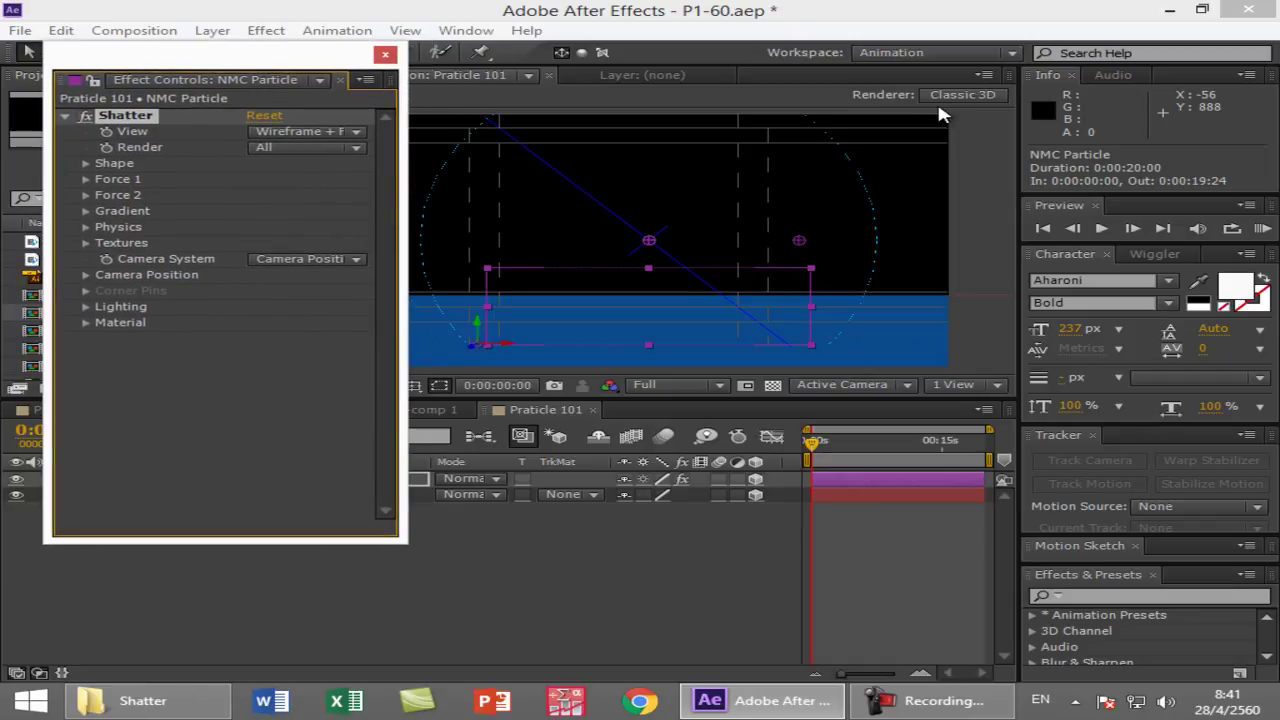
- Set the Shatter effect's View to Rendered and keep Render on All
left_click(356, 135)
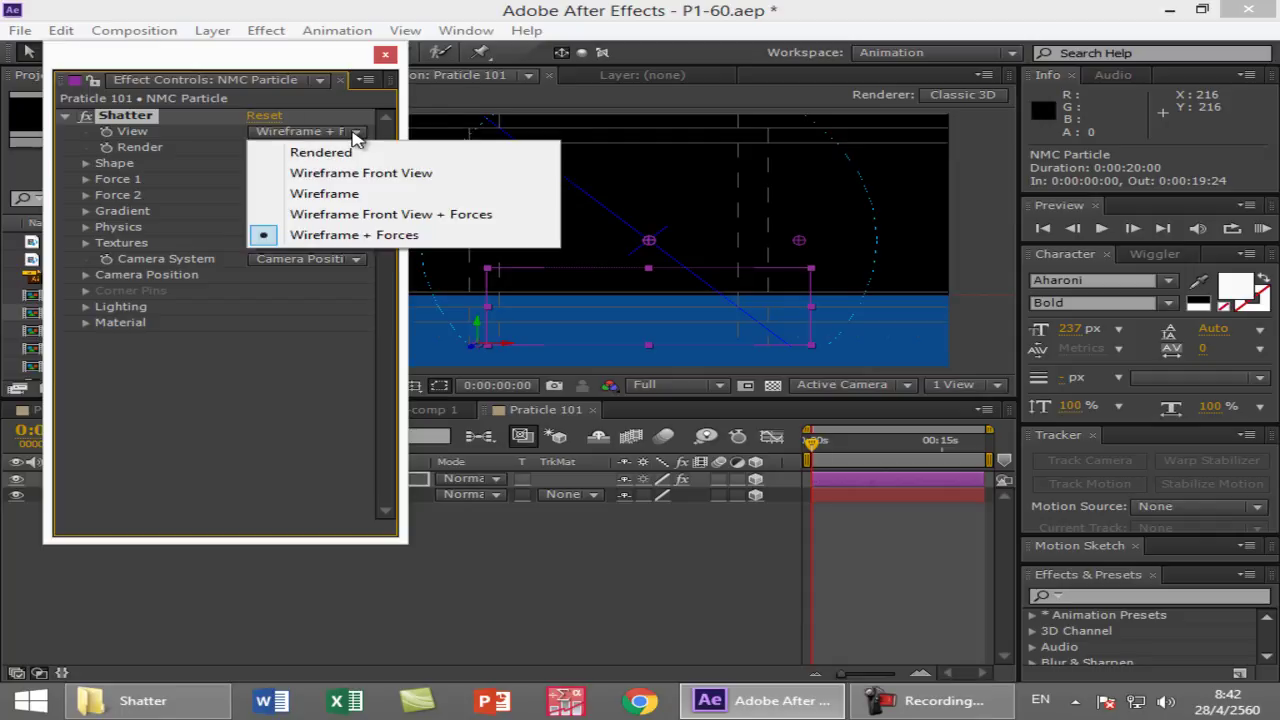
left_click(152, 140)
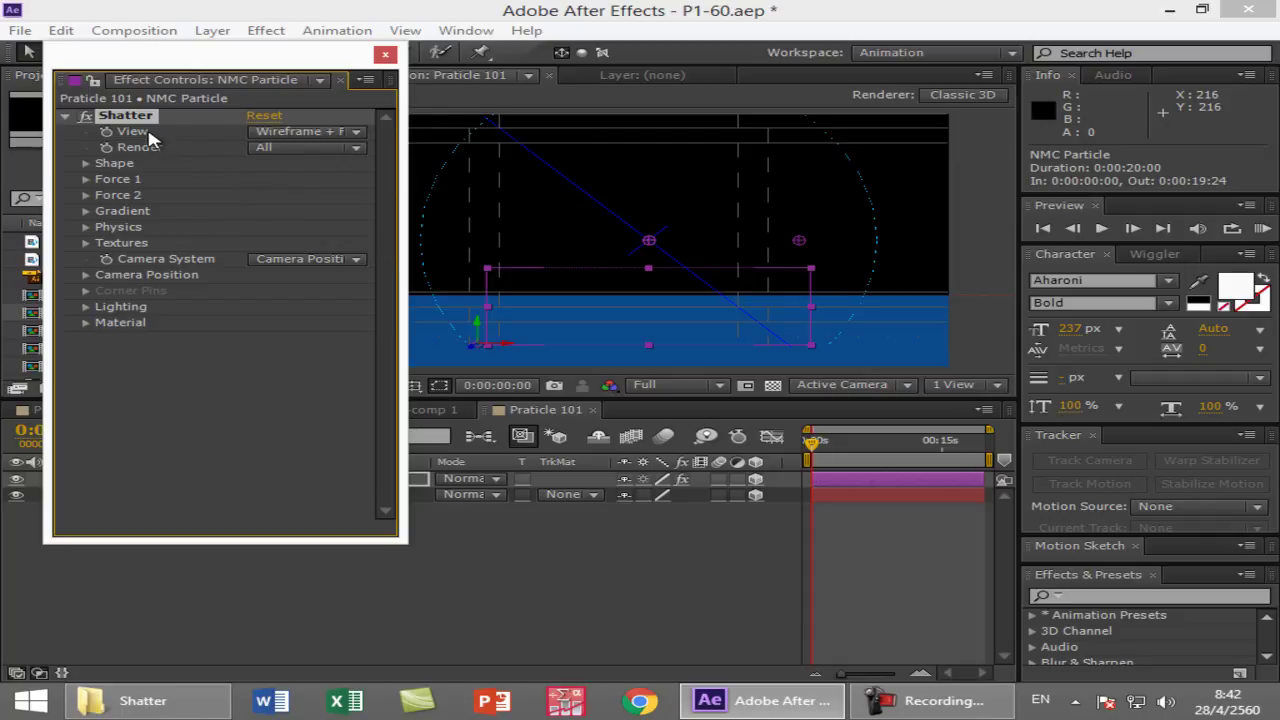
left_click(358, 136)
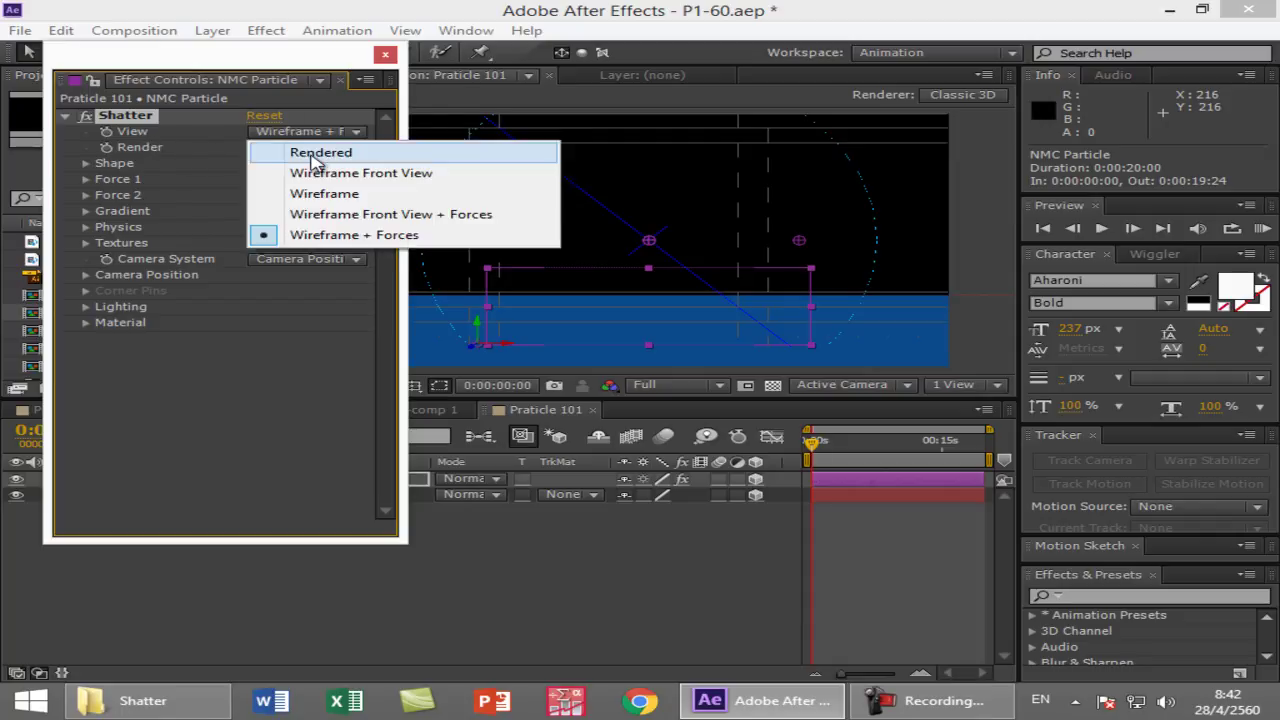
left_click(314, 155)
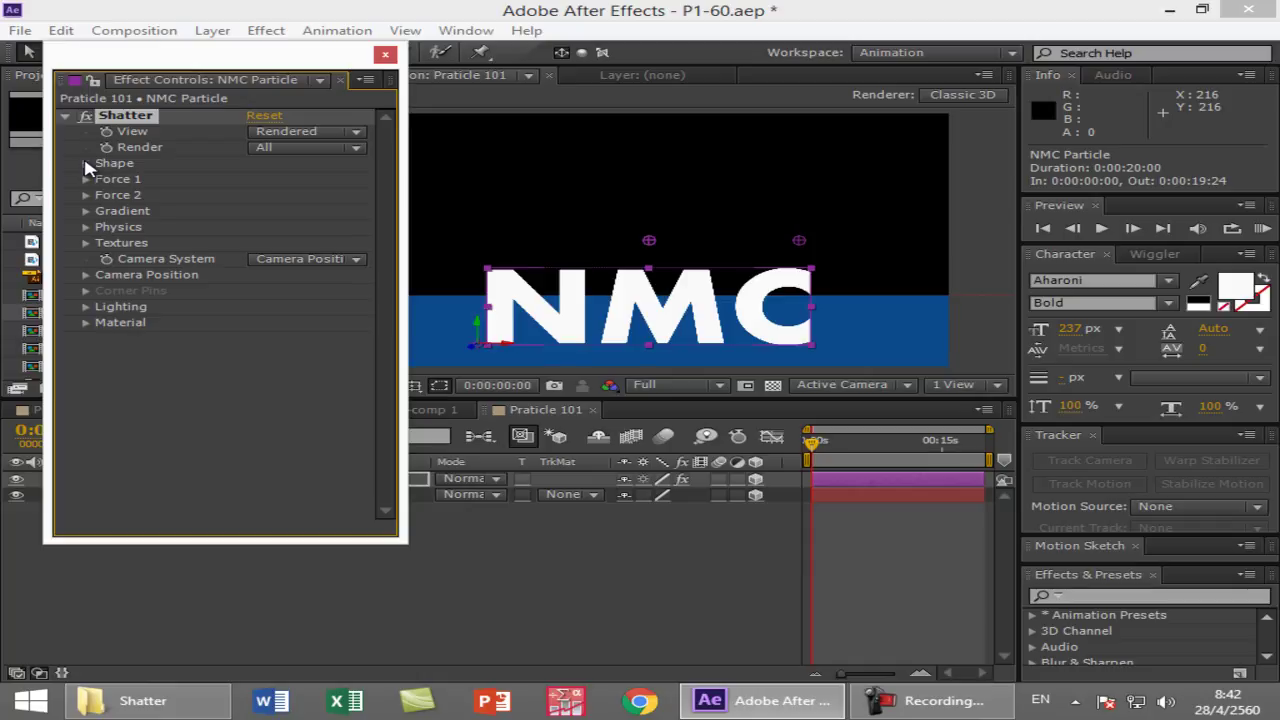
left_click(360, 150)
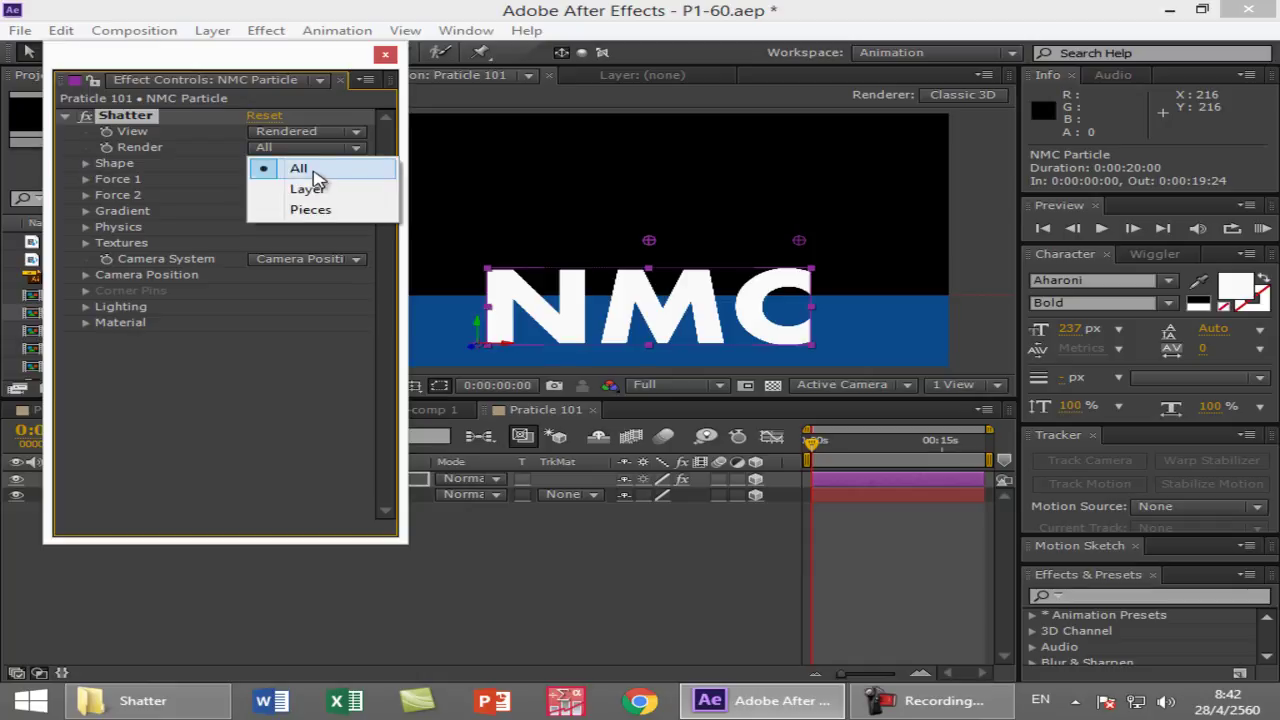
left_click(310, 170)
- Set the Shatter shape pattern to Custom, using the NMC Particle layer as the custom shatter map
left_click(86, 164)
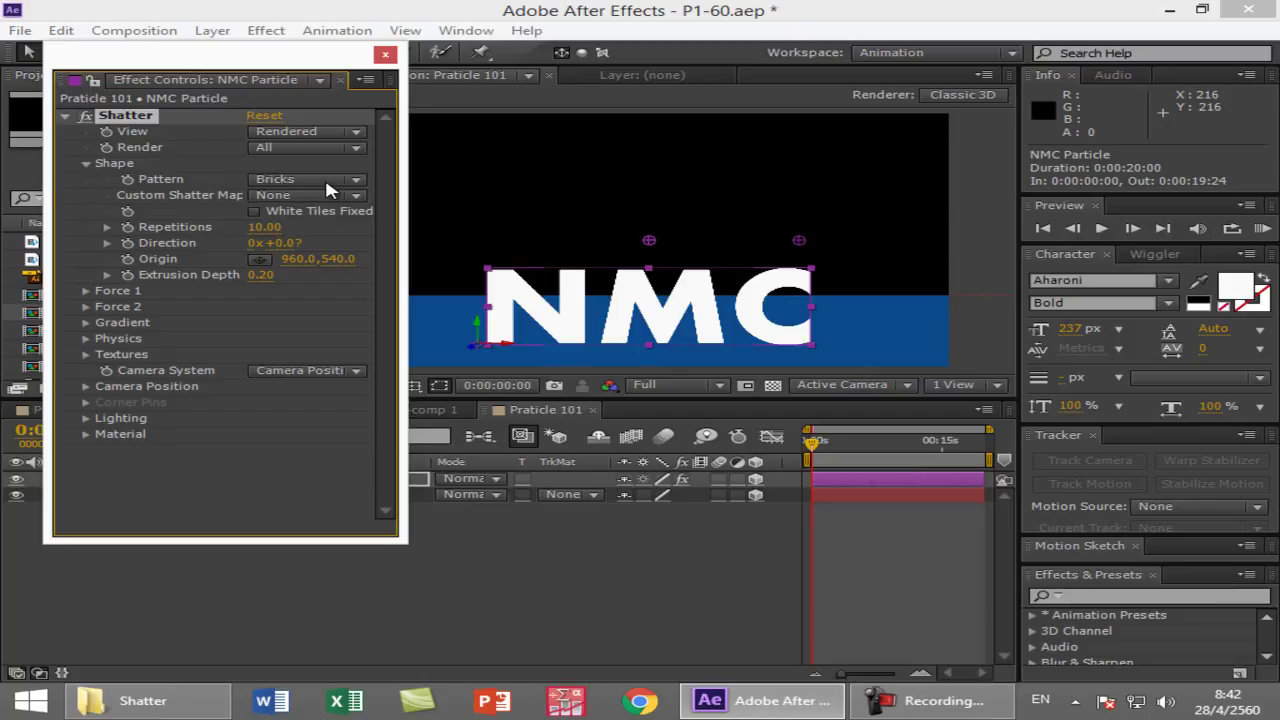
left_click(358, 181)
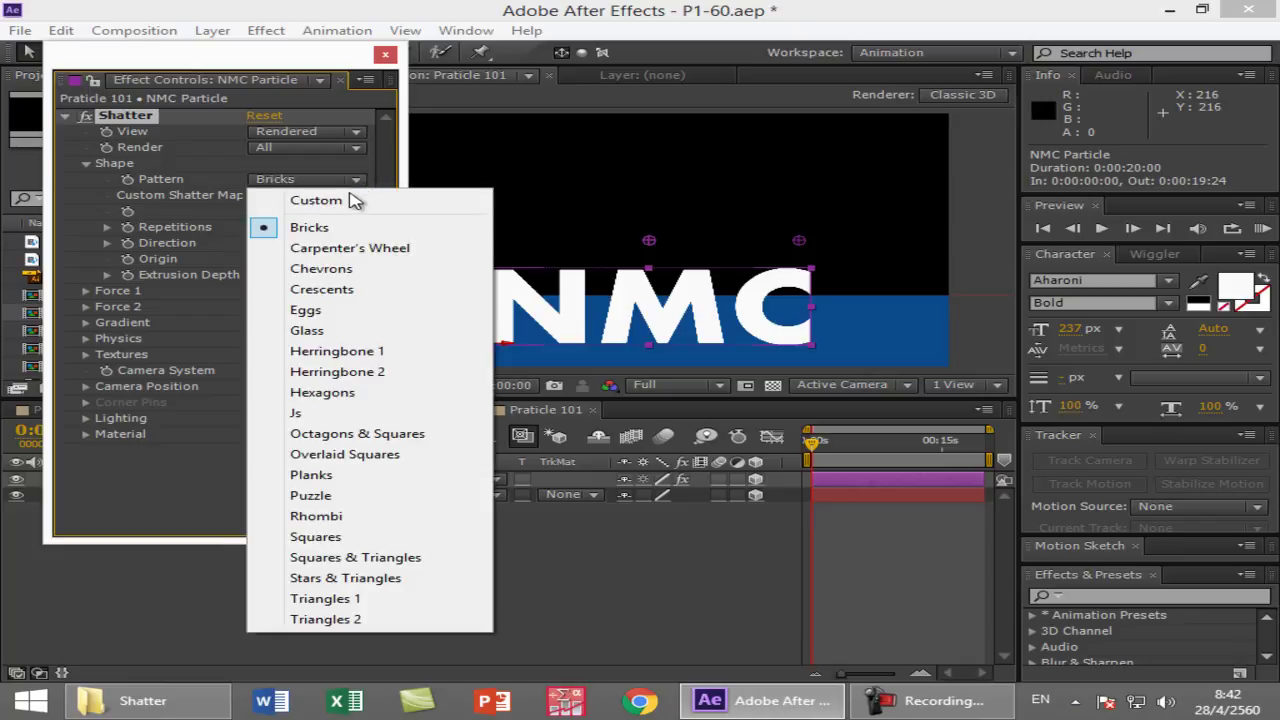
left_click(316, 201)
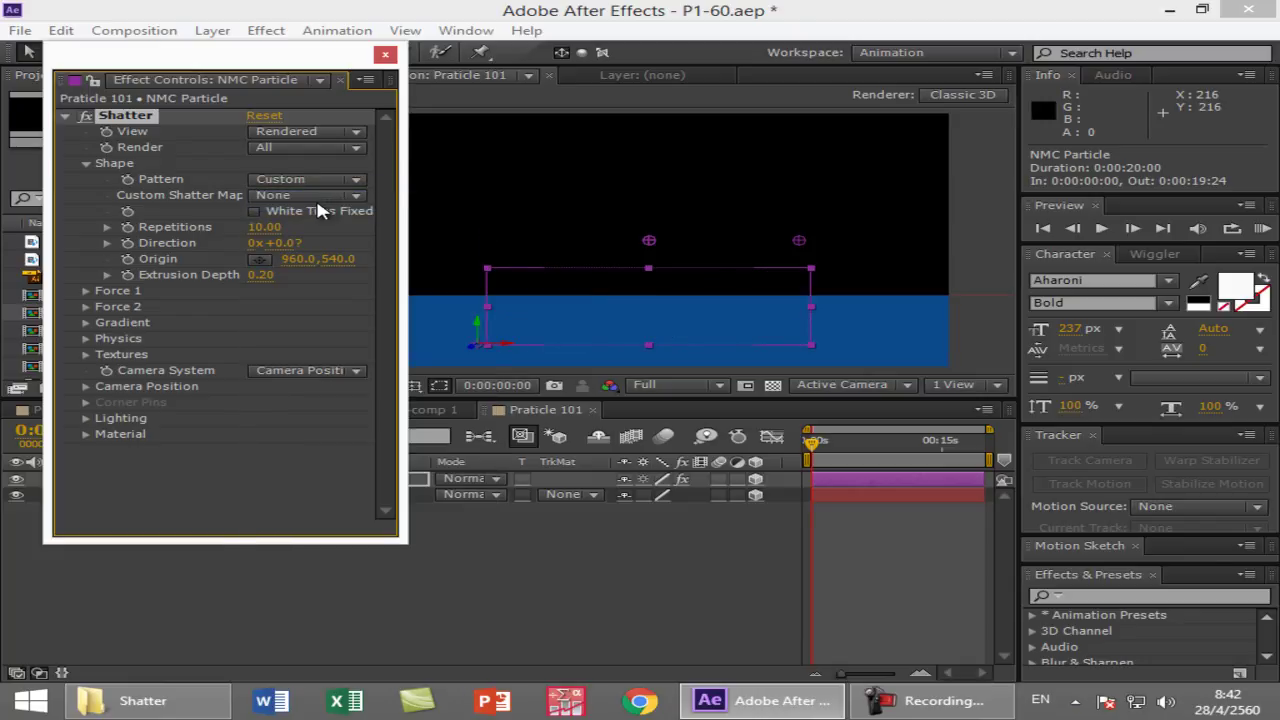
left_click(341, 197)
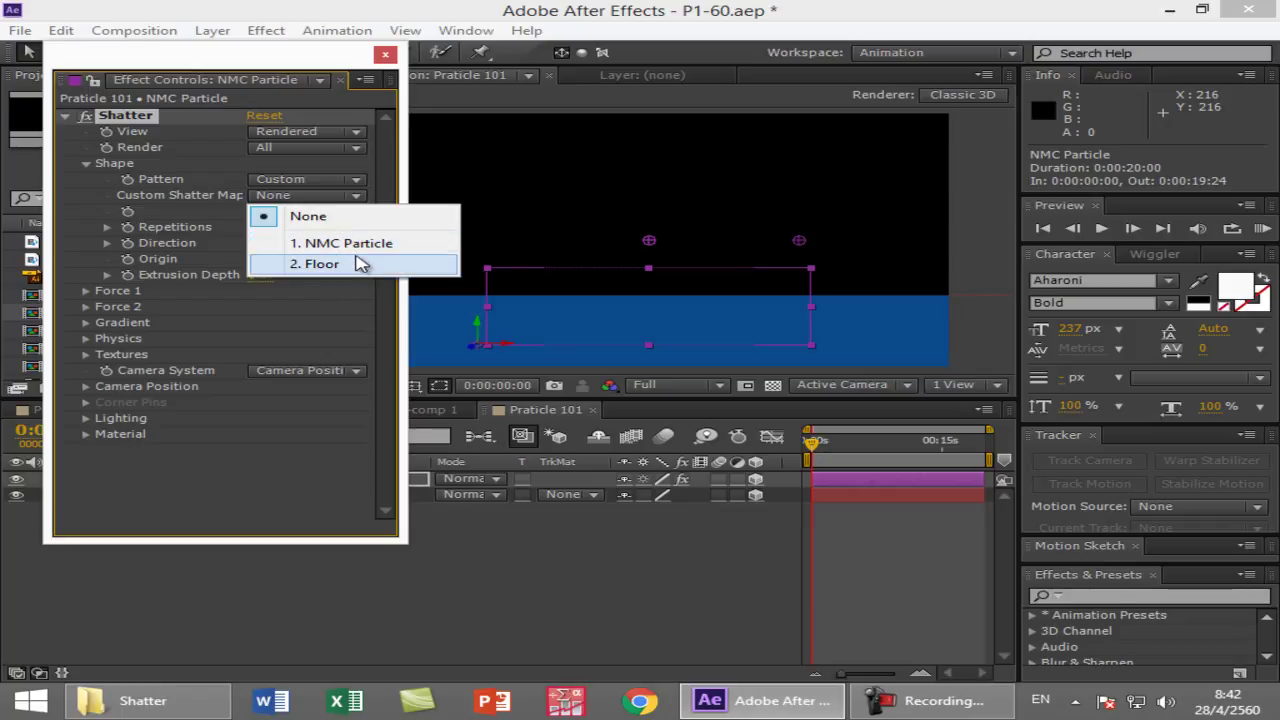
left_click(365, 246)
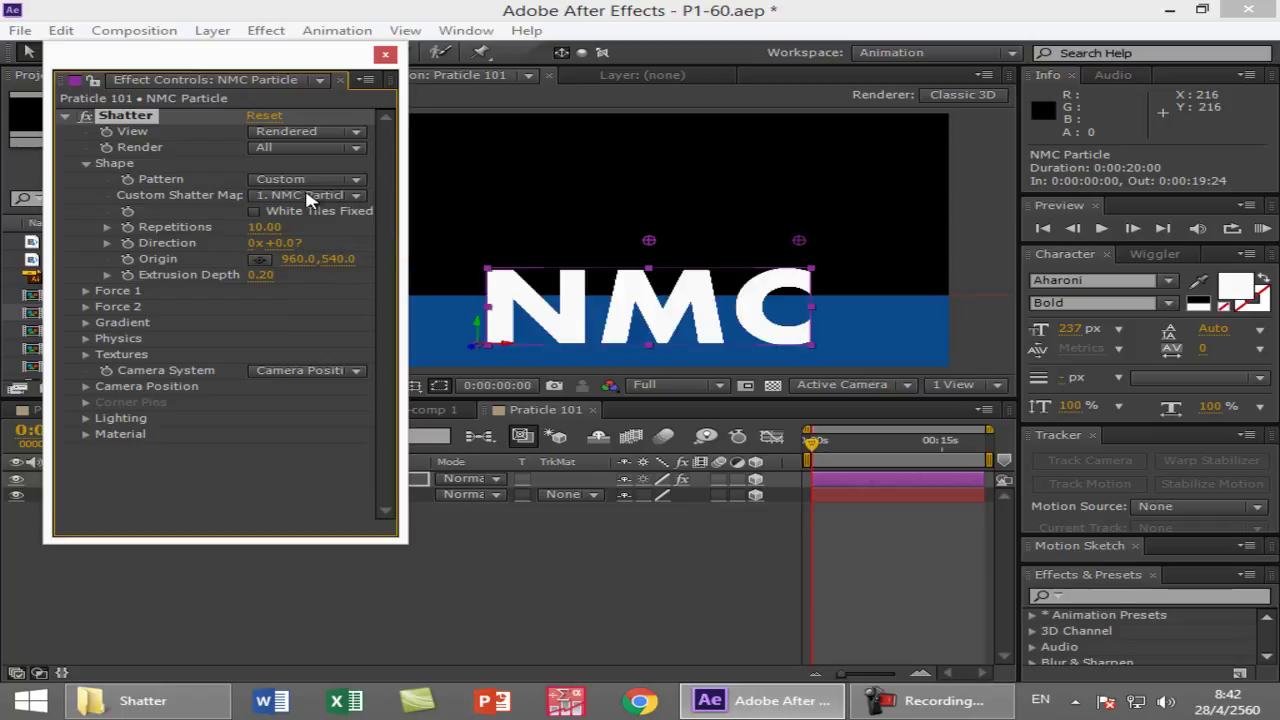
left_click(350, 200)
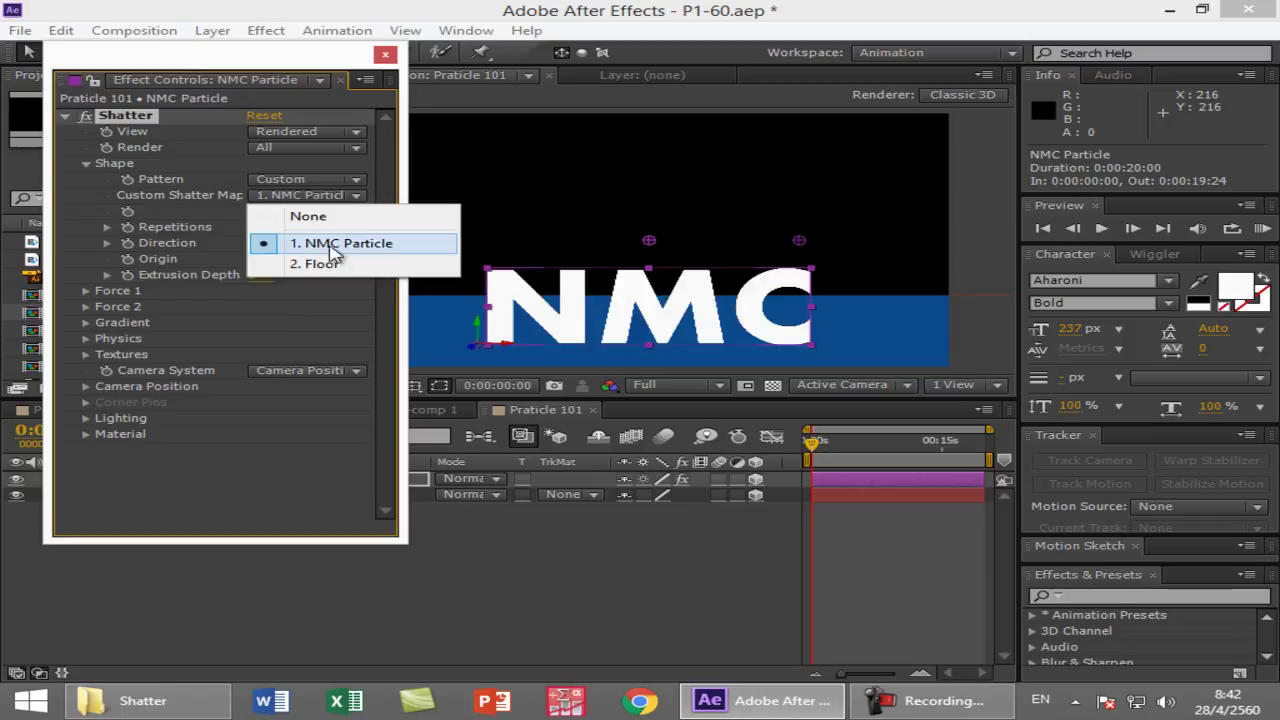
left_click(330, 248)
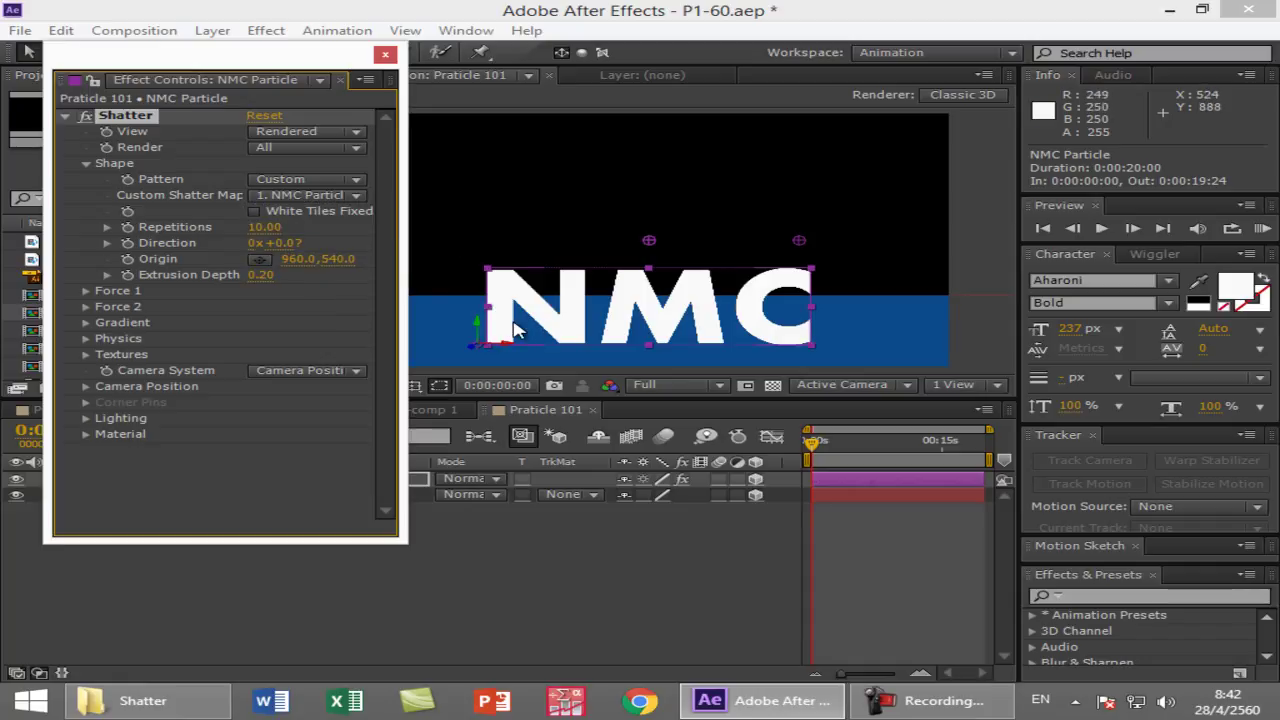
- Preview the shatter animation from the start of the composition and return to the first frame
left_click_drag(836, 450, 812, 456)
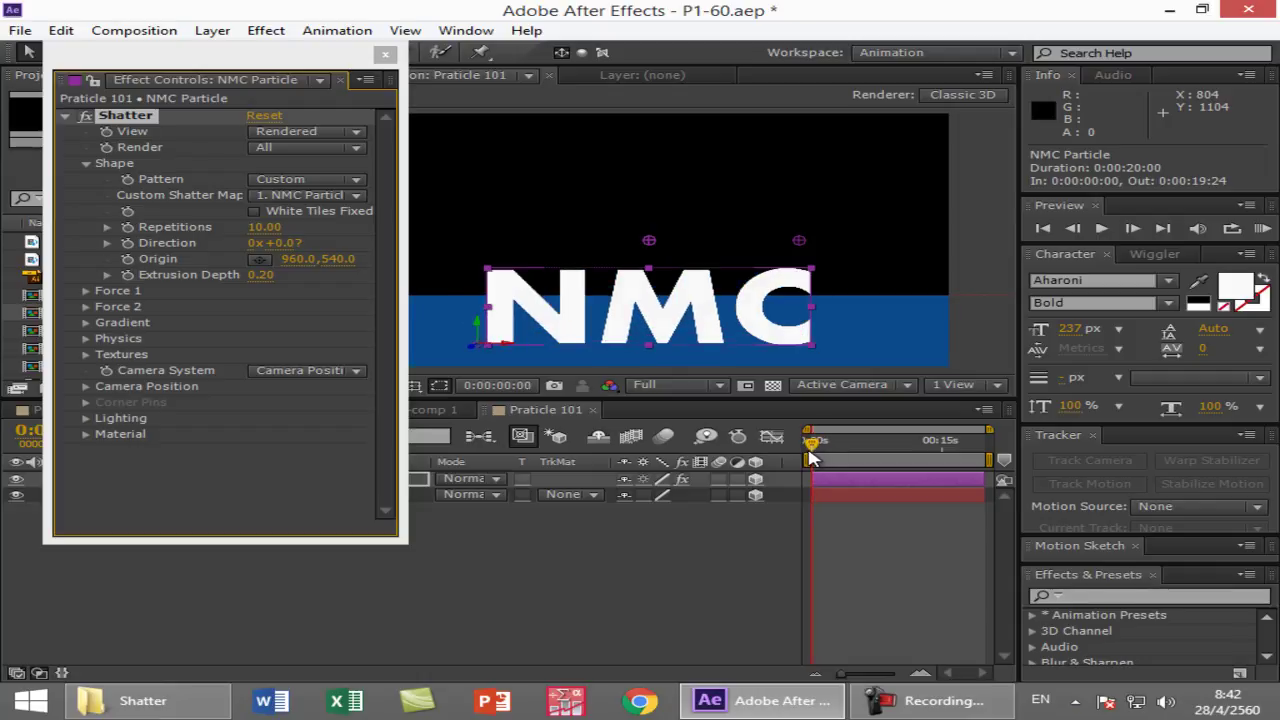
left_click(812, 457)
key("space")
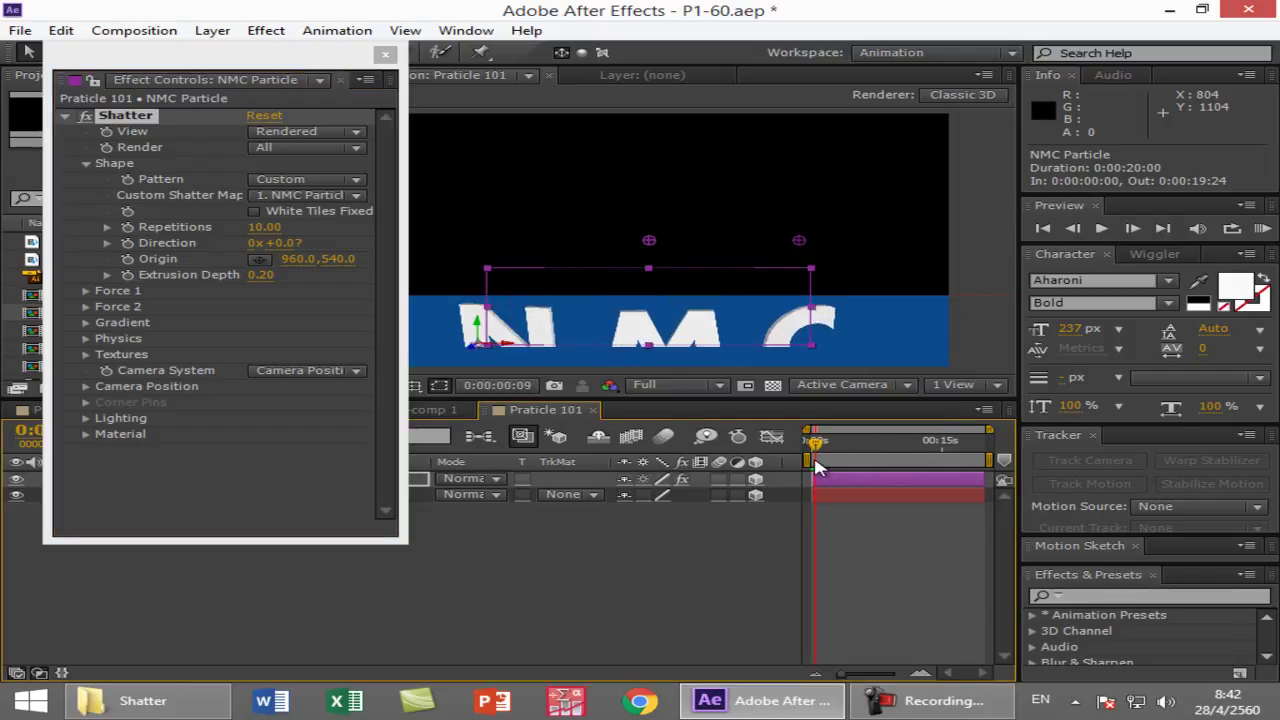
key("space")
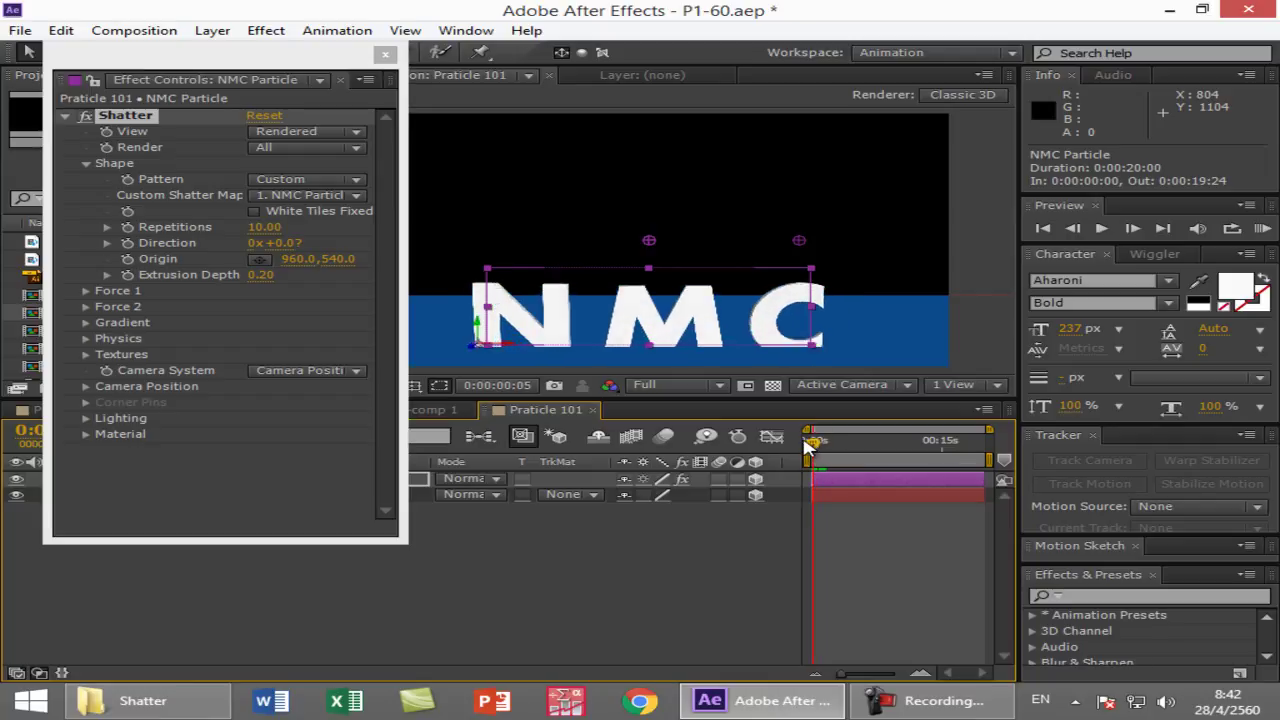
key("Page_Up")
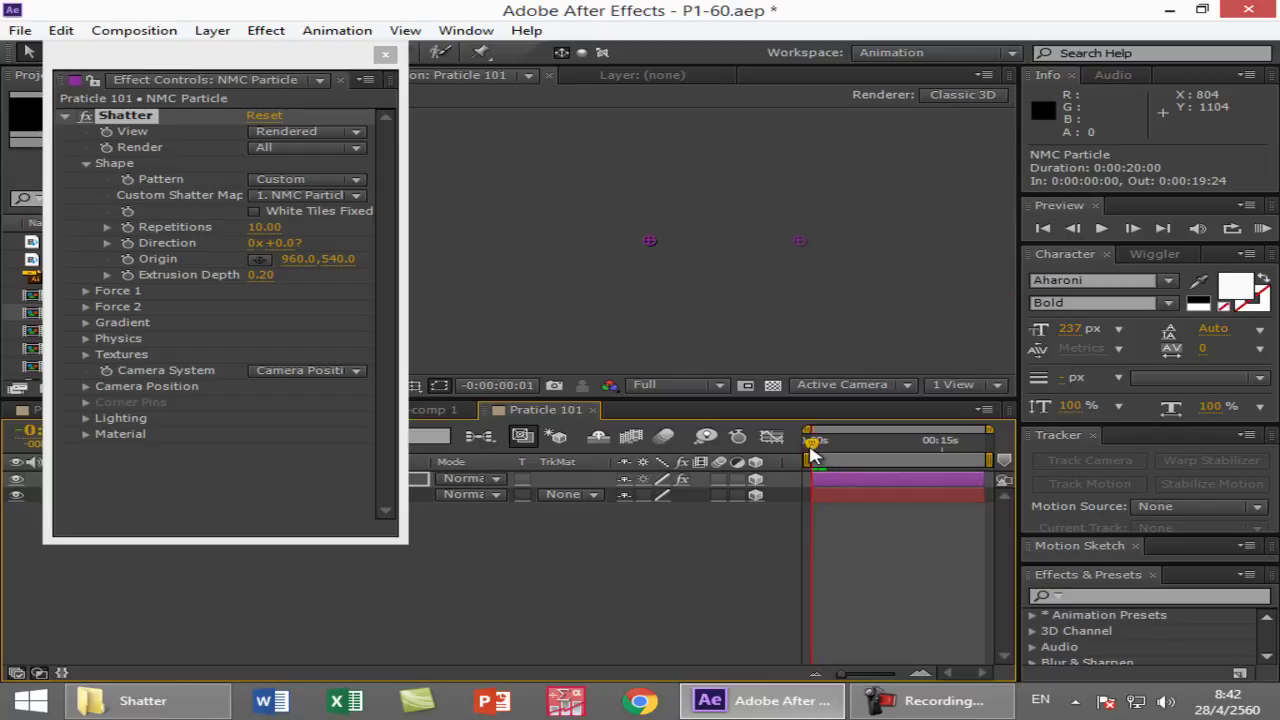
key("Page_Down")
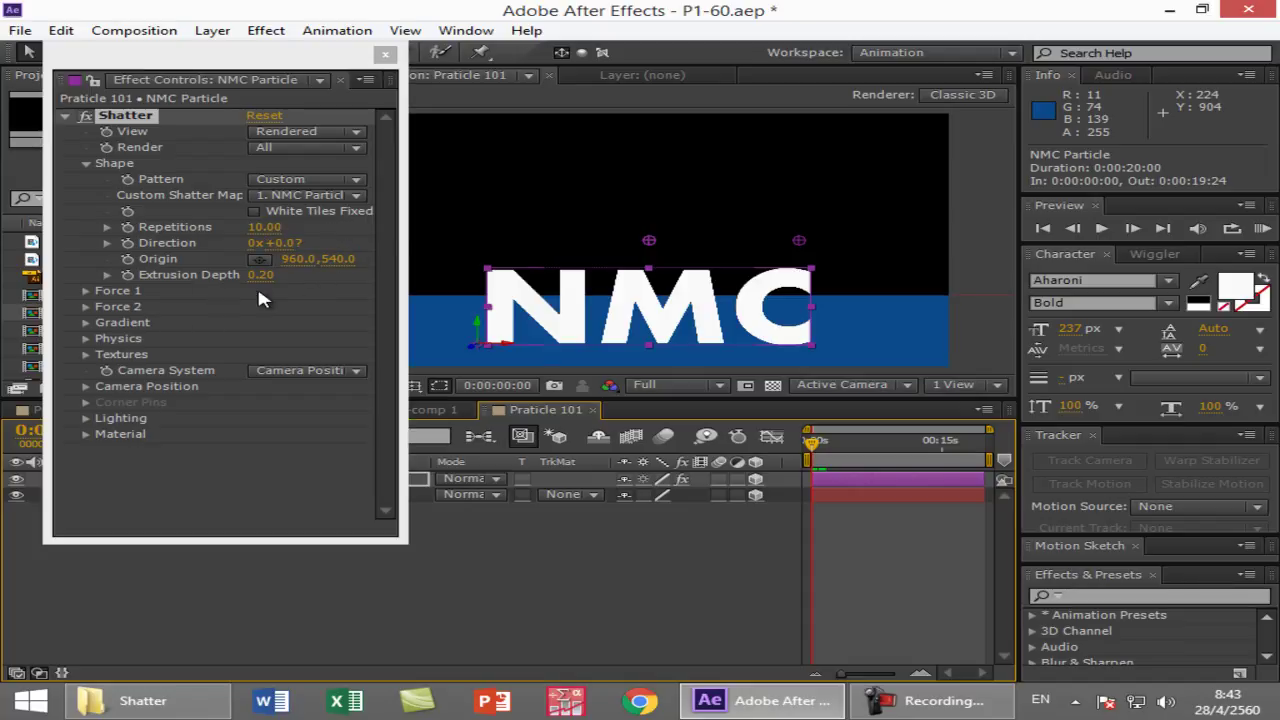
- Set the Shatter Extrusion Depth to 2.85 and the Force 1 Radius to 0.00, and preview the animation
left_click_drag(264, 282, 594, 281)
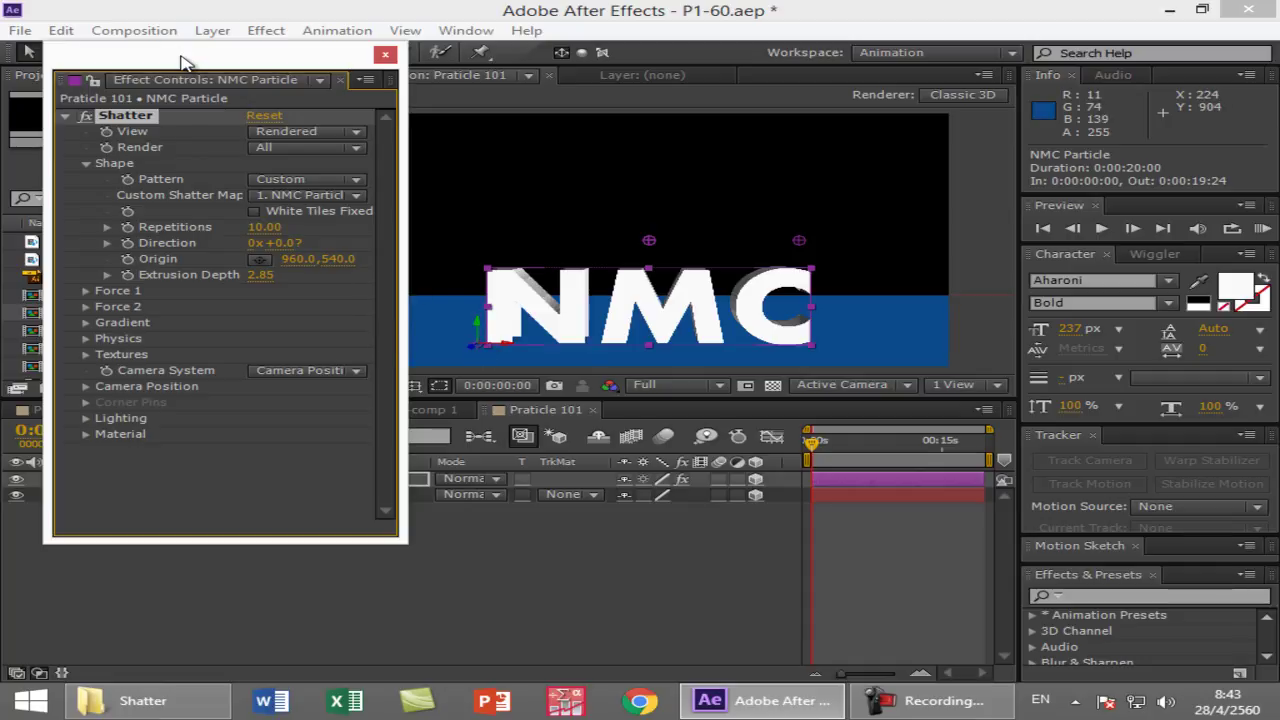
left_click(86, 291)
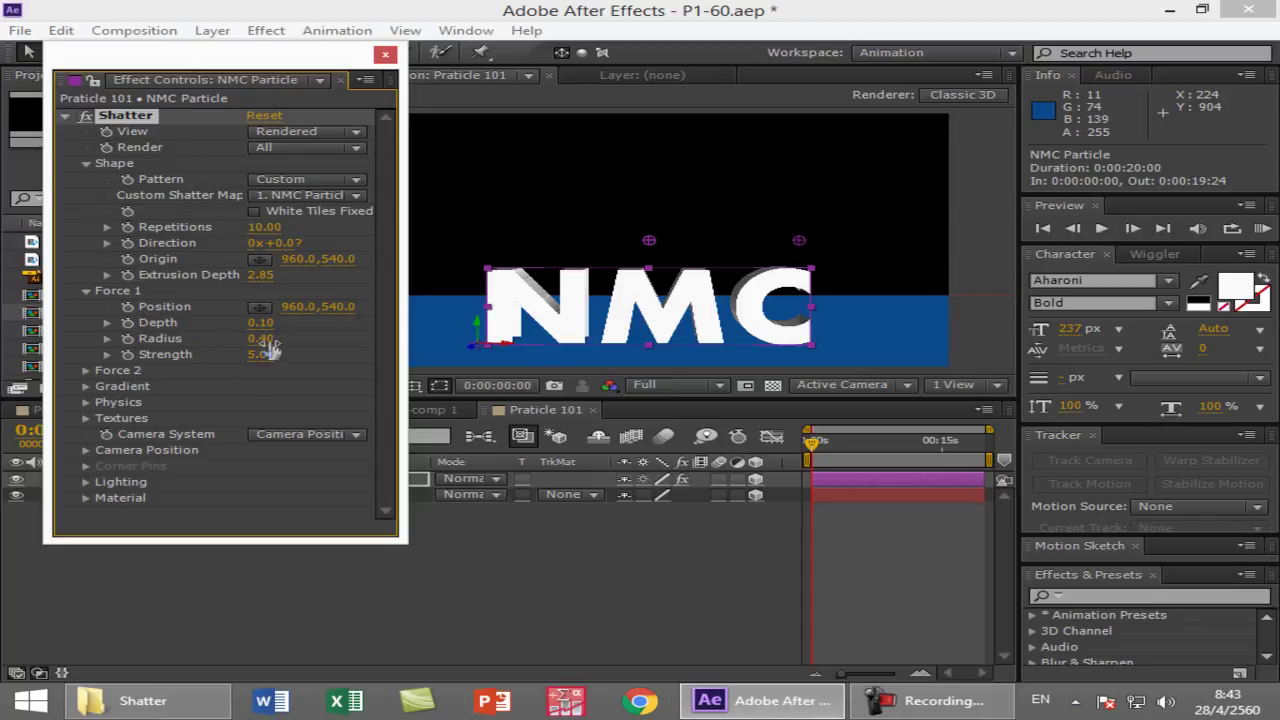
left_click_drag(260, 338, 218, 348)
mouse_move(826, 462)
left_mouse_down()
mouse_move(965, 470)
mouse_move(845, 478)
mouse_move(977, 478)
mouse_move(822, 478)
left_mouse_up()
key("space")
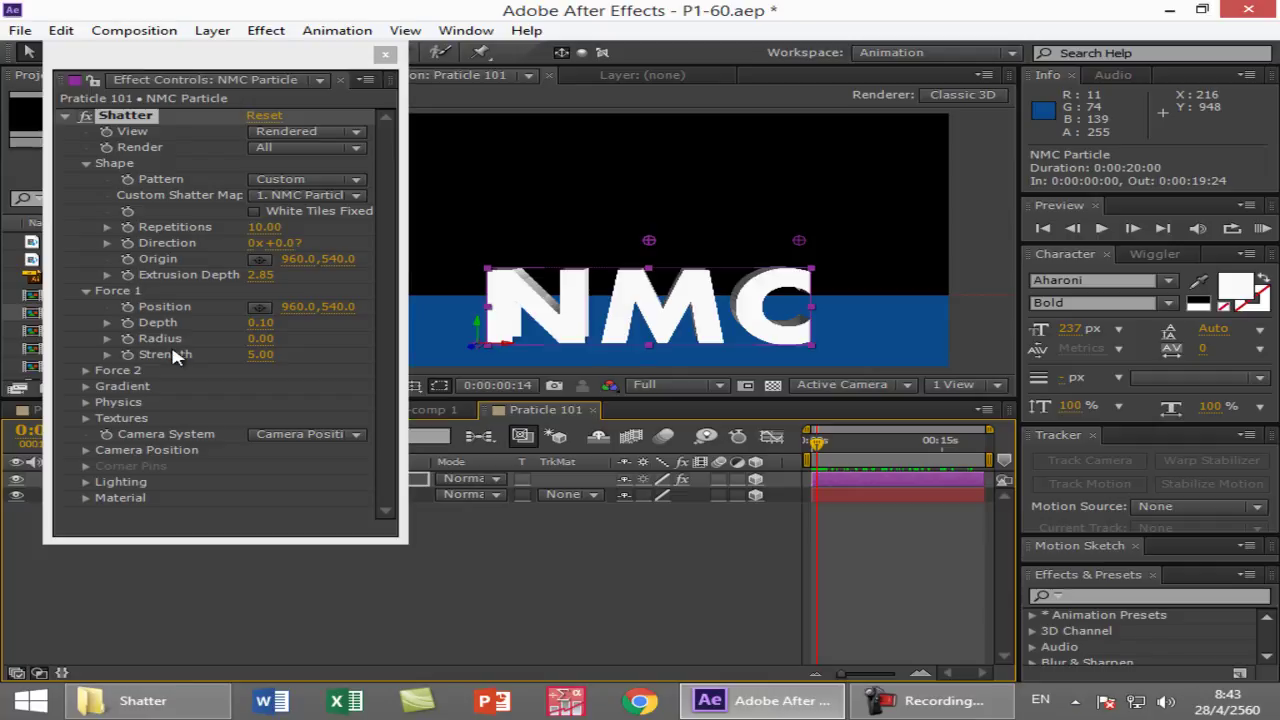
- Look through the Shatter pattern options, keeping Custom, and leave the Force 1 Radius at 0
left_click_drag(260, 280, 260, 282)
left_click(305, 179)
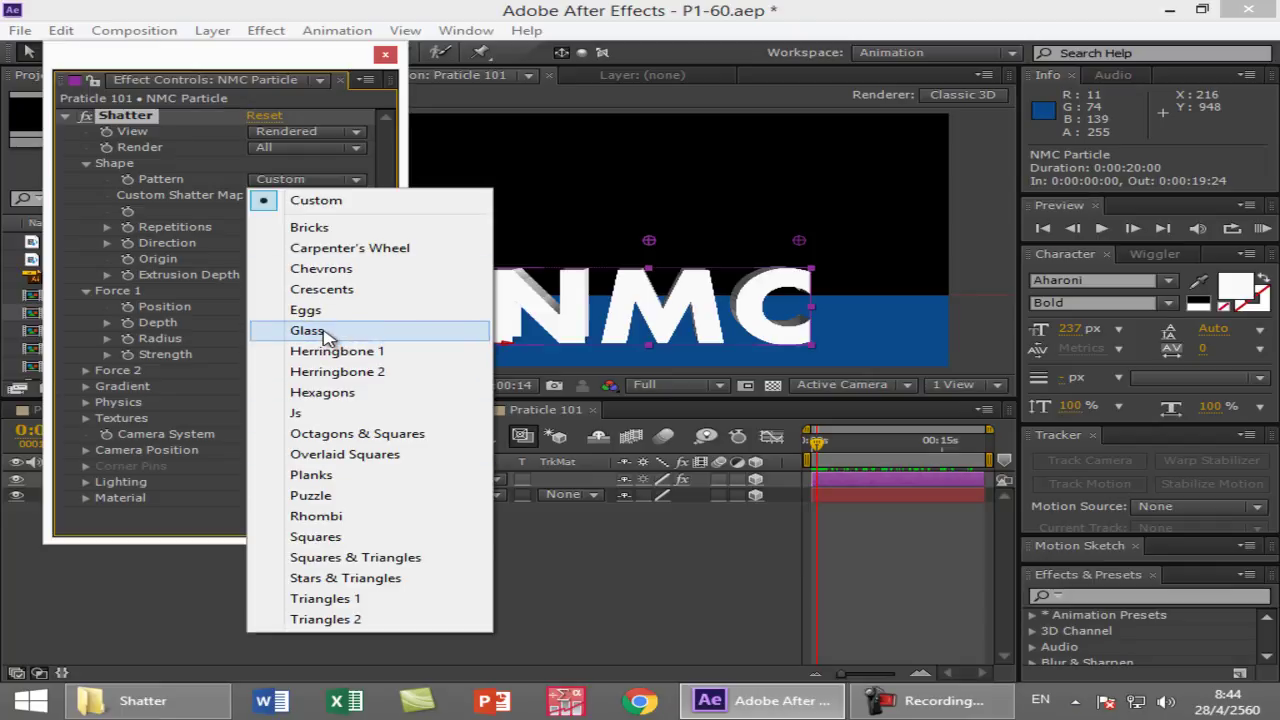
left_click(328, 201)
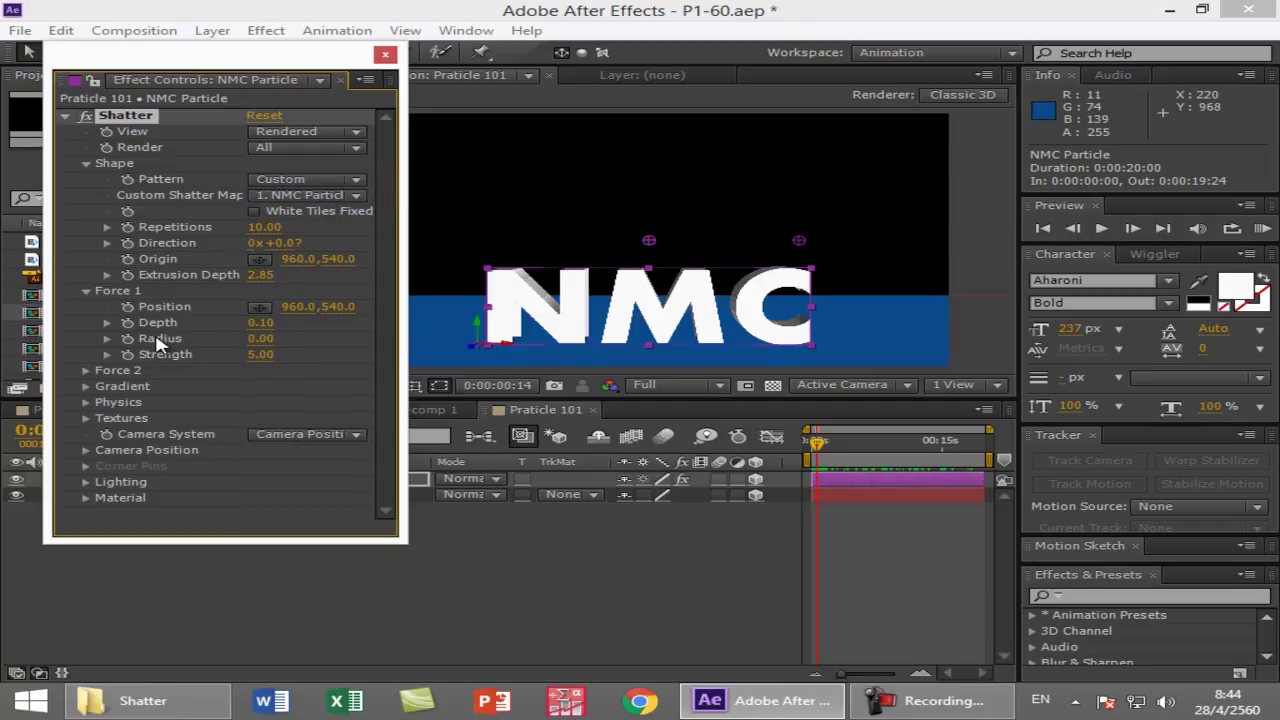
left_click_drag(265, 345, 304, 368)
left_click(261, 339)
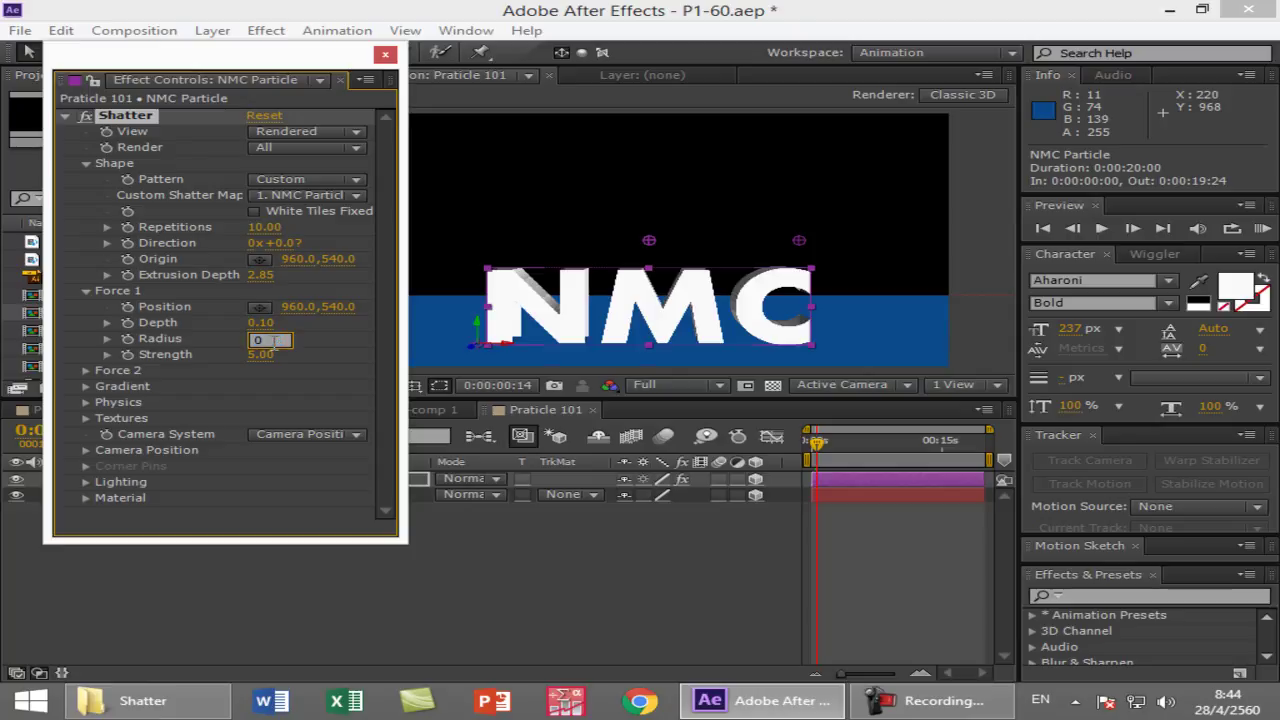
key("Return")
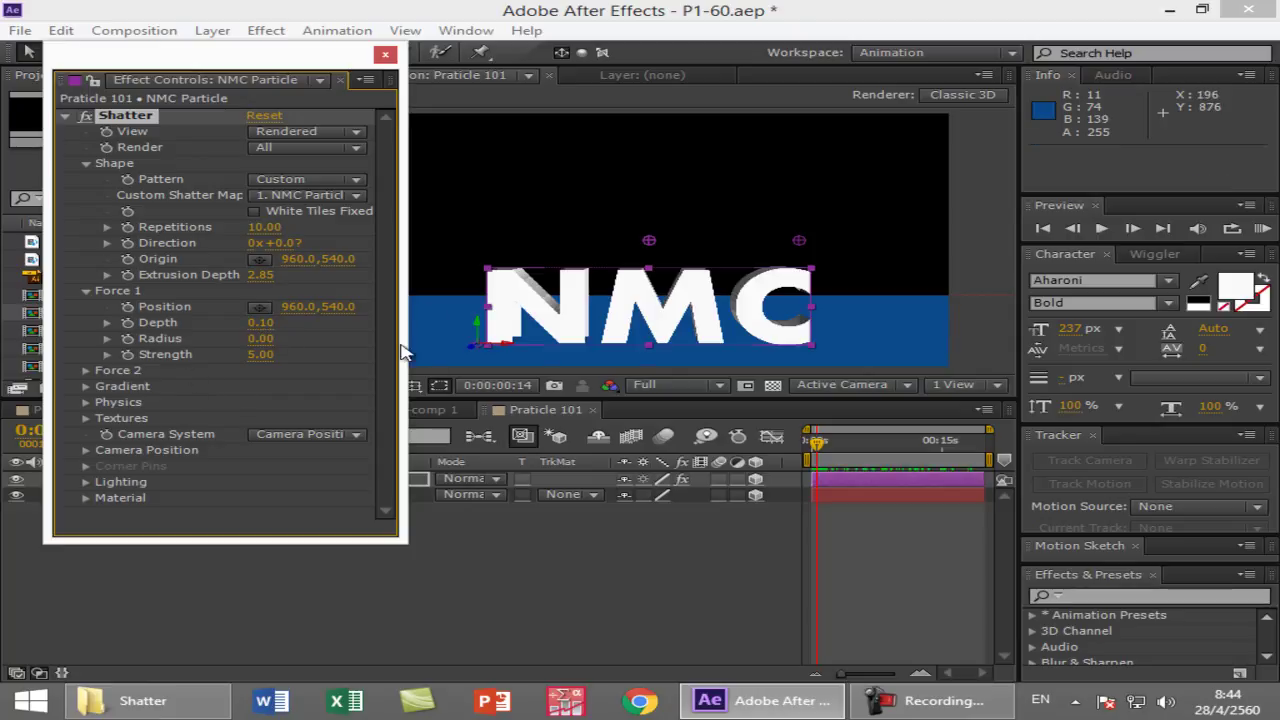
- Set the Y Rotation in the Shatter effect's Camera Position to 10° and the Extrusion Depth to 1.97
left_click(357, 440)
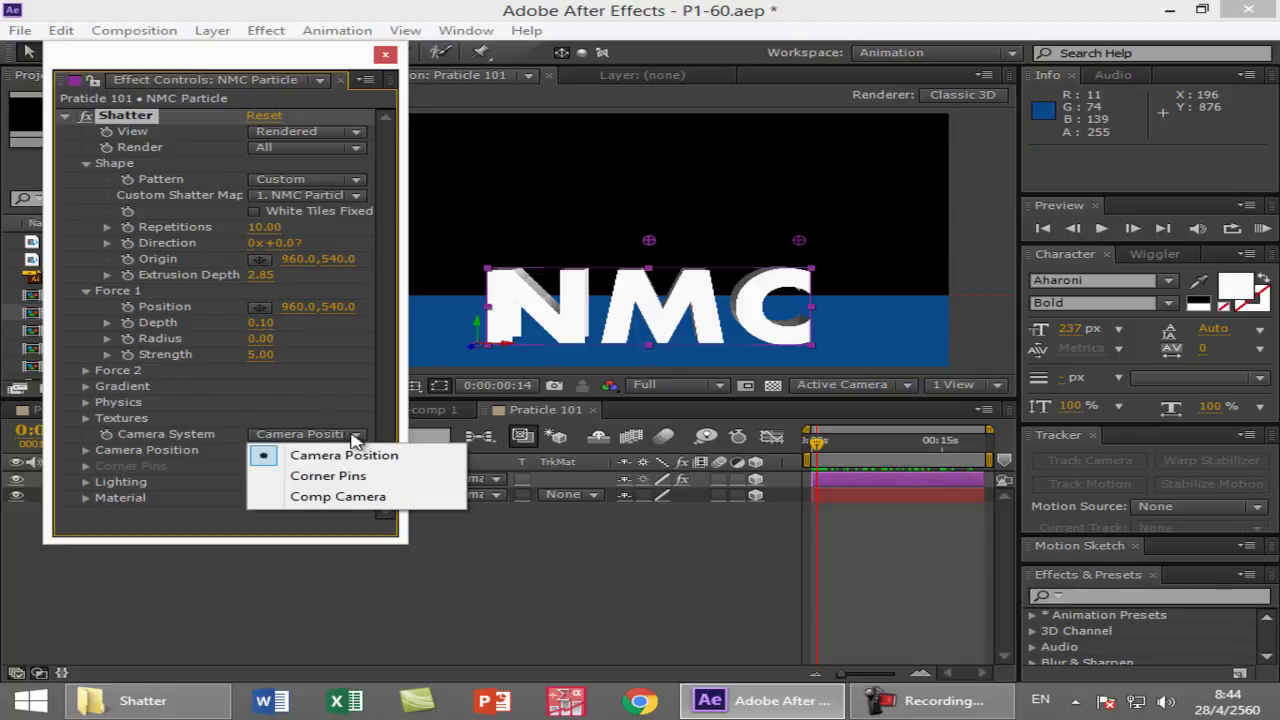
left_click(86, 450)
scroll(85, 460, "down", 1)
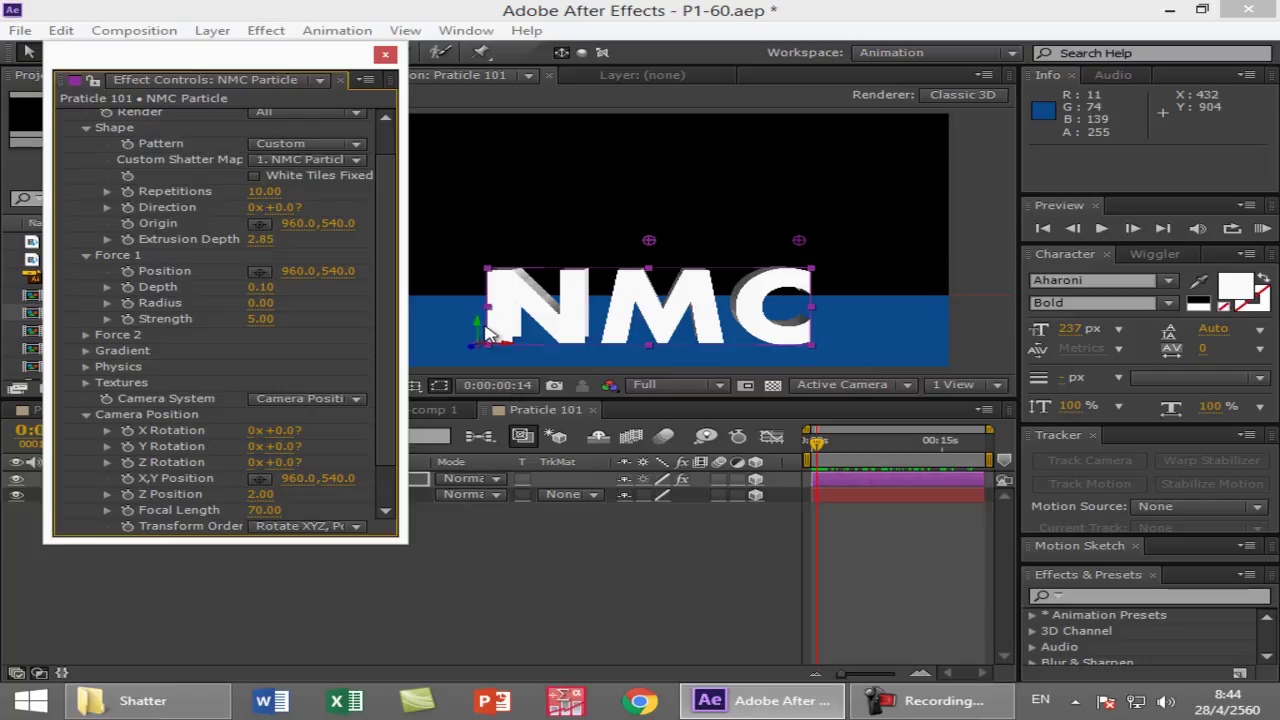
left_click_drag(282, 446, 346, 447)
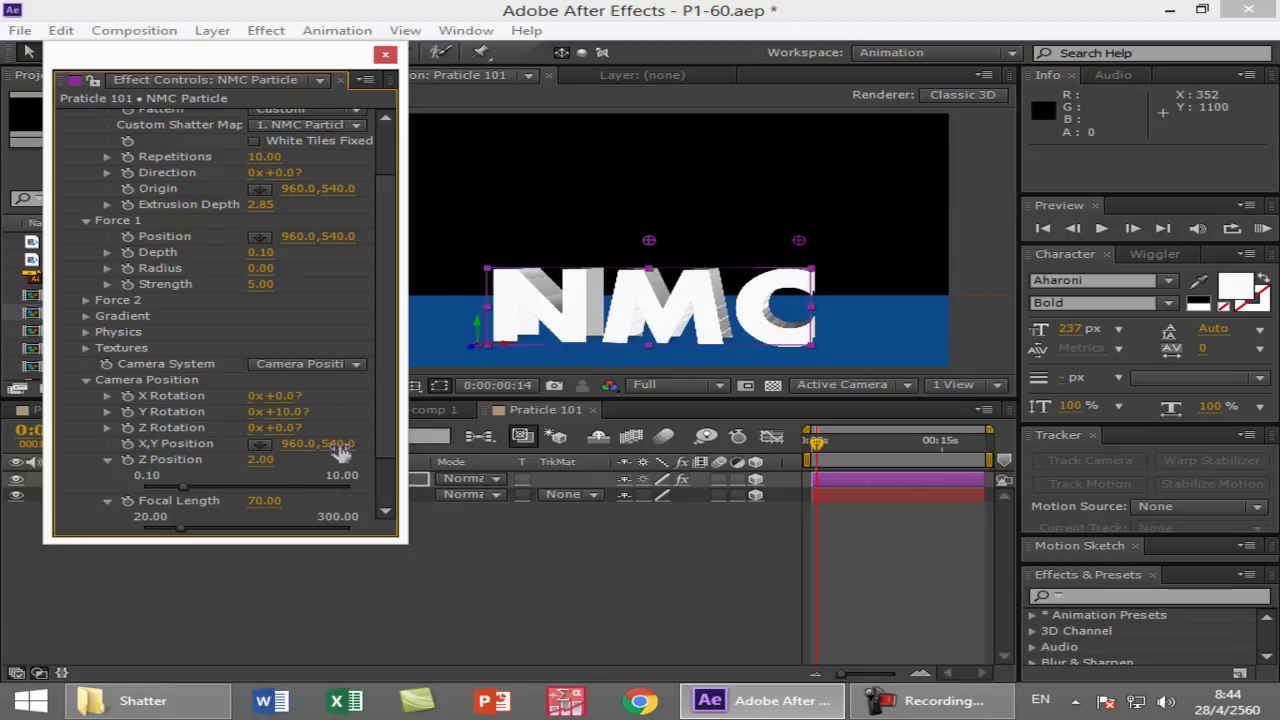
left_click_drag(260, 220, 166, 221)
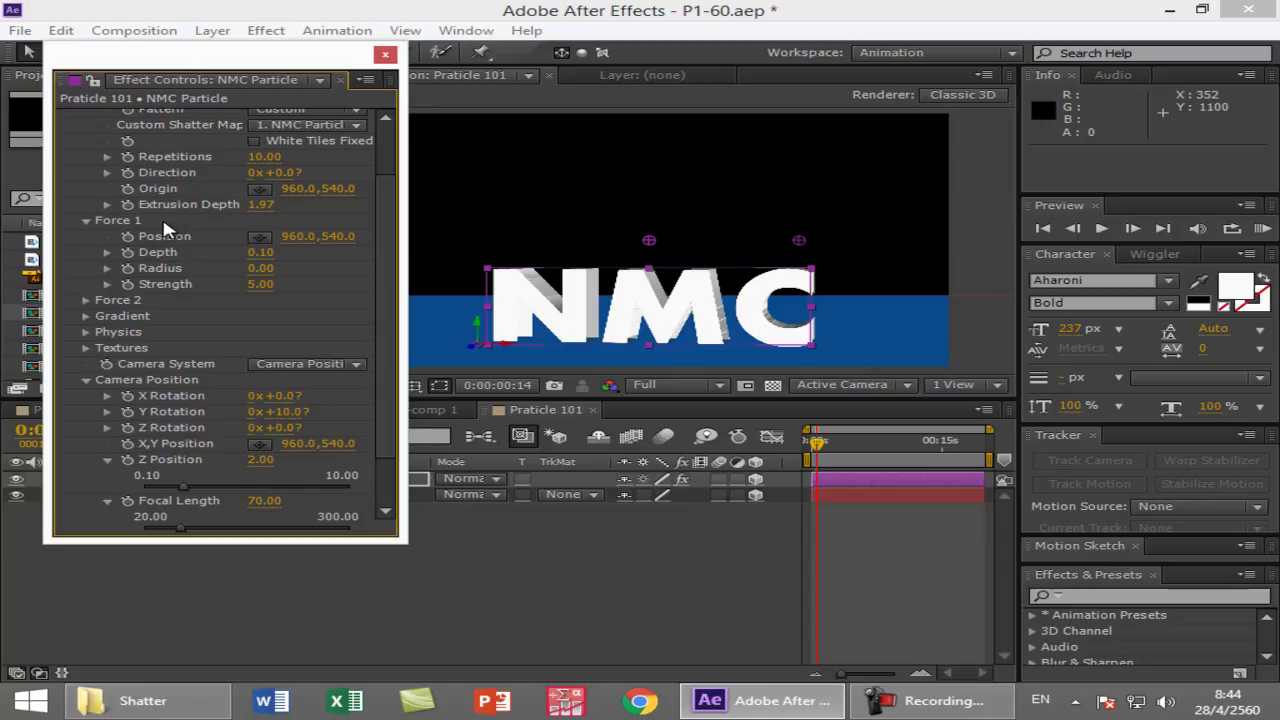
- Keep the Camera System on Camera Position and set the Shatter camera's Y Rotation to 0°
left_click(360, 366)
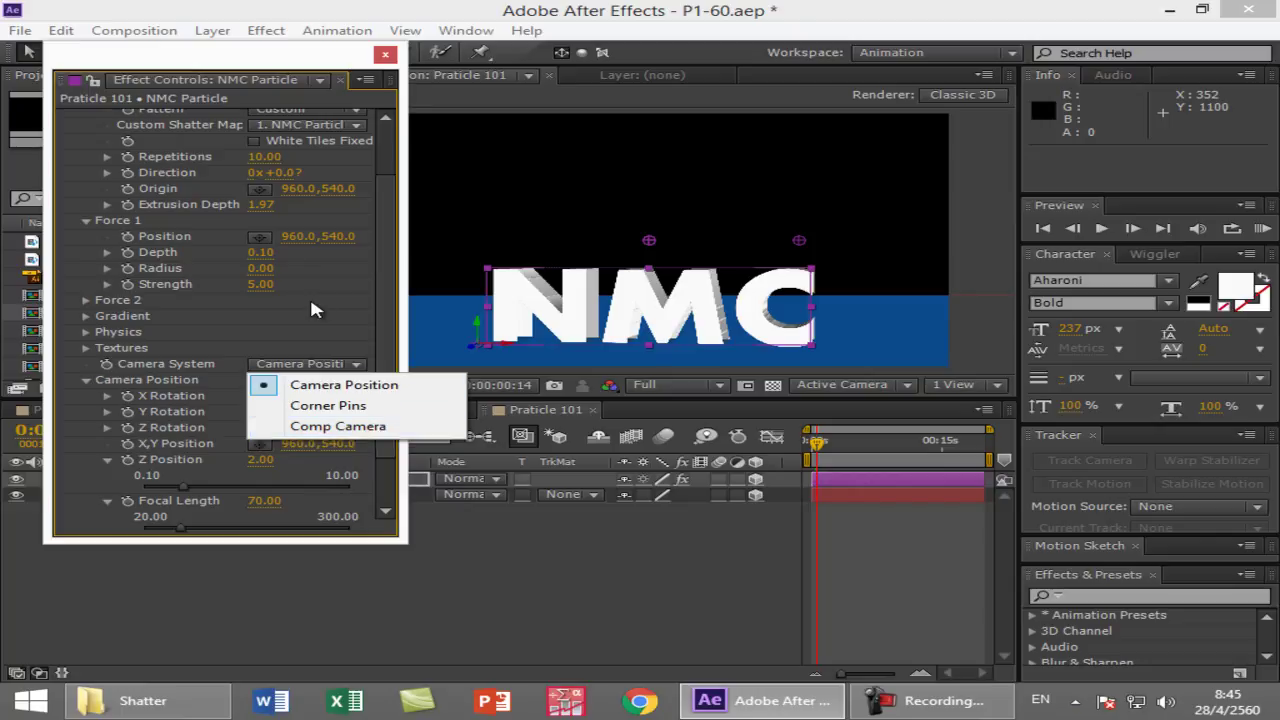
left_click(218, 463)
left_click(285, 412)
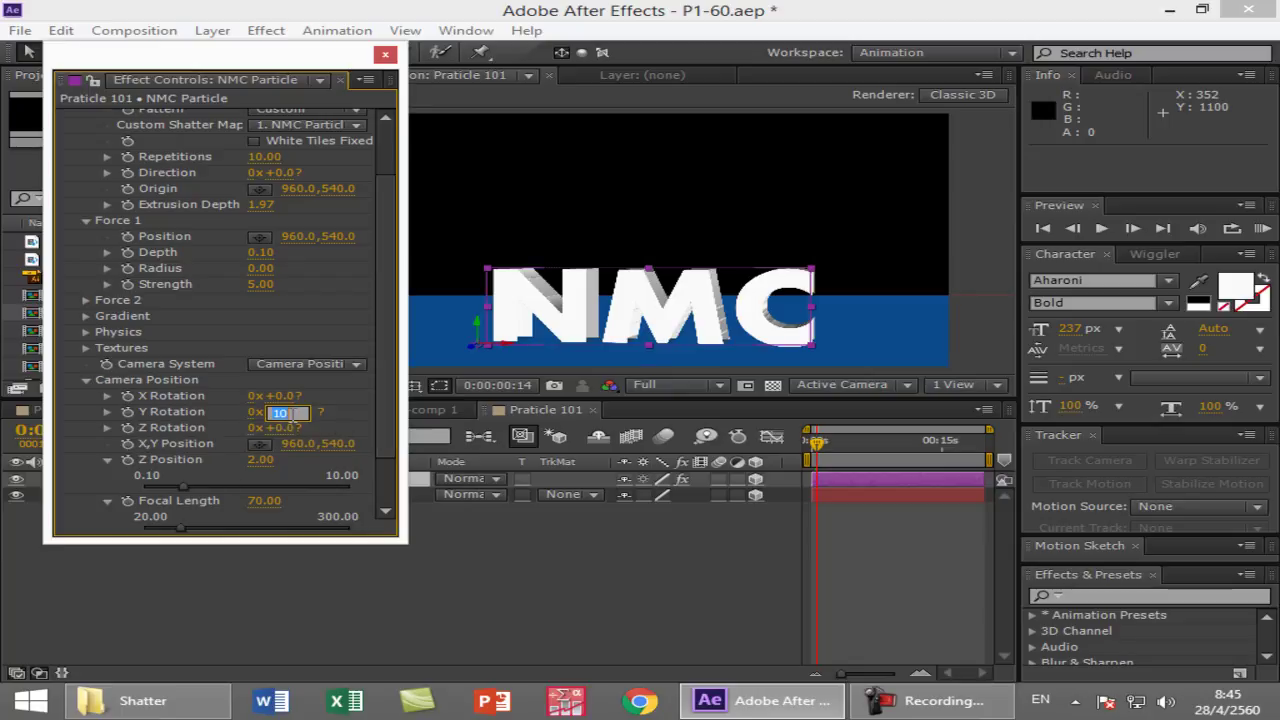
type("0")
key("Return")
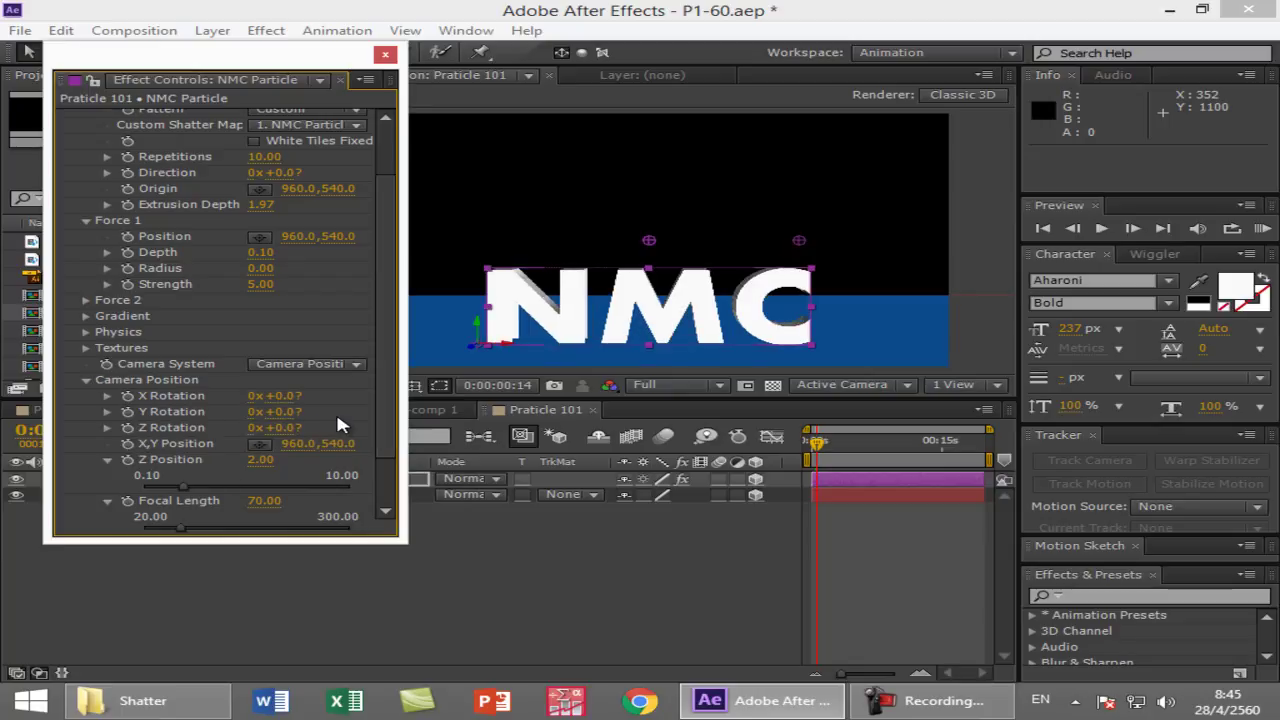
- Try a 58° Y Rotation in the NMC Particle layer's own transform properties and return it to 0°
left_click_drag(229, 63, 642, 282)
left_click(97, 479)
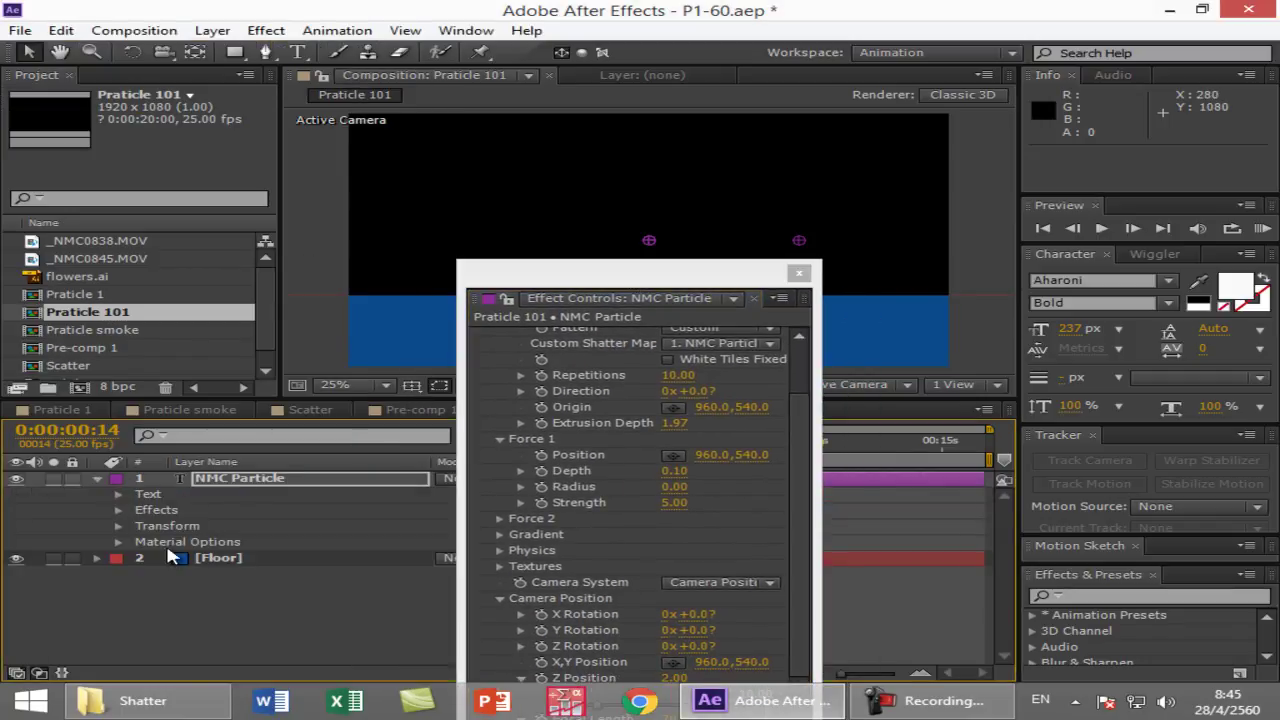
left_click(118, 526)
left_click_drag(617, 280, 137, 66)
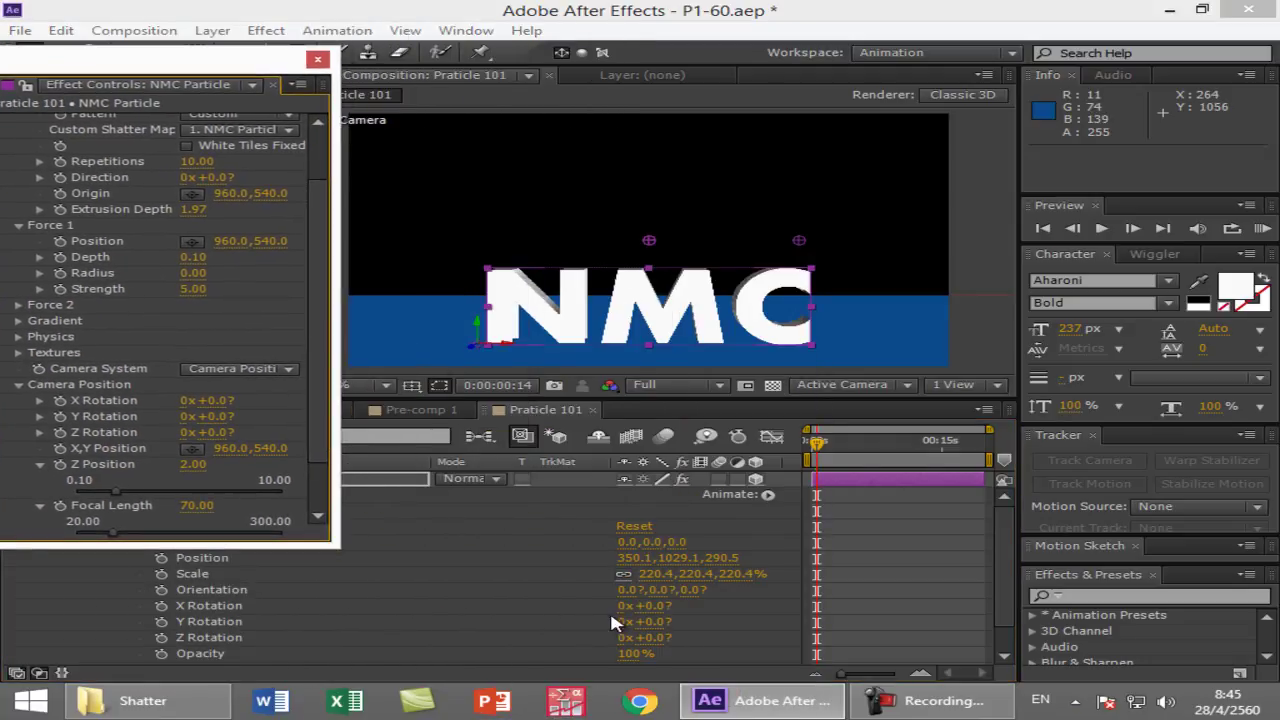
left_click(664, 621)
left_click_drag(664, 621, 722, 612)
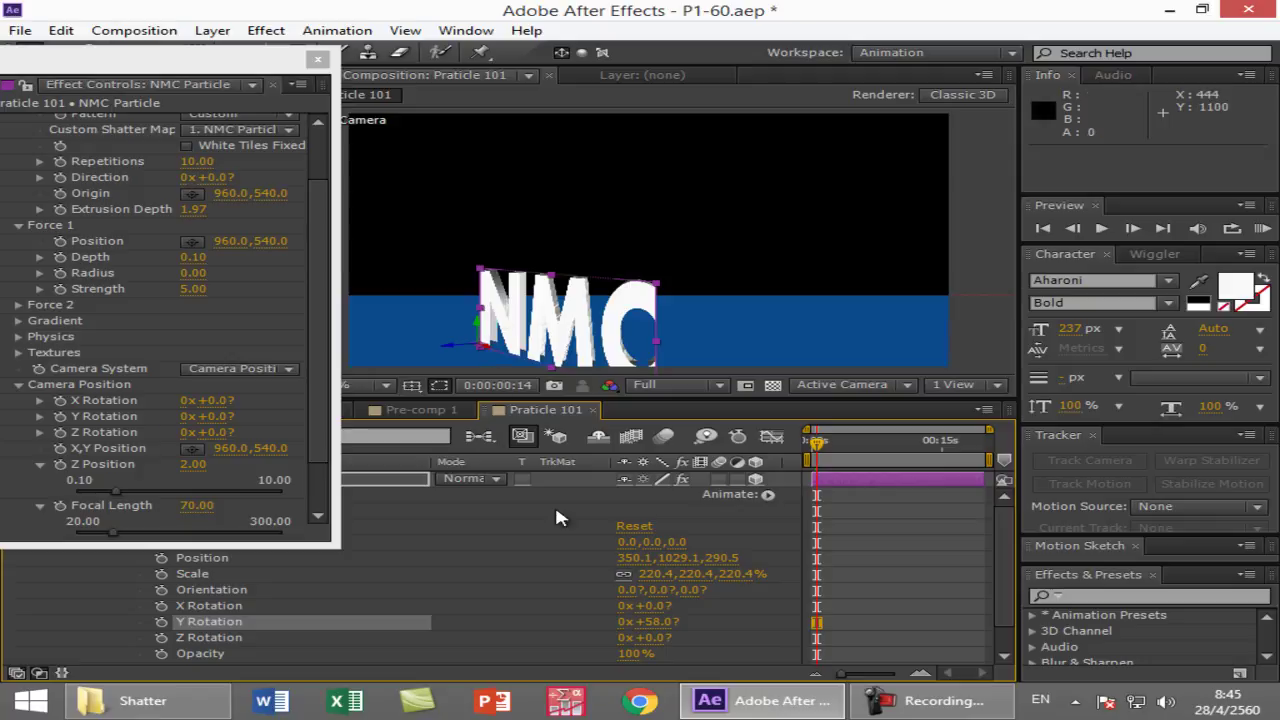
left_click(666, 622)
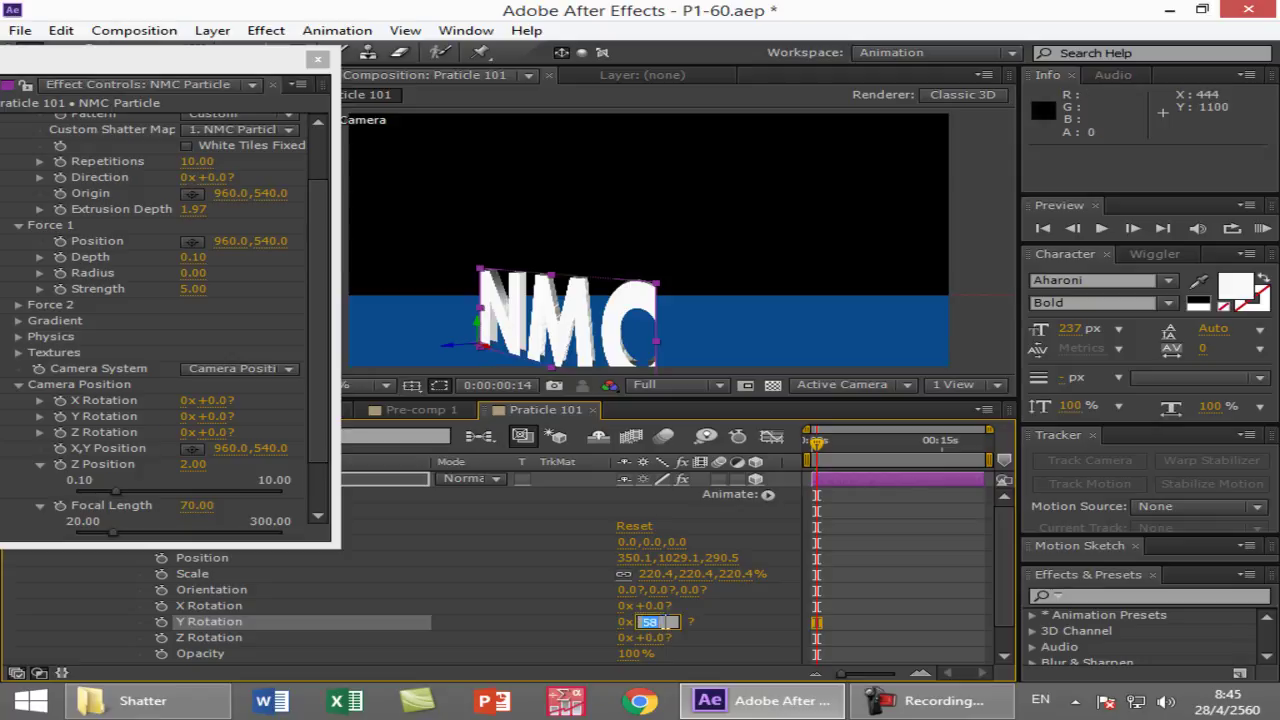
key("Return")
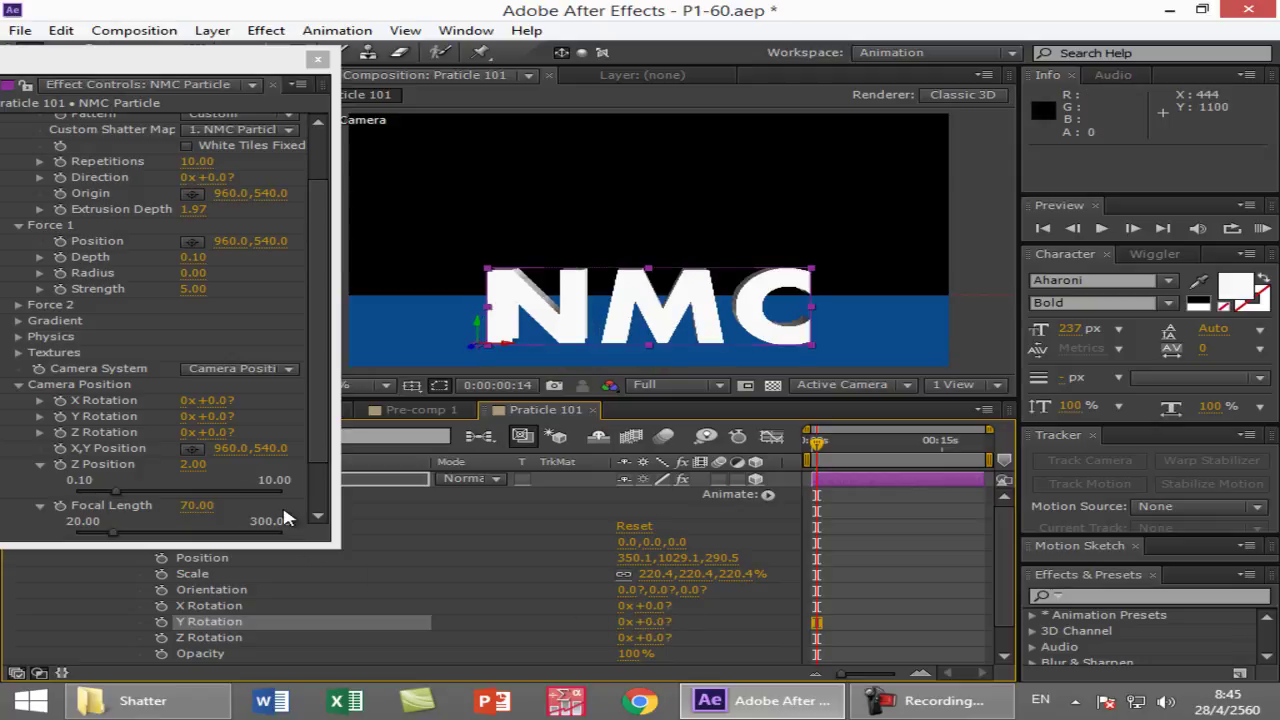
- Set the Y Rotation in the Shatter effect's Camera Position to 20°
left_click_drag(212, 416, 245, 415)
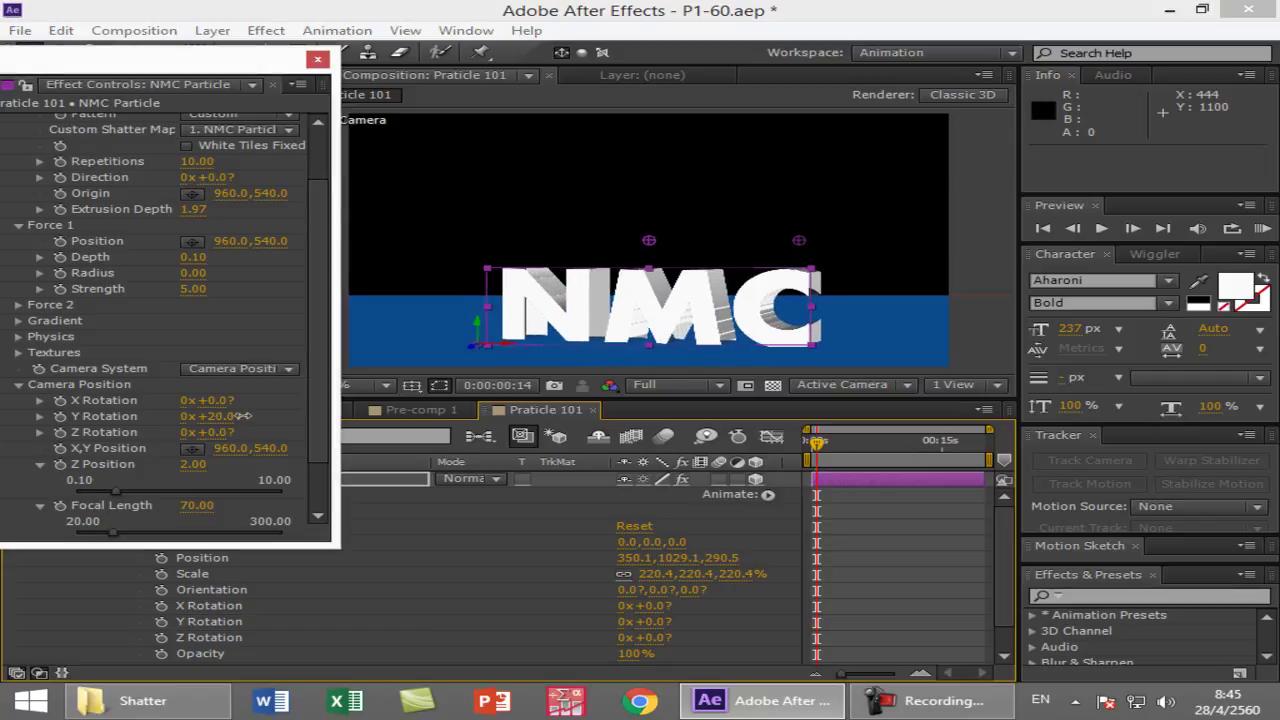
left_click_drag(245, 415, 244, 416)
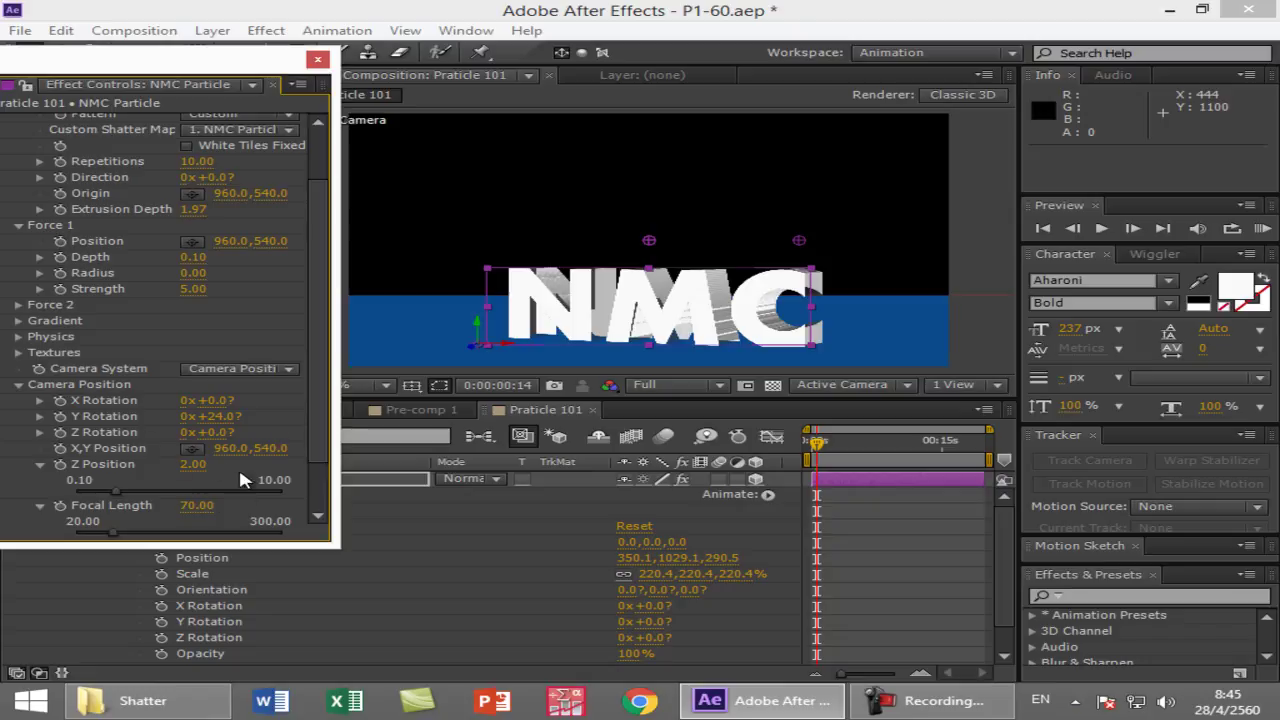
left_click_drag(211, 417, 210, 428)
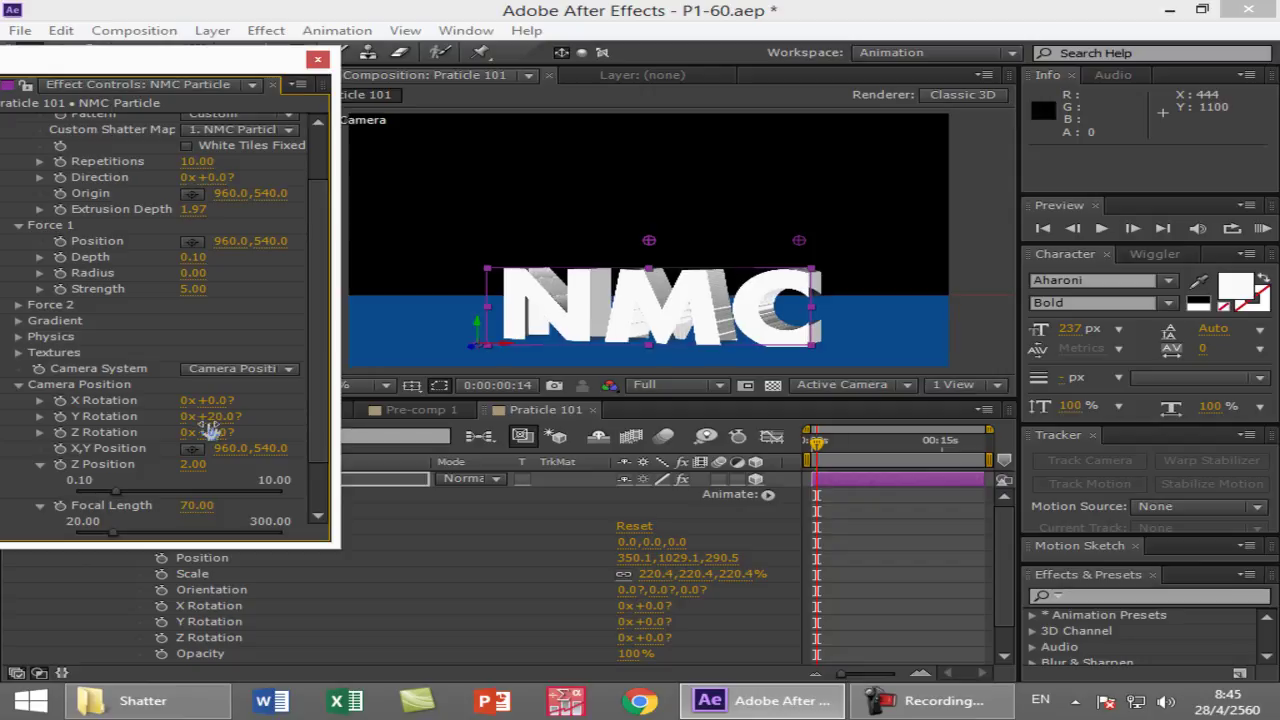
- Set the Shatter lighting's Light Type to Point Source and its Light Intensity to 0.73
scroll(333, 498, "down", 3)
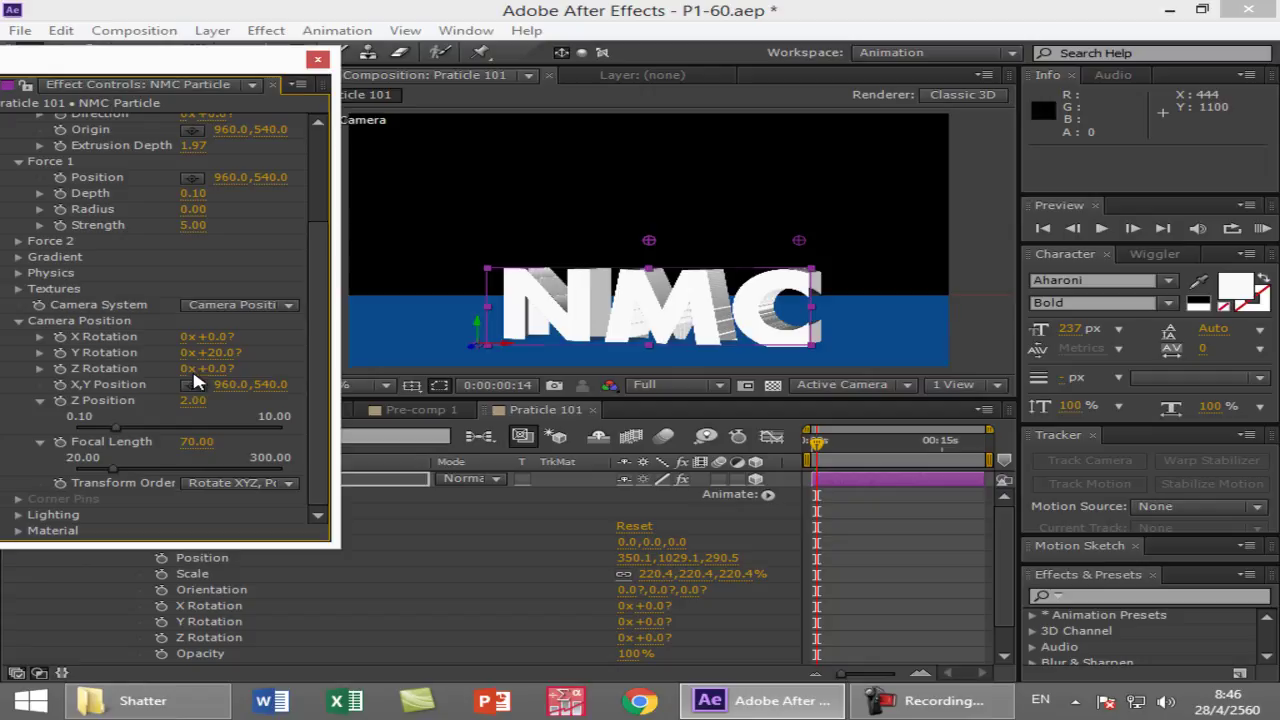
scroll(323, 330, "up", 5)
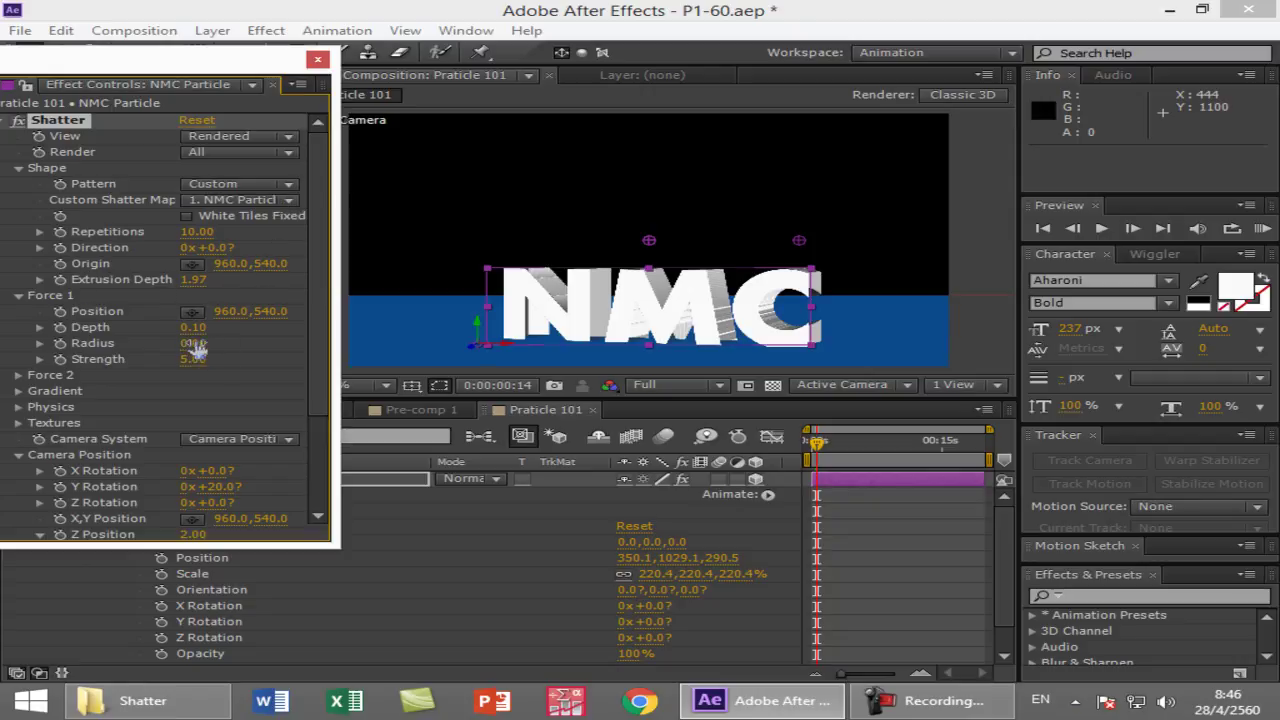
left_click(16, 408)
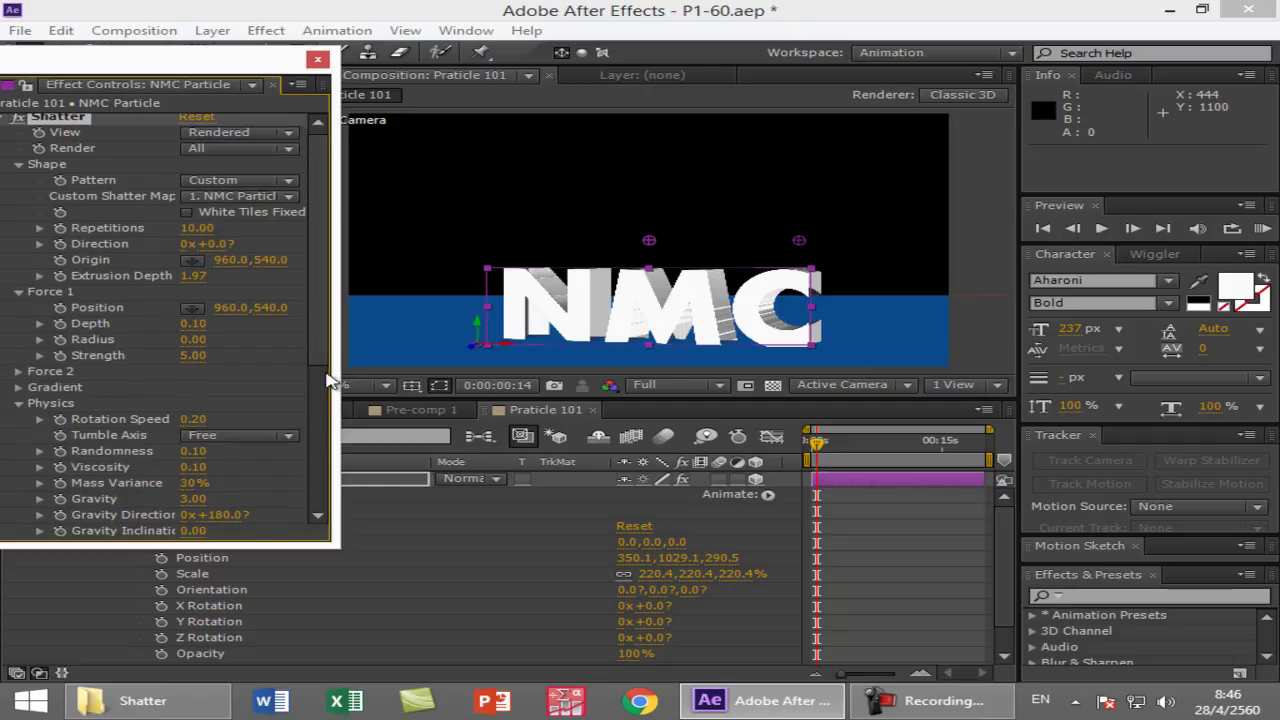
scroll(206, 453, "down", 3)
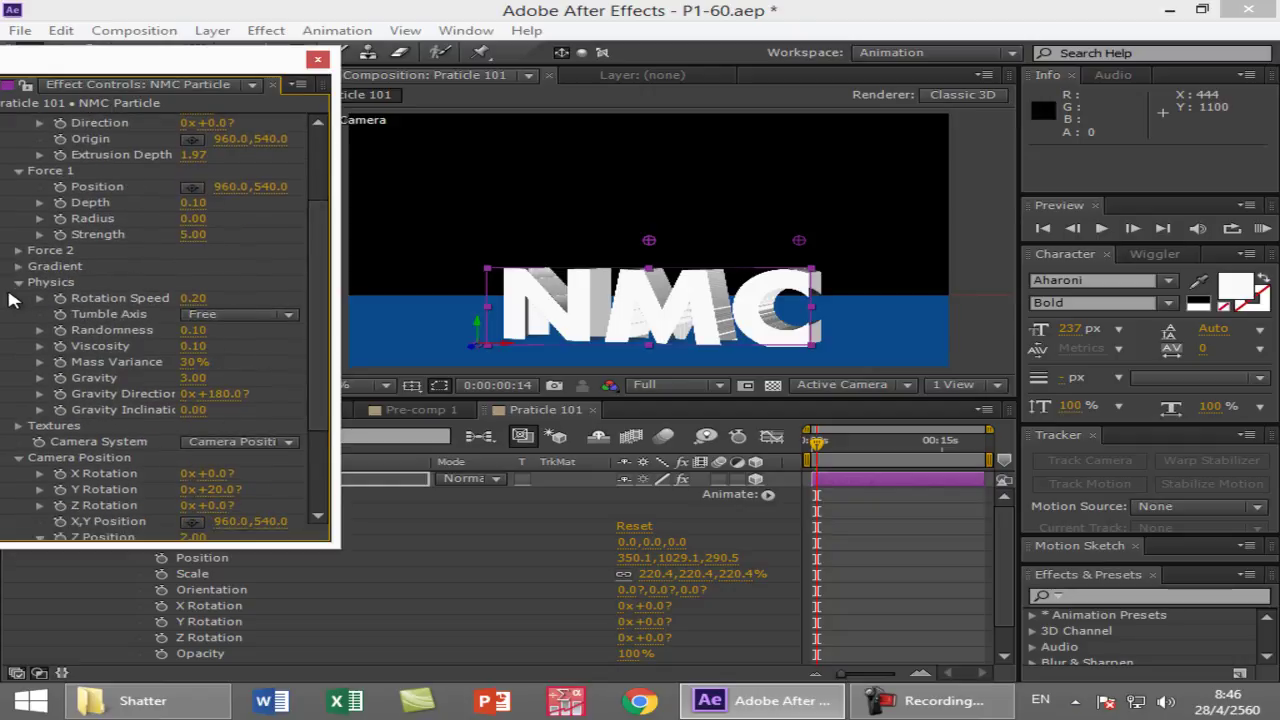
left_click(22, 284)
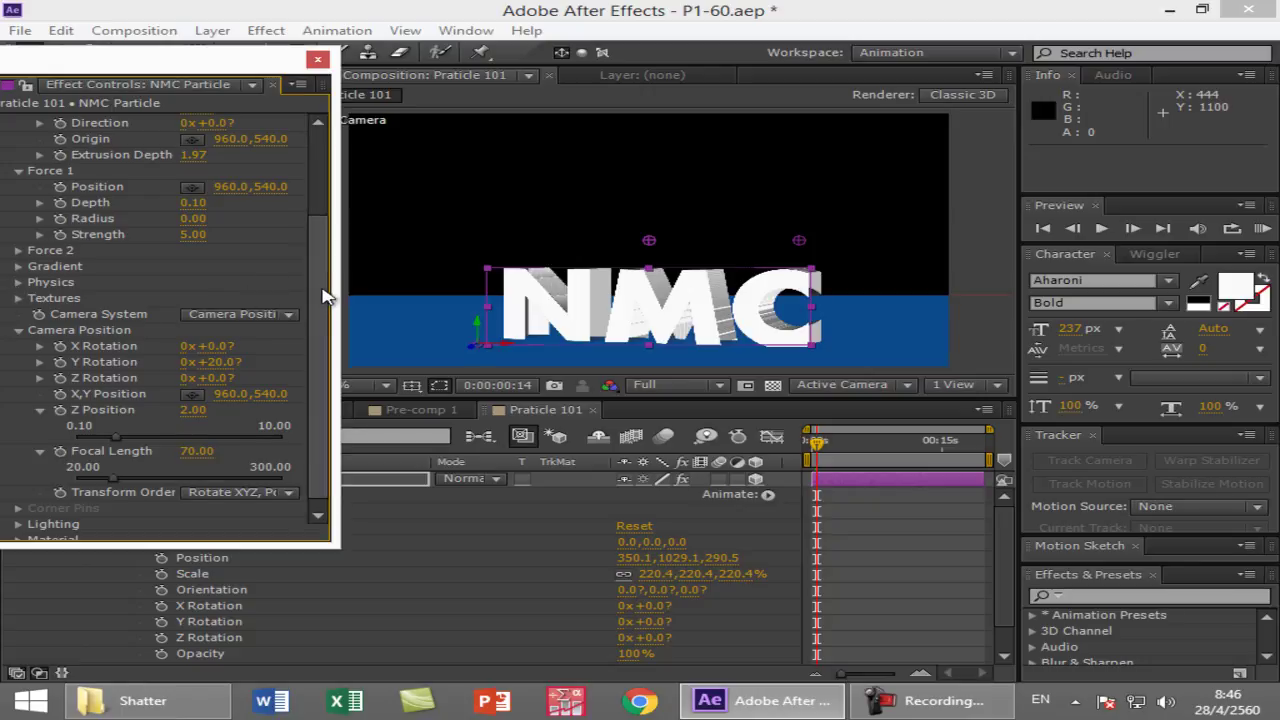
scroll(322, 293, "down", 1)
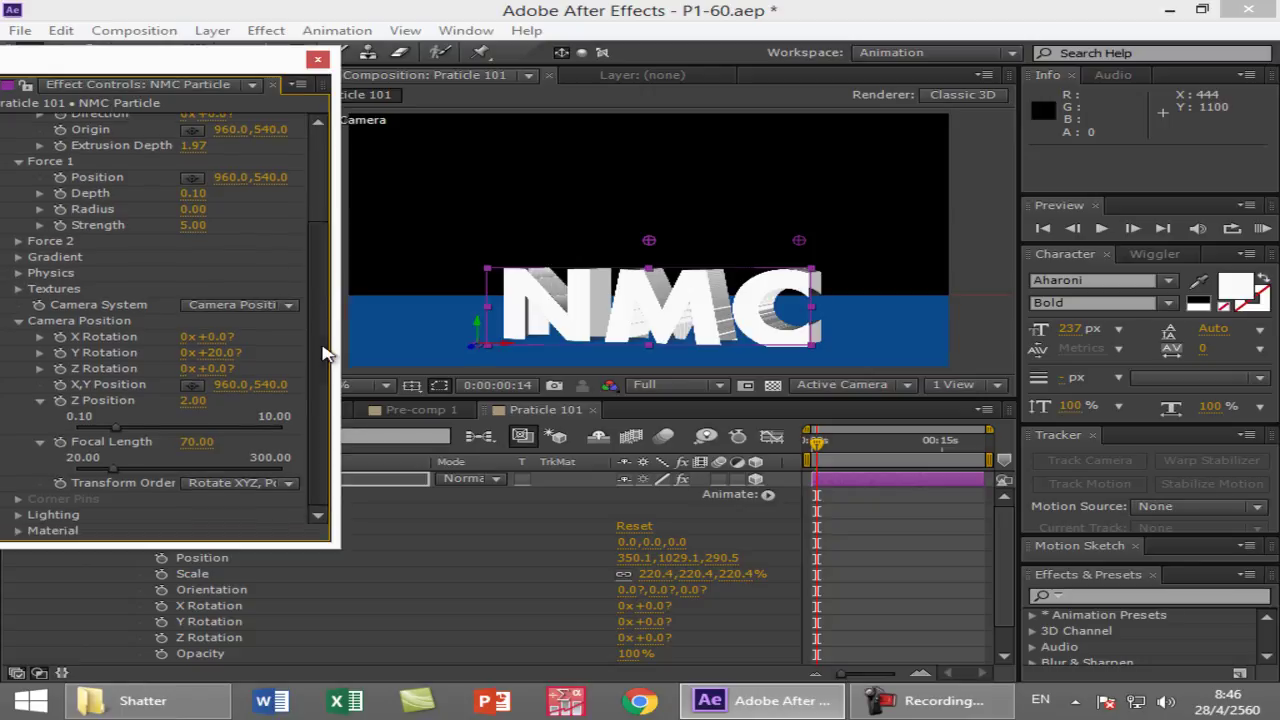
left_click(18, 517)
scroll(322, 422, "down", 1)
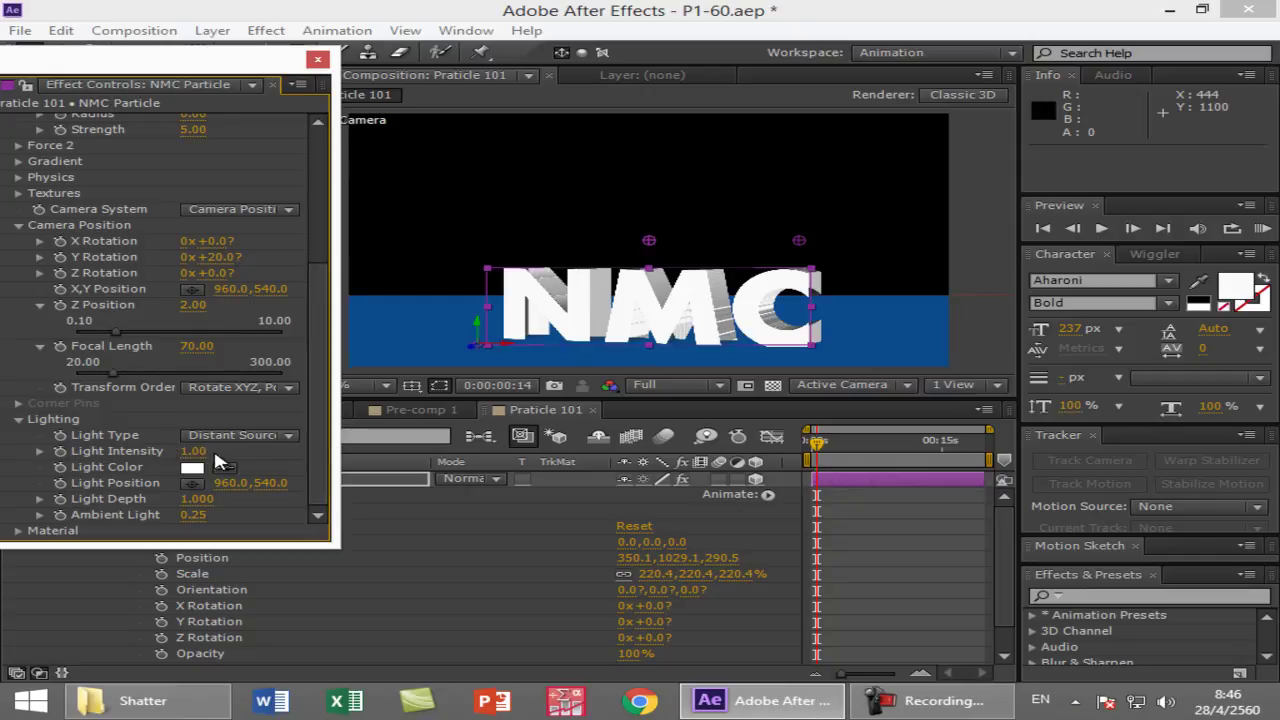
left_click(289, 436)
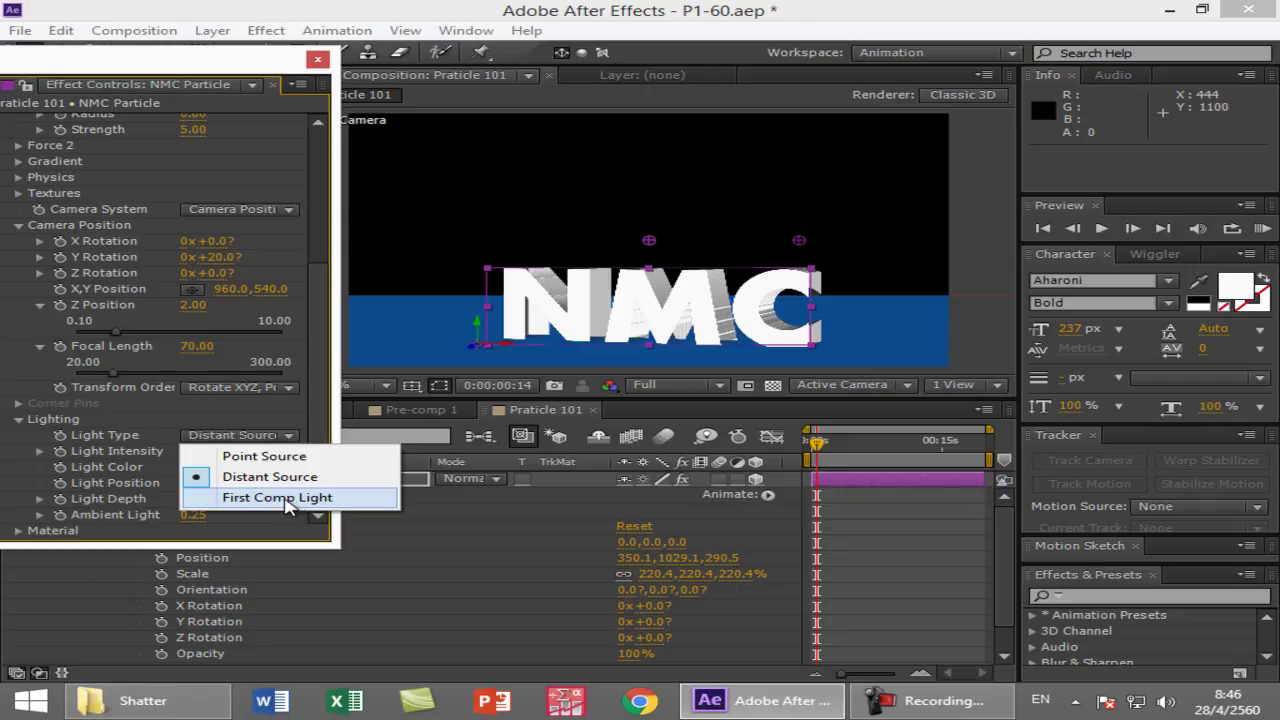
left_click(280, 456)
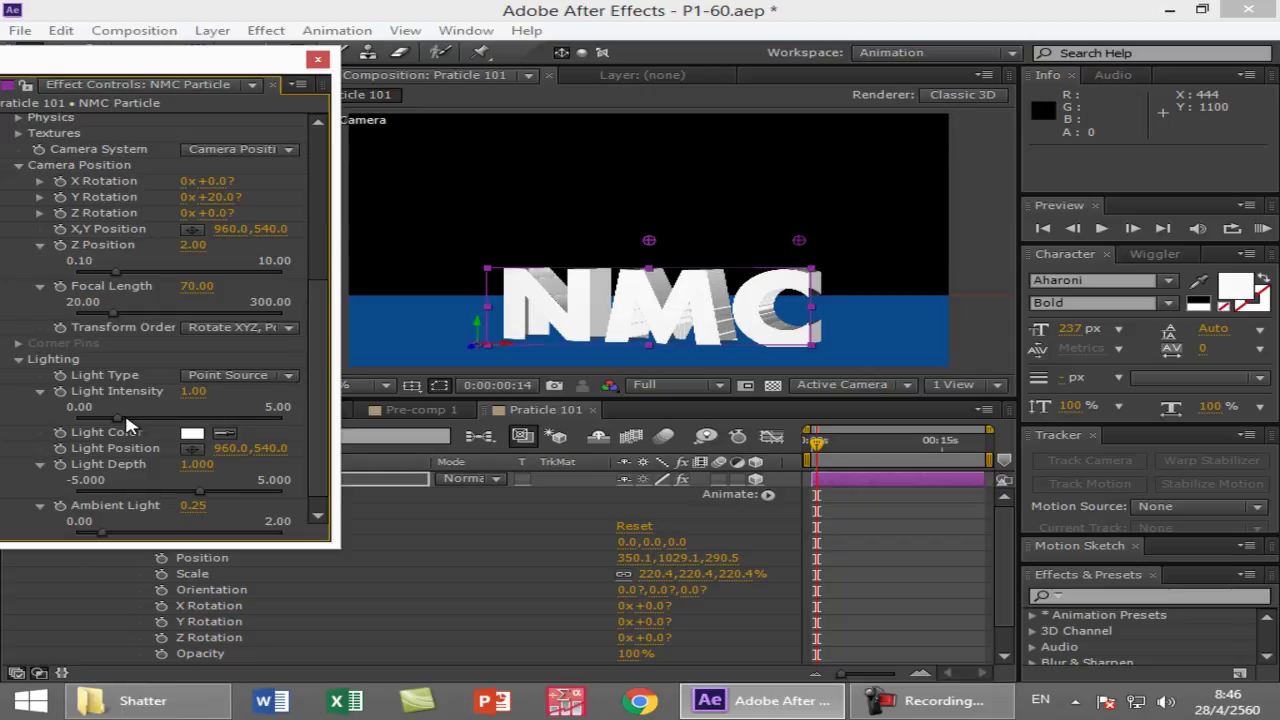
mouse_move(118, 420)
left_mouse_down()
mouse_move(245, 424)
mouse_move(78, 427)
mouse_move(111, 424)
left_mouse_up()
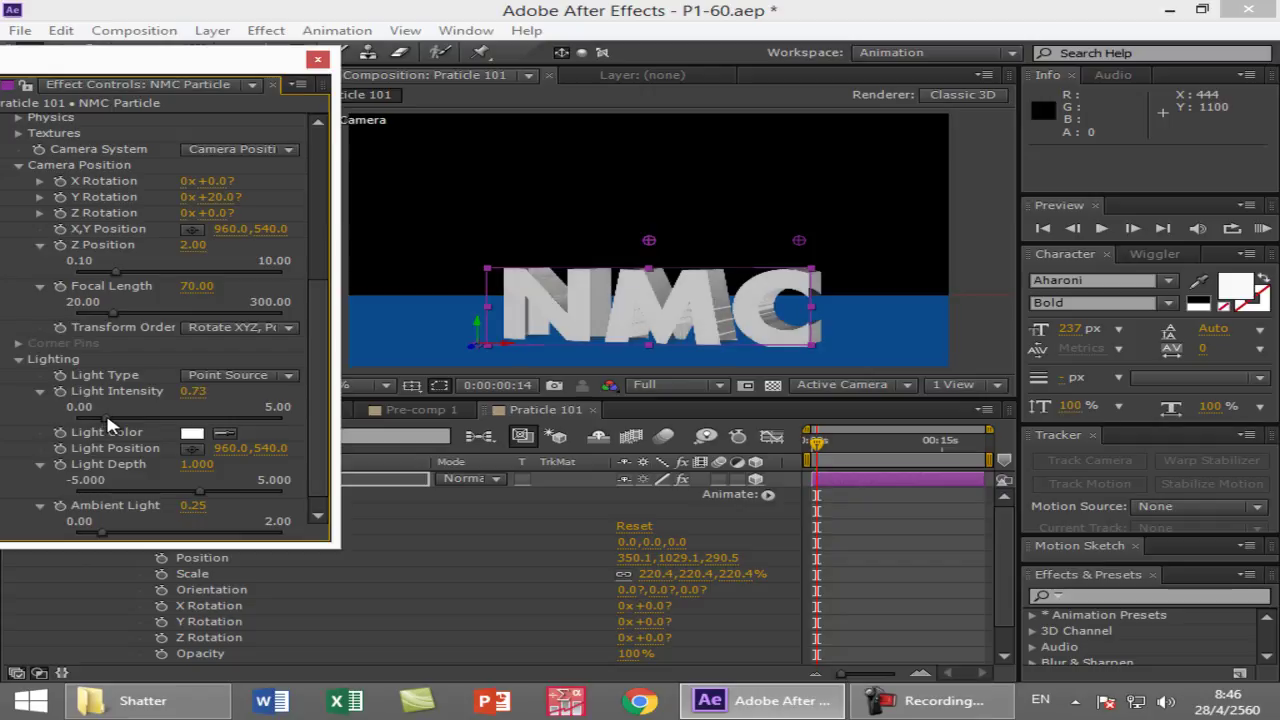
- Try different Light Positions across the NMC text, placing the light at 748, 800, and set the Light Intensity to 1.26
left_click(192, 448)
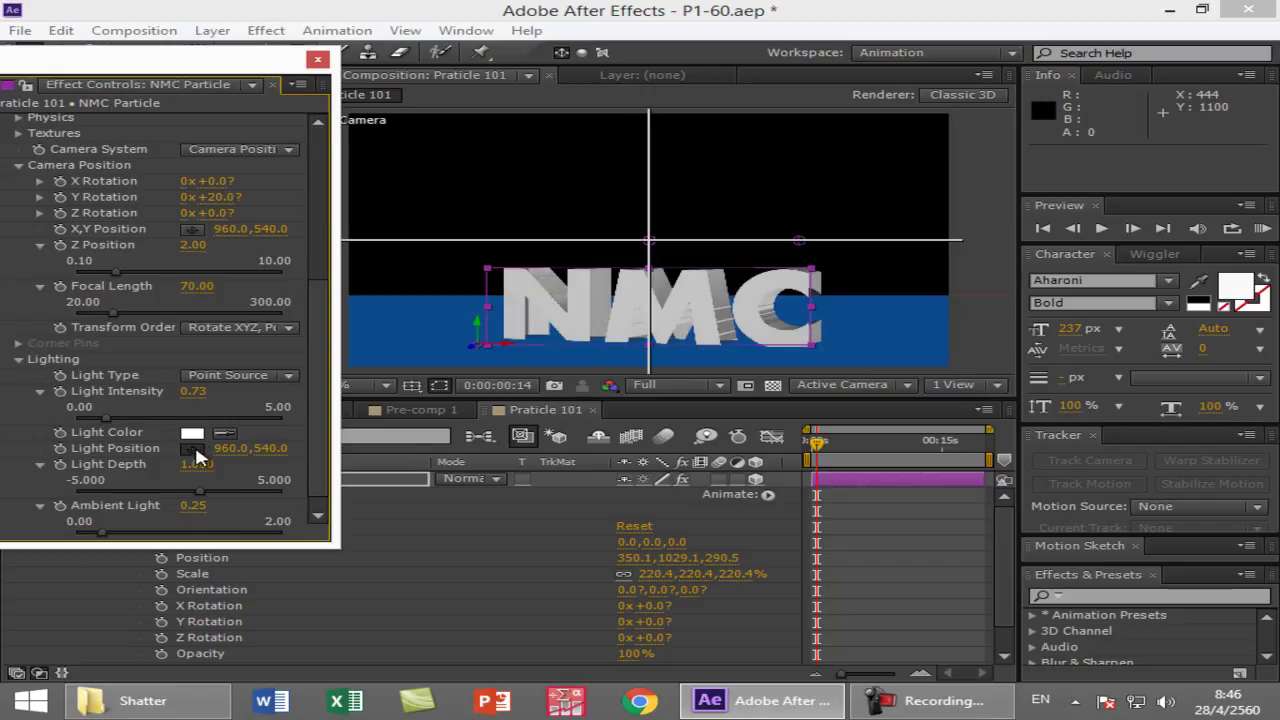
left_click(620, 294)
left_click_drag(620, 294, 535, 318)
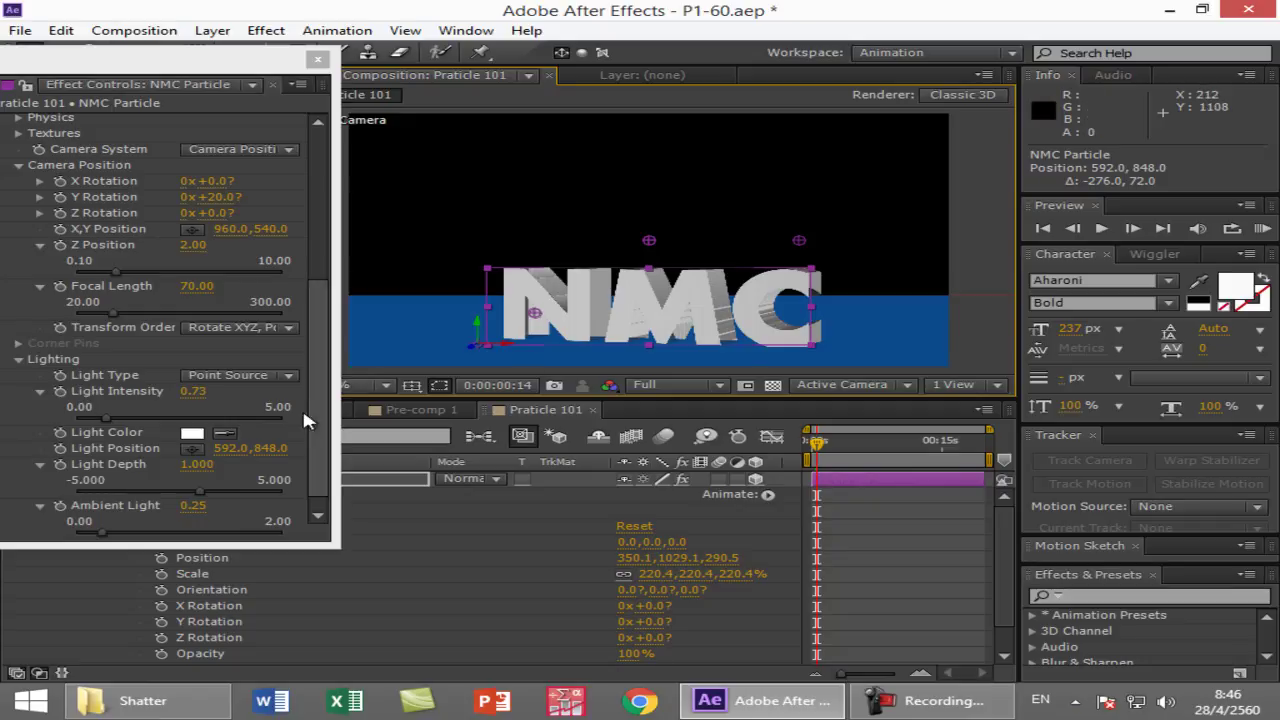
left_click(192, 448)
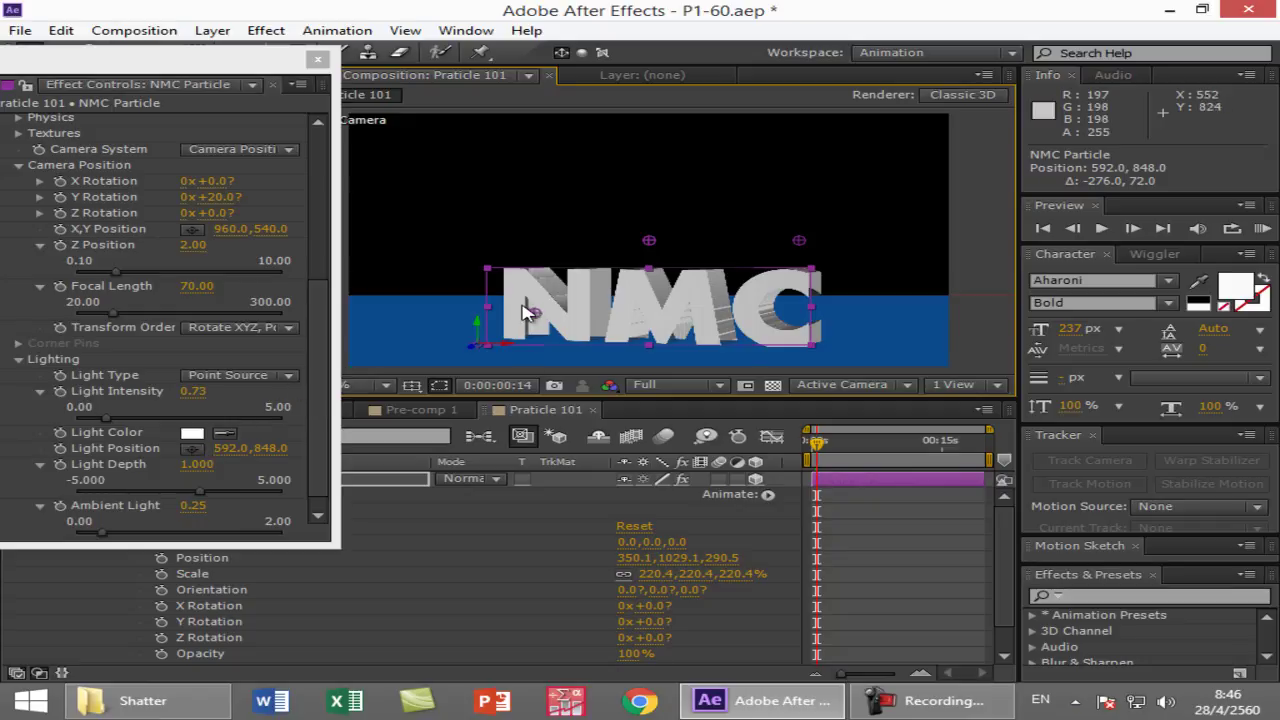
left_click_drag(545, 314, 800, 305)
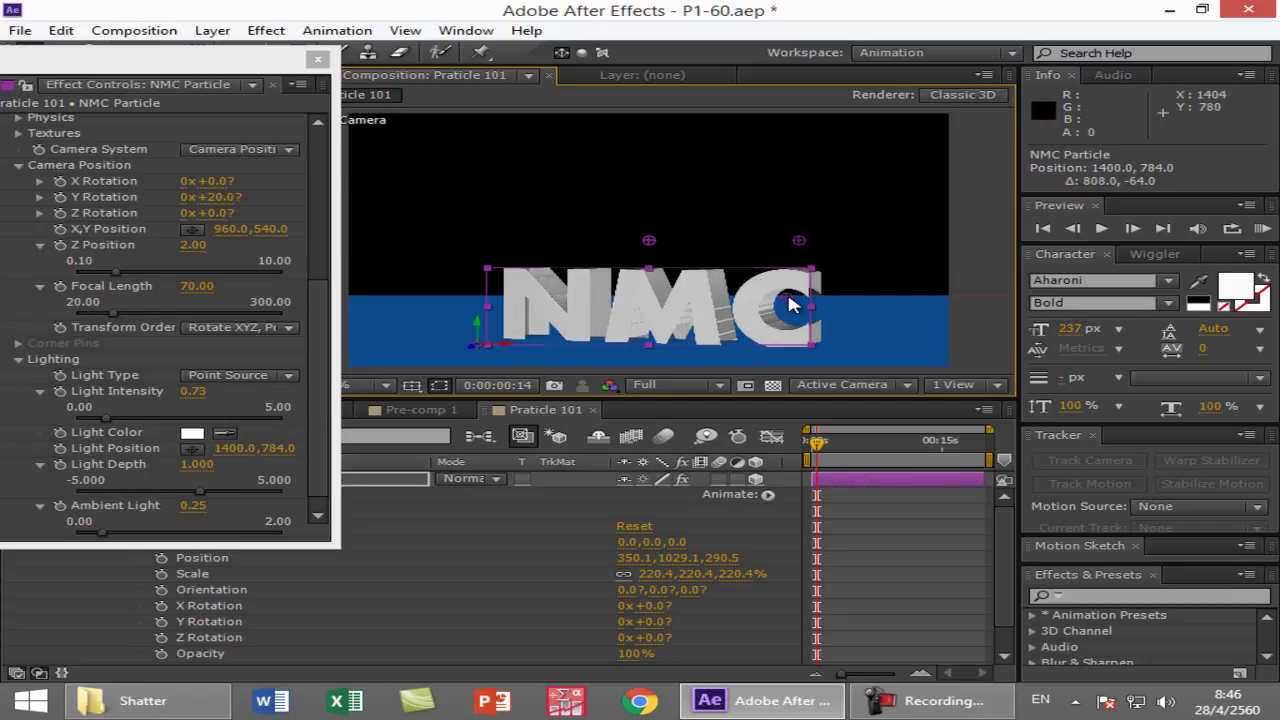
left_click_drag(193, 398, 246, 398)
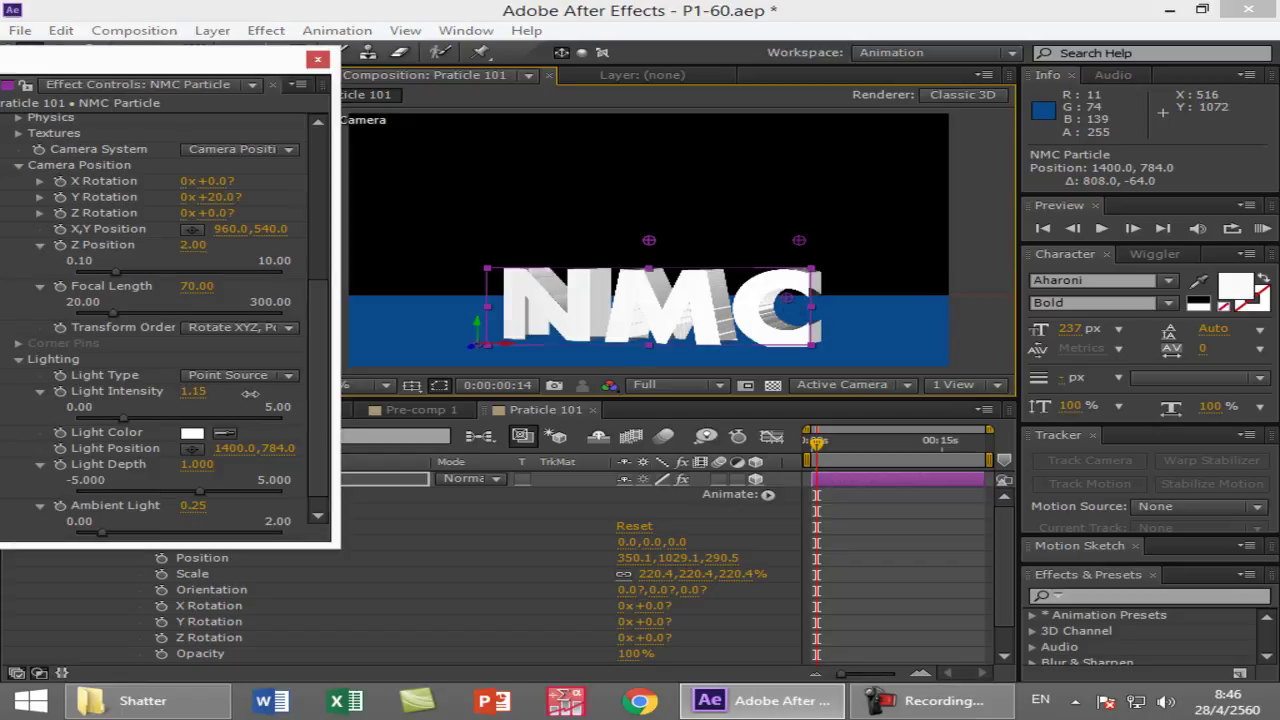
left_click_drag(805, 310, 588, 308)
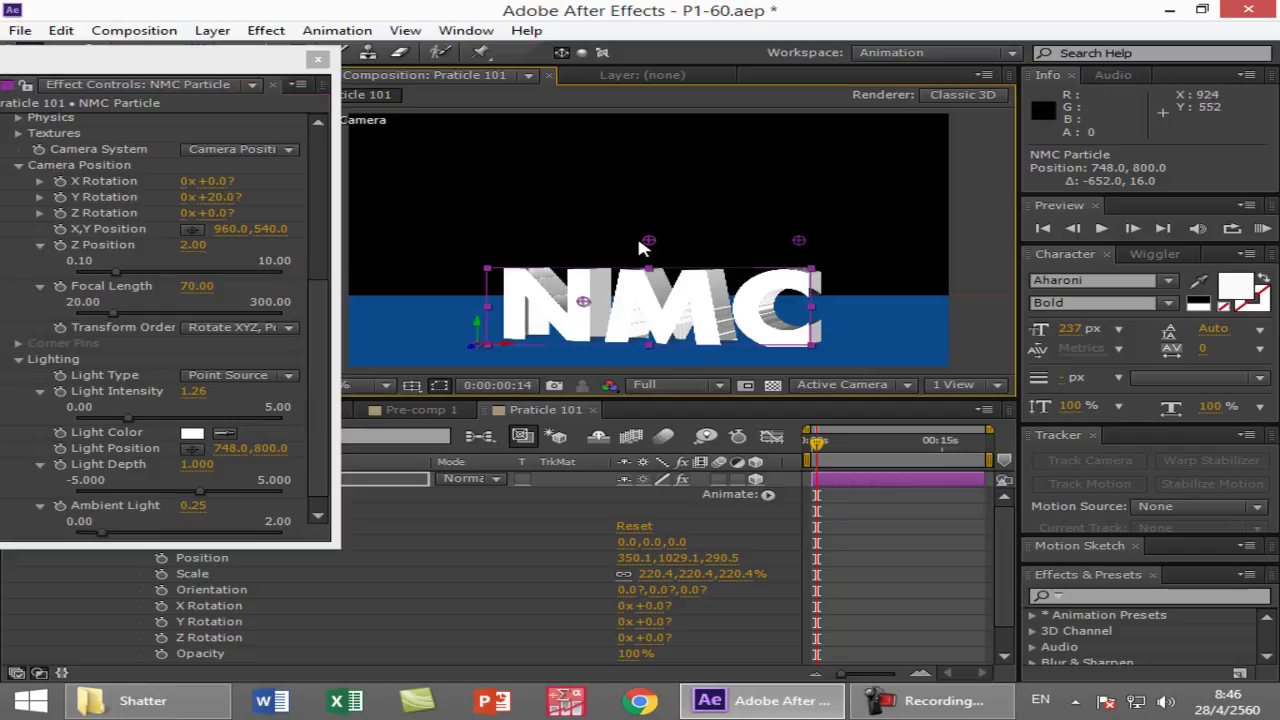
- Switch the Shatter lighting's Light Type to Distant Source, leaving the Light Position unchanged
left_click(191, 450)
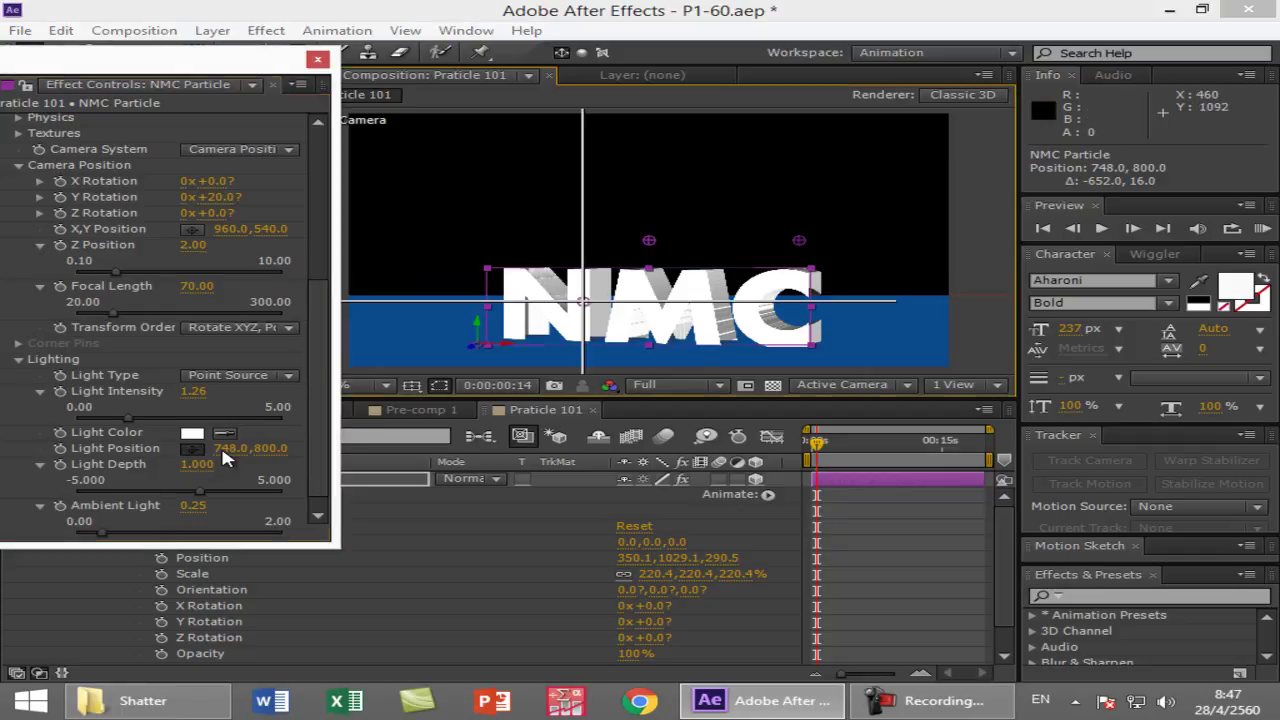
left_click(240, 375)
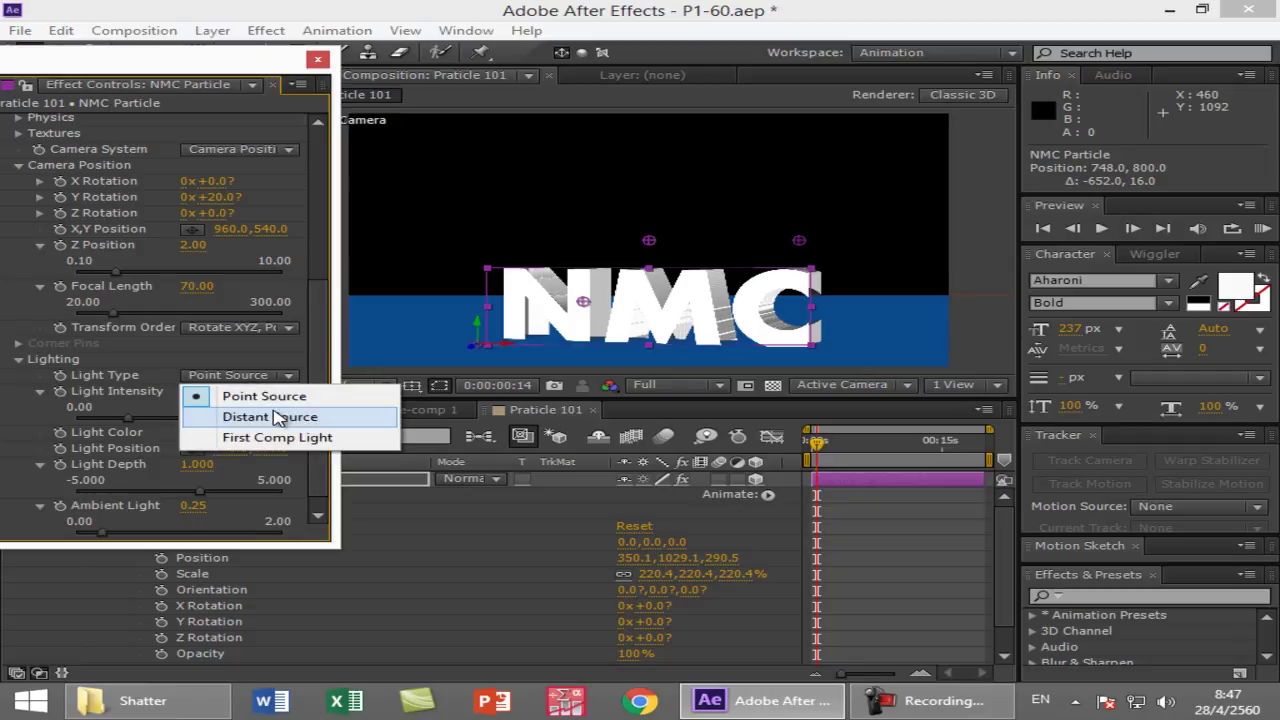
left_click(280, 420)
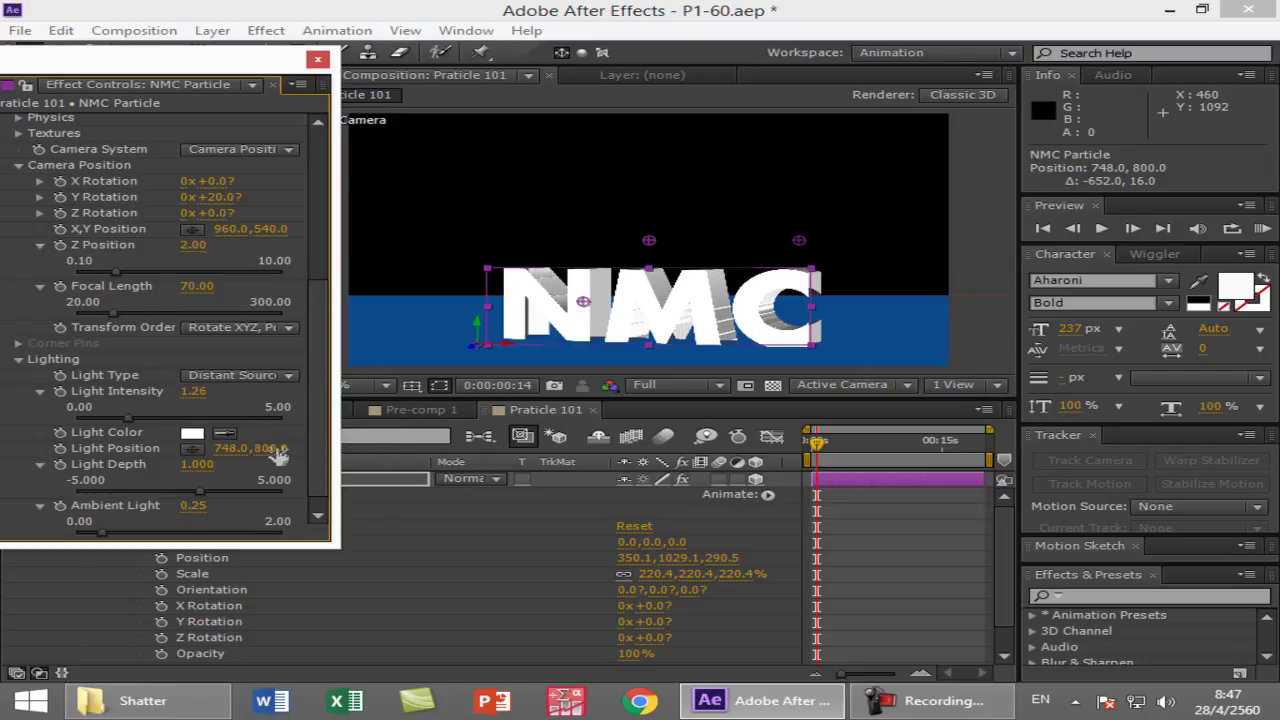
scroll(278, 456, "down", 1)
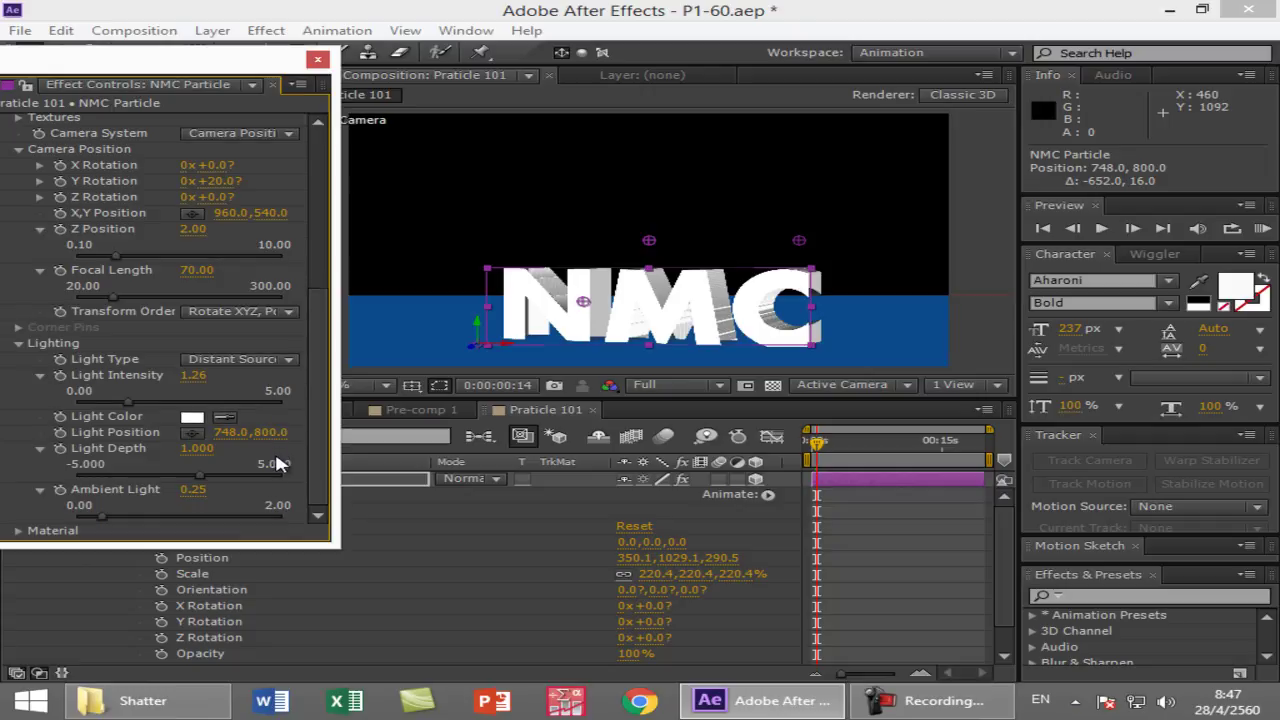
- Set the Shatter lighting's Ambient Light to 0.00, Light Depth to 0.800 and Light Intensity to 1.32
left_click_drag(194, 489, 127, 489)
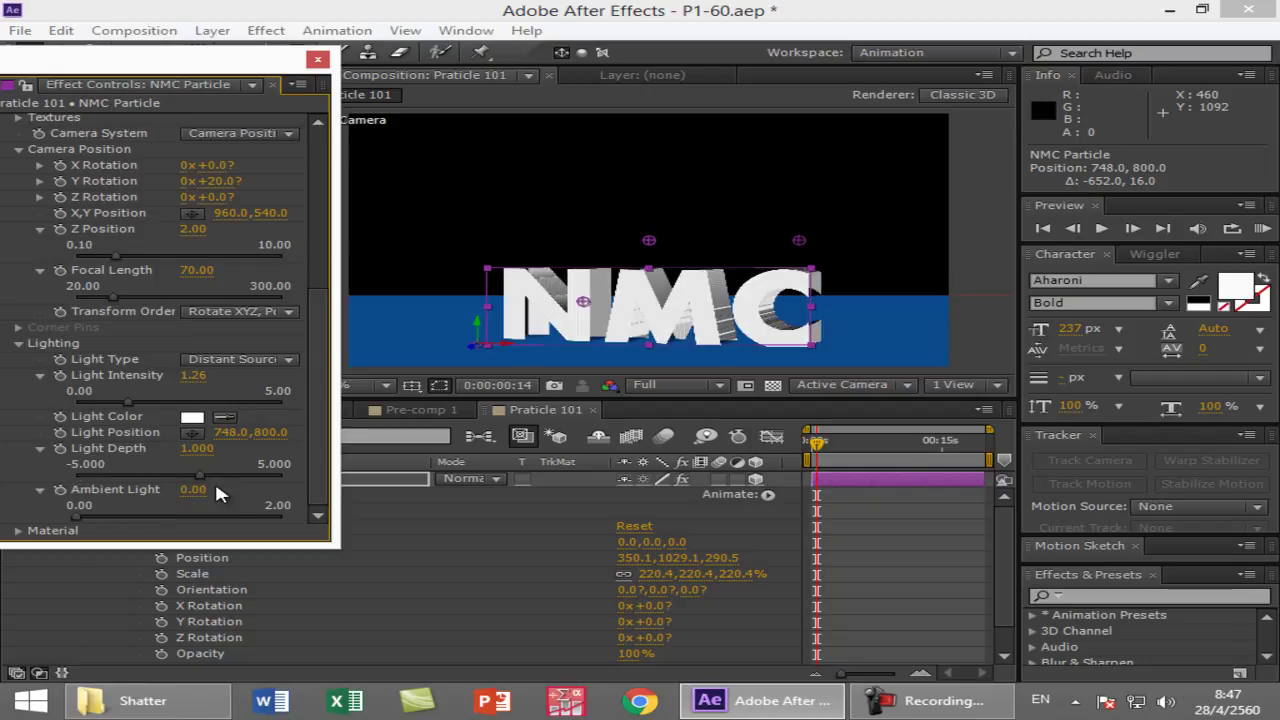
mouse_move(199, 449)
left_mouse_down()
mouse_move(62, 449)
mouse_move(205, 451)
left_mouse_up()
mouse_move(195, 377)
left_mouse_down()
mouse_move(127, 379)
mouse_move(221, 378)
mouse_move(208, 379)
left_mouse_up()
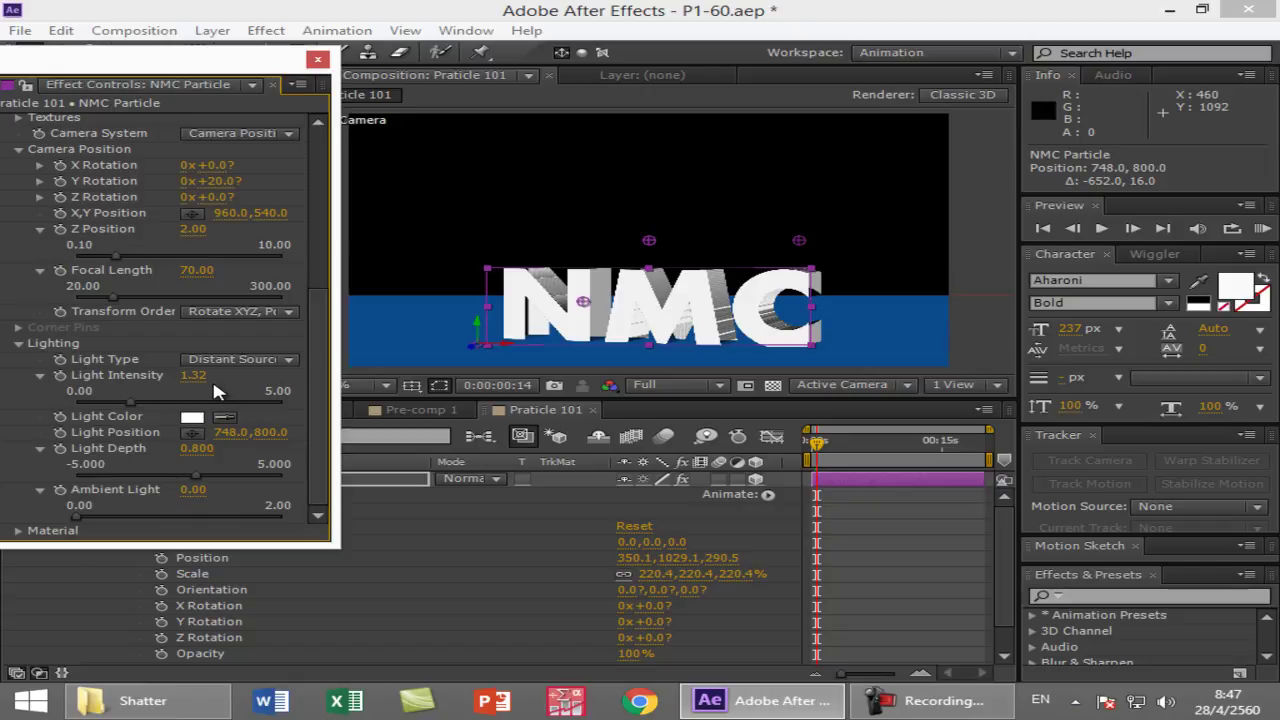
- Set the Shatter lighting's Light Type to First Comp Light and dismiss the warning
left_click(290, 362)
left_click(305, 425)
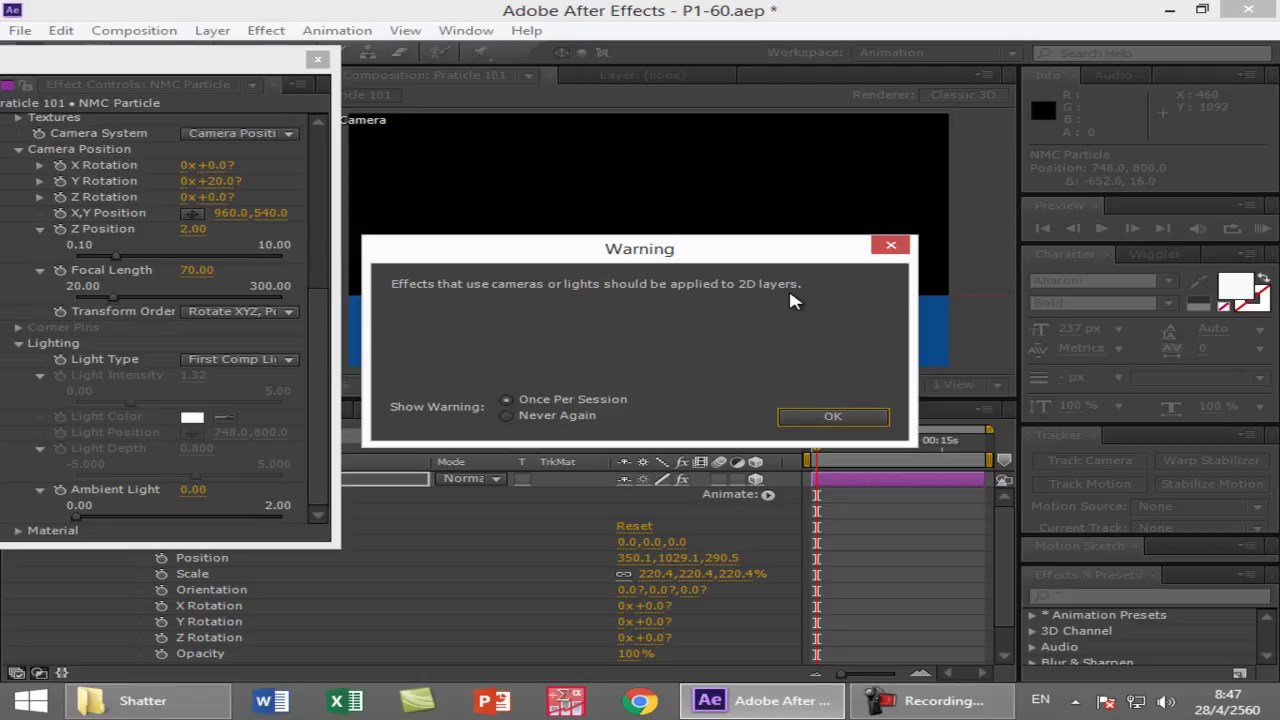
left_click(836, 420)
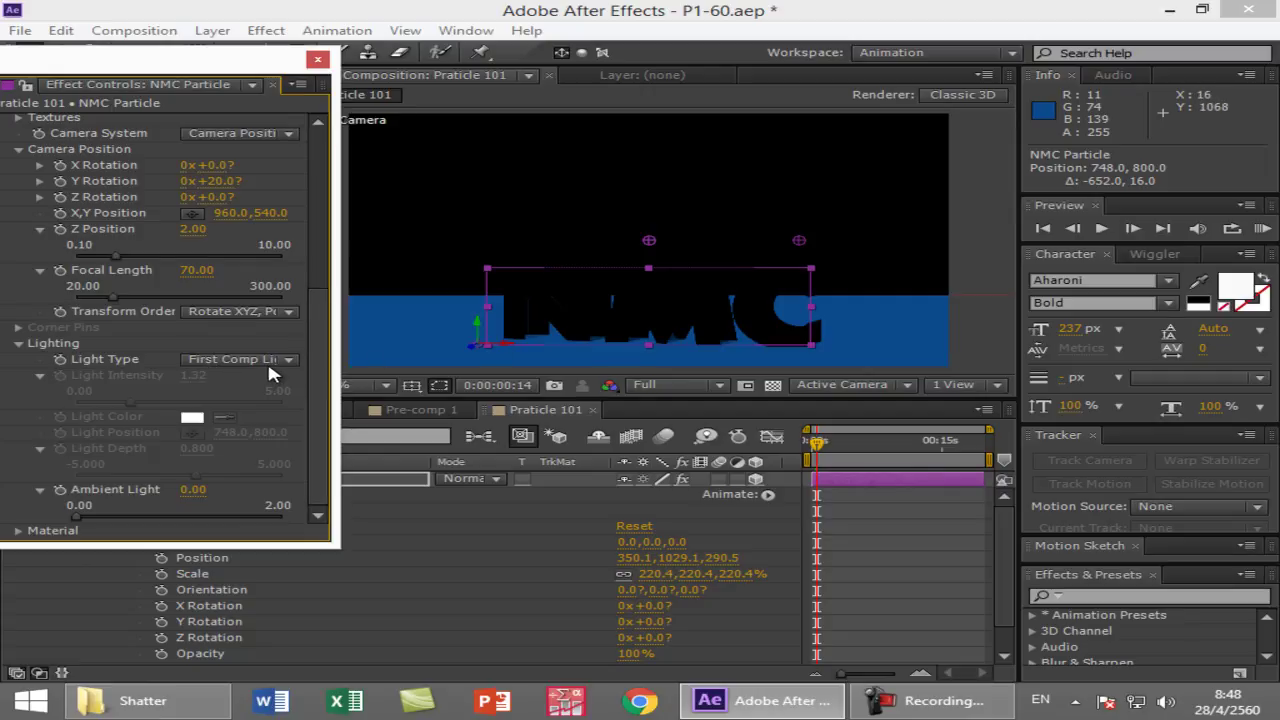
- Close the floating effect settings window and collapse the NMC Particle layer's properties
left_click(398, 152)
left_click_drag(334, 172, 189, 186)
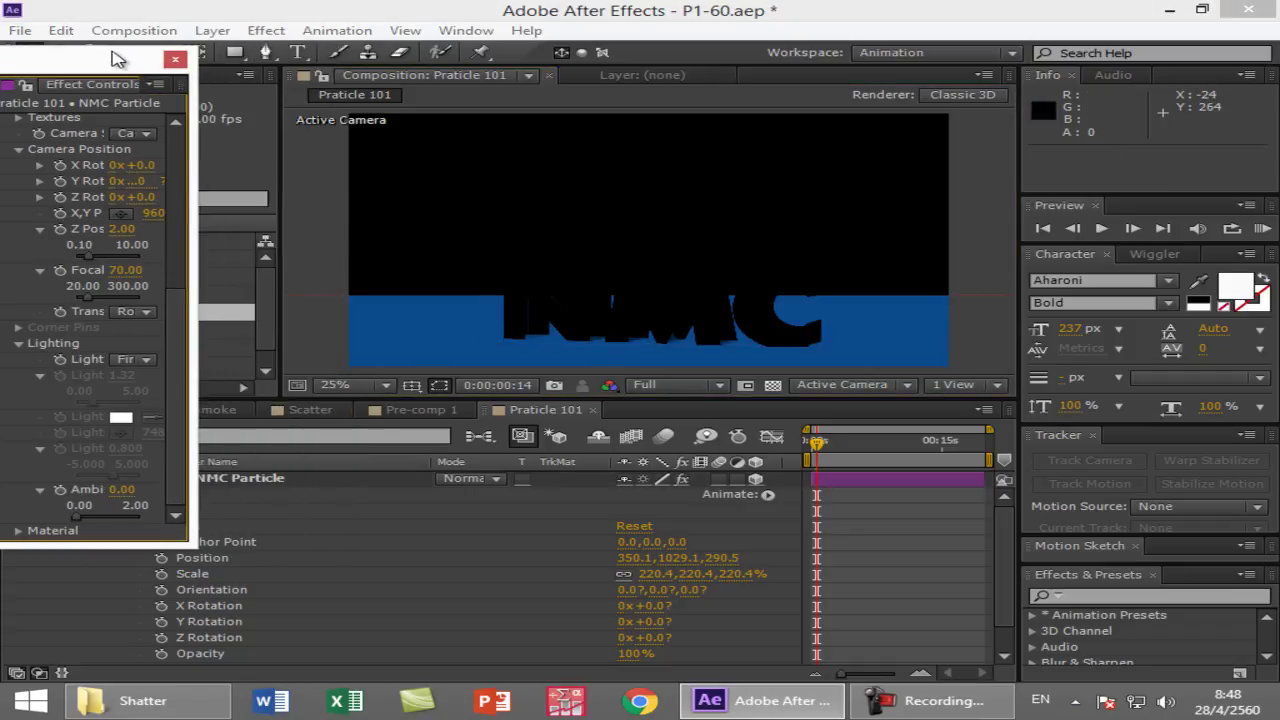
left_click_drag(122, 58, 374, 76)
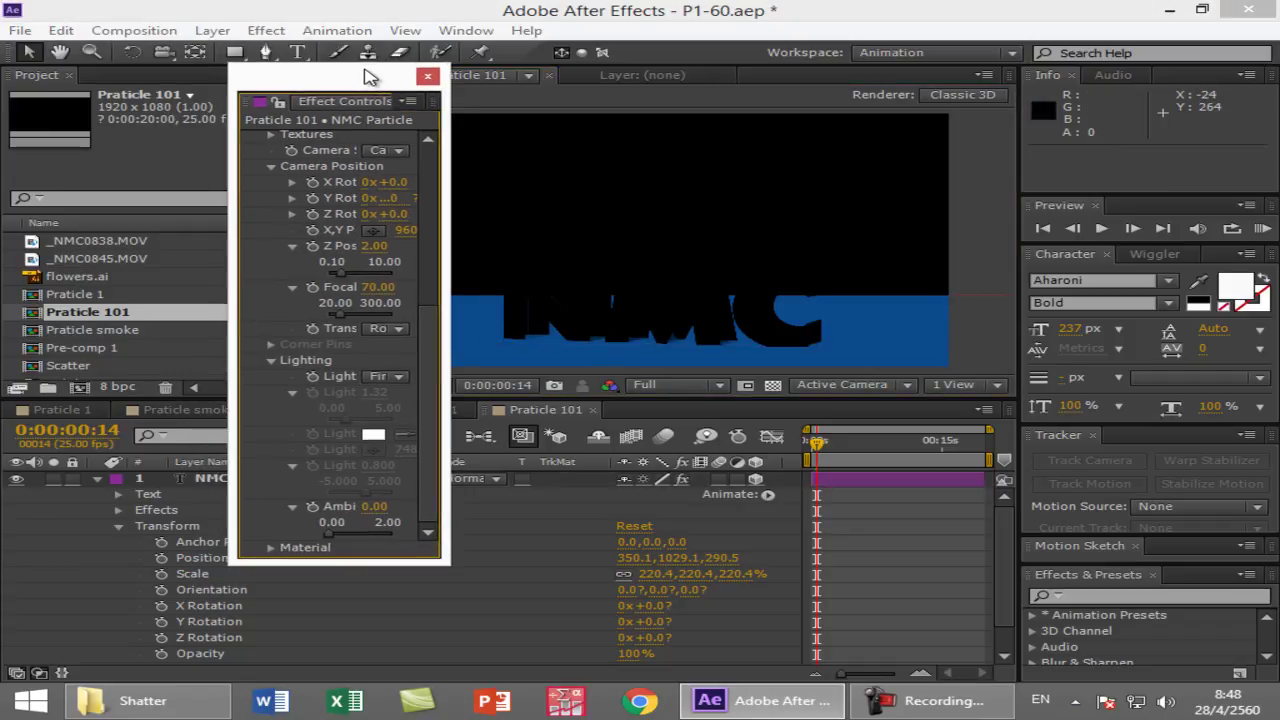
left_click(428, 78)
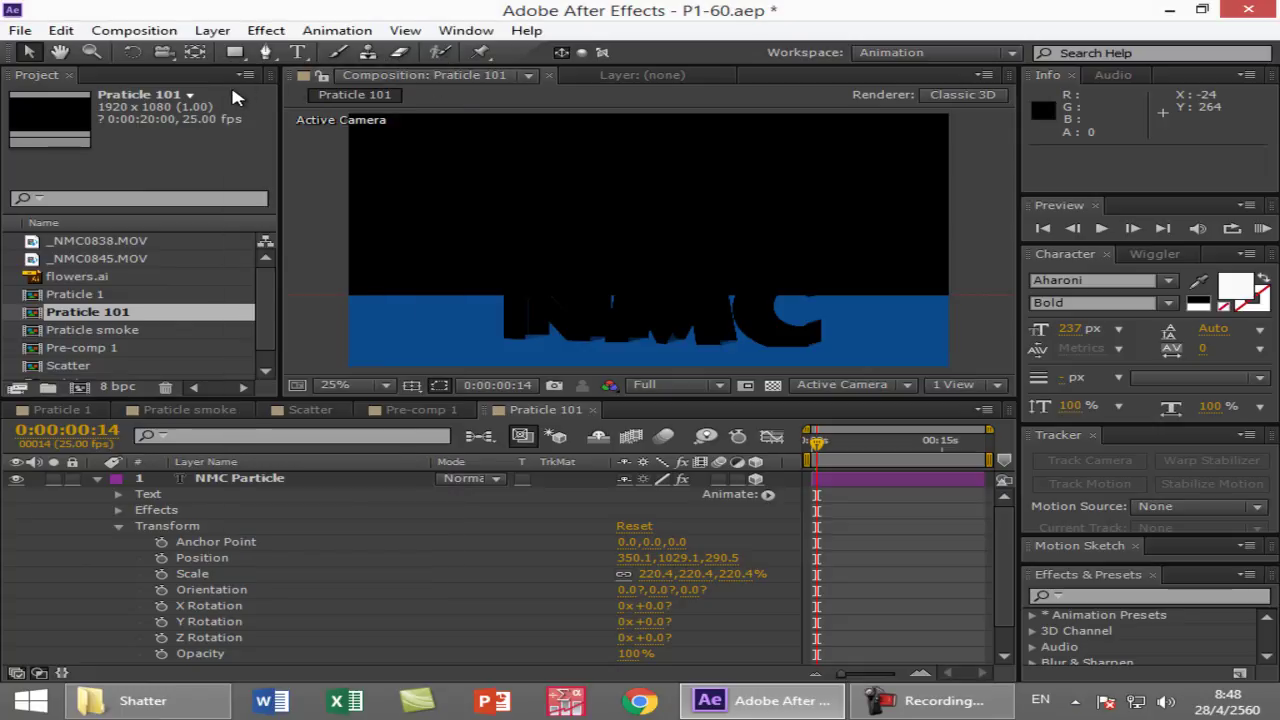
left_click(98, 481)
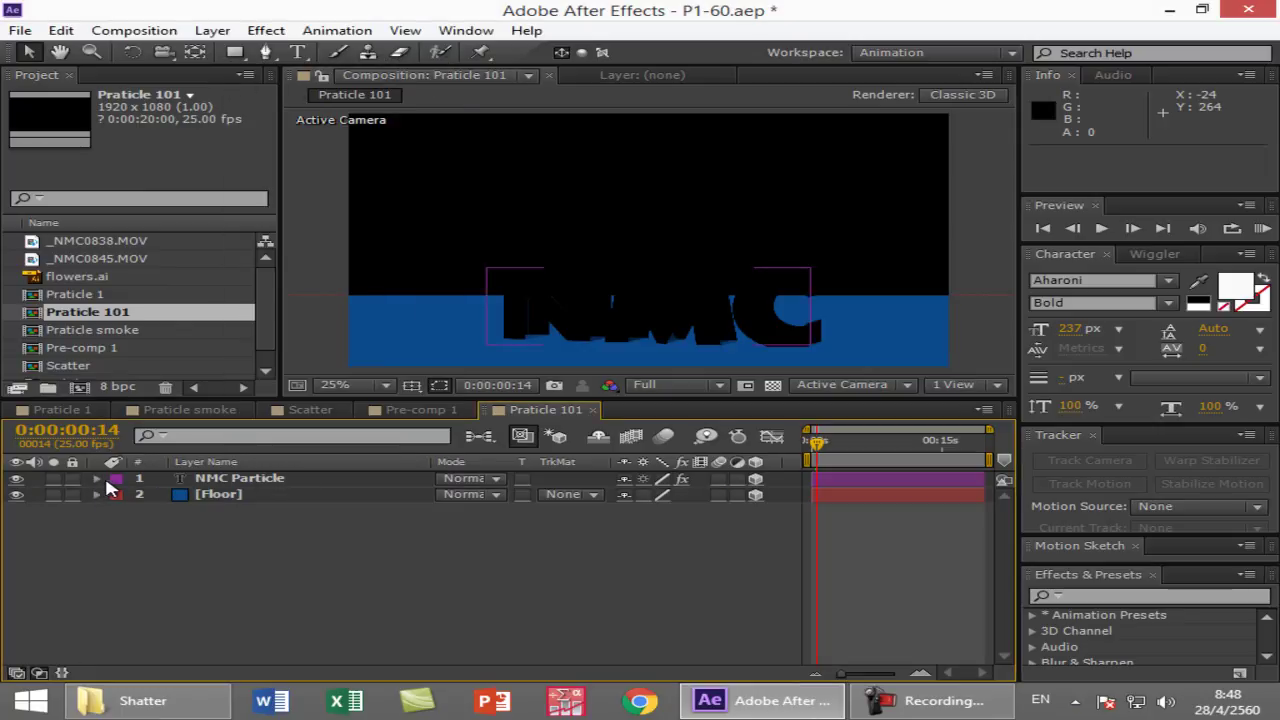
- Pre-compose the NMC Particle text layer as NMC Particle, moving all attributes into the new composition
left_click(205, 481)
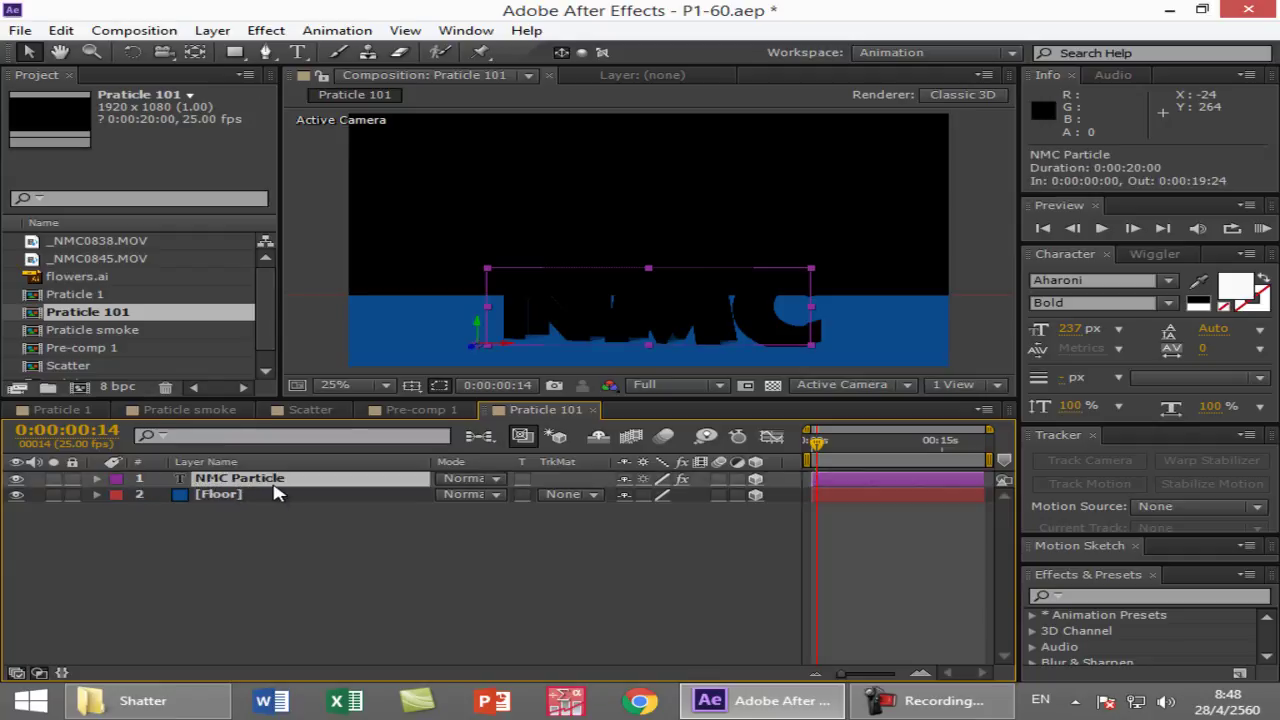
left_click(134, 31)
mouse_move(212, 30)
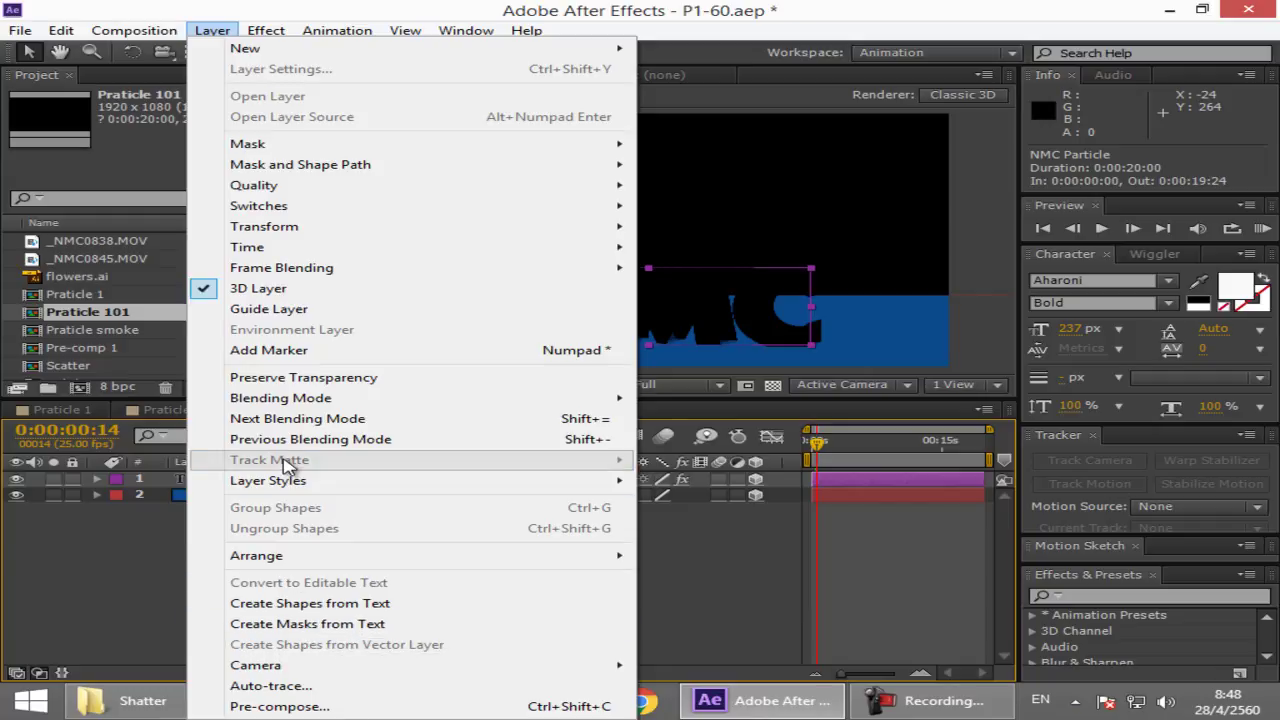
left_click(280, 706)
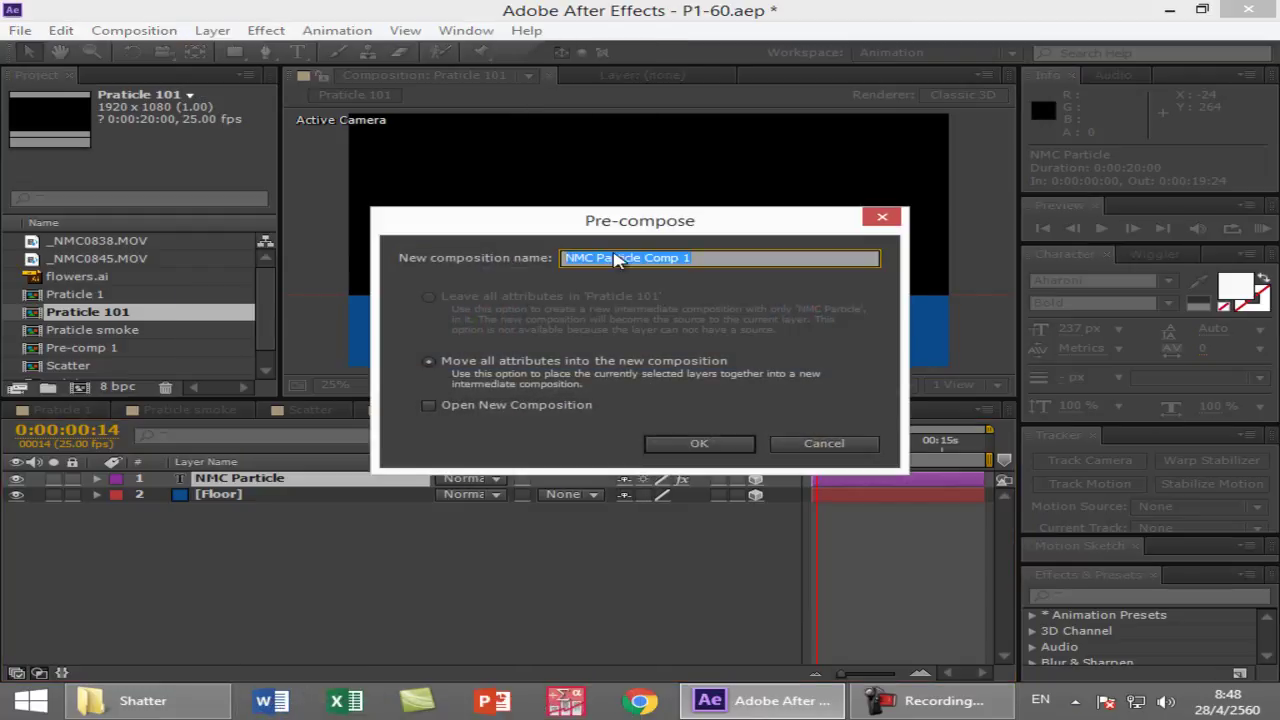
left_click_drag(645, 258, 787, 254)
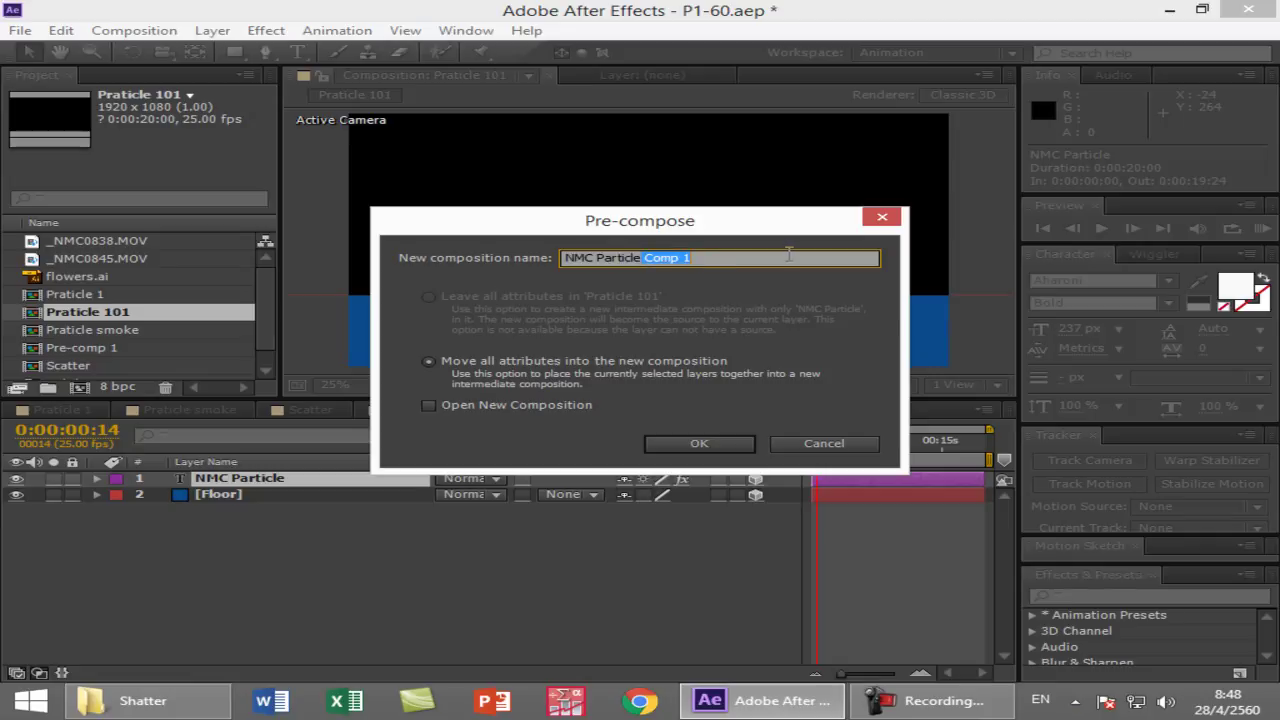
key("BackSpace")
left_click(690, 443)
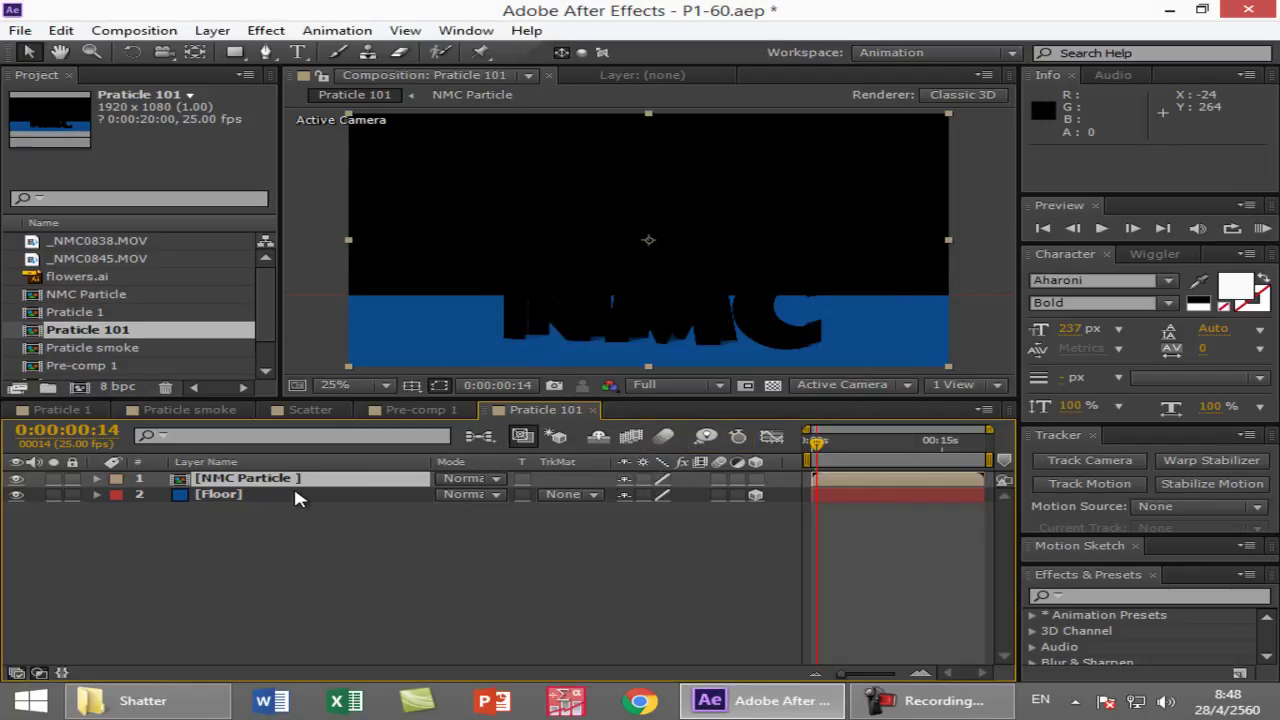
- Inspect the text layer inside the NMC Particle pre-composition and return to the Praticle 101 composition
double_click(294, 477)
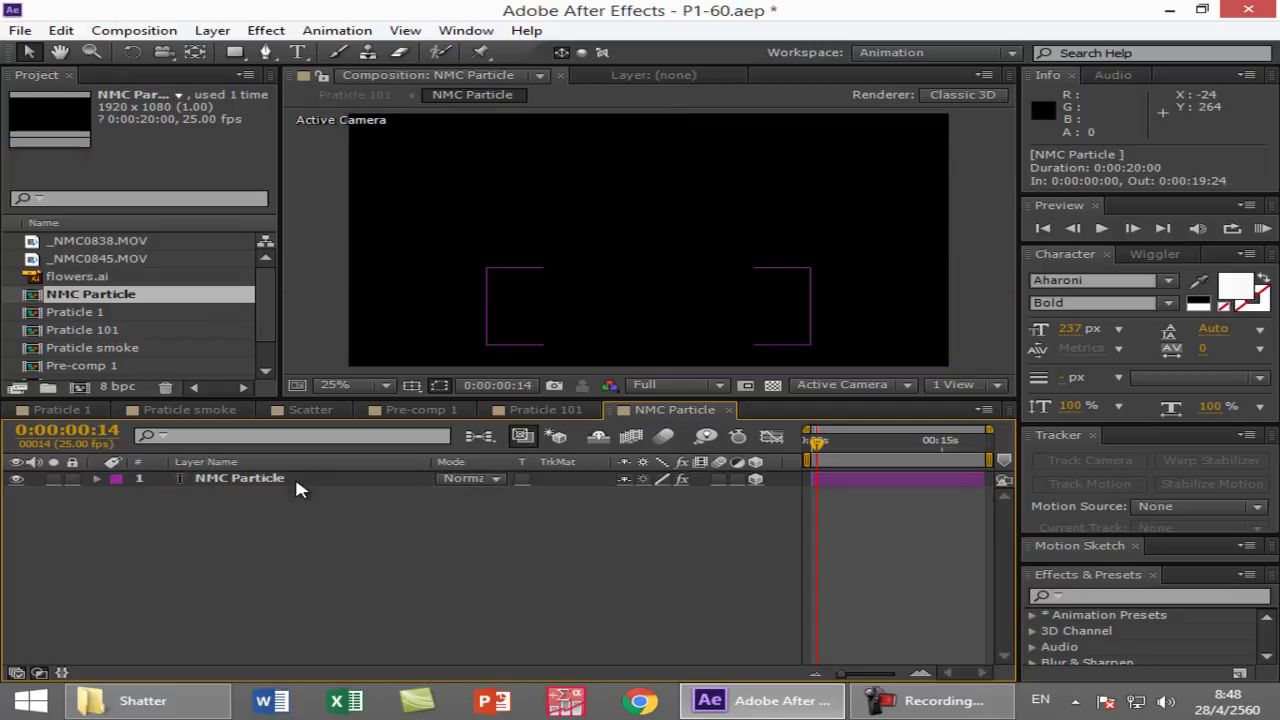
left_click(237, 484)
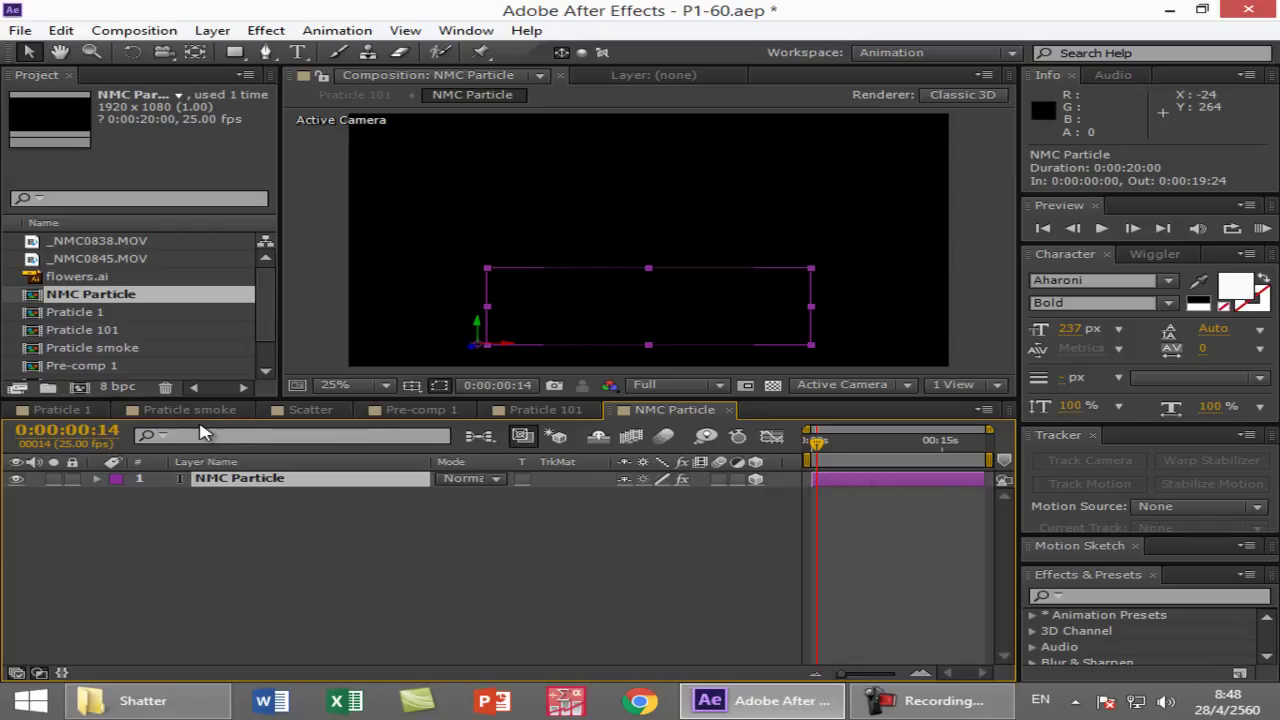
left_click(568, 410)
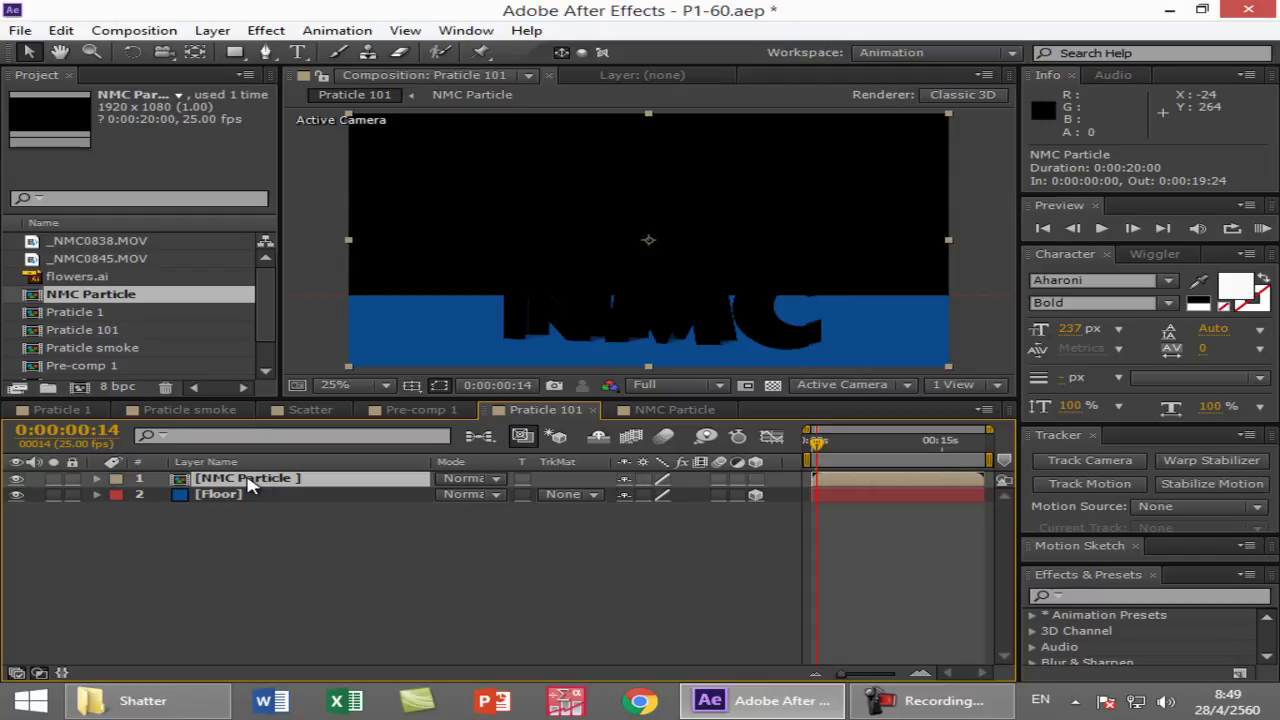
- Add a Parallel light named Light 1 with 213% intensity to Praticle 101 and make the NMC Particle layer 3D
right_click(297, 623)
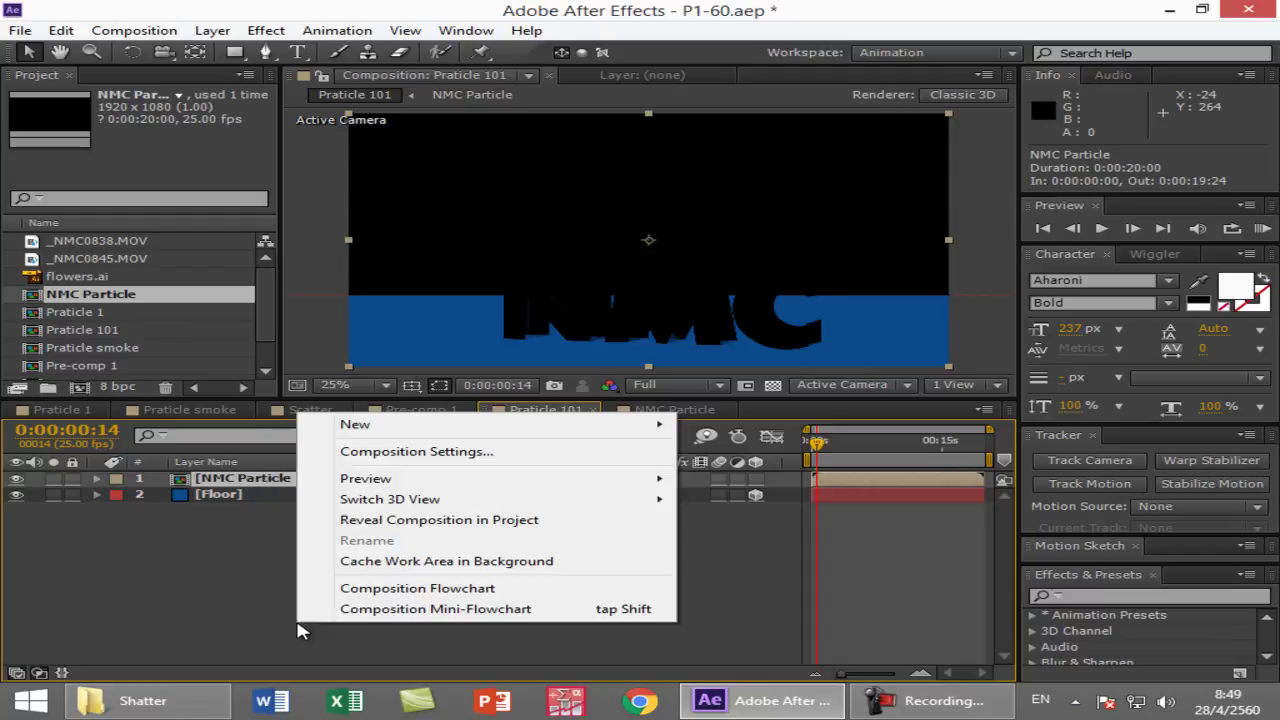
mouse_move(636, 436)
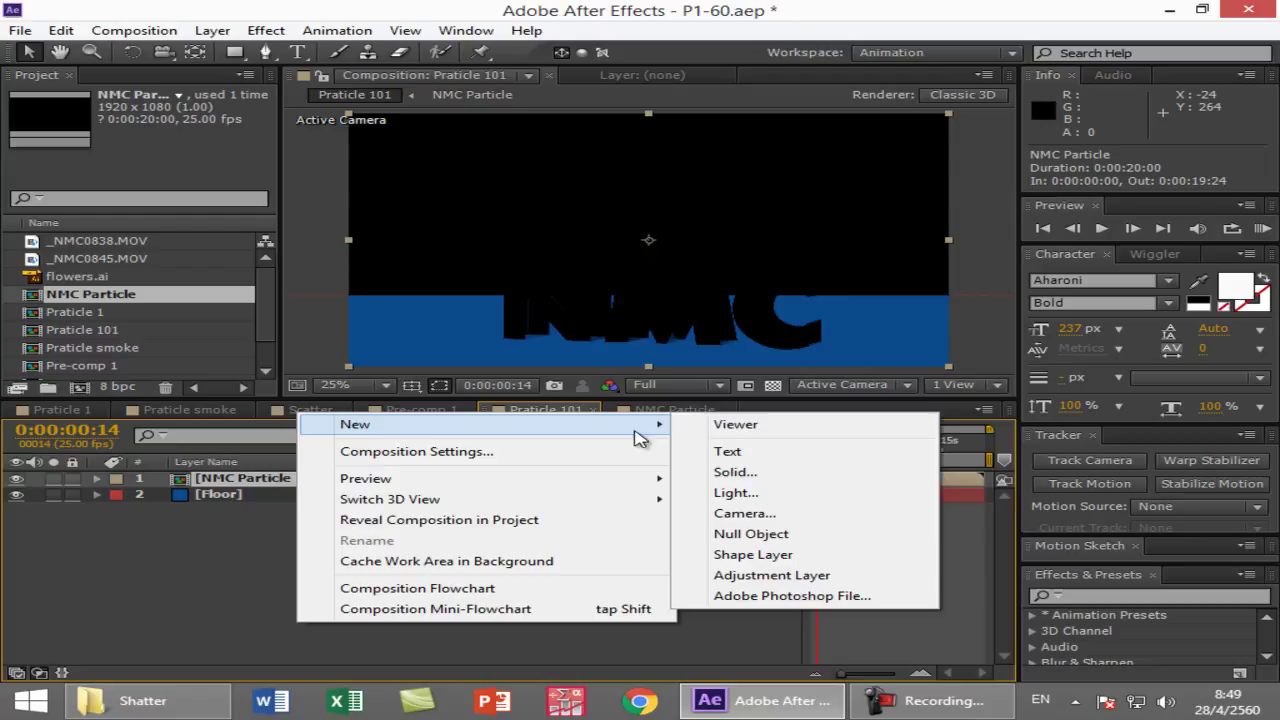
left_click(740, 493)
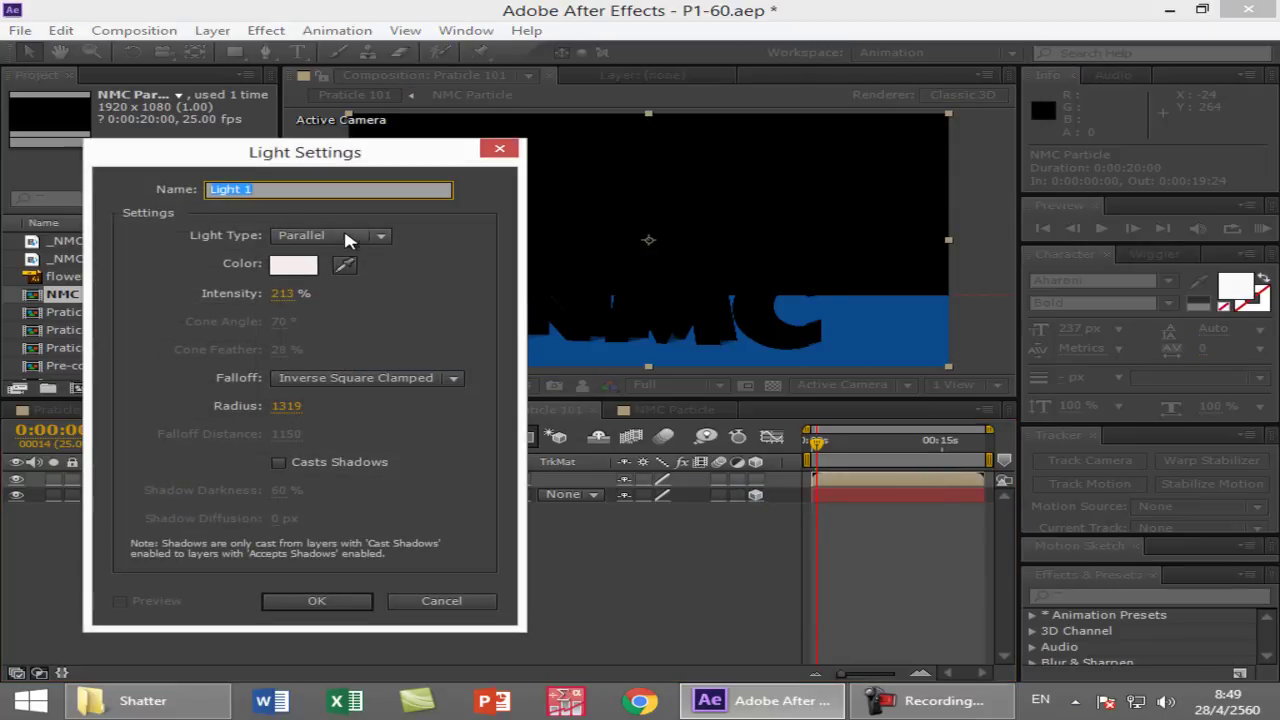
left_click(316, 603)
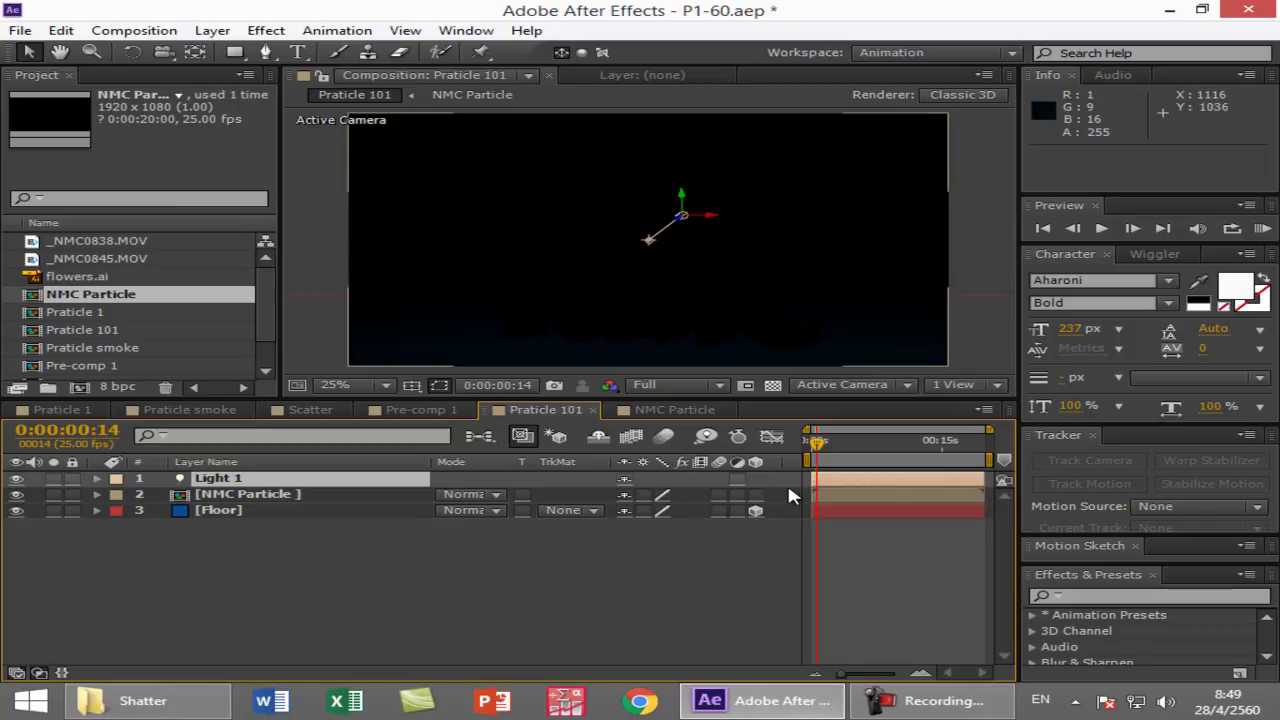
left_click(756, 494)
left_click(756, 510)
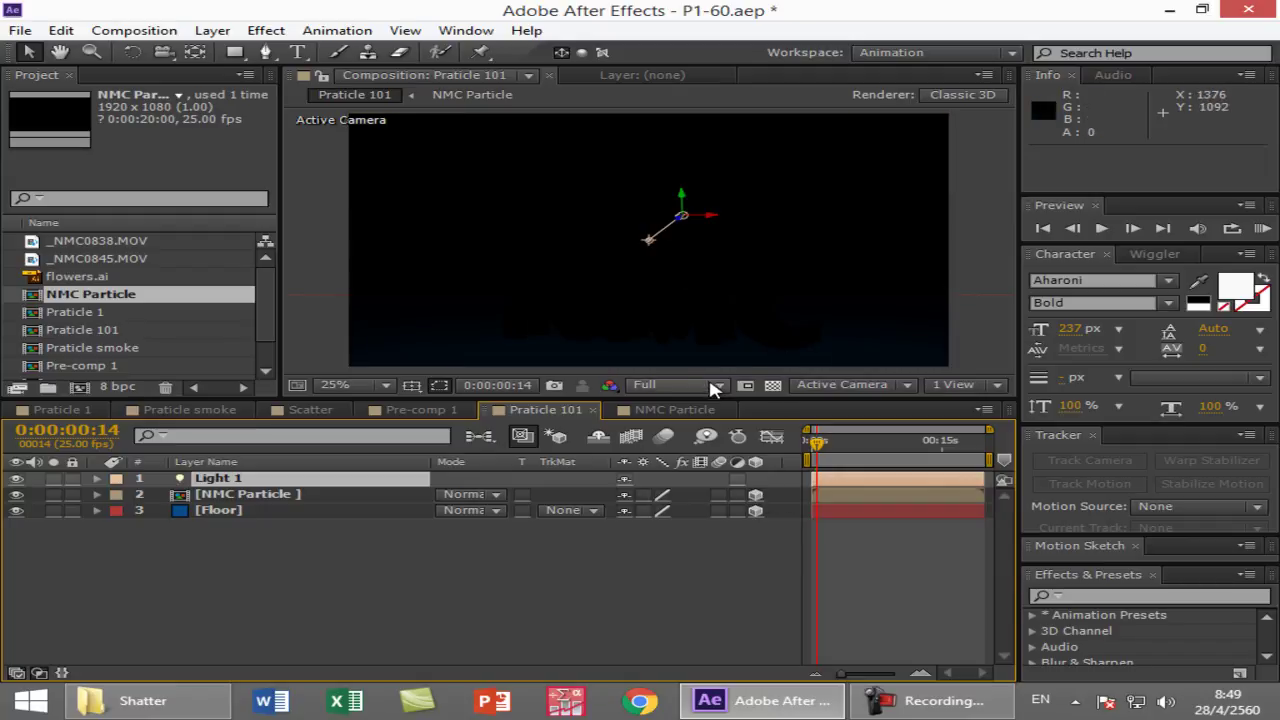
- Raise Light 1's Intensity to 1231% and move the light low in front of the text, to about 892, 870, -782
left_click(97, 479)
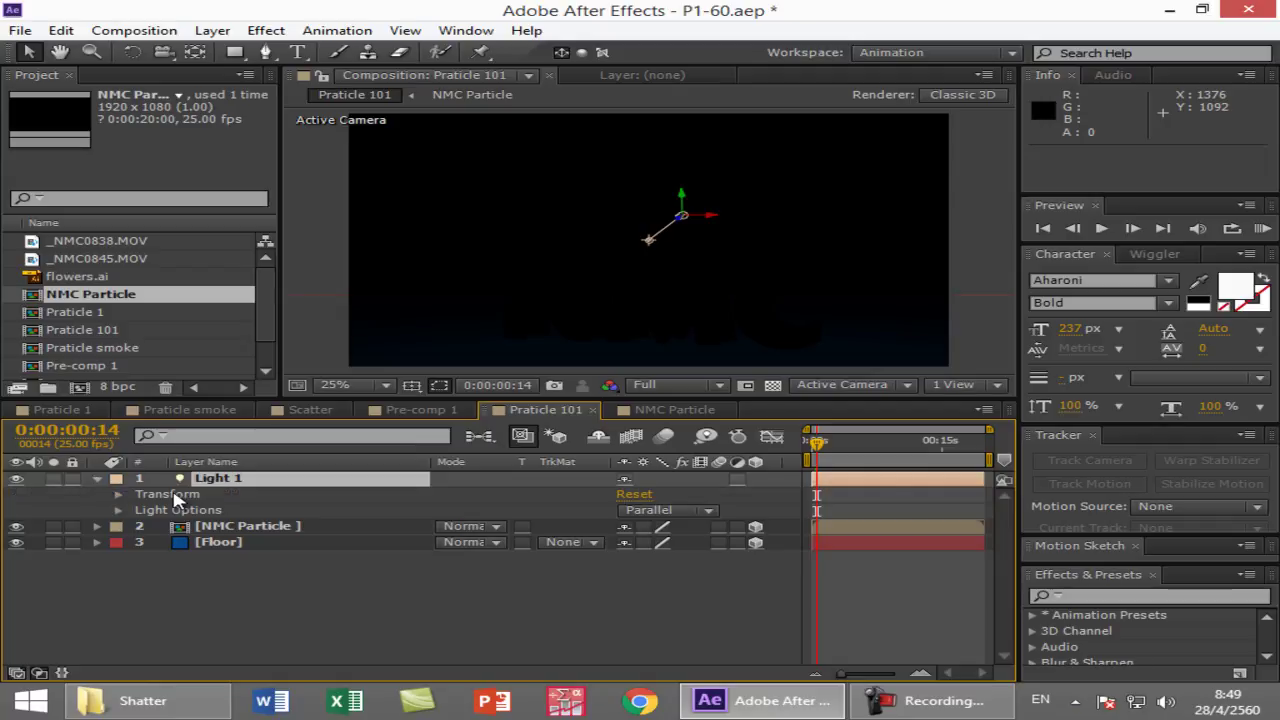
left_click(117, 510)
left_click_drag(636, 526, 687, 526)
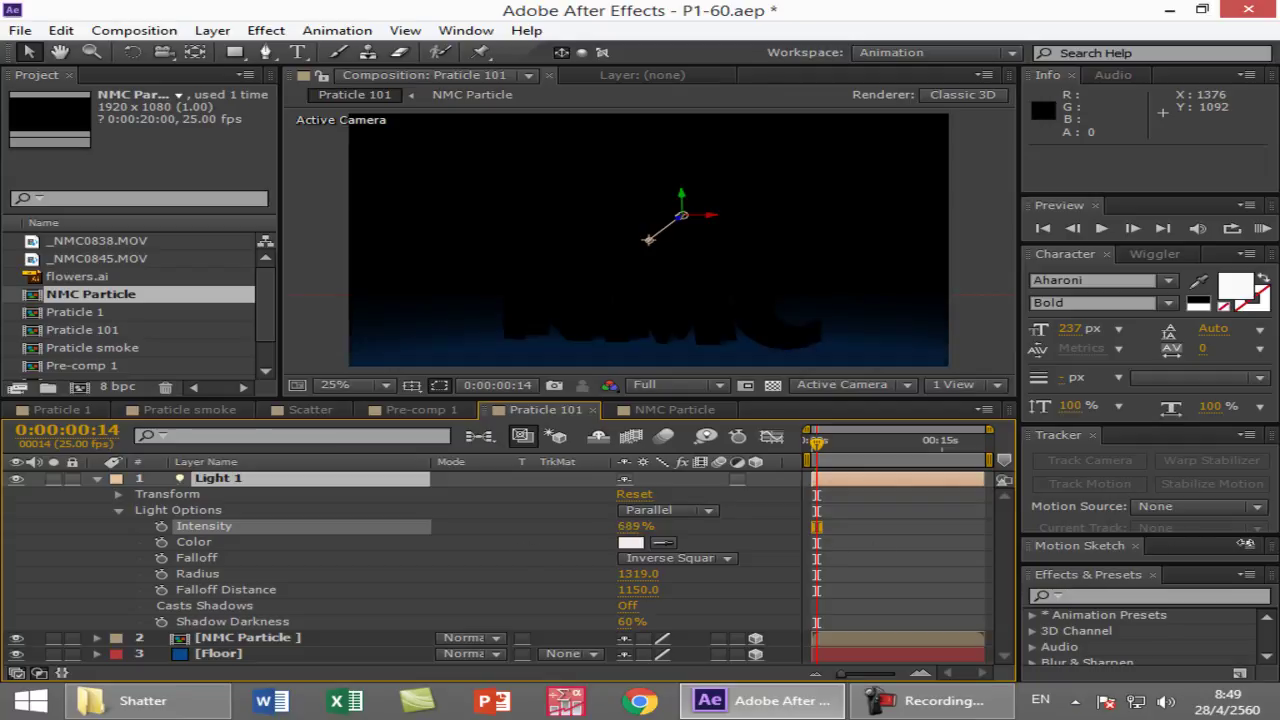
left_click_drag(1180, 542, 1245, 517)
left_click(636, 526)
type("1231")
key("Return")
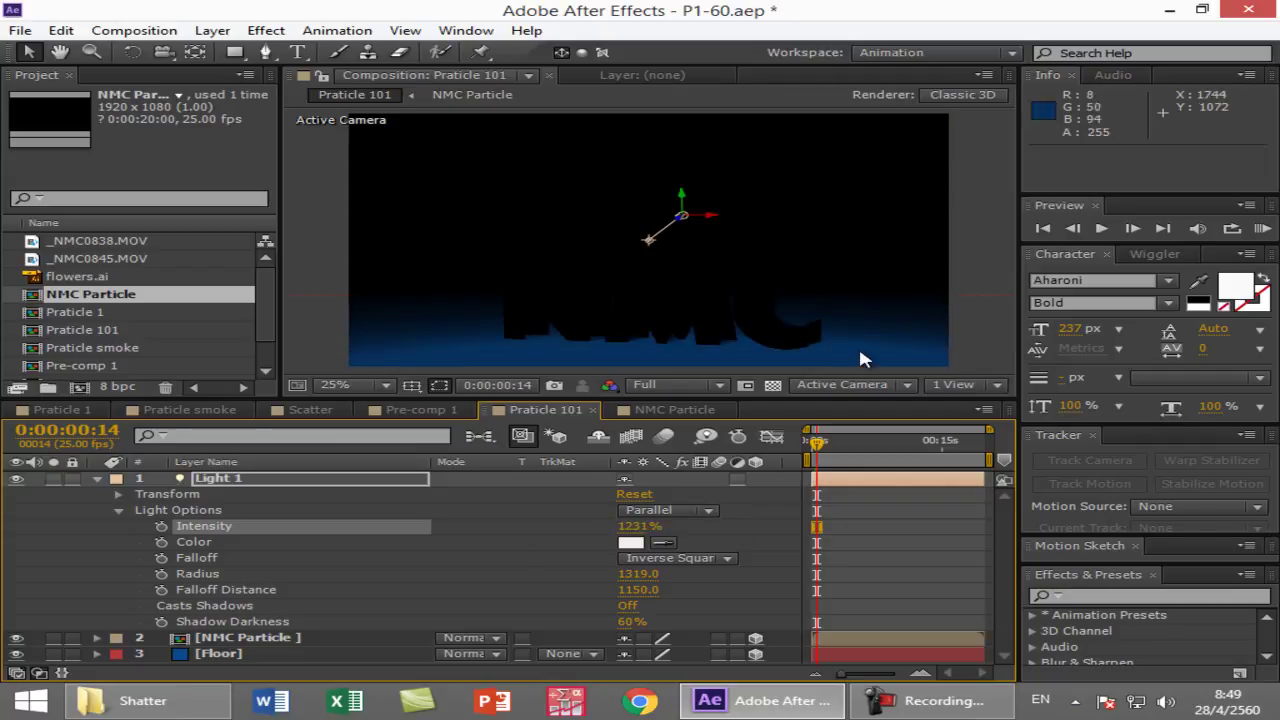
left_click_drag(683, 197, 557, 350)
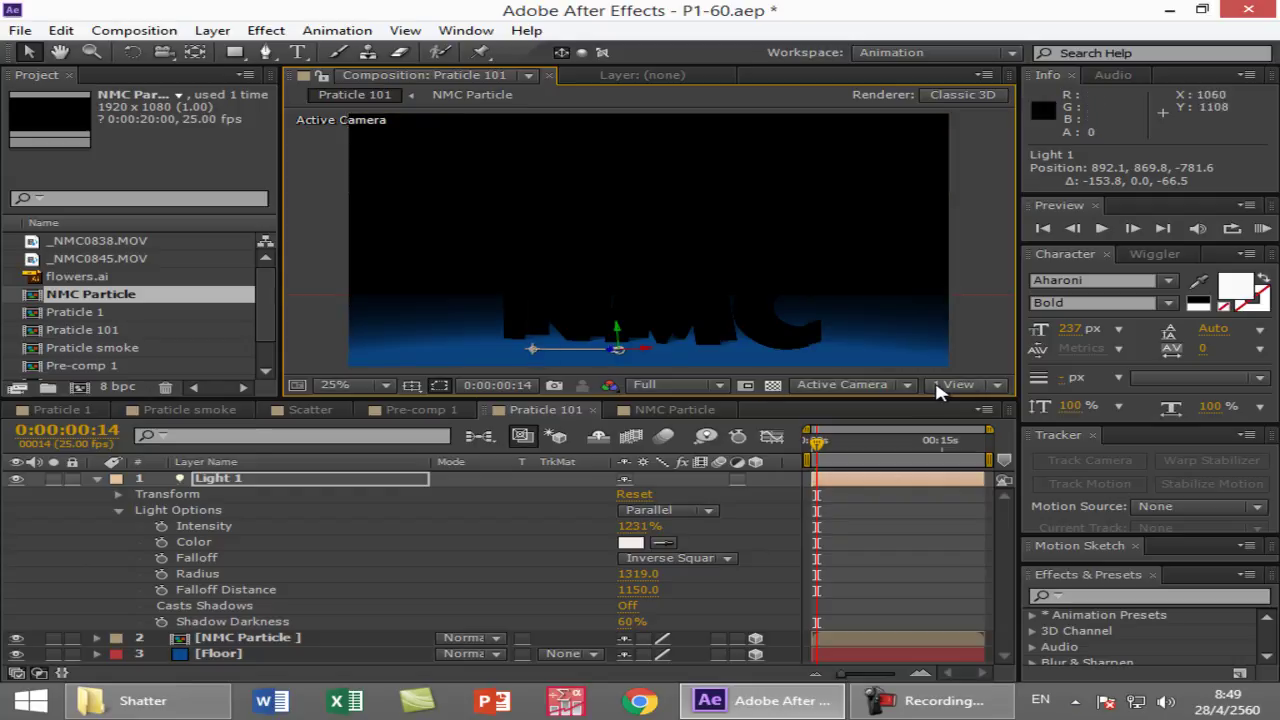
- Show the composition in two side-by-side views, with the Left view zoomed out to 3.1% and its transparency grid off
left_click(990, 385)
left_click(996, 430)
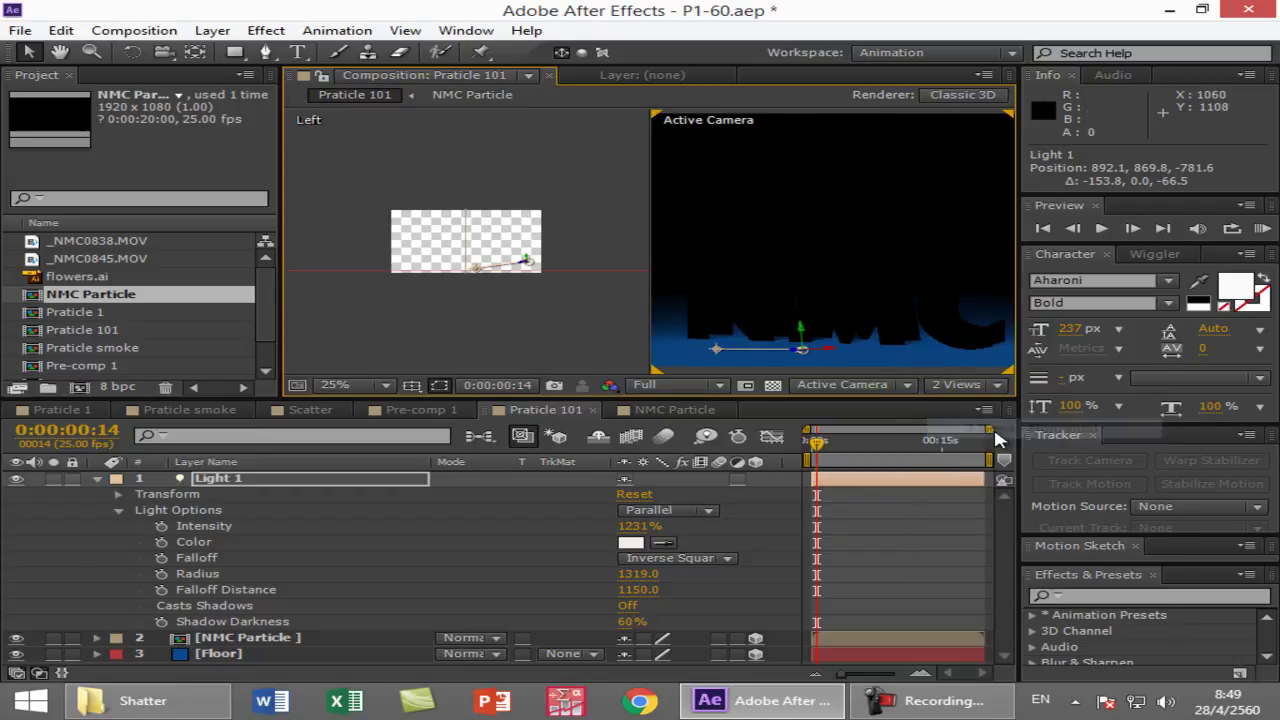
left_click(497, 285)
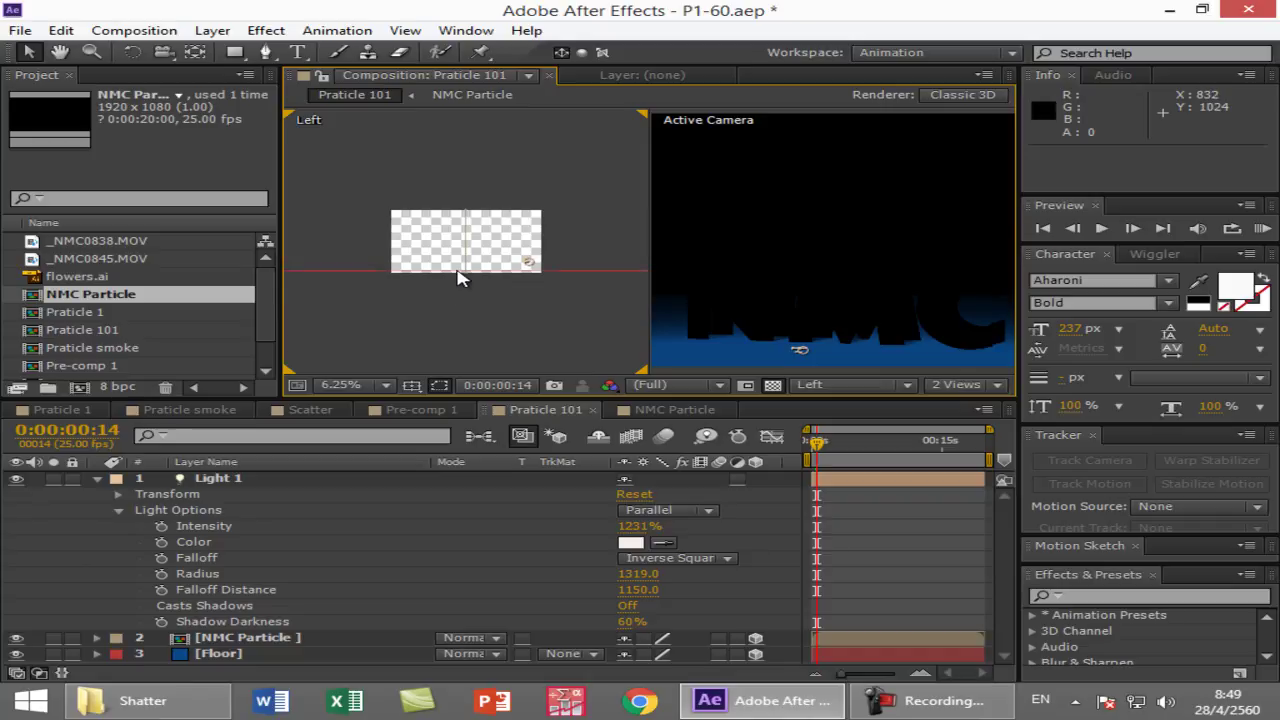
left_click(774, 386)
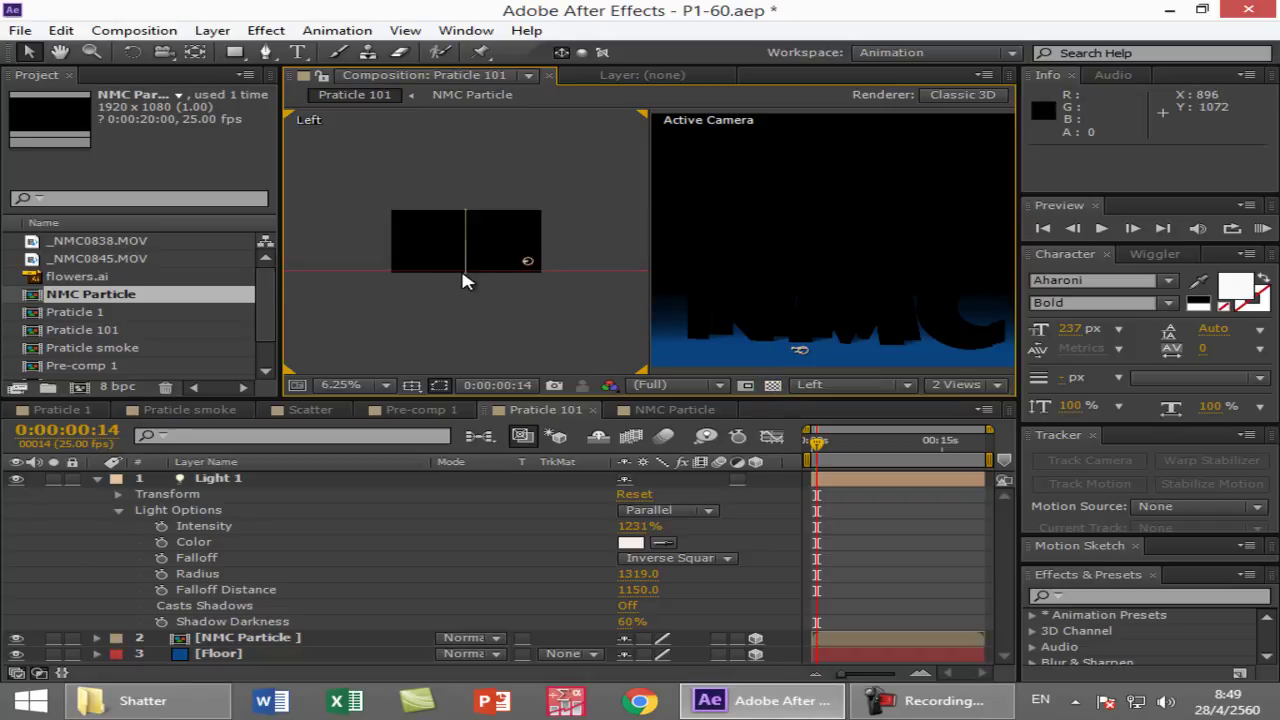
key("comma")
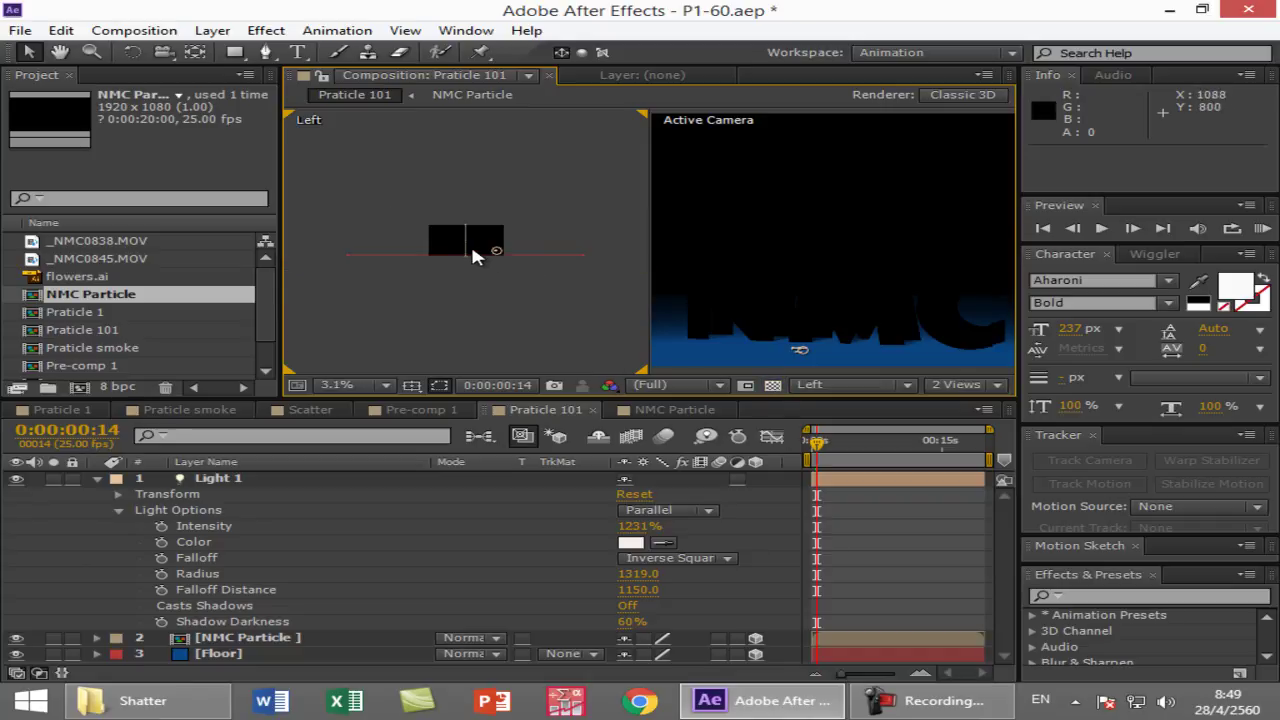
- Move Light 1's point of interest up in the Left view to about 604, 601, 13
left_click(470, 256)
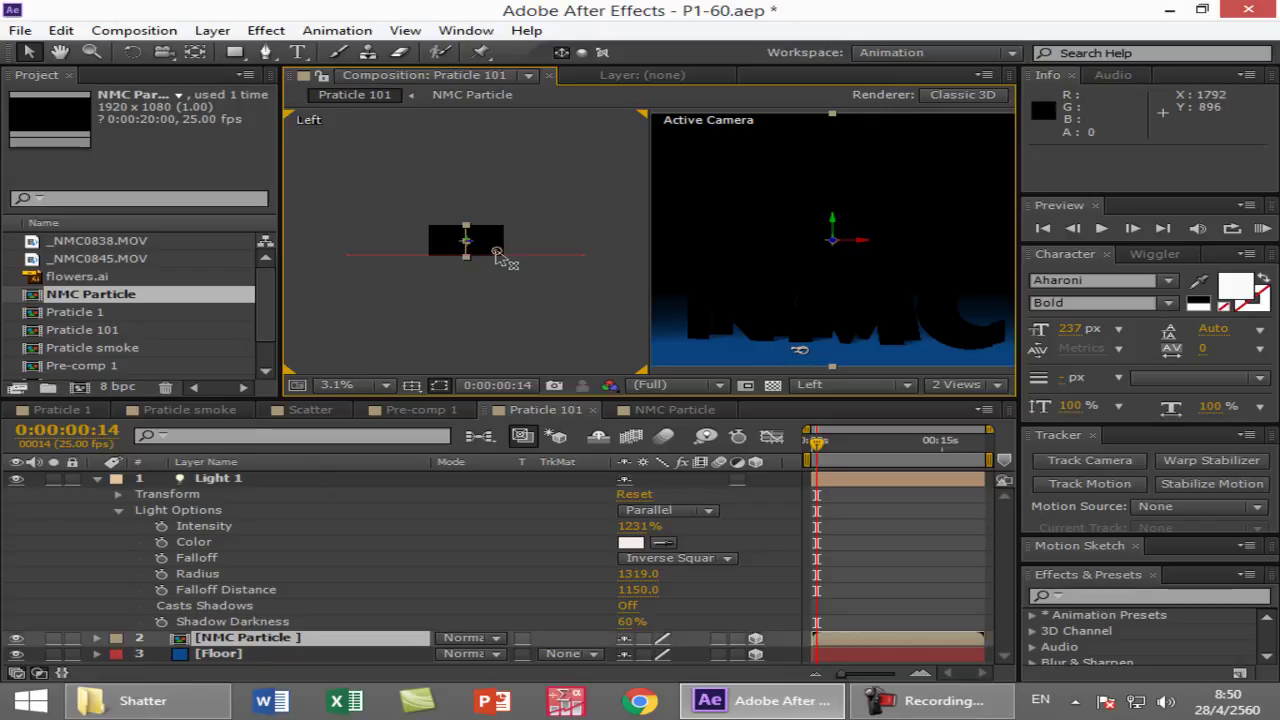
left_click(474, 256)
left_click_drag(474, 258, 470, 247)
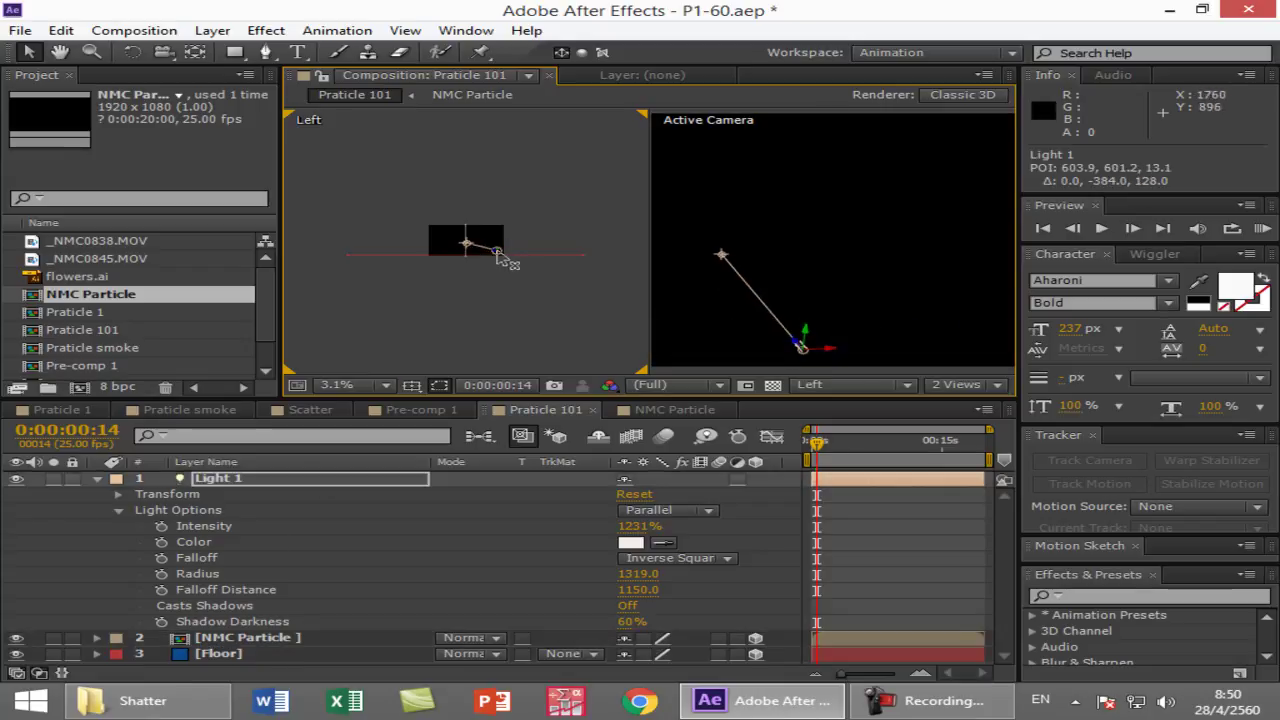
- Raise Light 1 above the floor in the Left view at 12.5% zoom and aim its point of interest at about 526, 586, 31
key("period")
key("period")
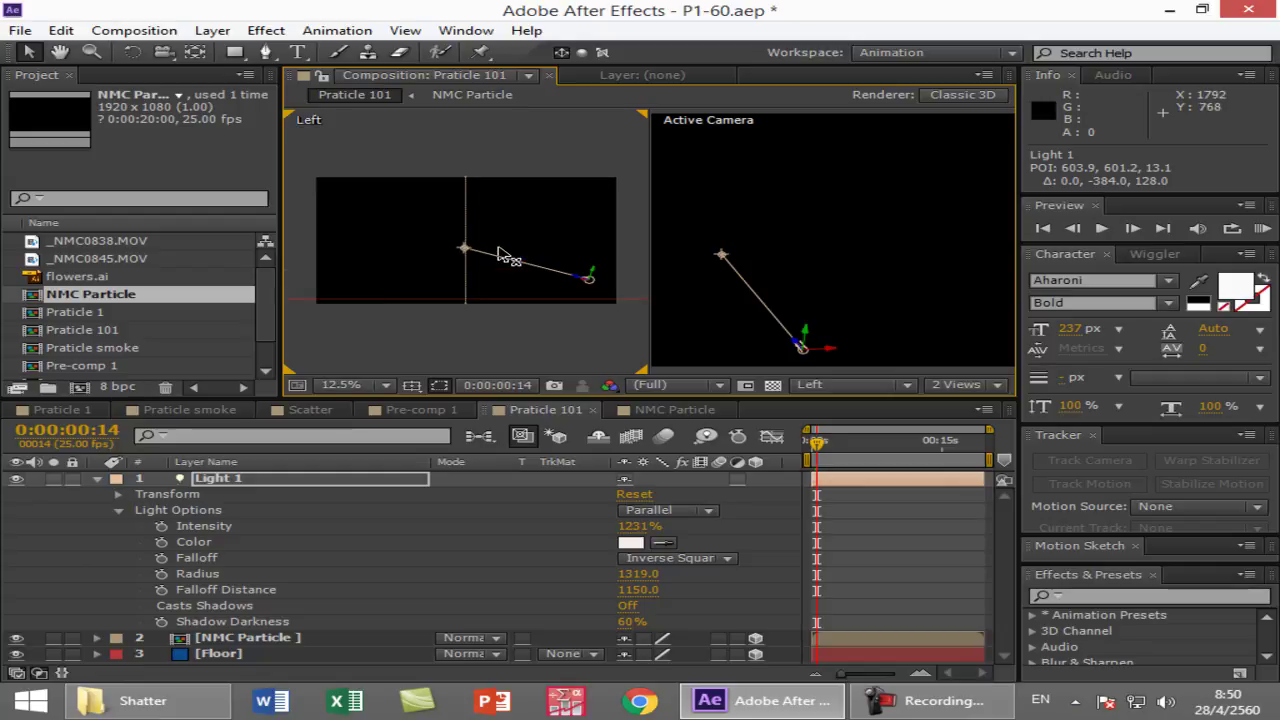
left_click_drag(598, 278, 606, 194)
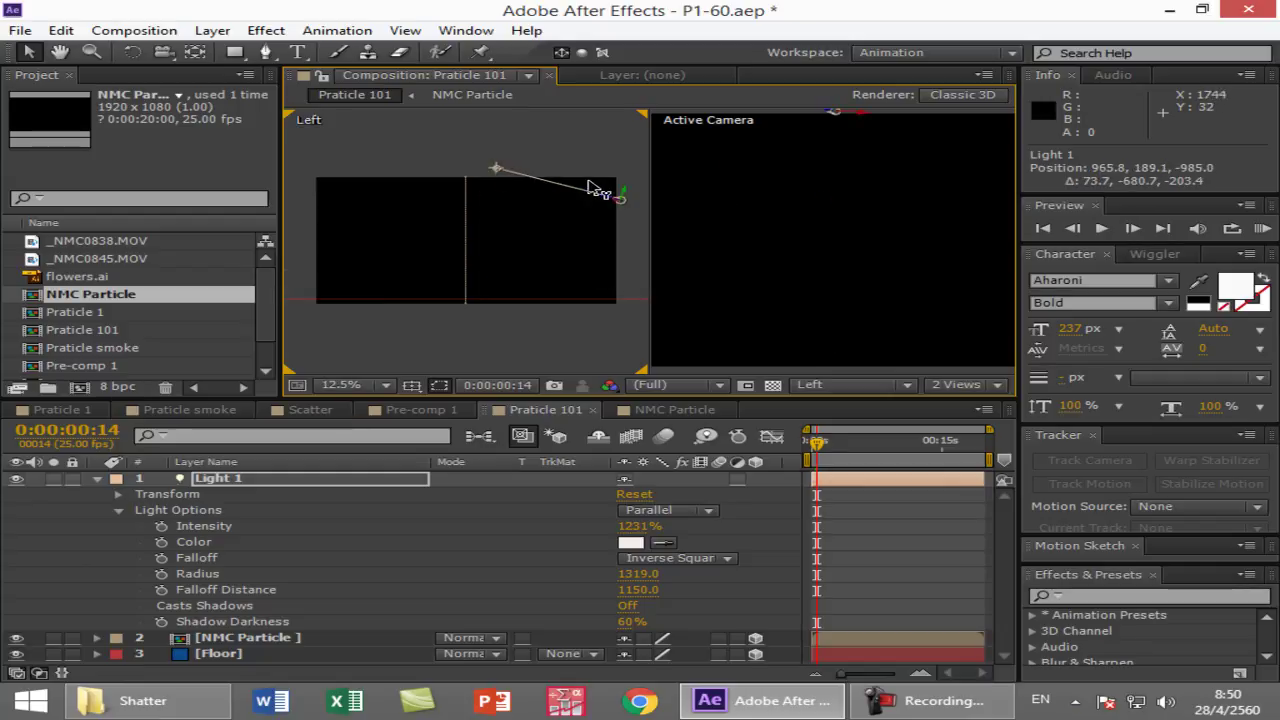
left_click_drag(500, 170, 466, 251)
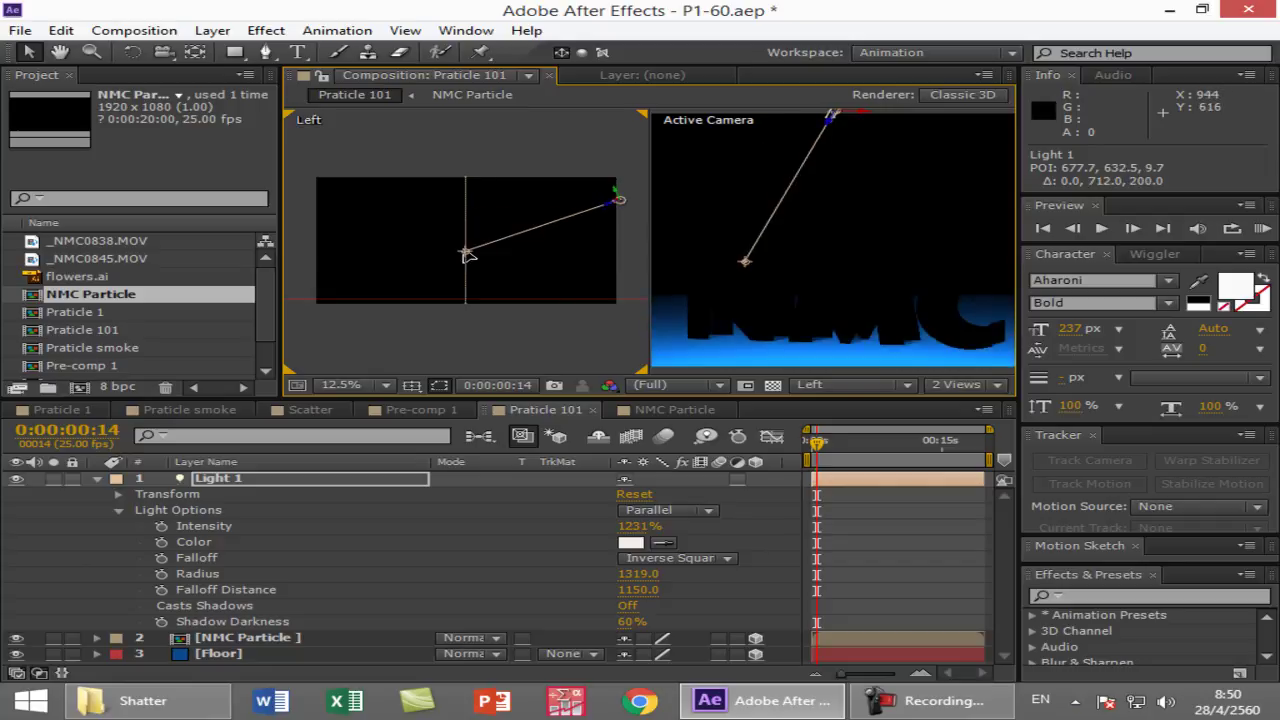
left_click_drag(610, 207, 535, 228)
left_click_drag(386, 279, 460, 251)
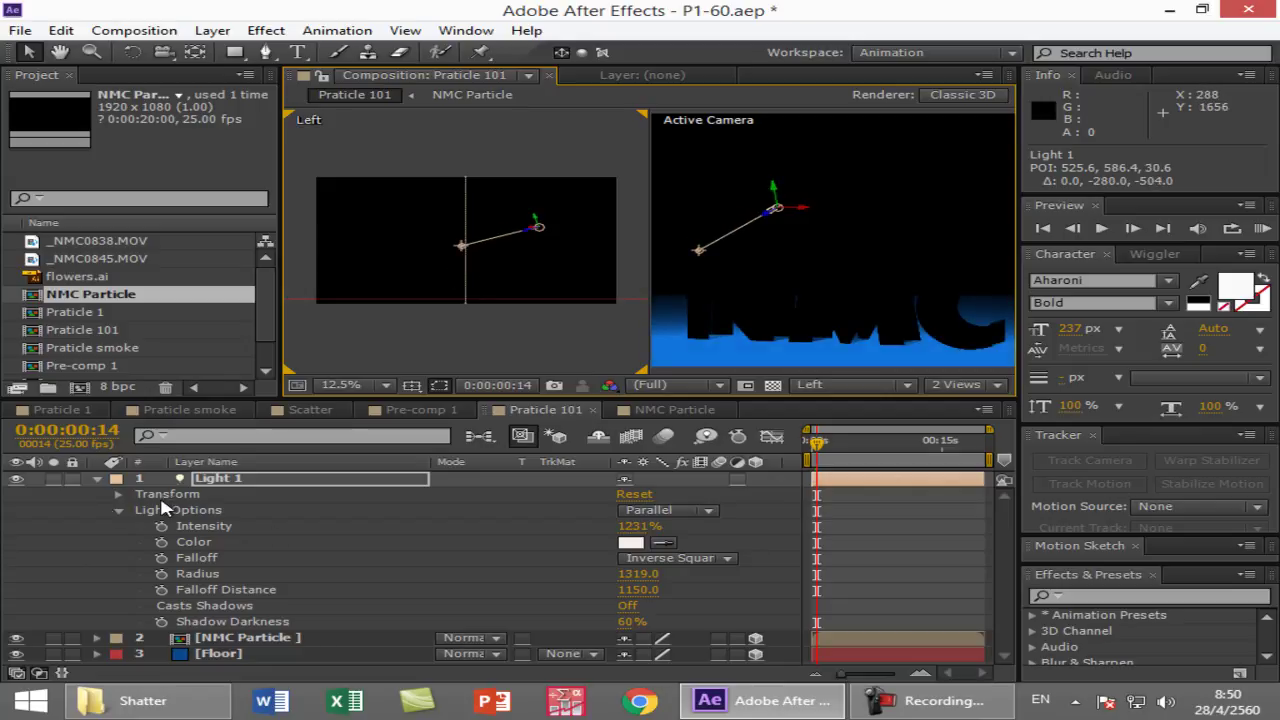
left_click(97, 479)
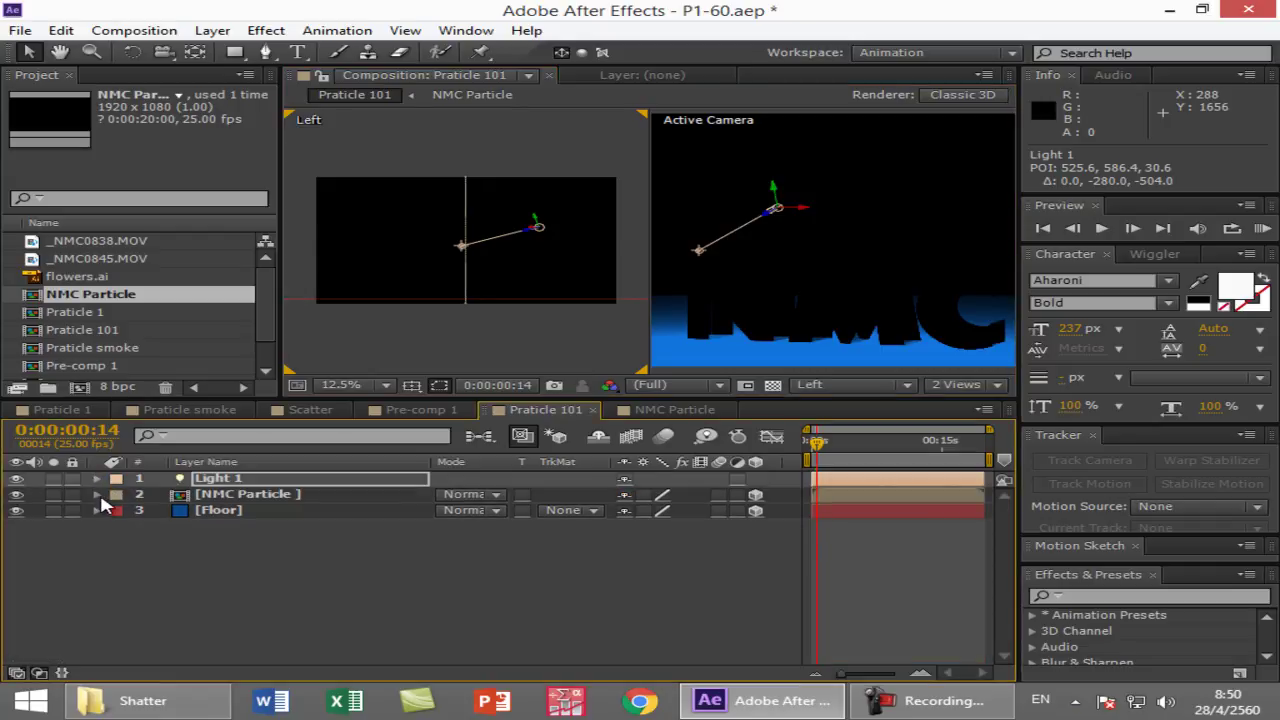
- Turn on Casts Shadows in the NMC Particle layer's material options in Praticle 101
left_click(97, 494)
left_click(262, 497)
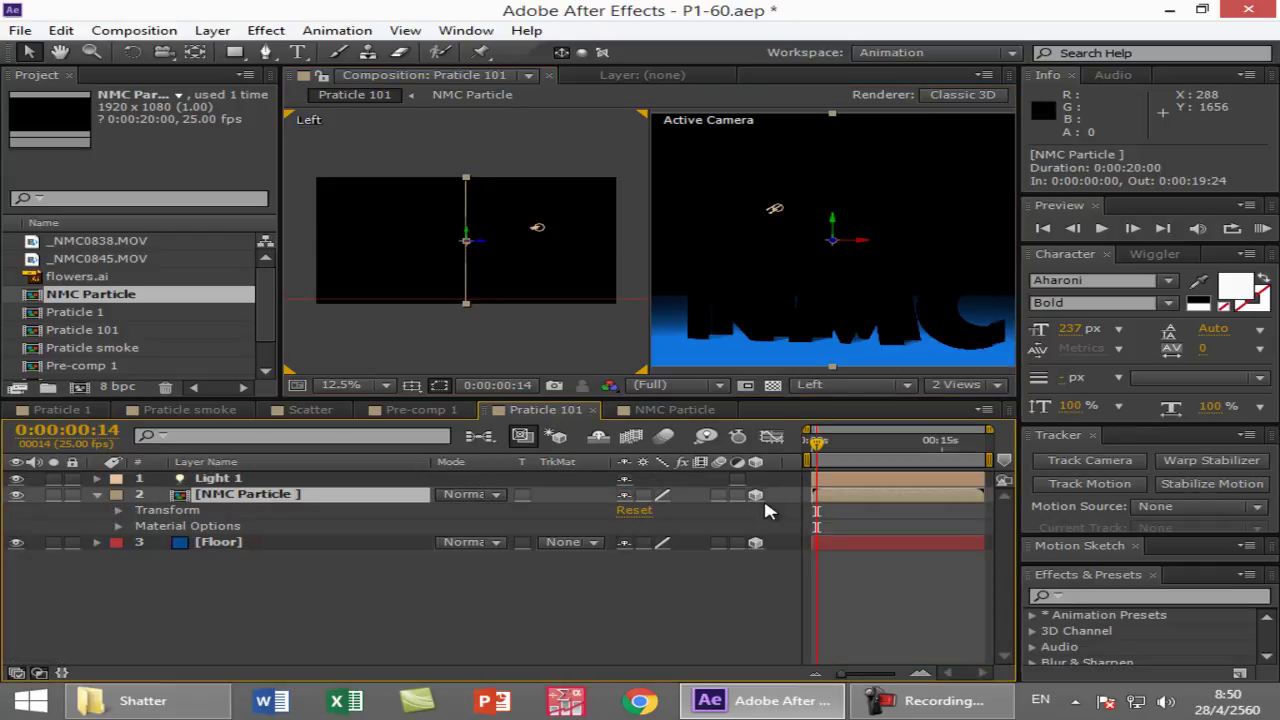
left_click(117, 526)
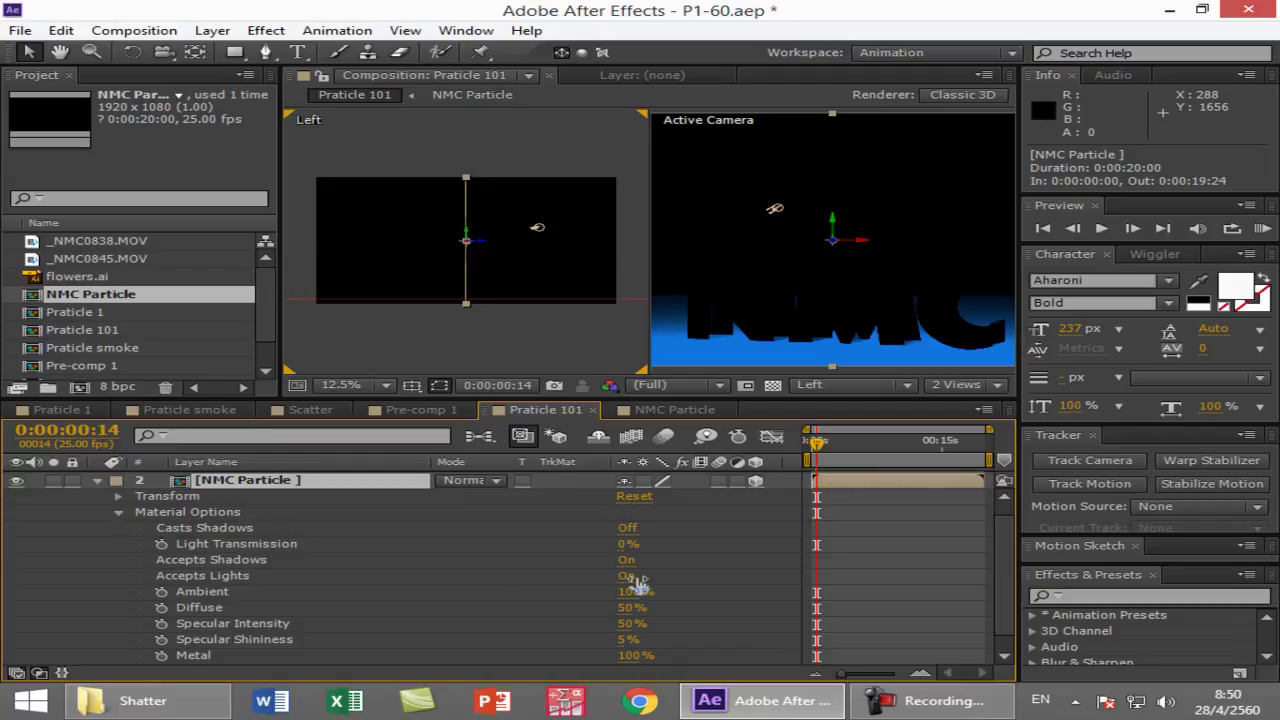
left_click(628, 528)
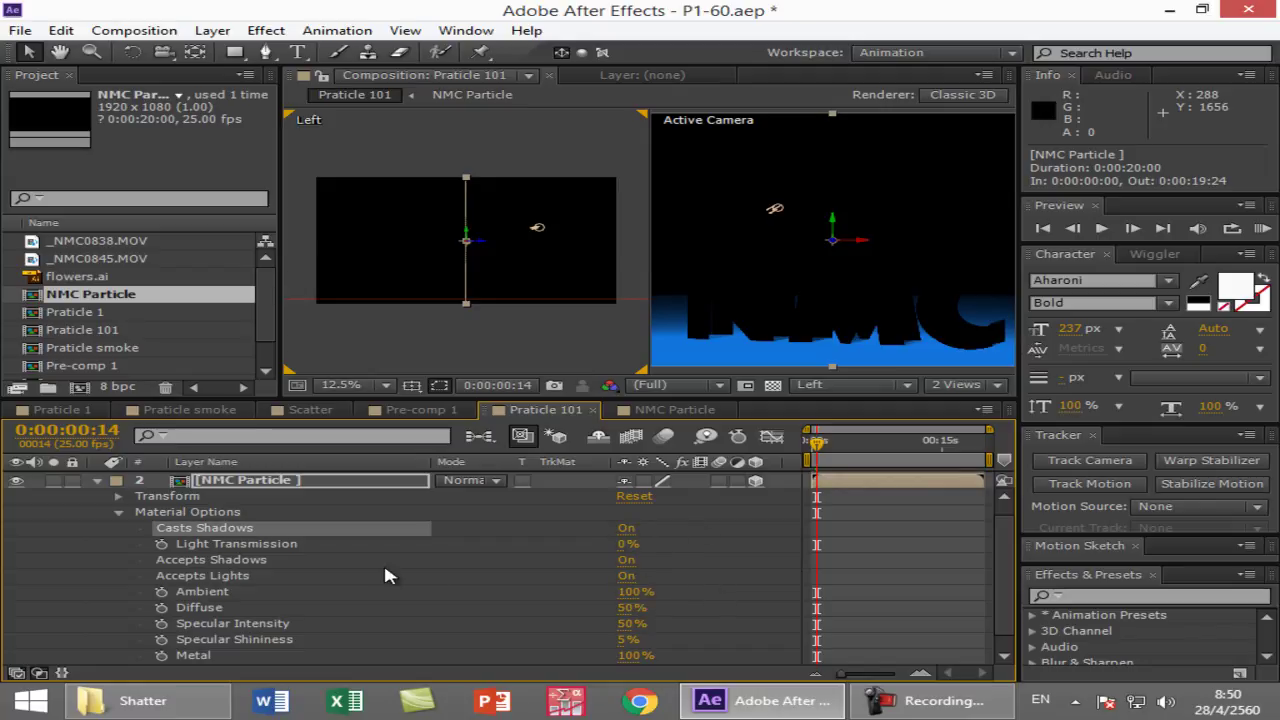
left_click(96, 480)
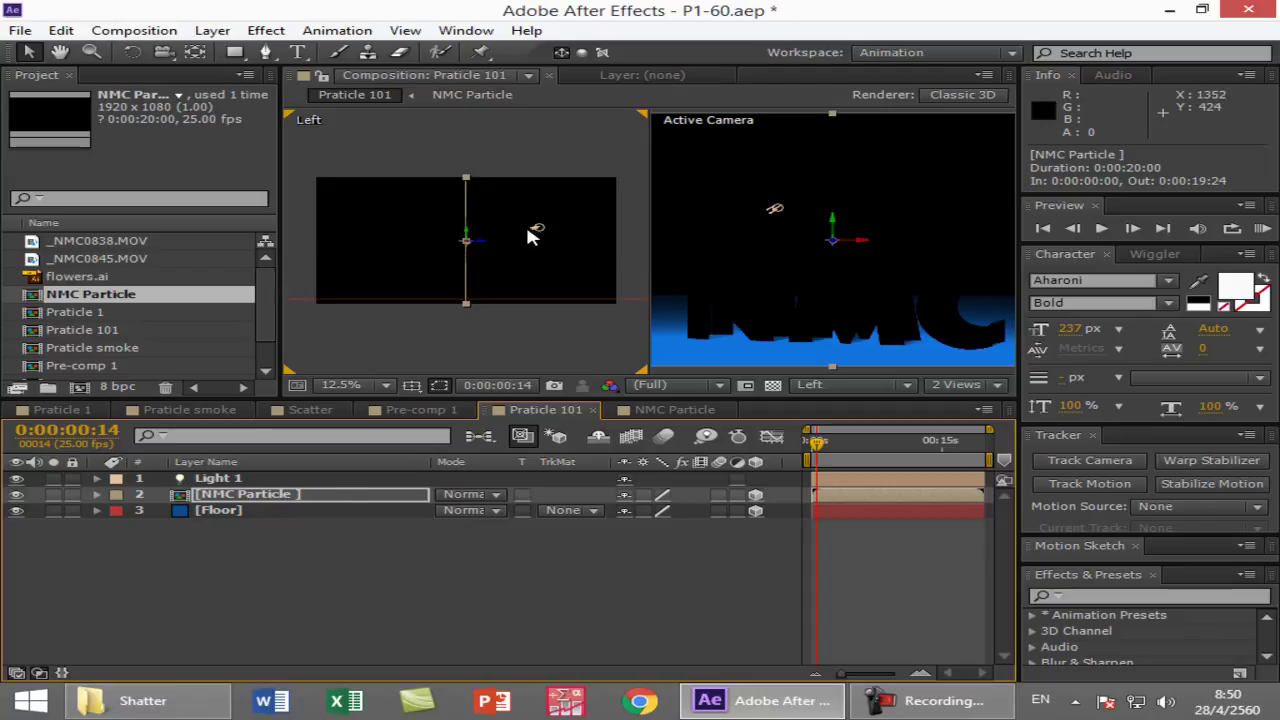
- Lower Light 1 toward the floor in the Left view, bringing its point of interest to about 618, 948, -22
left_click(245, 479)
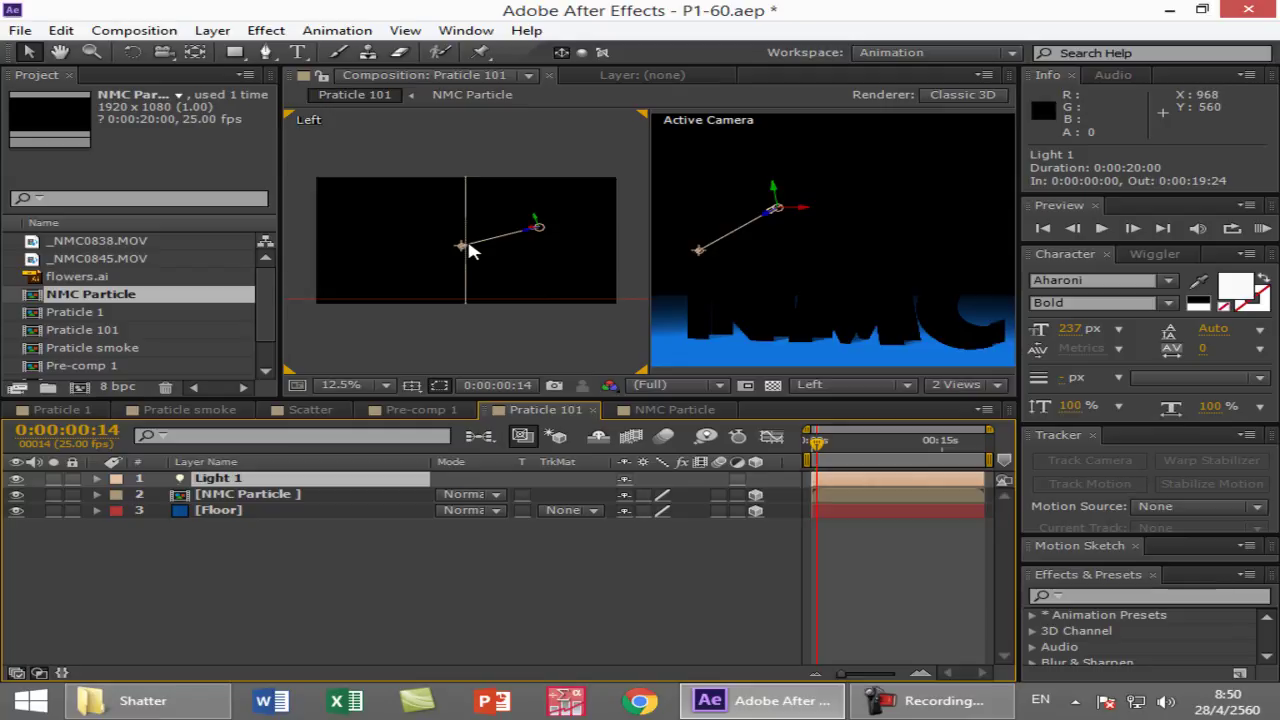
left_click_drag(465, 250, 471, 291)
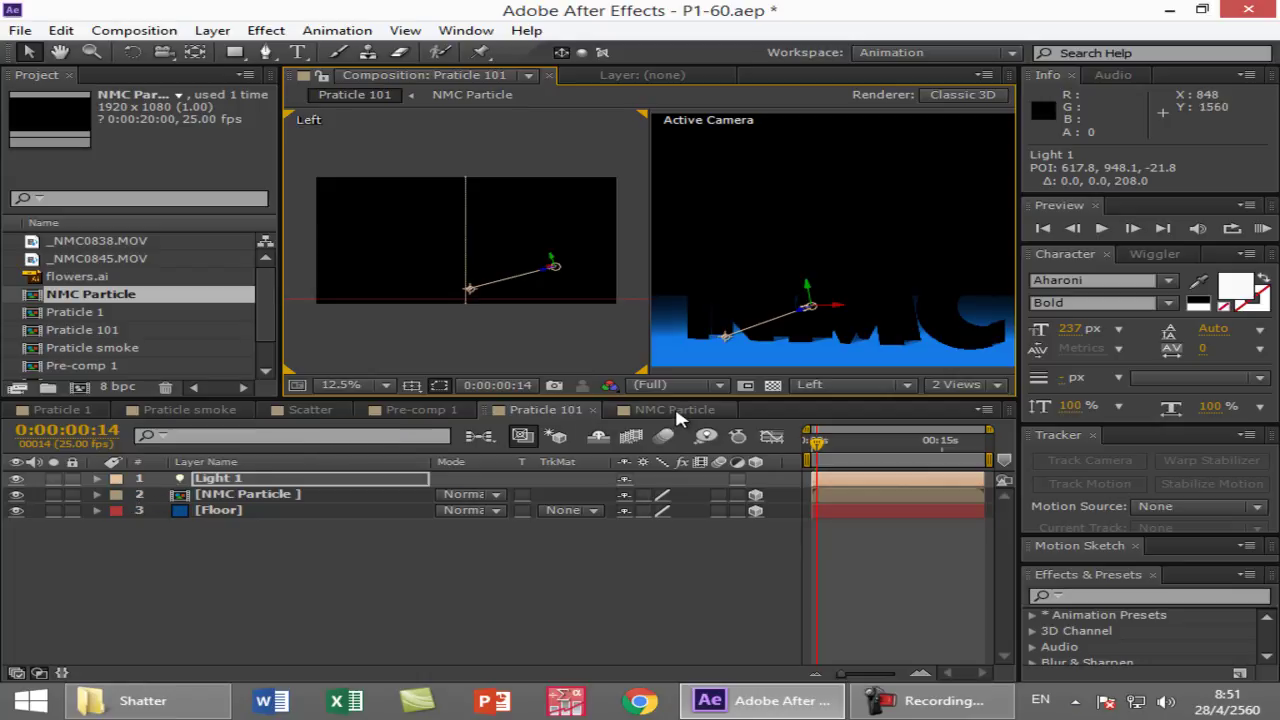
- Open the NMC Particle composition and turn on Casts Shadows in the text layer's material options
double_click(243, 496)
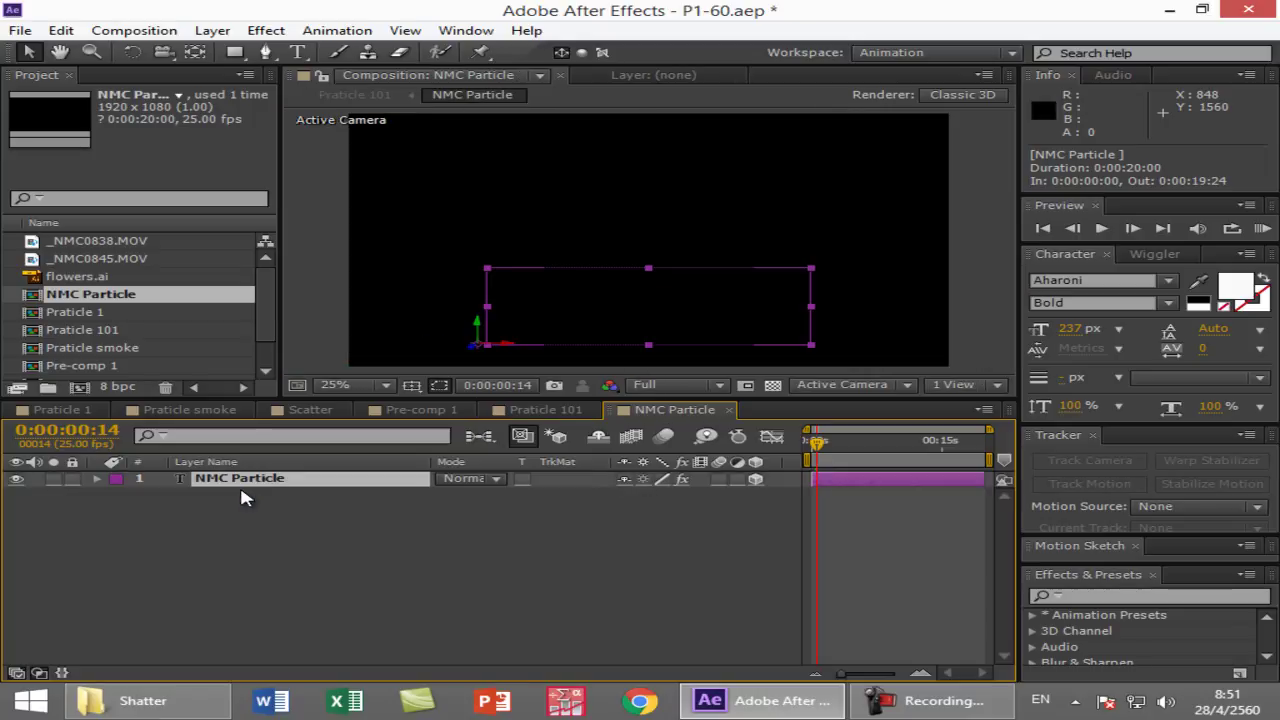
left_click(96, 480)
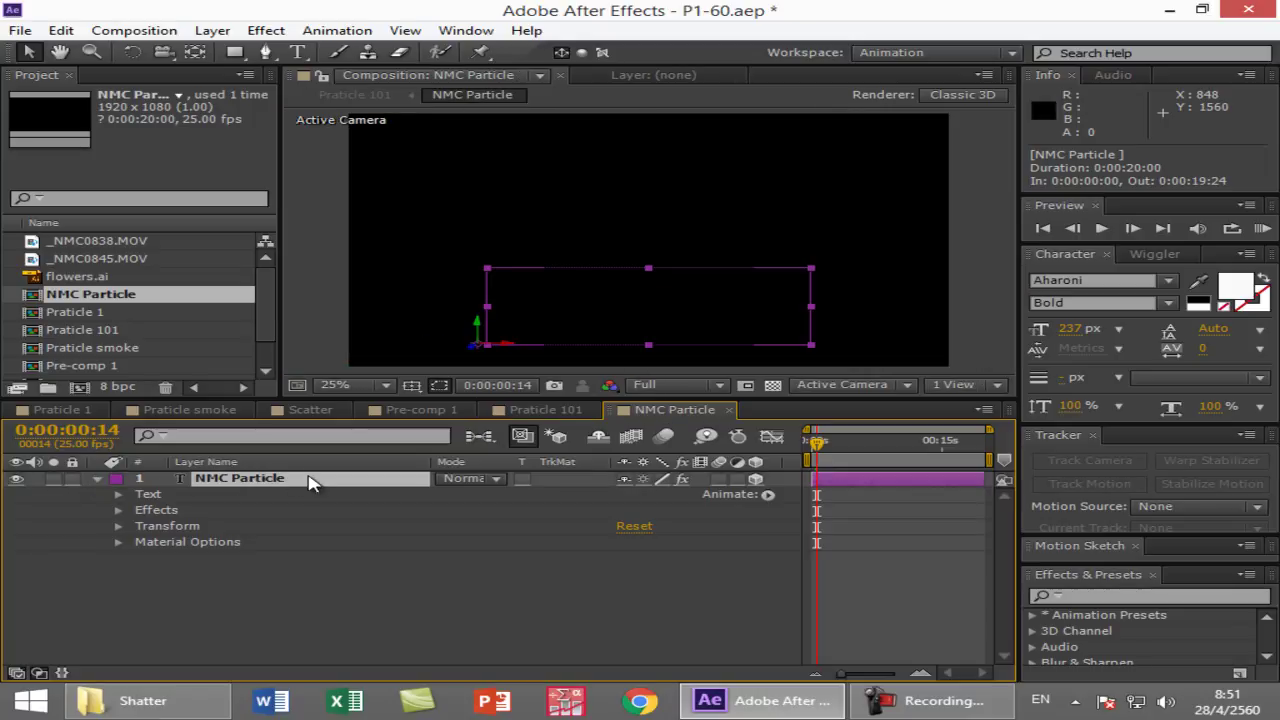
left_click(168, 510)
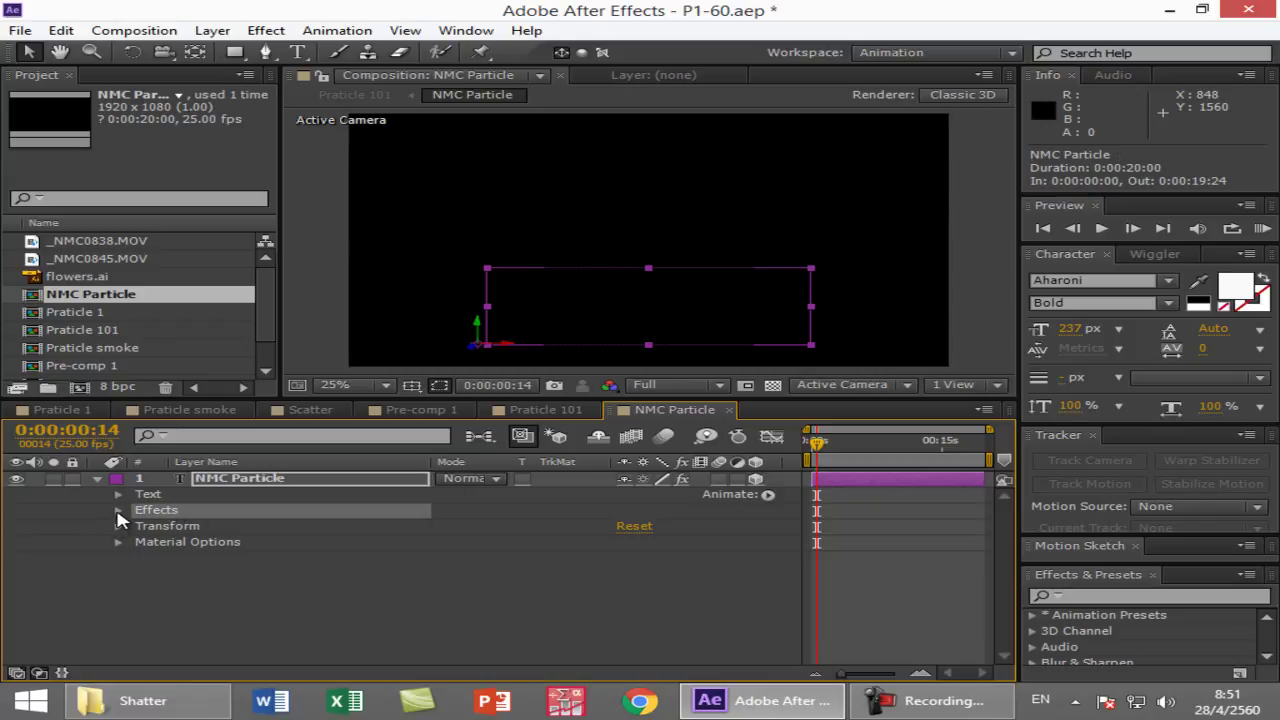
left_click(117, 511)
left_click(118, 558)
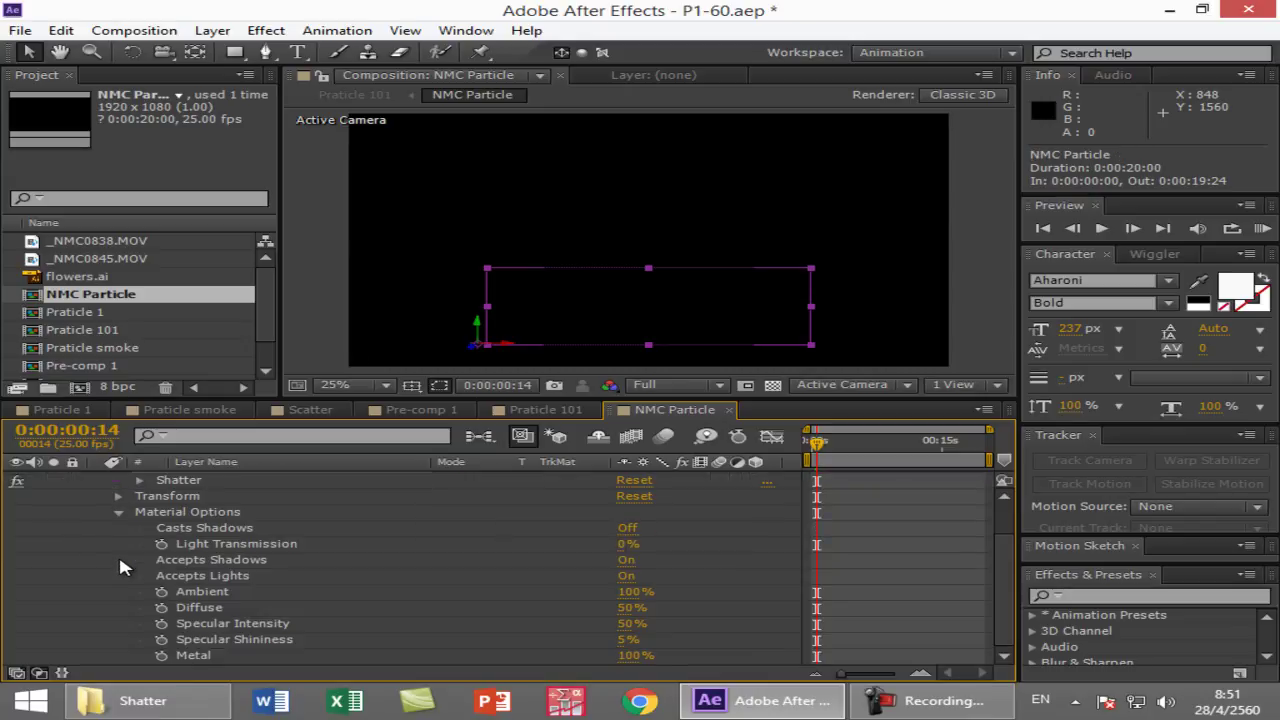
left_click(627, 529)
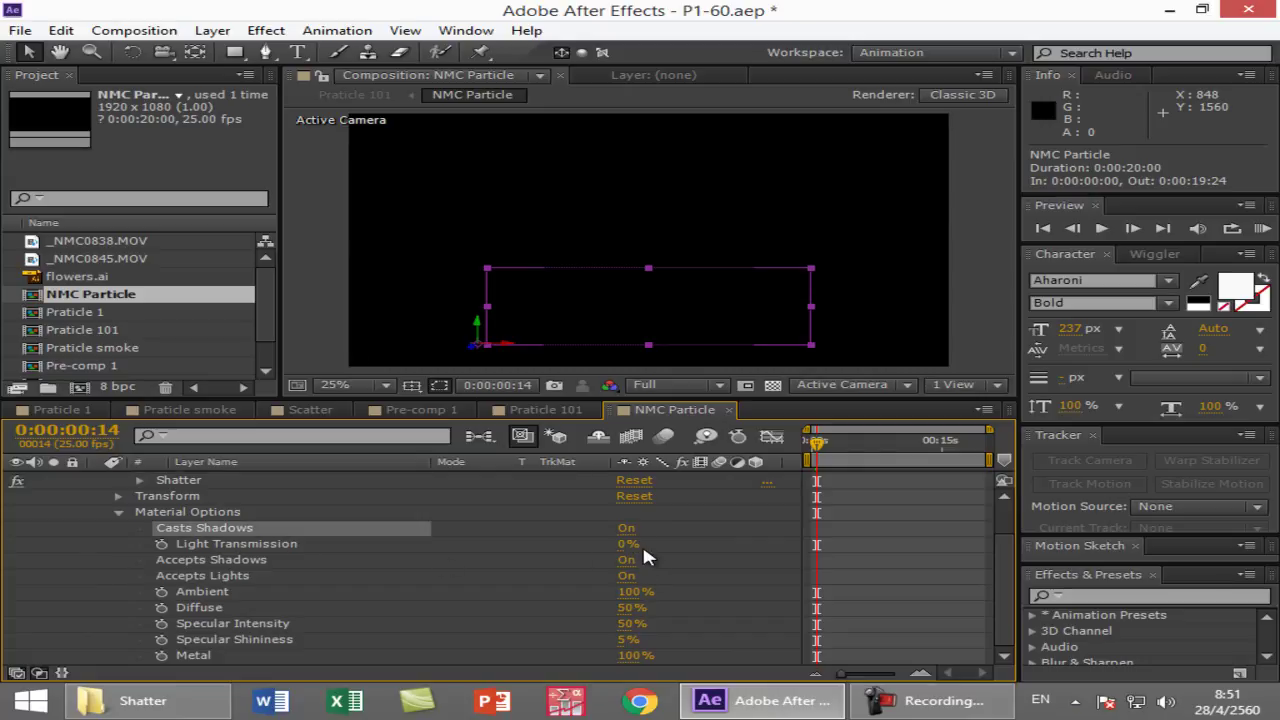
- Raise the Ambient Light in the NMC Particle text's Shatter lighting settings to 0.79
left_click(140, 480)
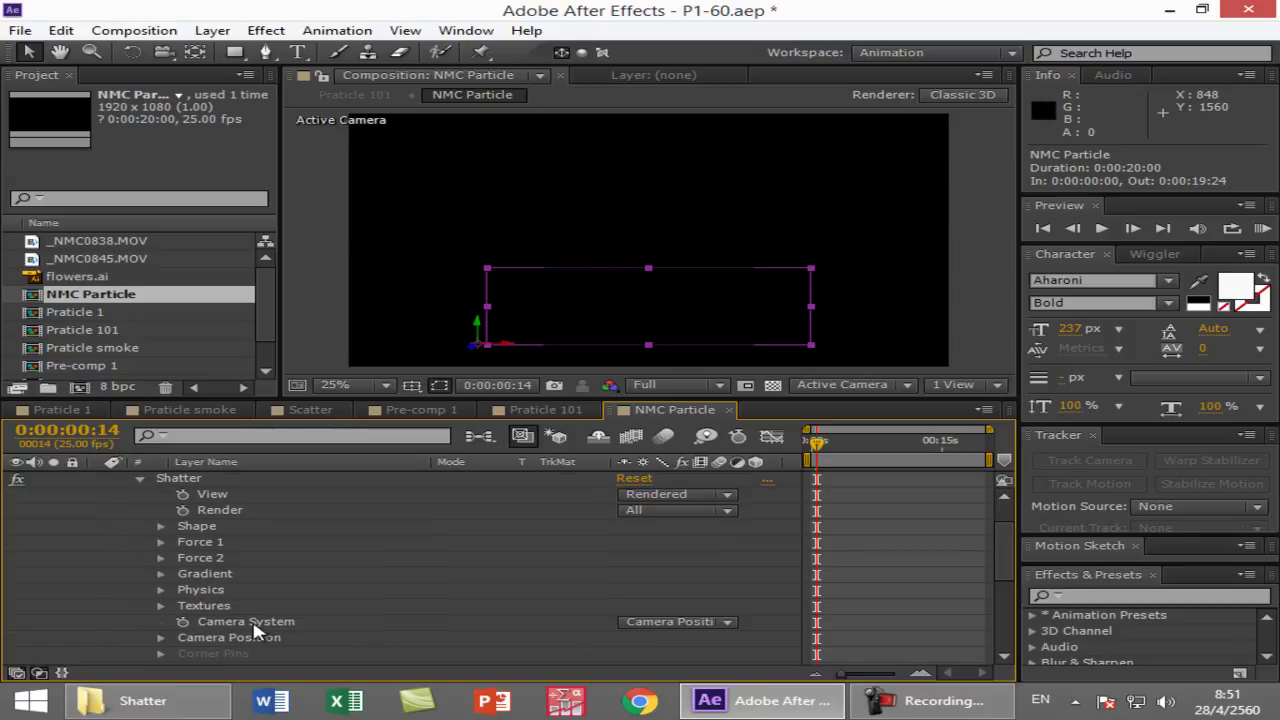
scroll(237, 629, "down", 3)
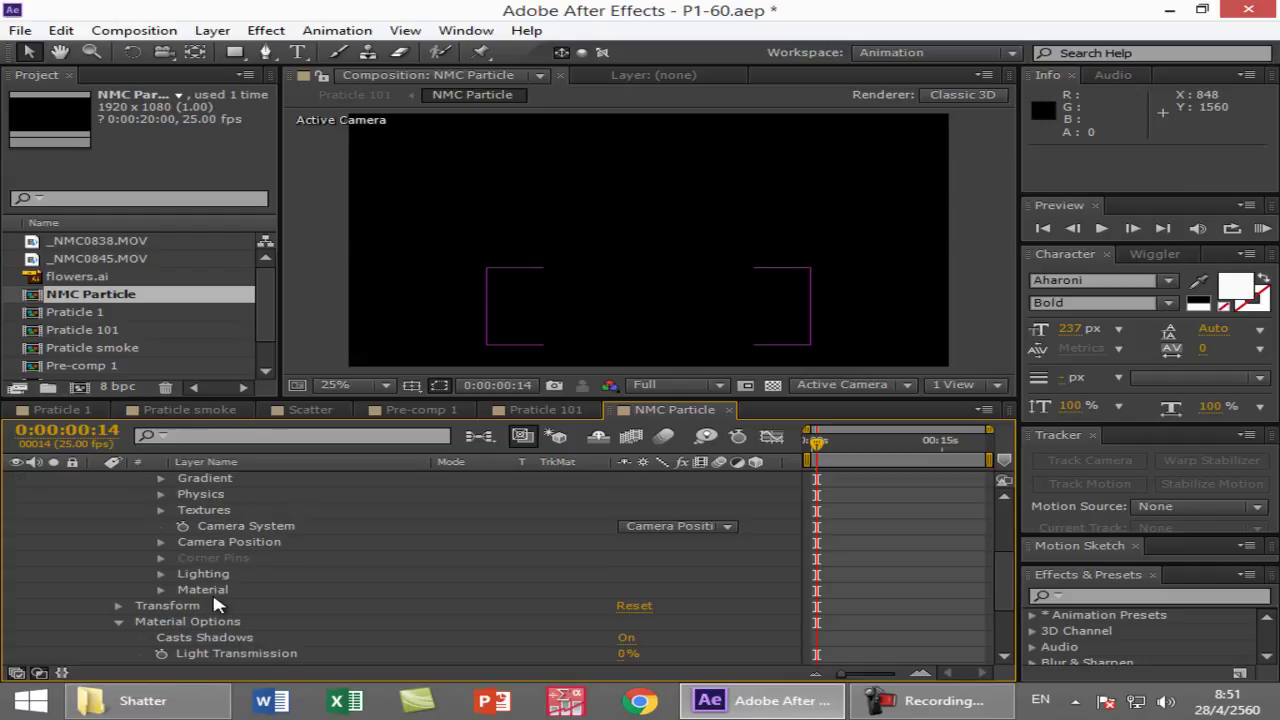
left_click(161, 575)
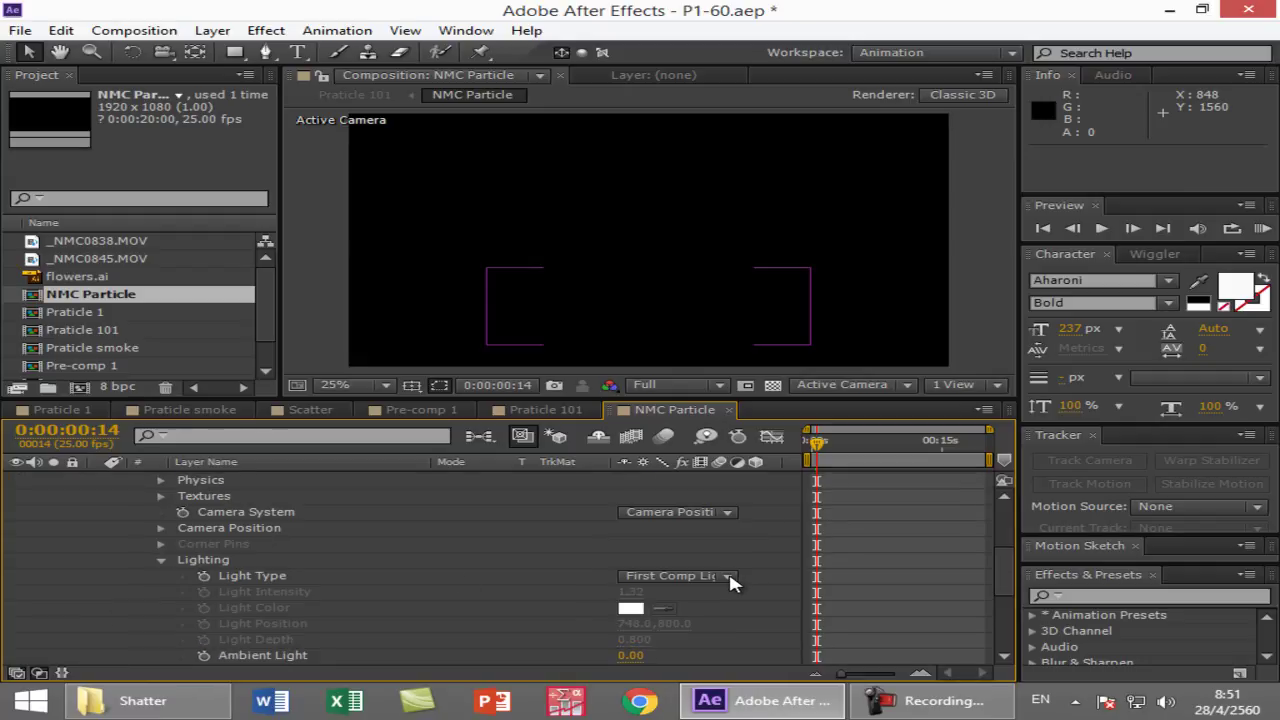
left_click_drag(630, 655, 690, 653)
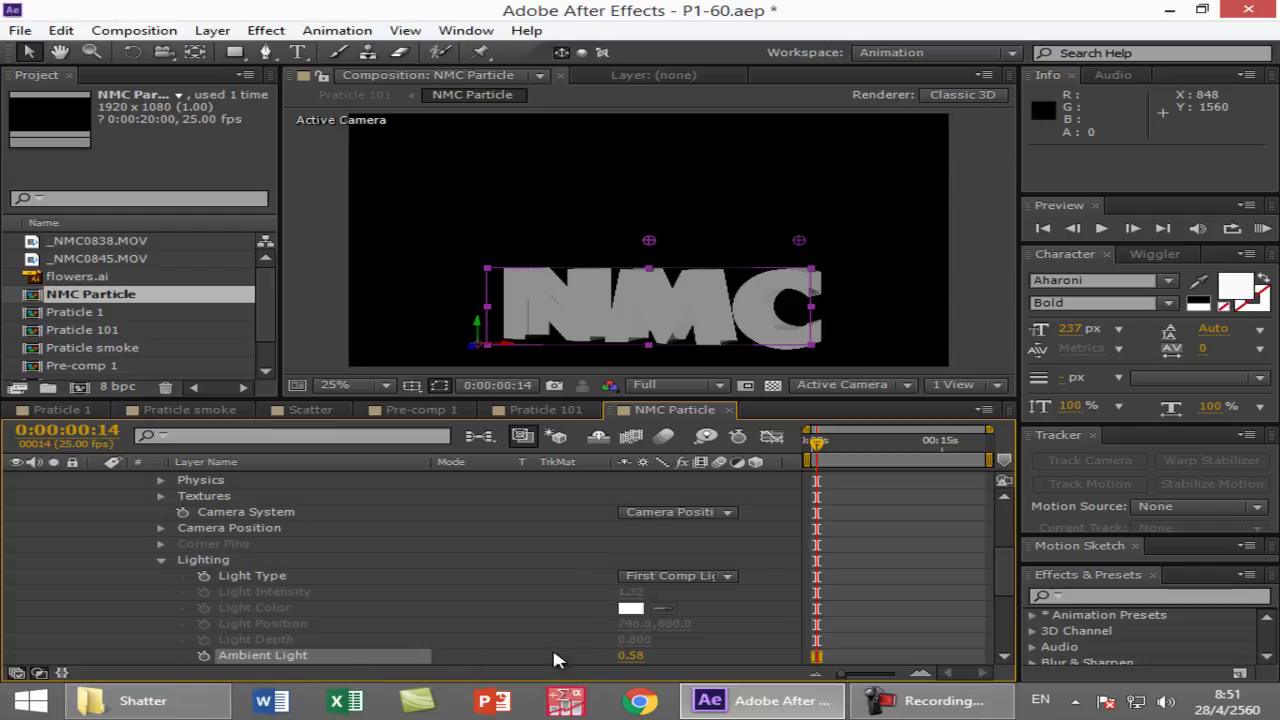
left_click_drag(634, 658, 661, 655)
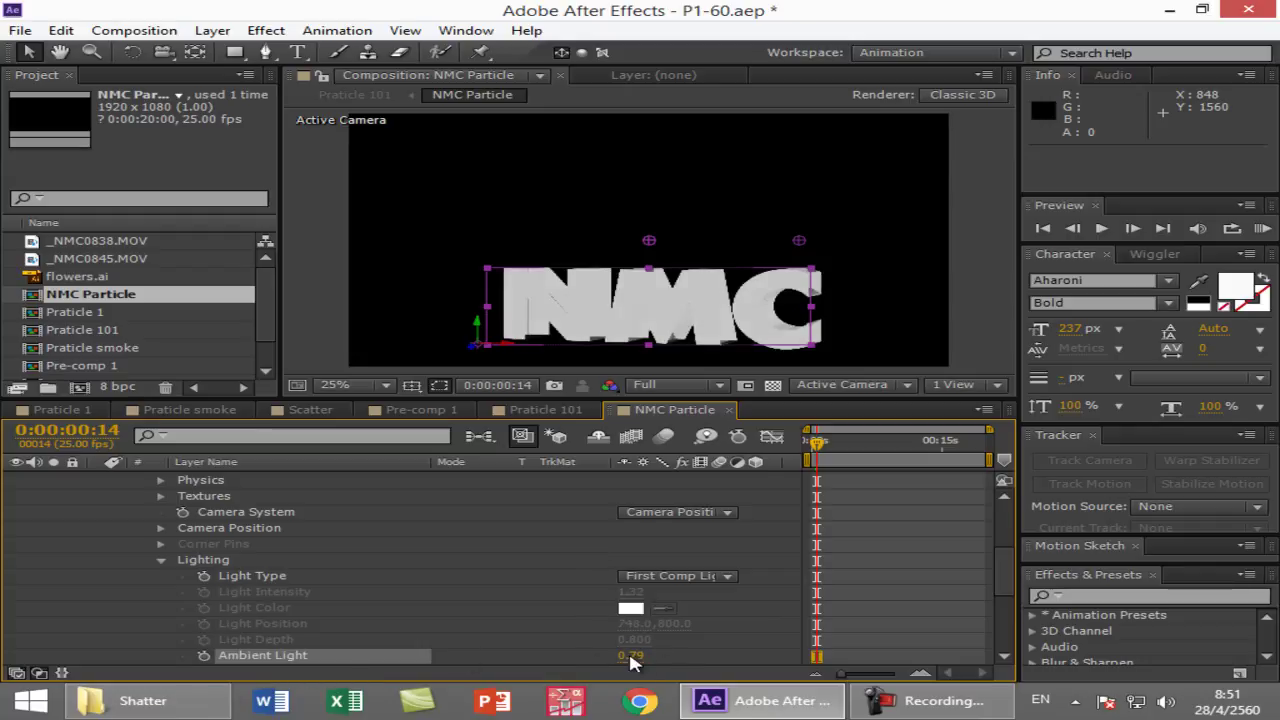
- Check the lit text in Praticle 101 and examine the layer setups of the Praticle smoke and Pre-comp 1 compositions
left_click(408, 412)
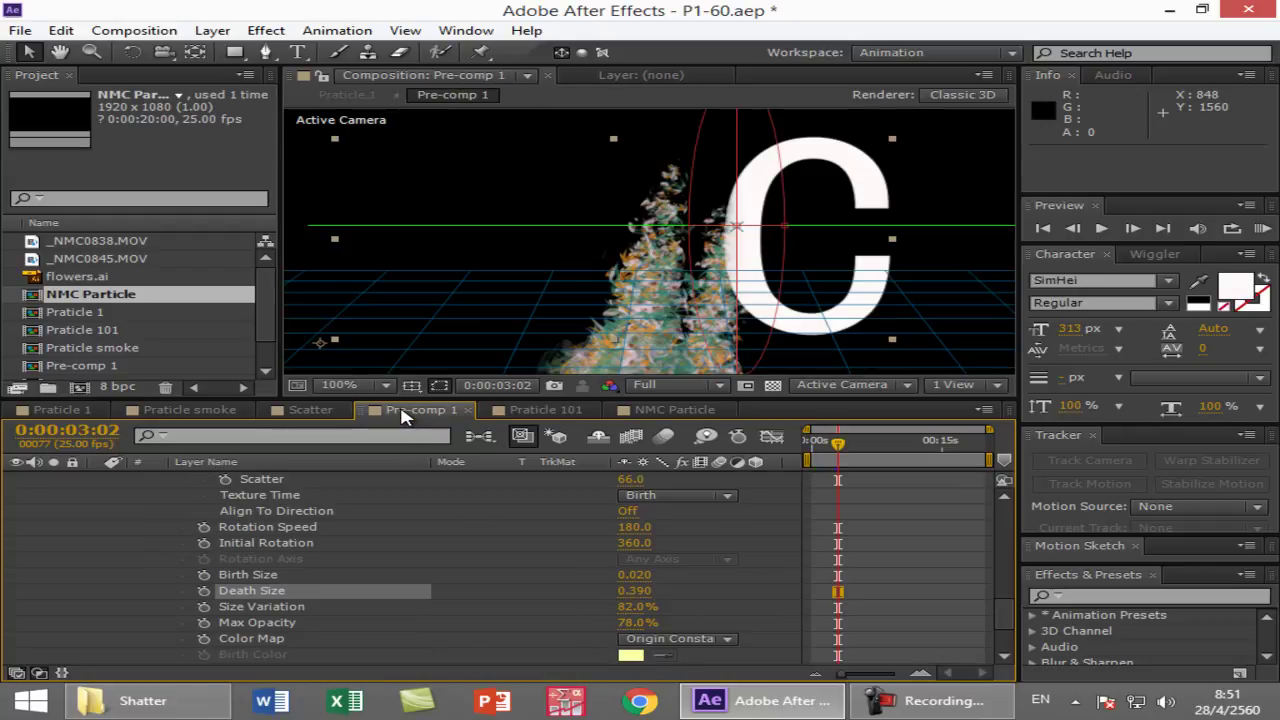
left_click(535, 412)
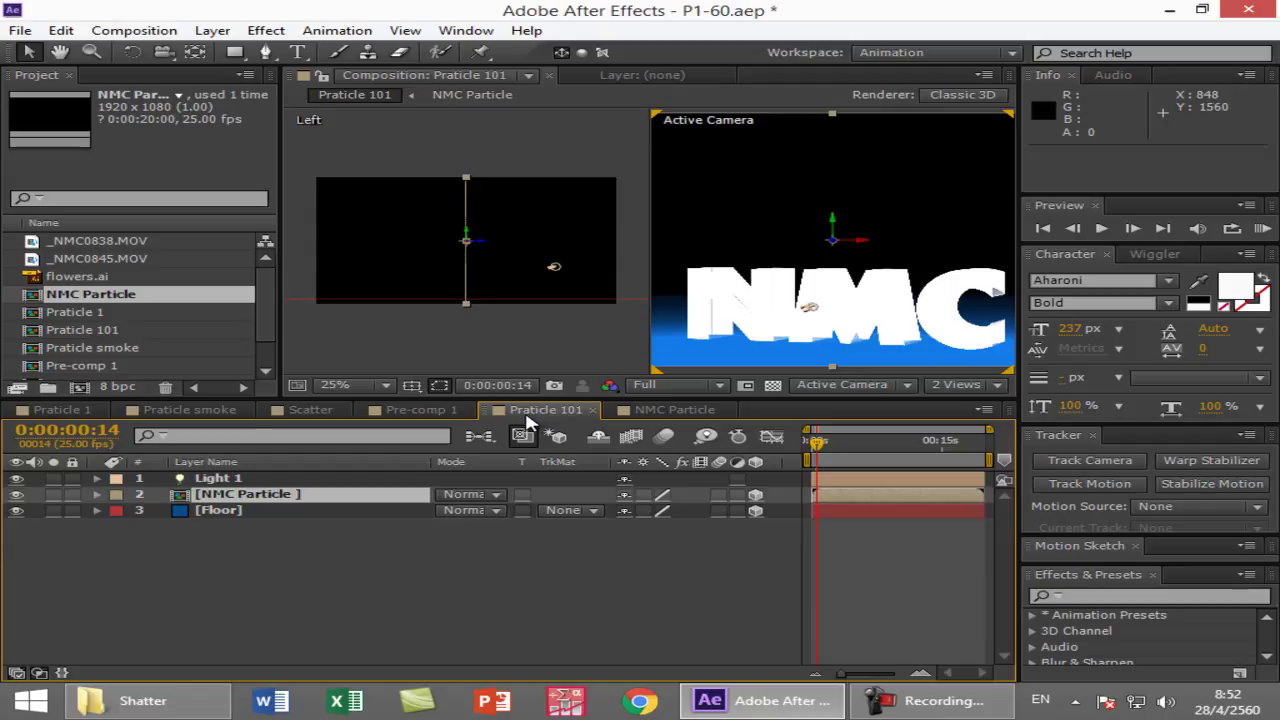
left_click(193, 412)
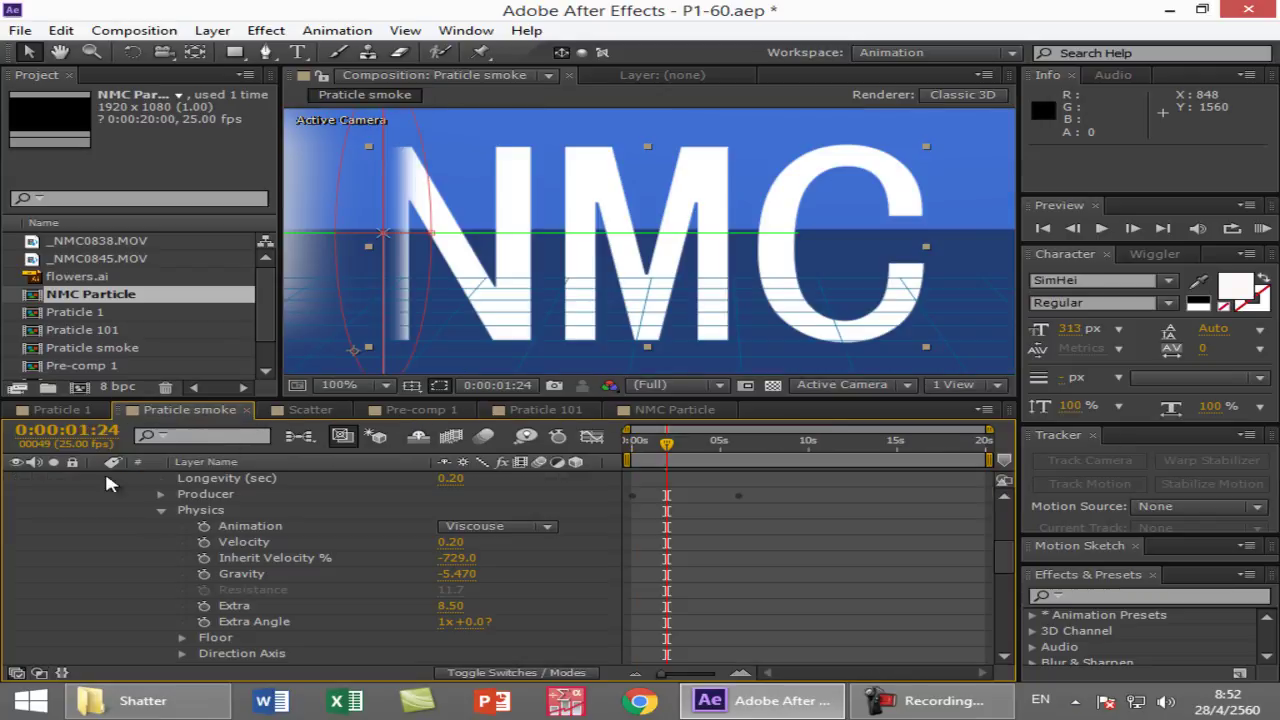
scroll(122, 520, "up", 5)
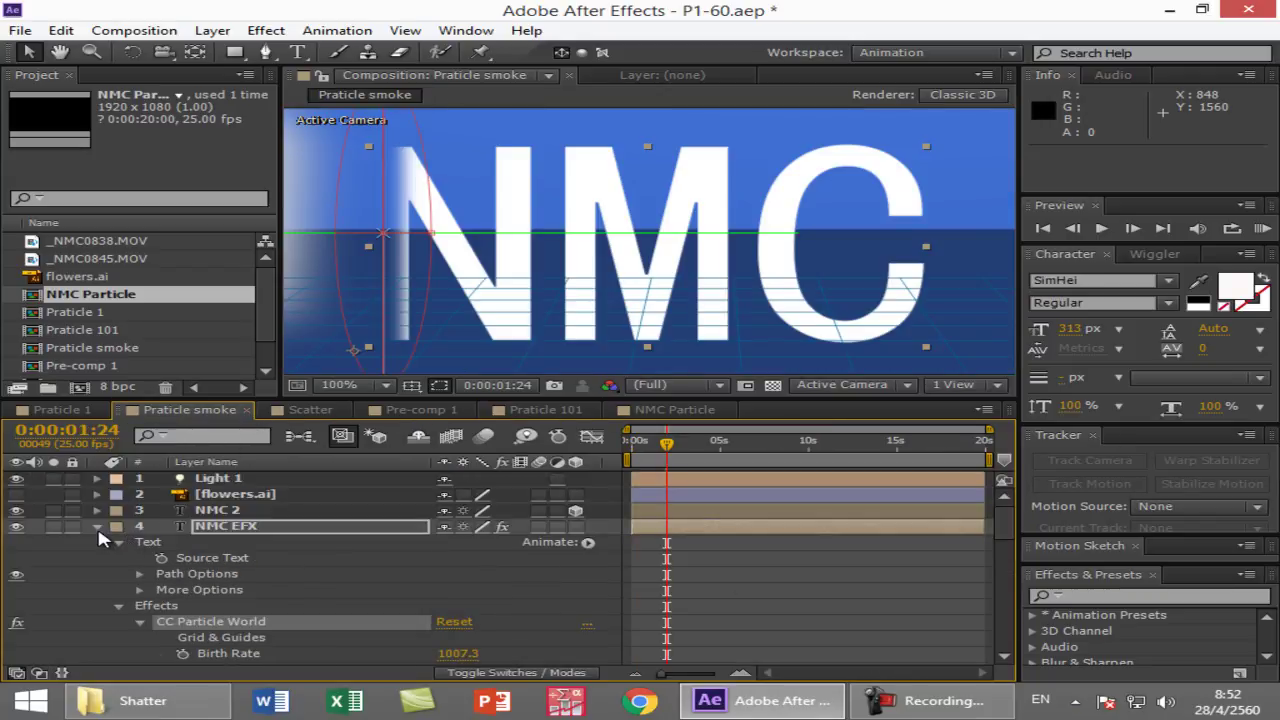
left_click(97, 528)
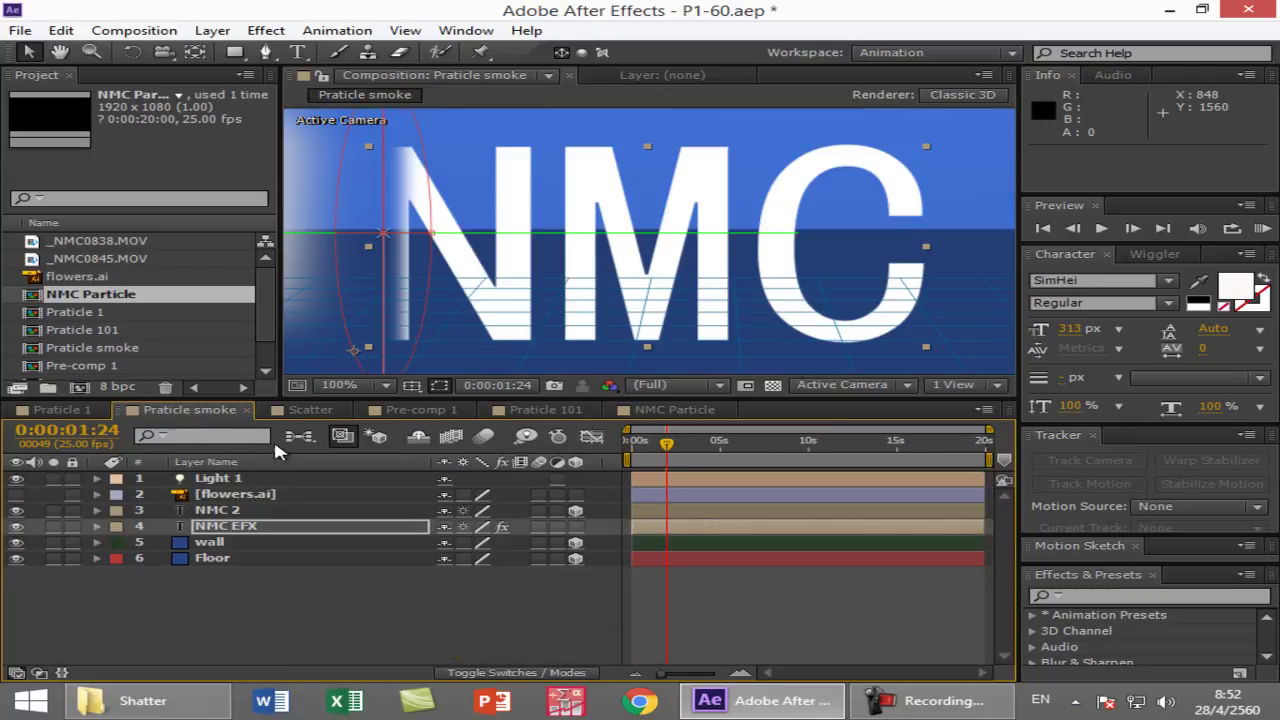
left_click(412, 411)
scroll(180, 555, "up", 8)
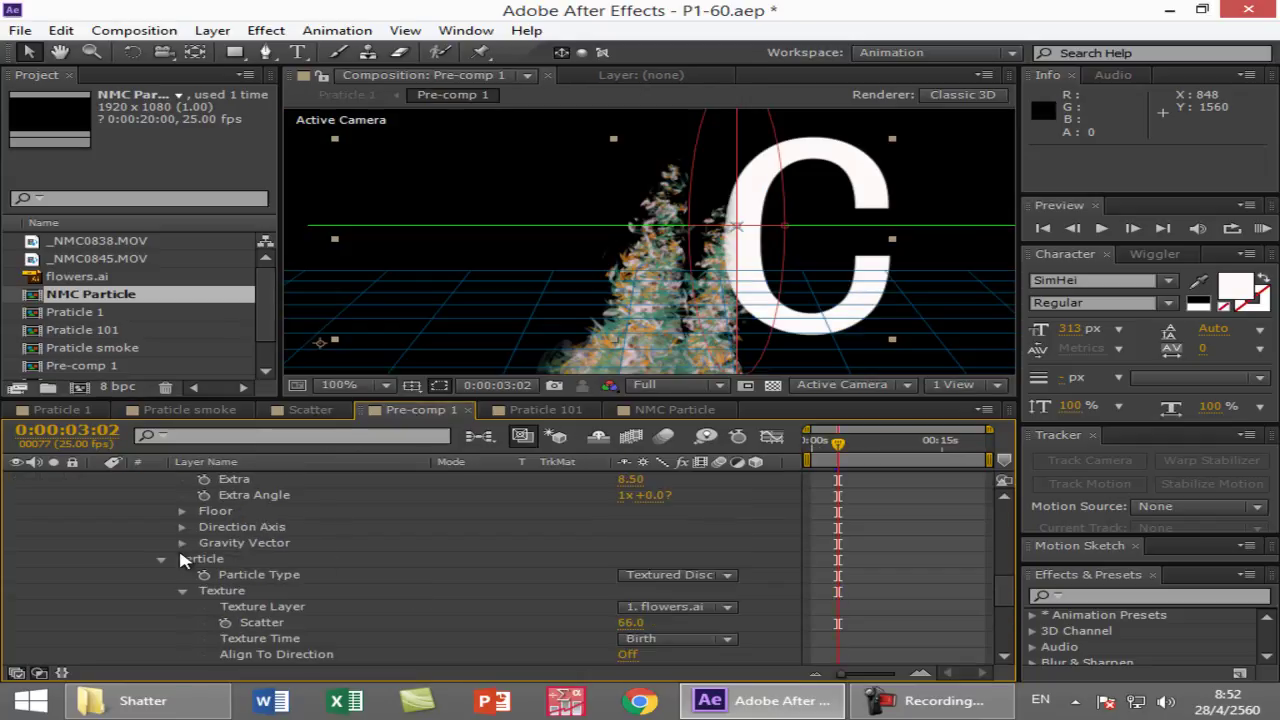
scroll(180, 560, "up", 4)
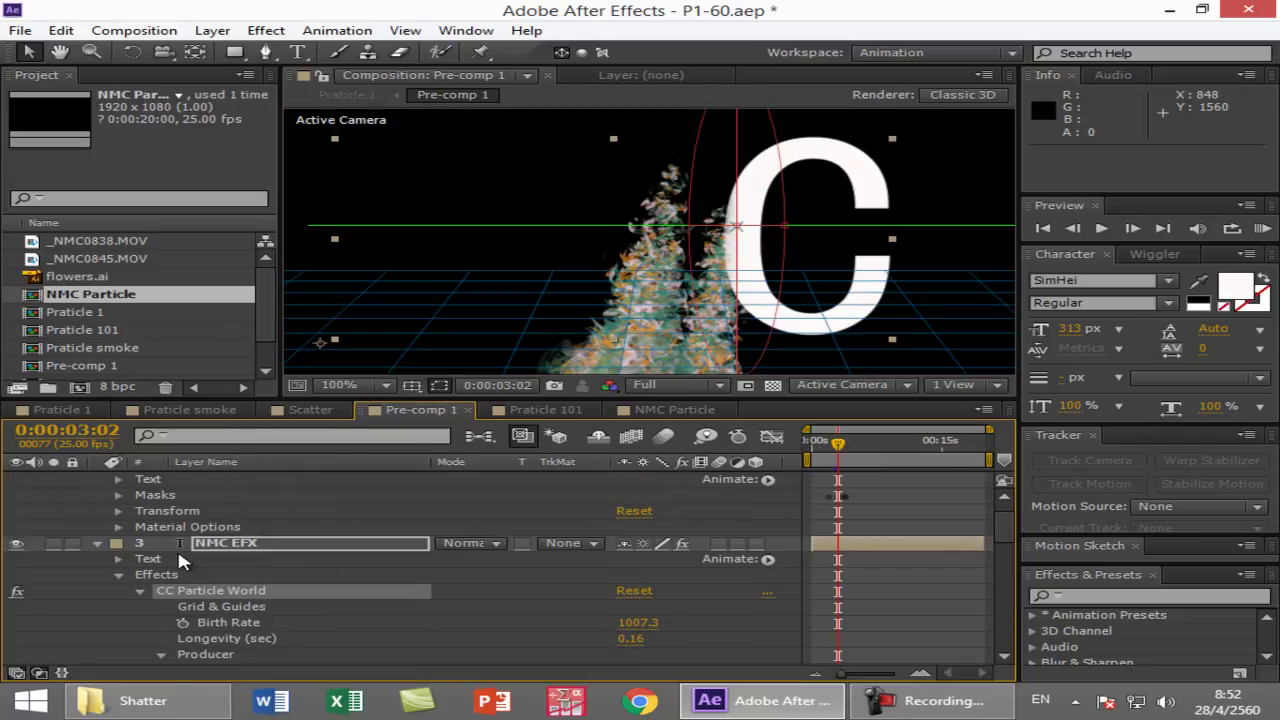
left_click(99, 544)
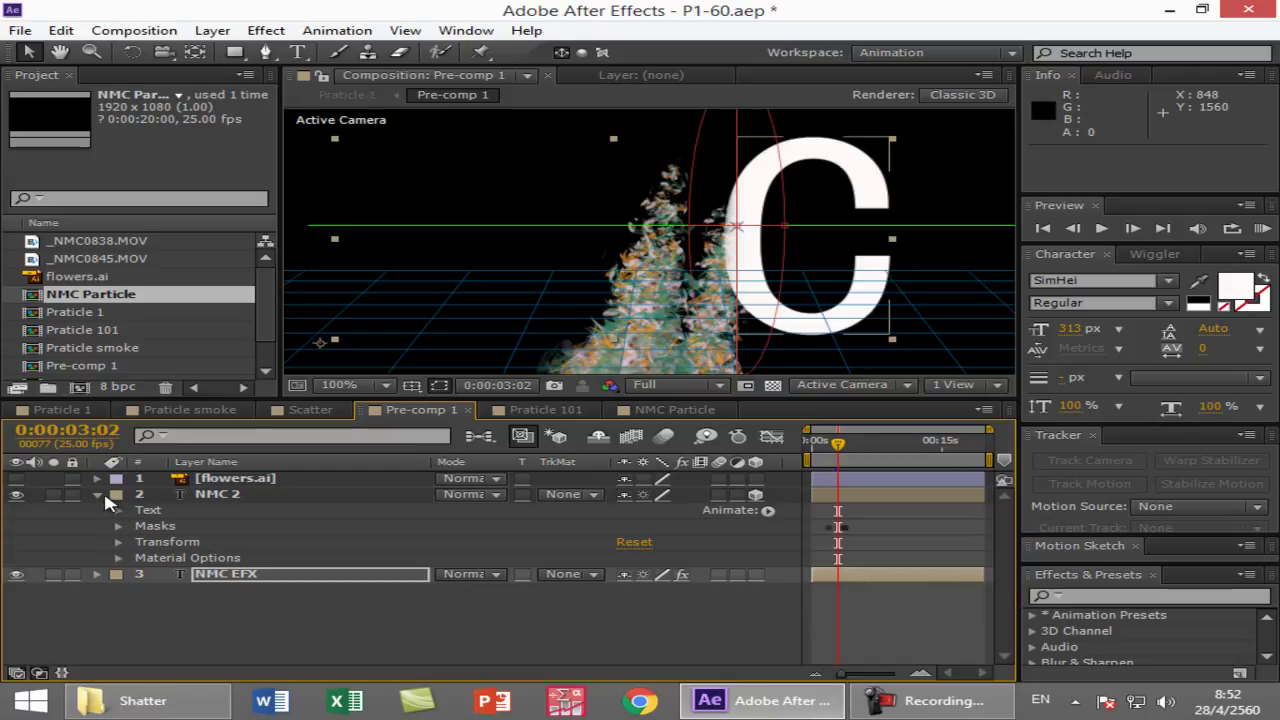
left_click(97, 494)
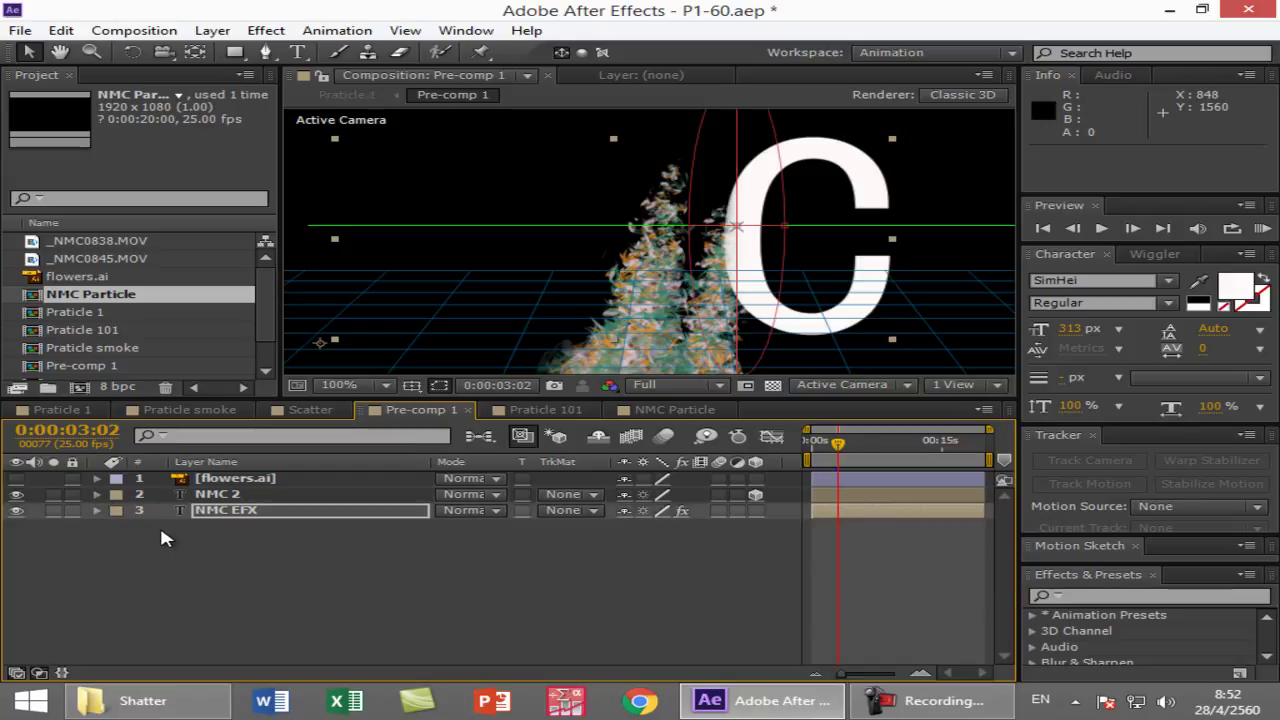
left_click(540, 412)
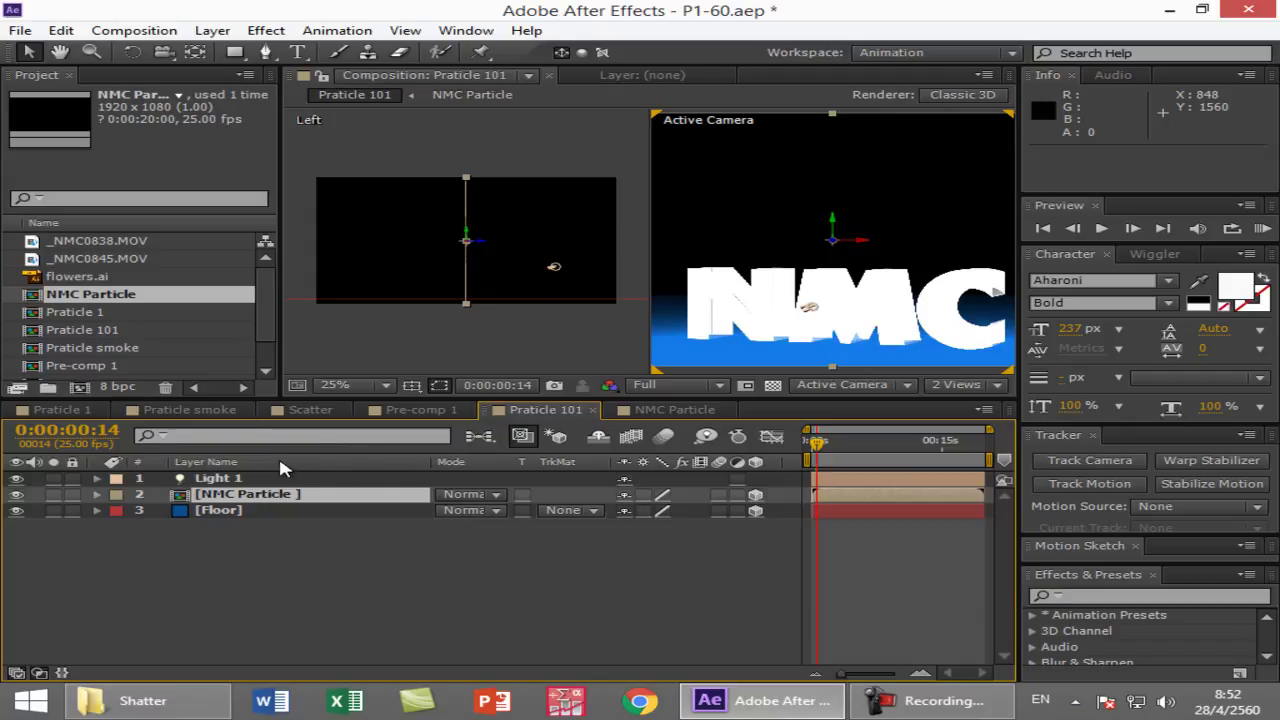
- Lower the Ambient Light in the NMC Particle text's Shatter lighting settings to 0.57
left_click(690, 418)
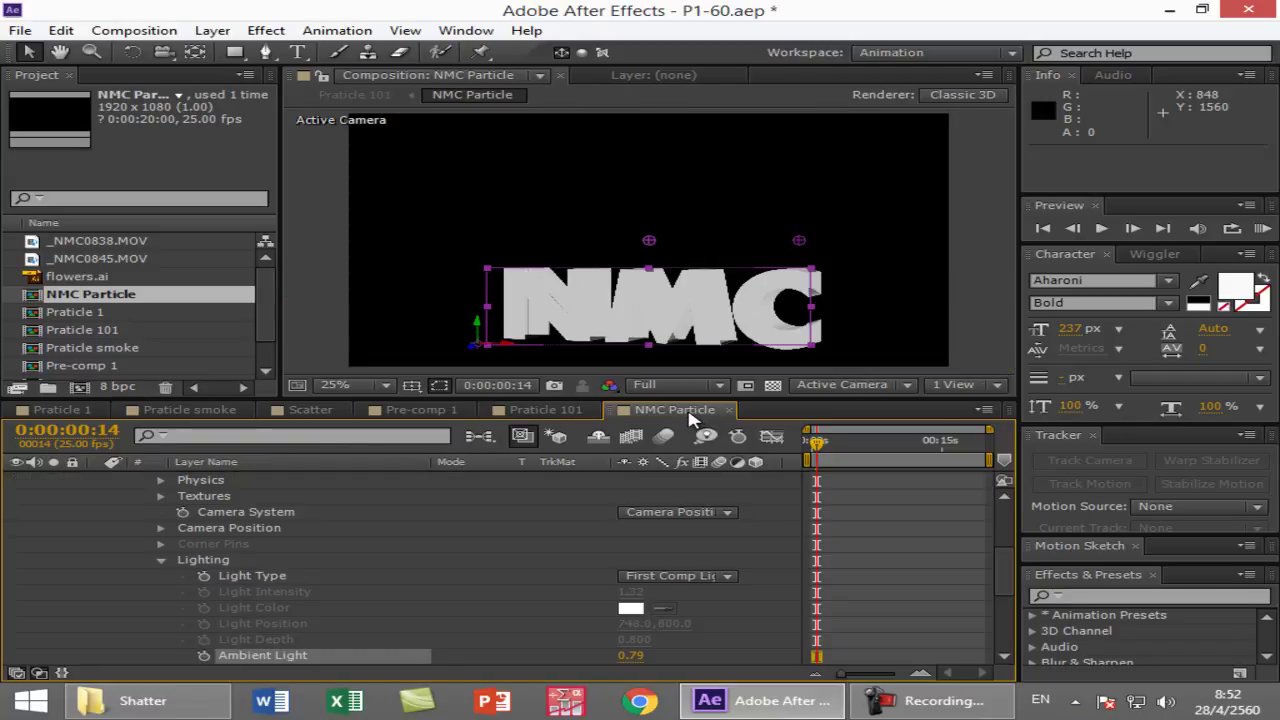
scroll(287, 571, "up", 5)
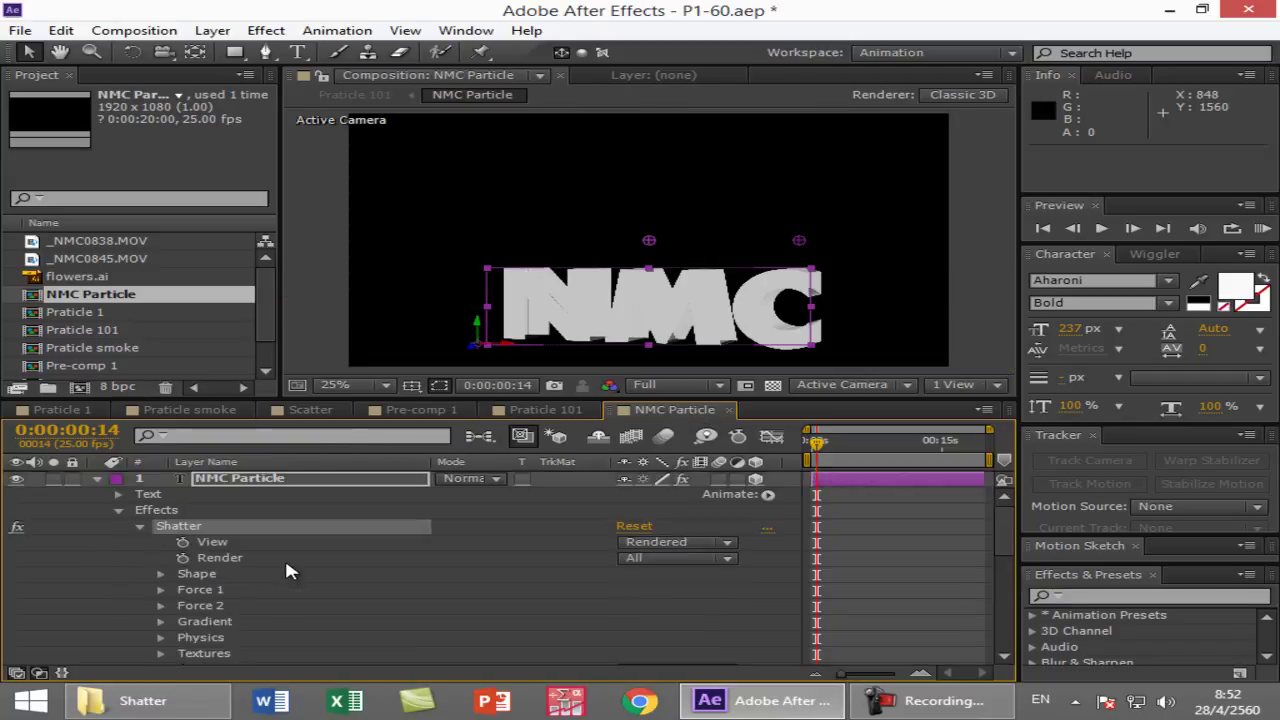
left_click(118, 513)
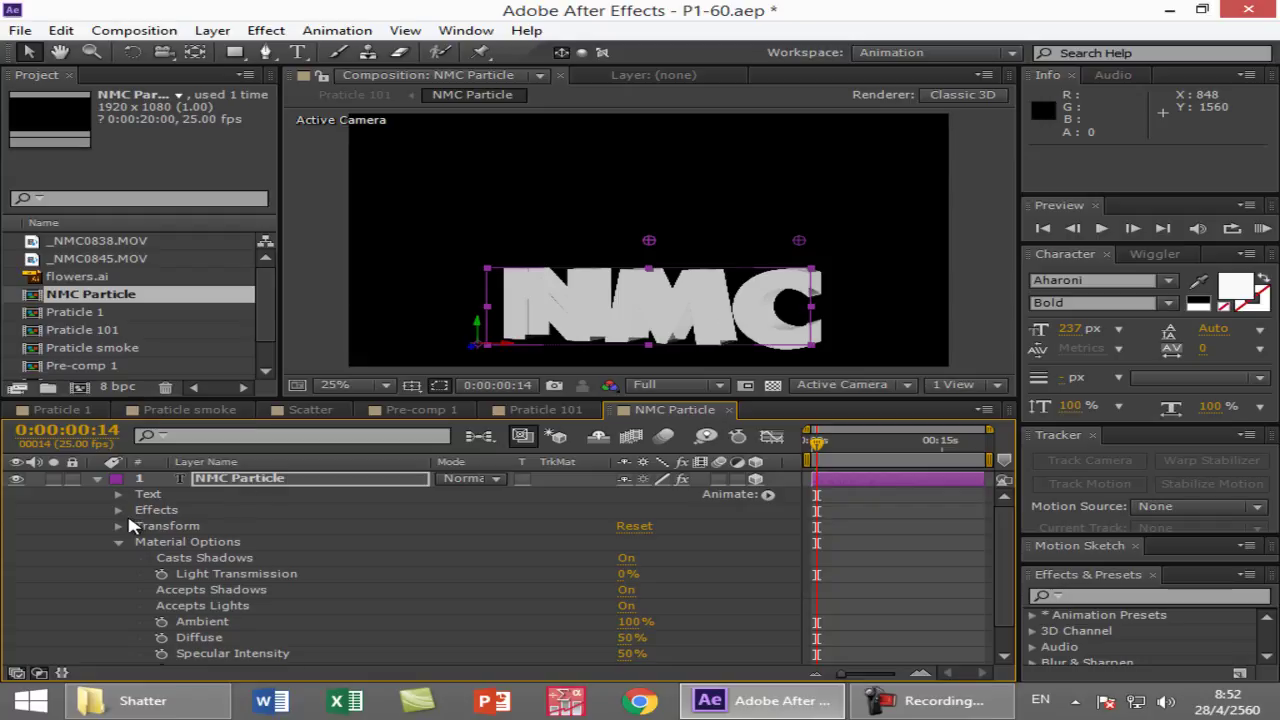
left_click(118, 510)
scroll(117, 520, "down", 1)
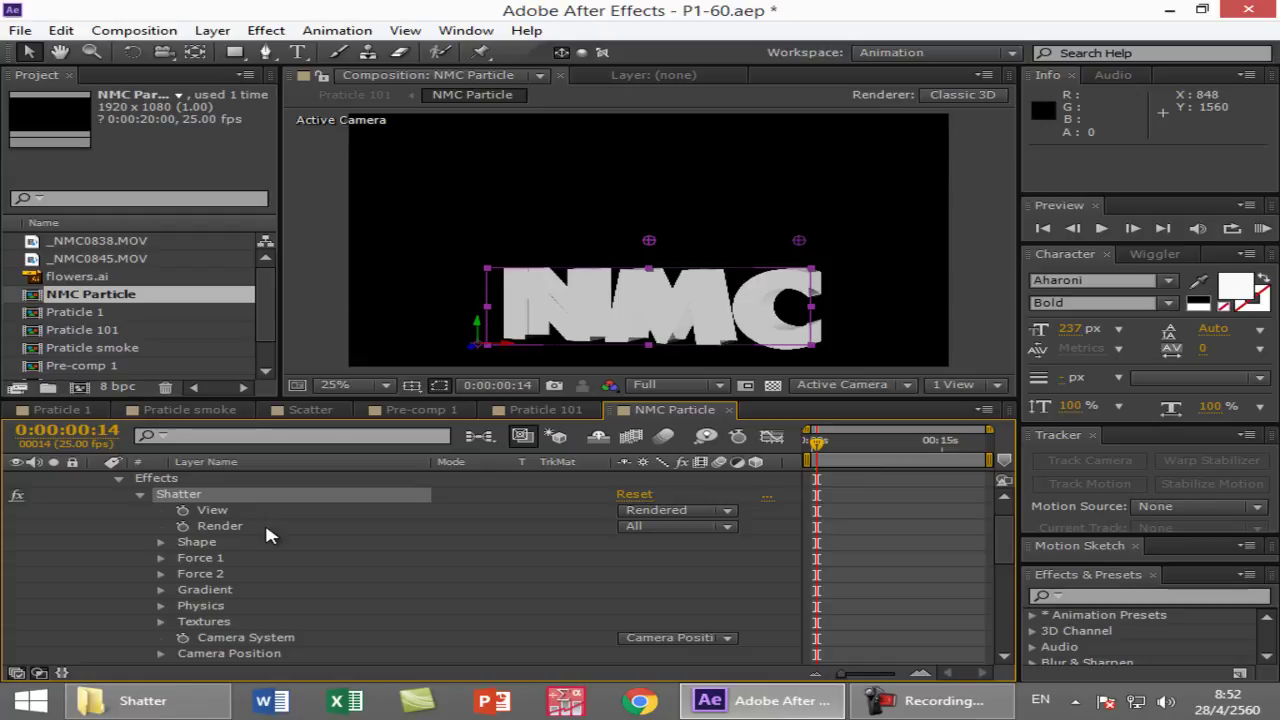
scroll(550, 575, "down", 4)
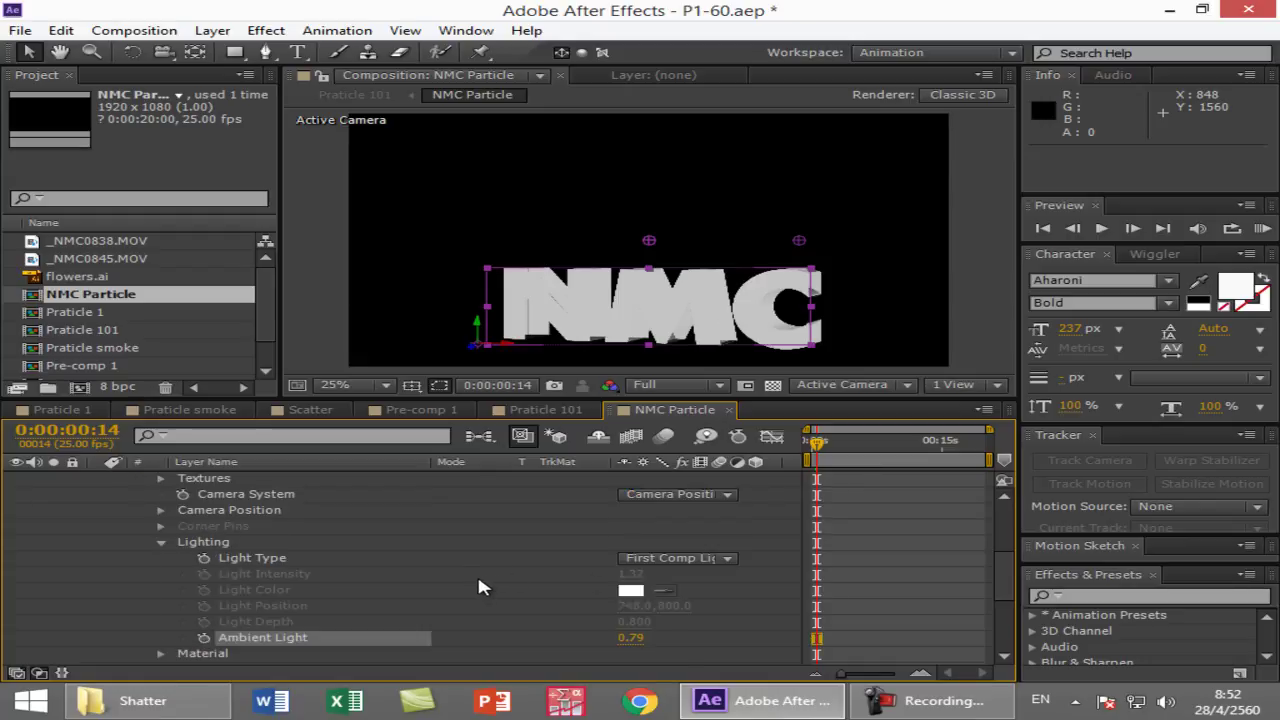
mouse_move(631, 638)
left_mouse_down()
mouse_move(584, 641)
mouse_move(612, 641)
left_mouse_up()
left_click(159, 542)
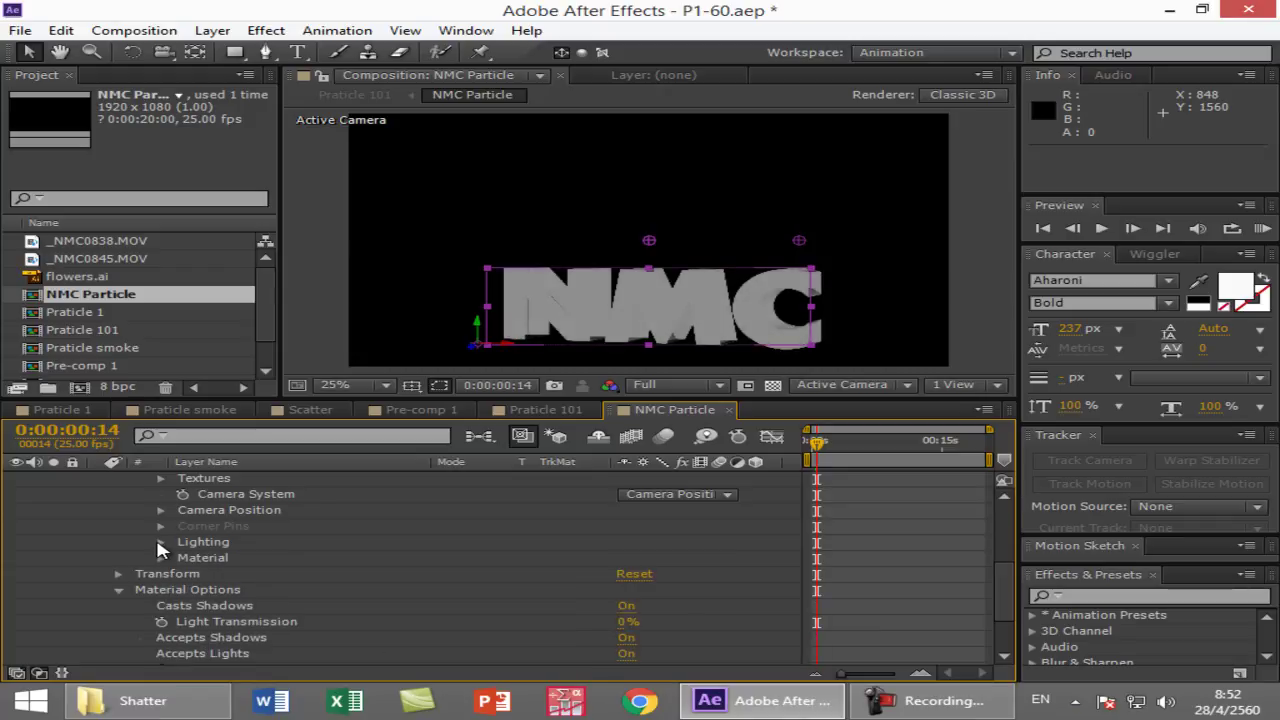
scroll(214, 545, "up", 4)
- Delete Light 1 from the Praticle 101 composition
left_click(545, 412)
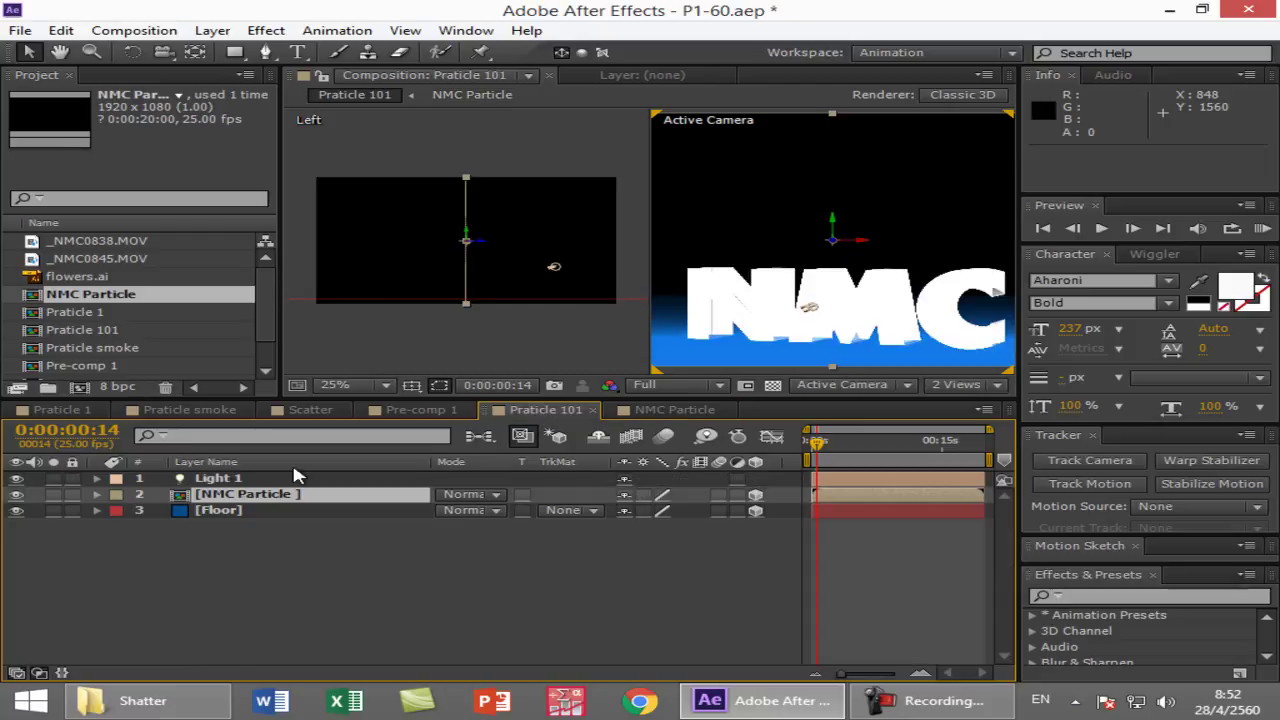
left_click(222, 481)
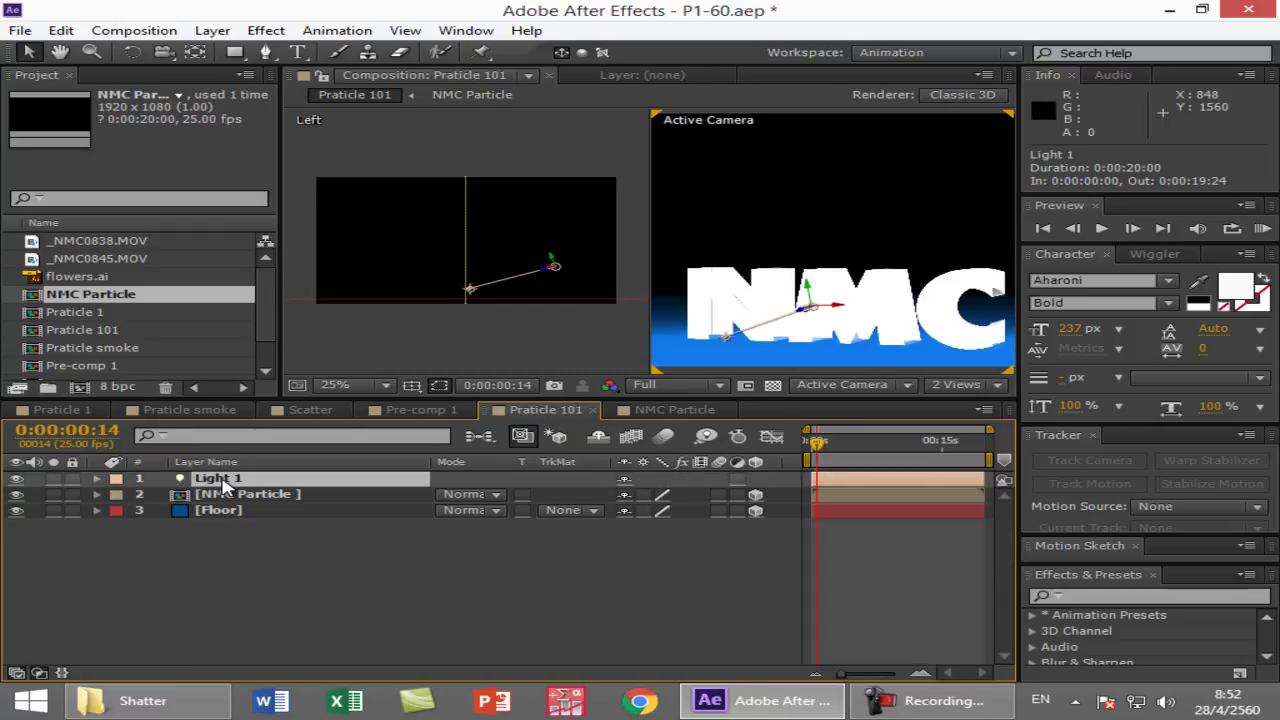
key("Delete")
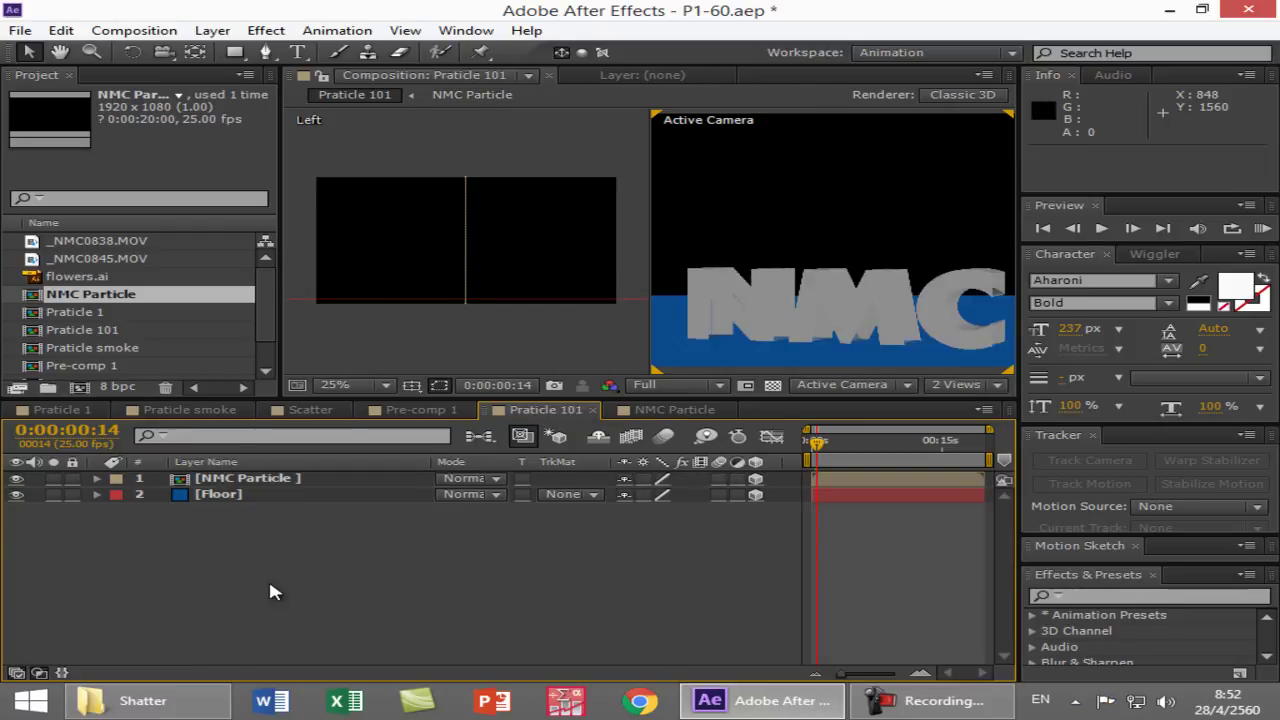
- Add a Parallel light named Light 1 with 213% intensity and a 1319 radius to the NMC Particle composition
double_click(271, 478)
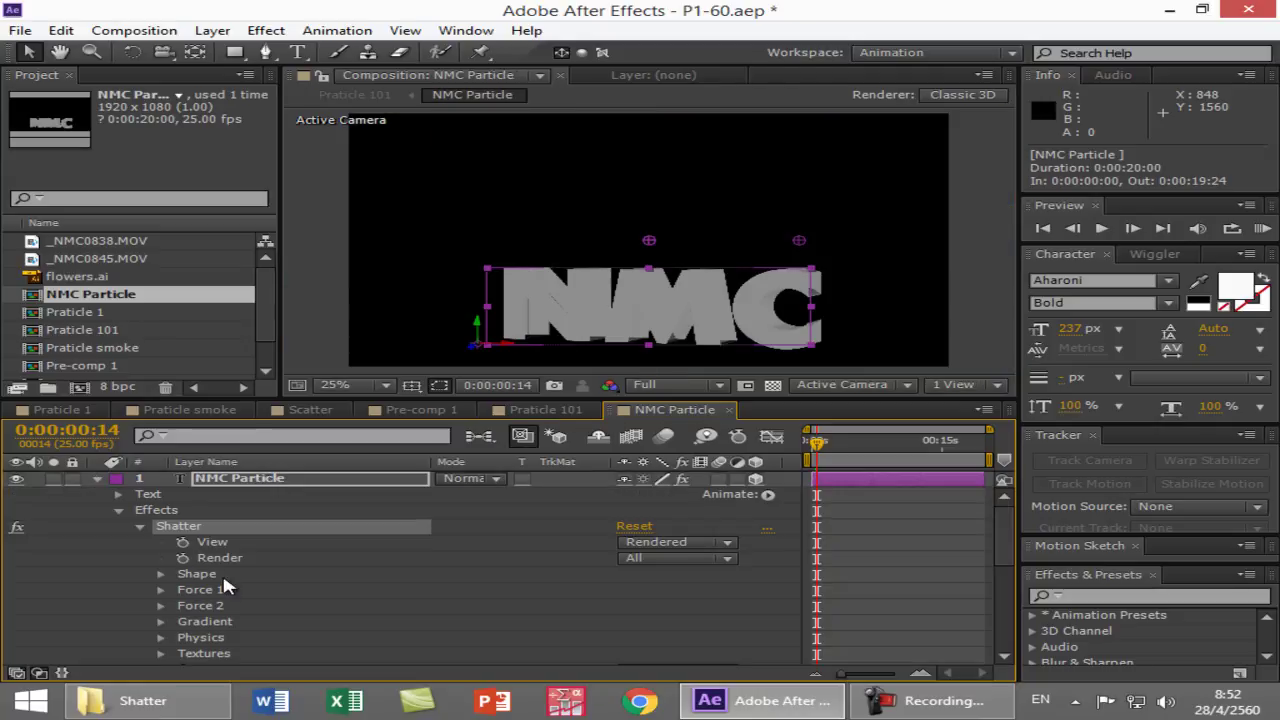
left_click(96, 478)
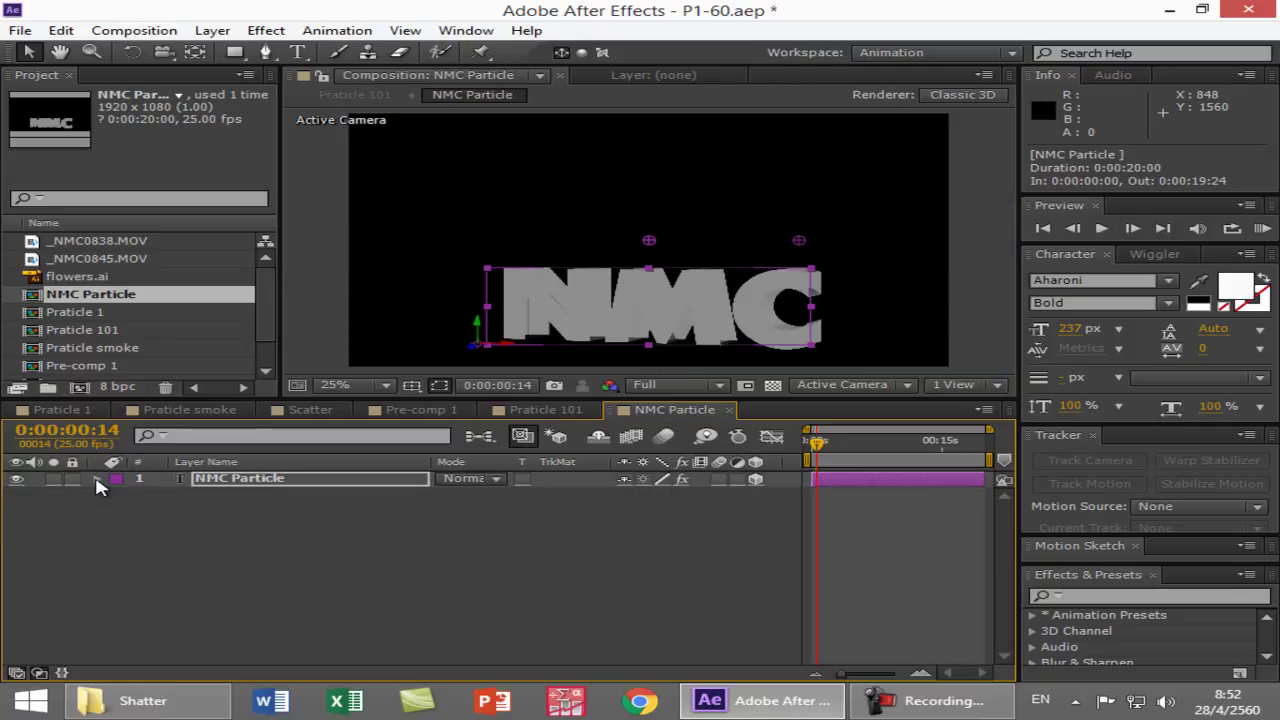
right_click(275, 519)
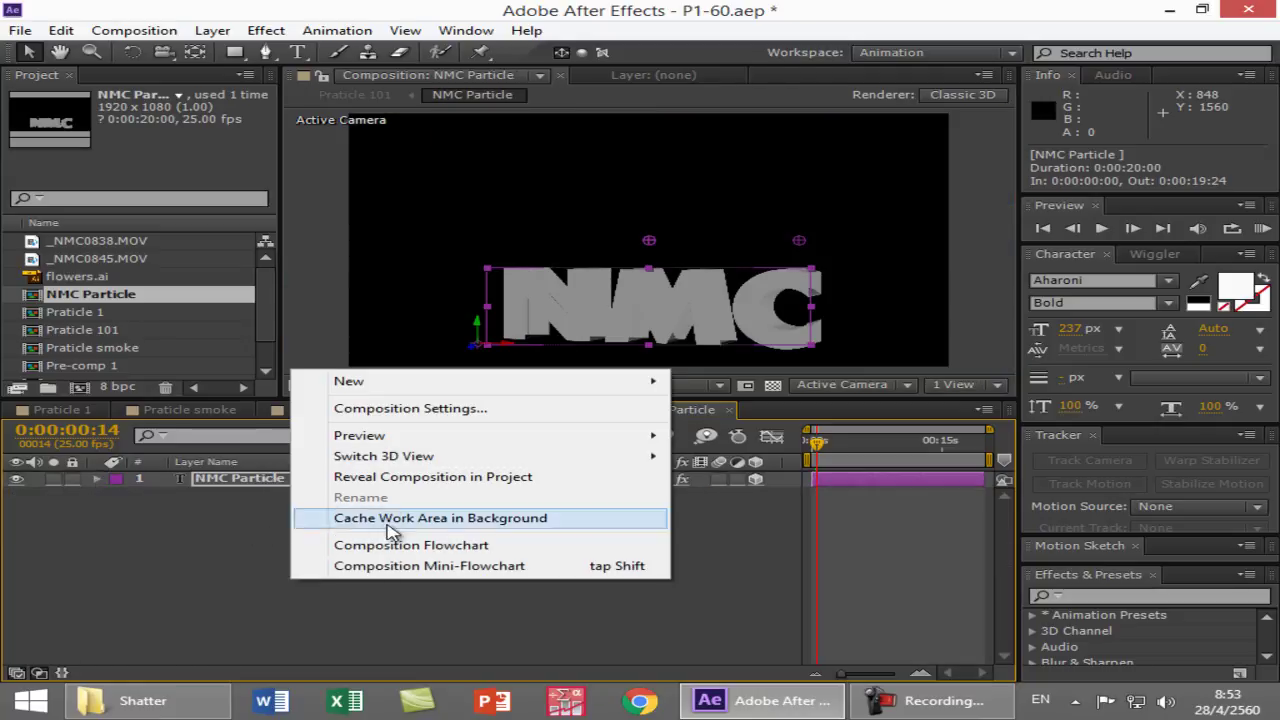
mouse_move(392, 385)
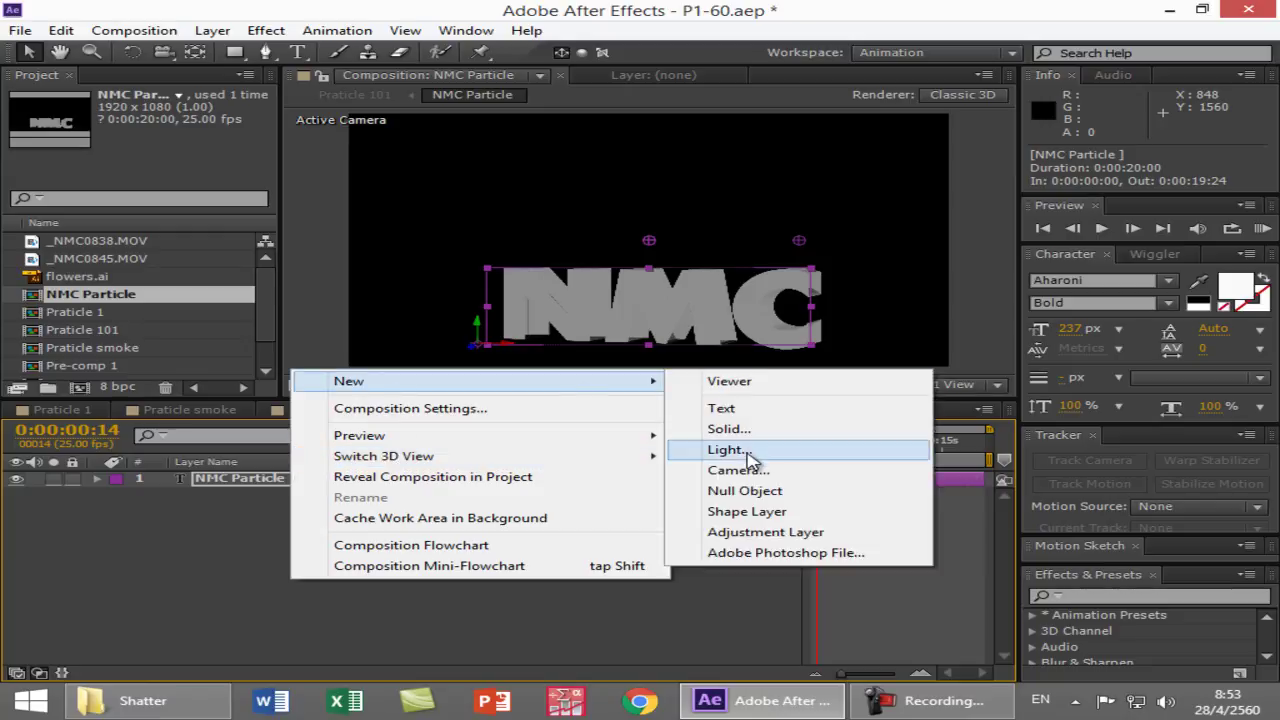
left_click(727, 450)
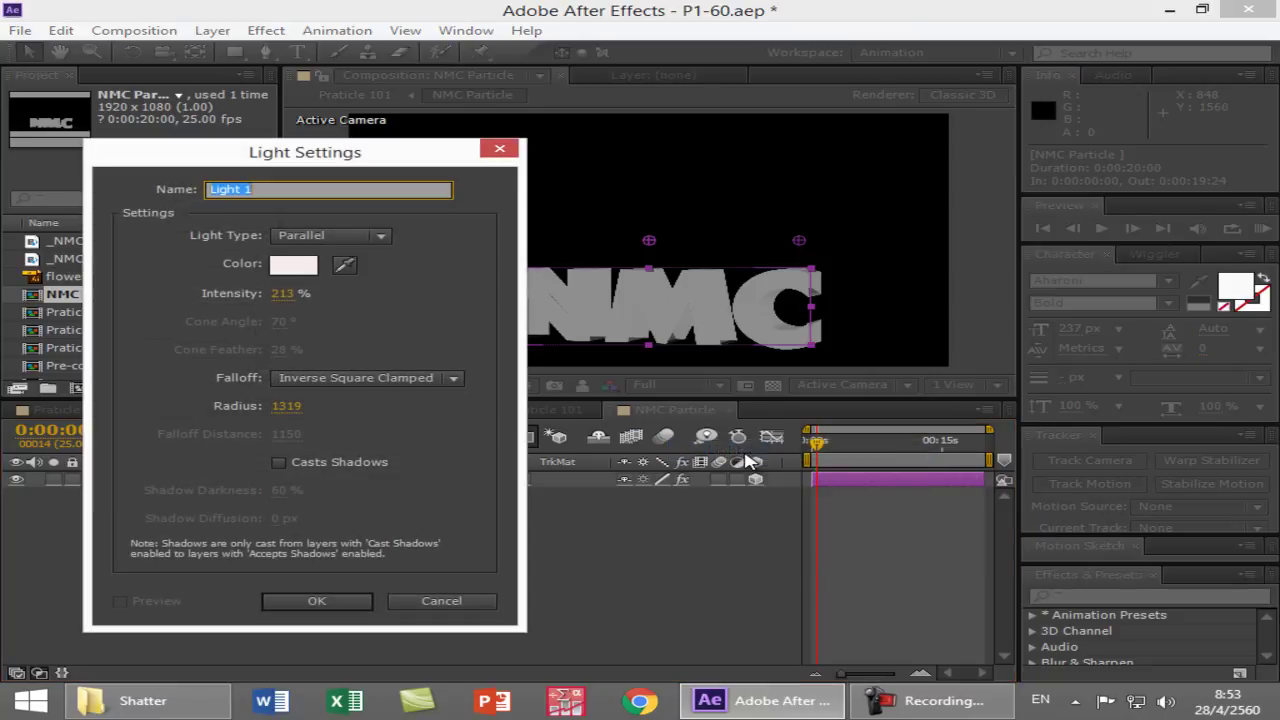
left_click(318, 603)
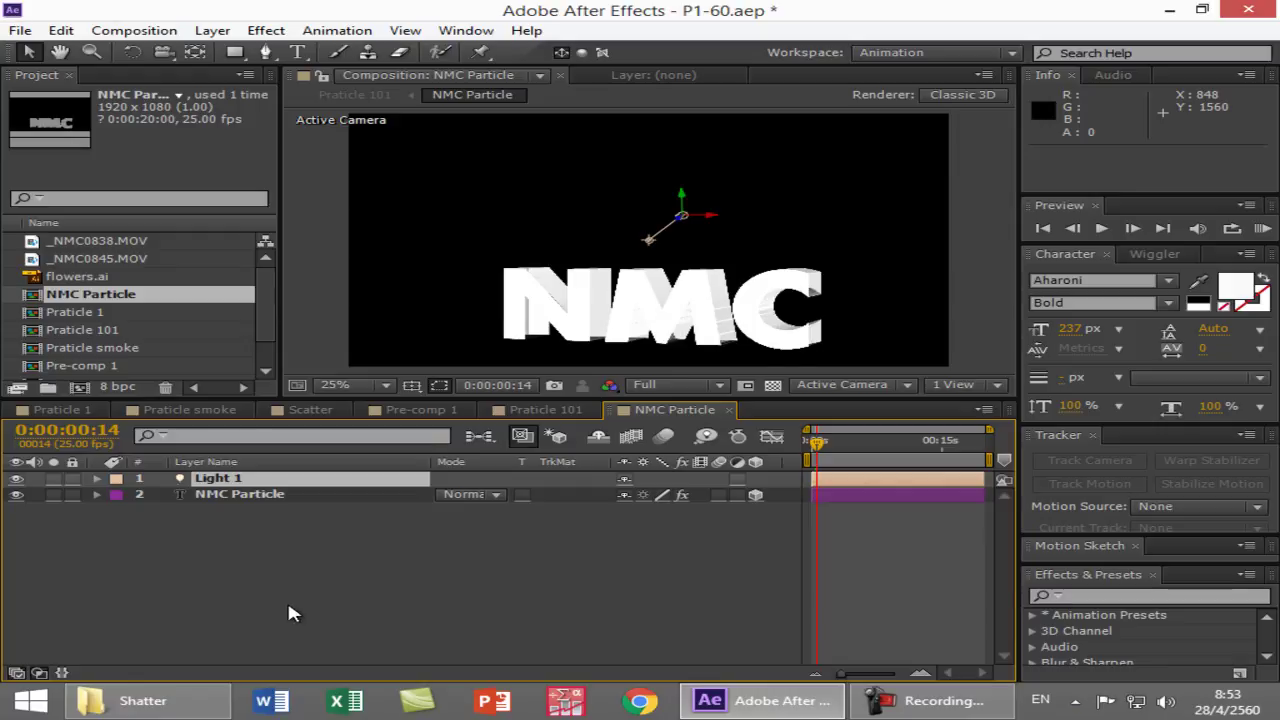
- Move Light 1 down to the NMC text, at about 1180, 663, -682, and check the result in Praticle 101
mouse_move(648, 245)
left_mouse_down()
mouse_move(623, 292)
mouse_move(638, 252)
left_mouse_up()
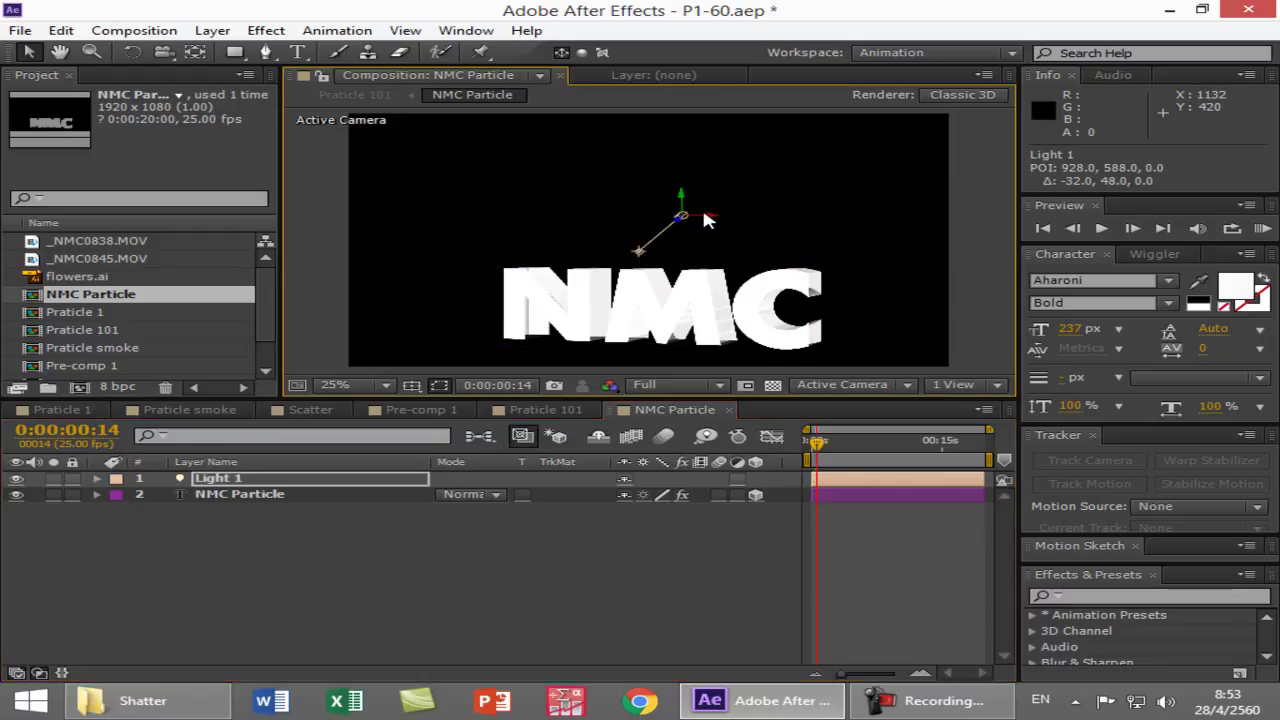
left_click_drag(695, 202, 790, 286)
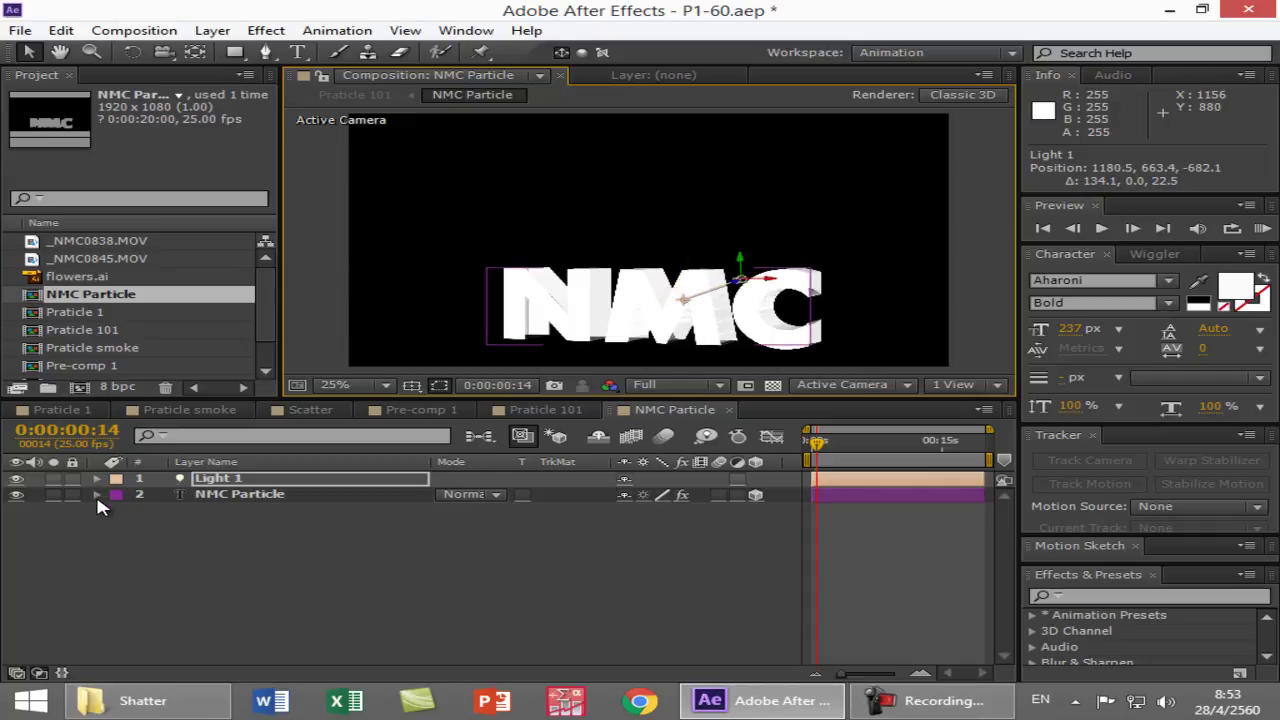
left_click(540, 409)
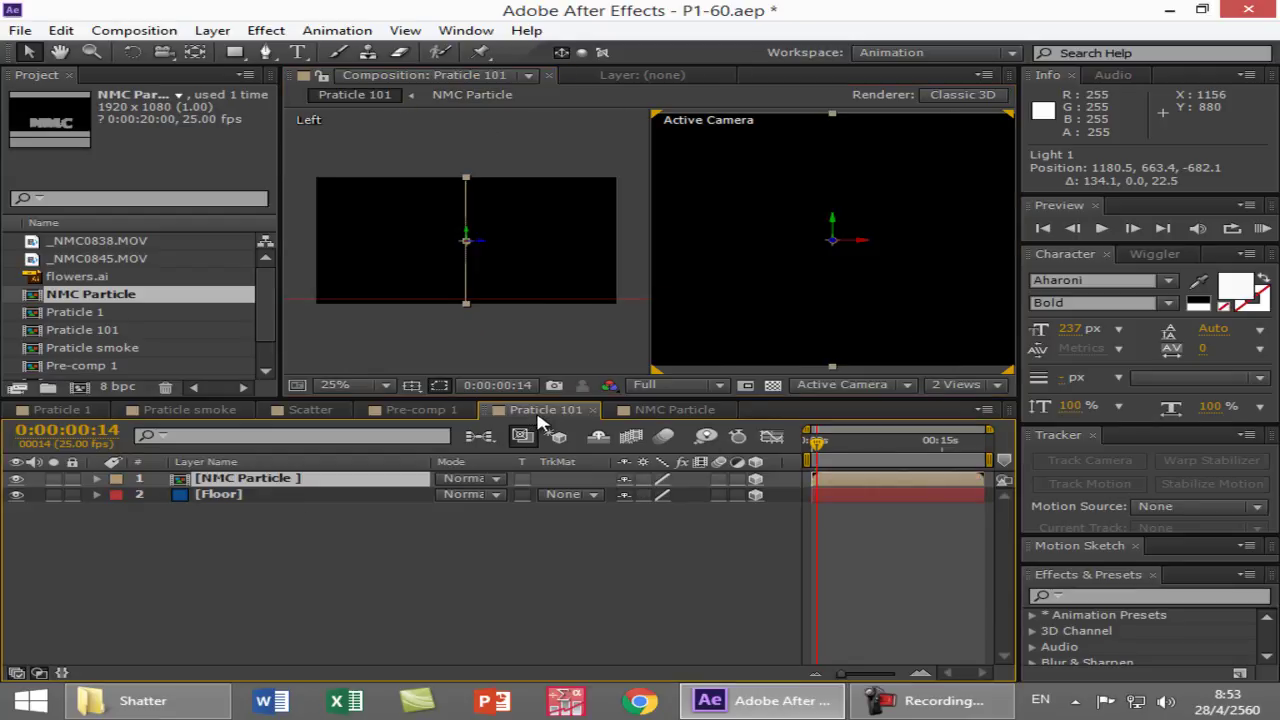
double_click(276, 481)
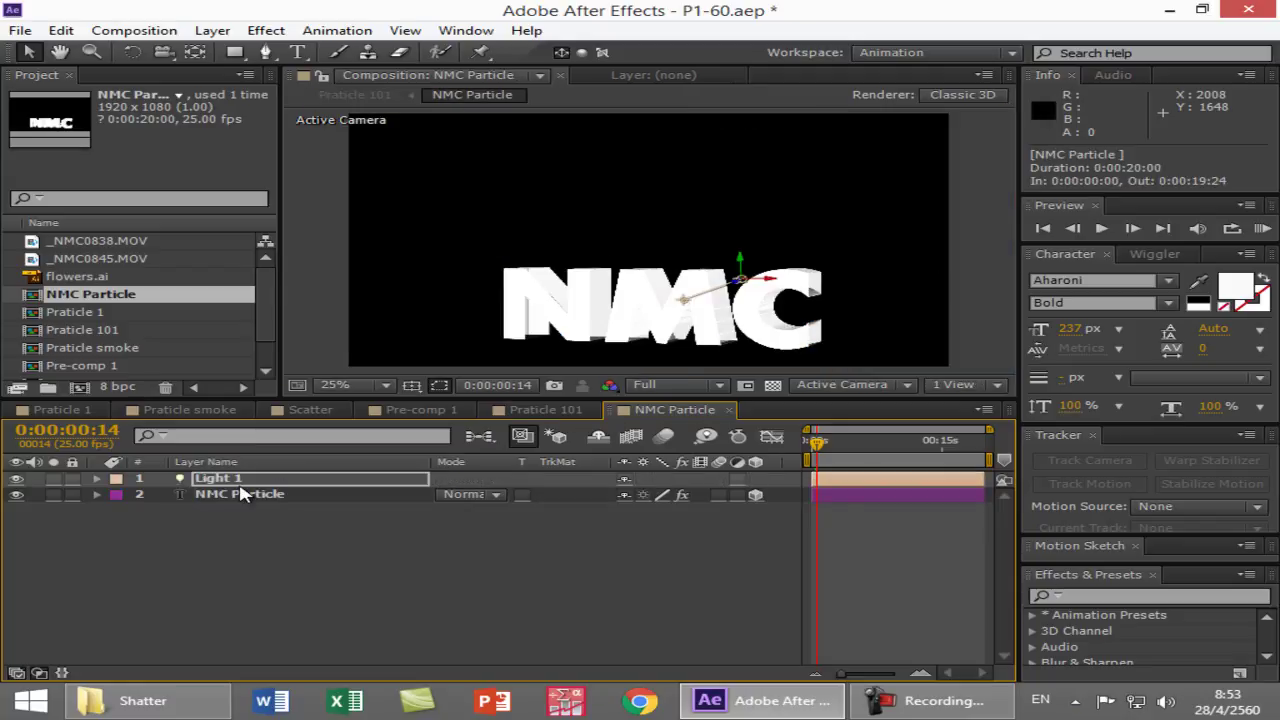
- Set the Ambient Light in the NMC Particle text layer's Shatter lighting settings to 0.00
left_click(240, 499)
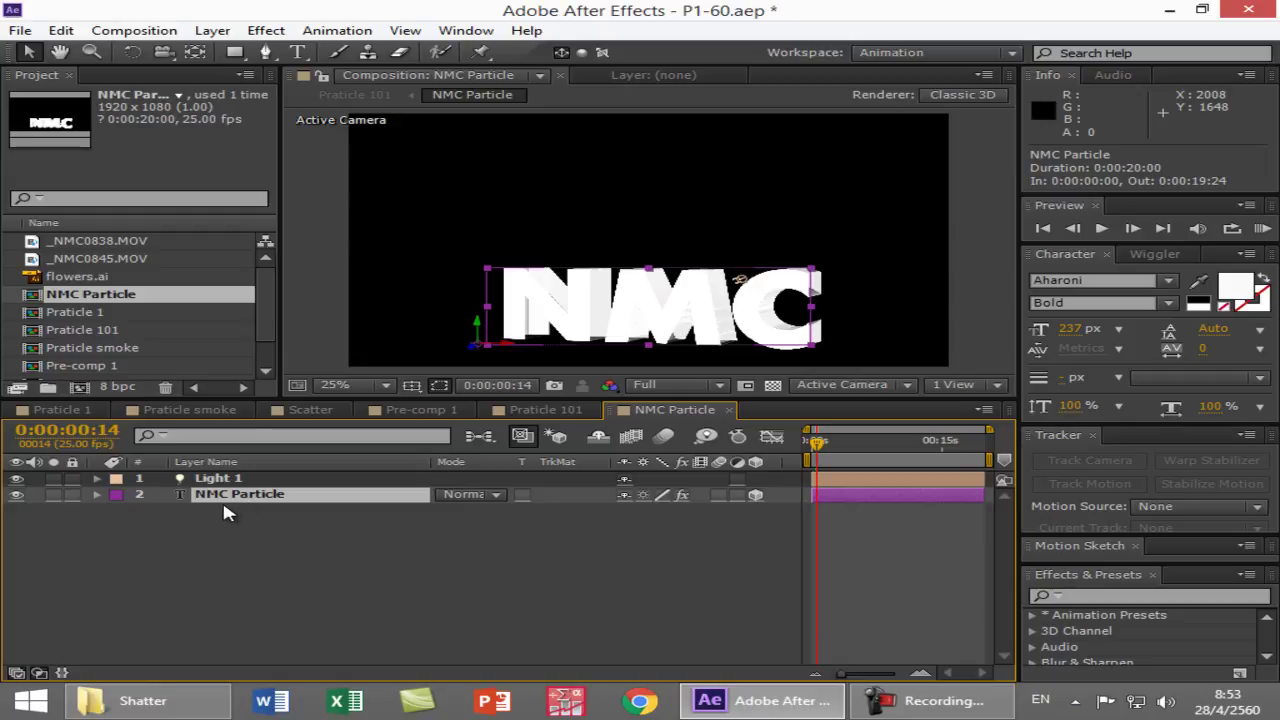
left_click(97, 495)
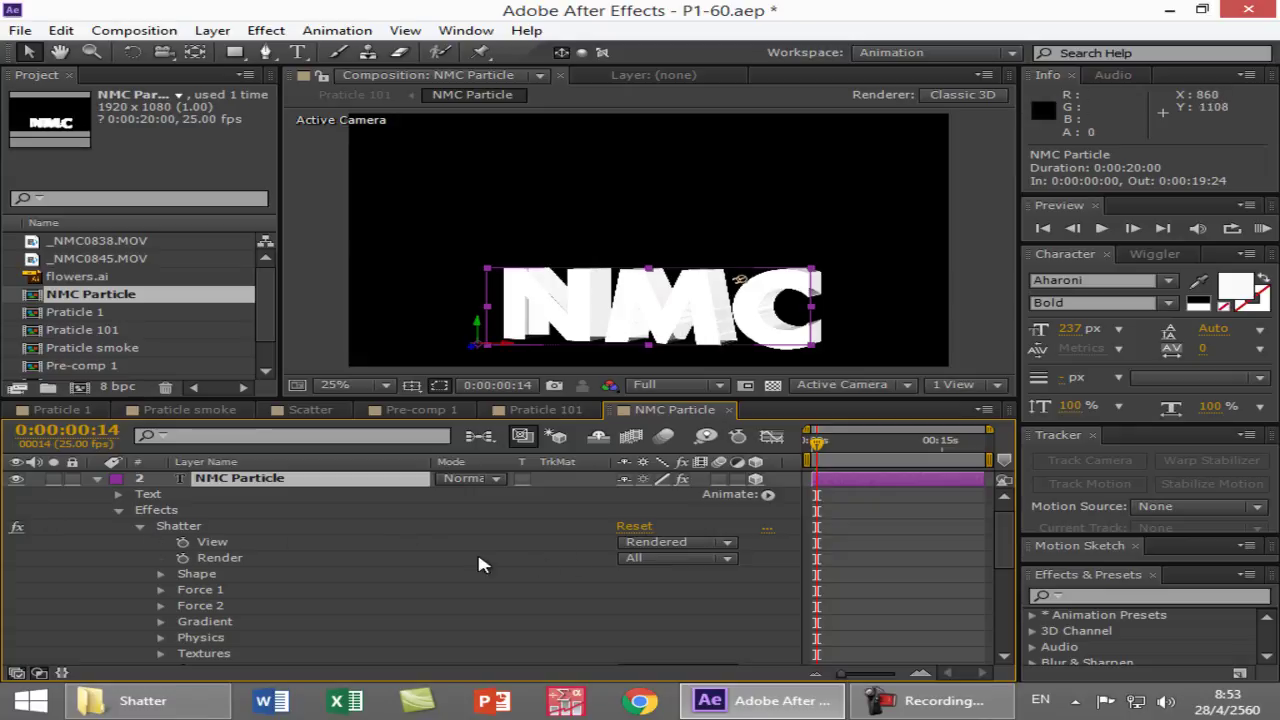
scroll(363, 598, "down", 3)
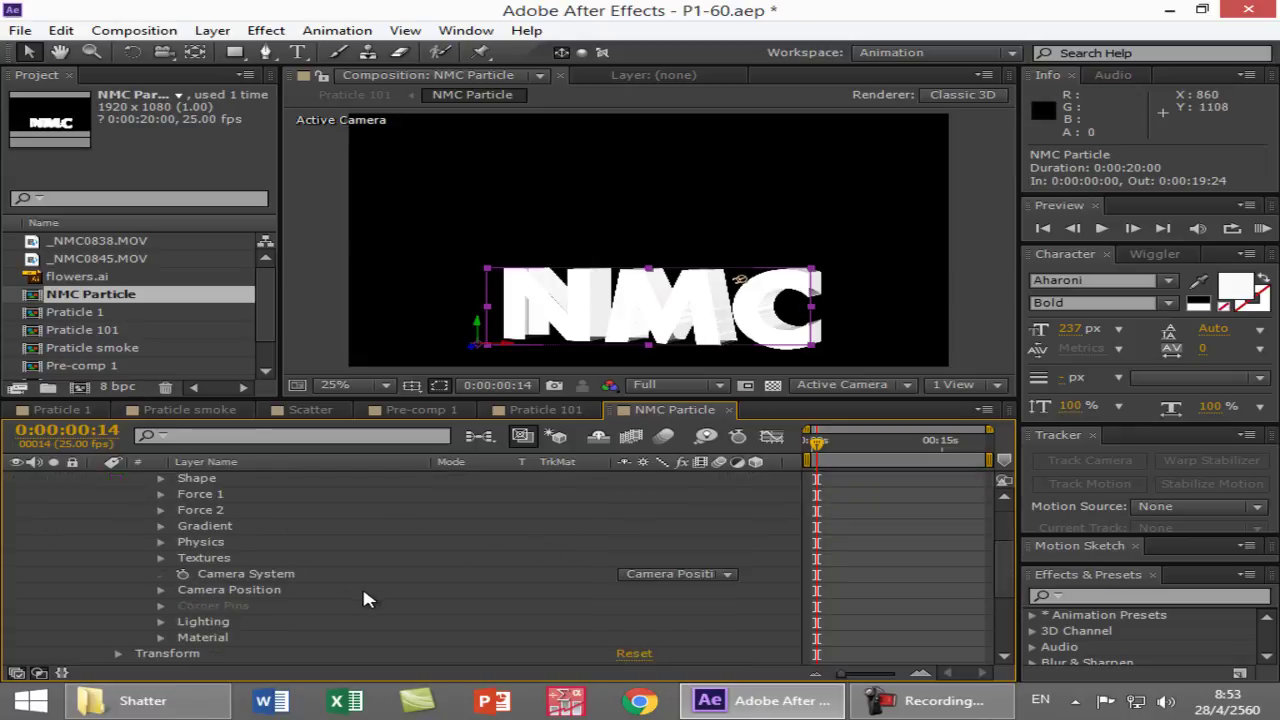
left_click(160, 621)
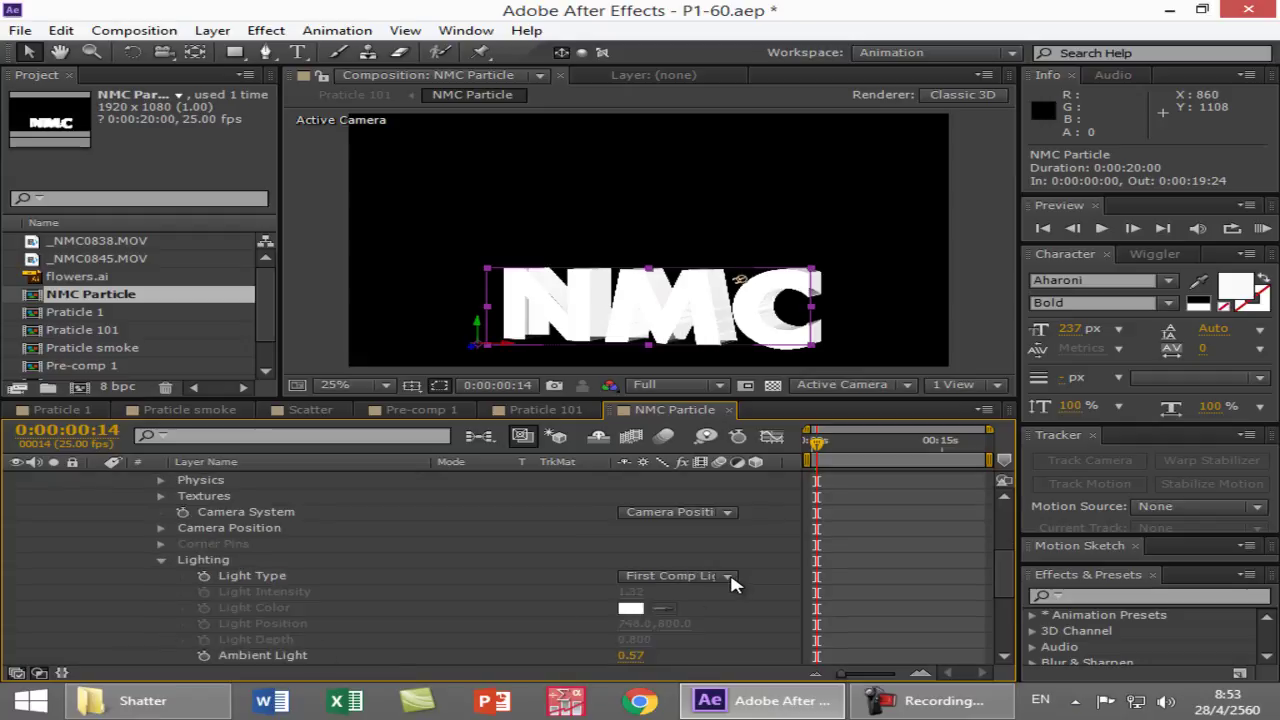
left_click_drag(630, 656, 548, 667)
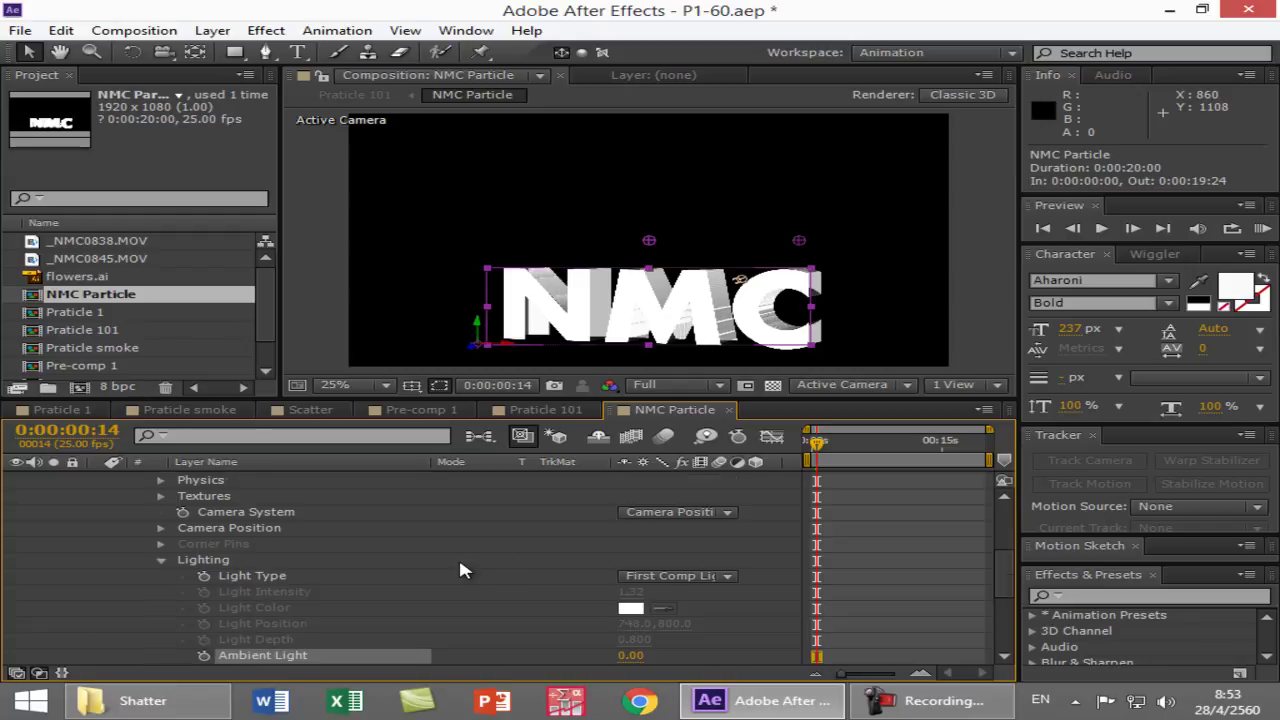
scroll(459, 560, "up", 5)
key("ctrl+alt+shift+l")
key("Return")
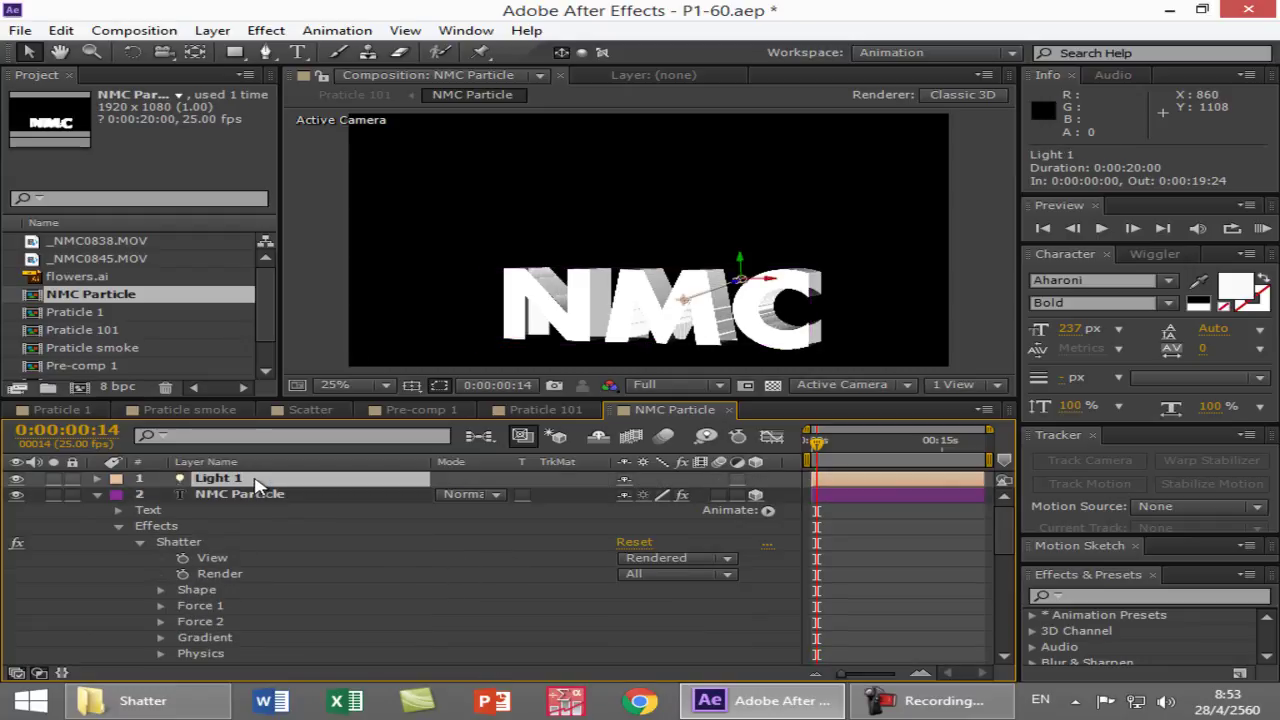
left_click(260, 492)
left_click(244, 476)
- Save the project as a new file named P2-101 shatter 60.aep in the Practicle folder
left_click(20, 30)
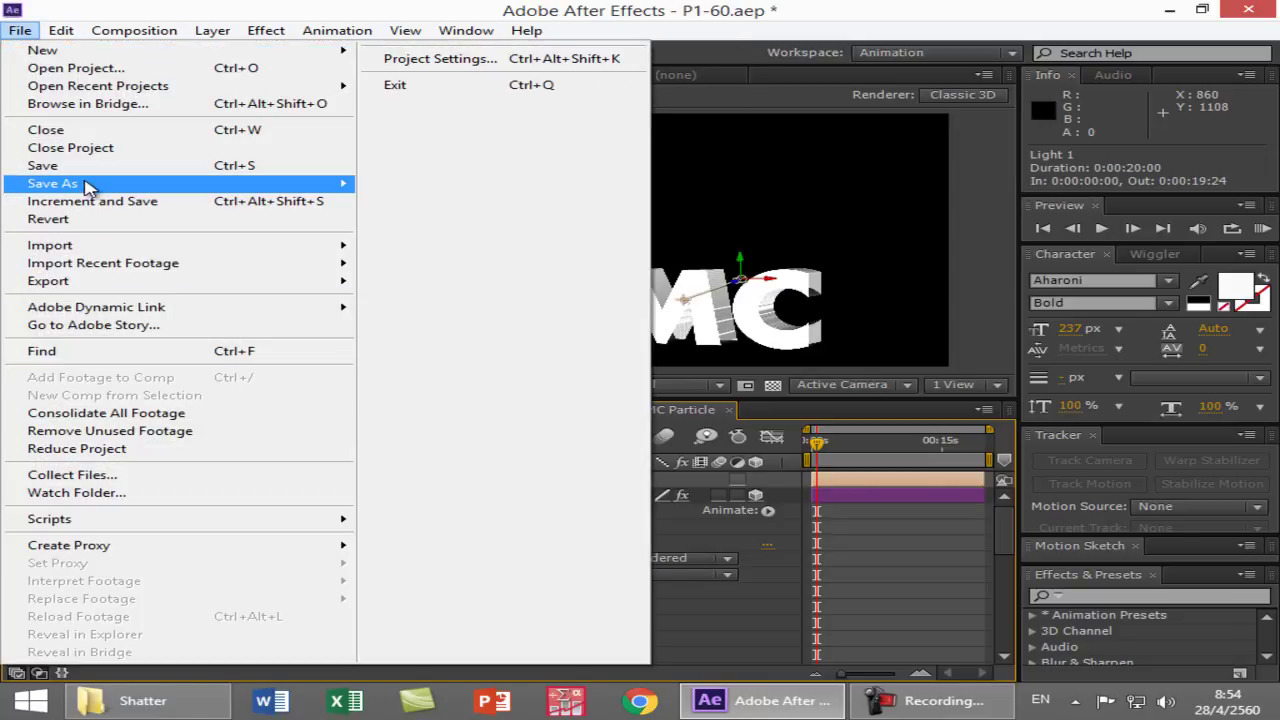
mouse_move(139, 189)
left_click(462, 186)
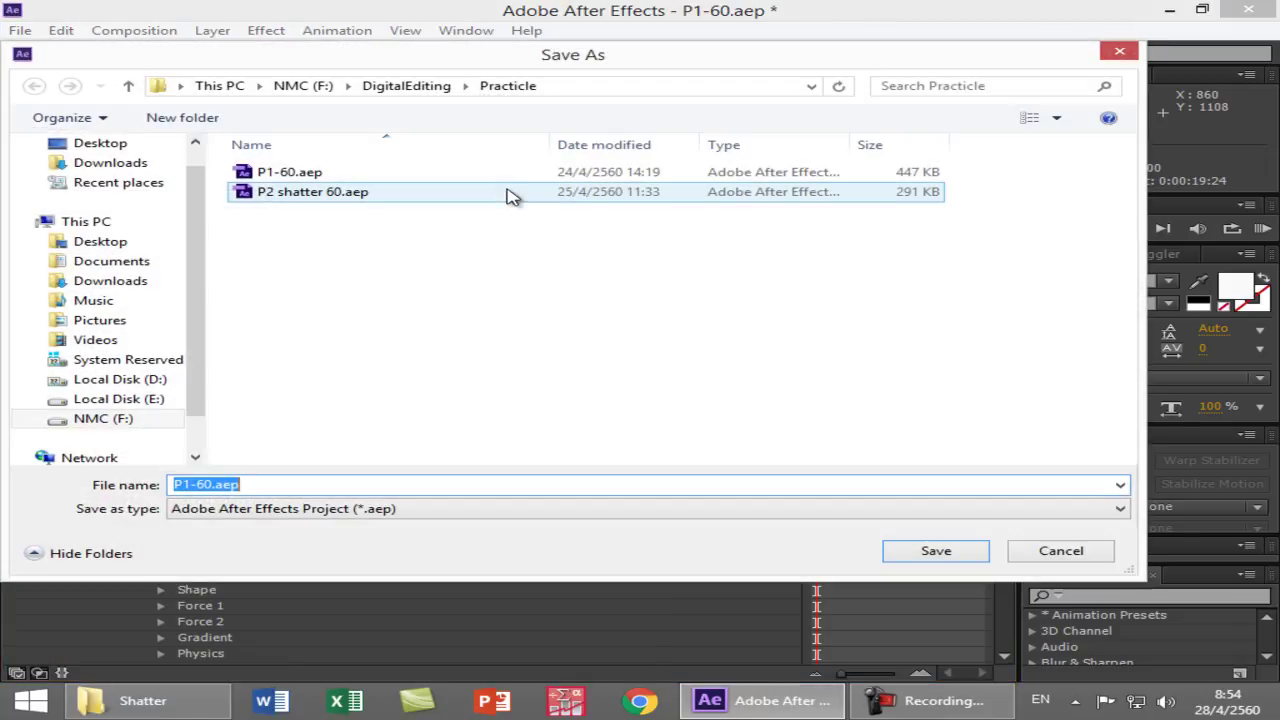
left_click(318, 196)
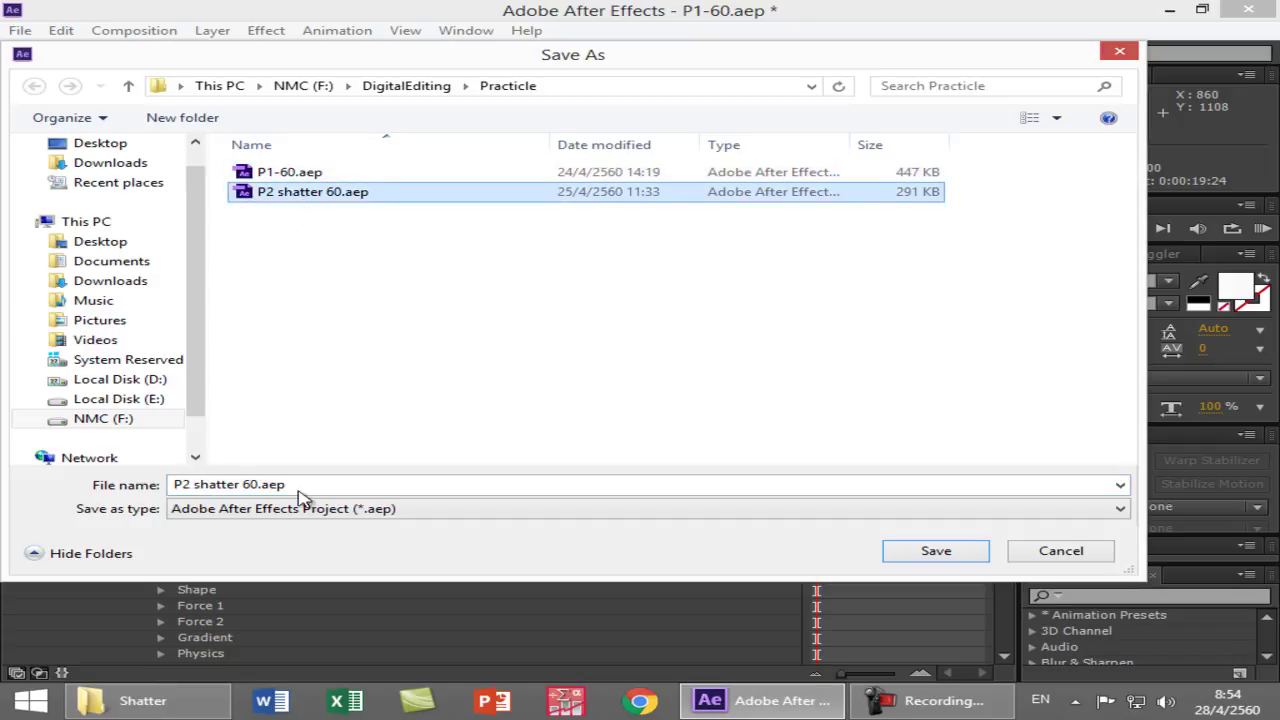
left_click(192, 486)
left_click(192, 486)
type("-101")
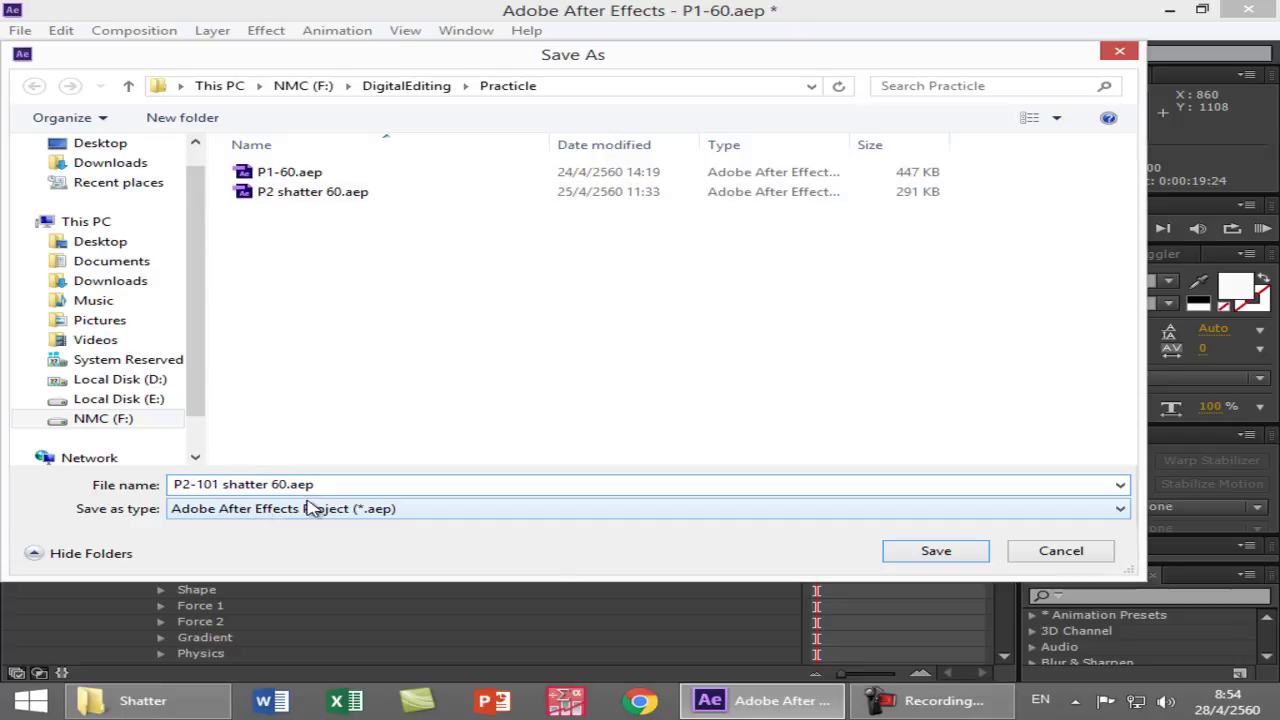
left_click(926, 552)
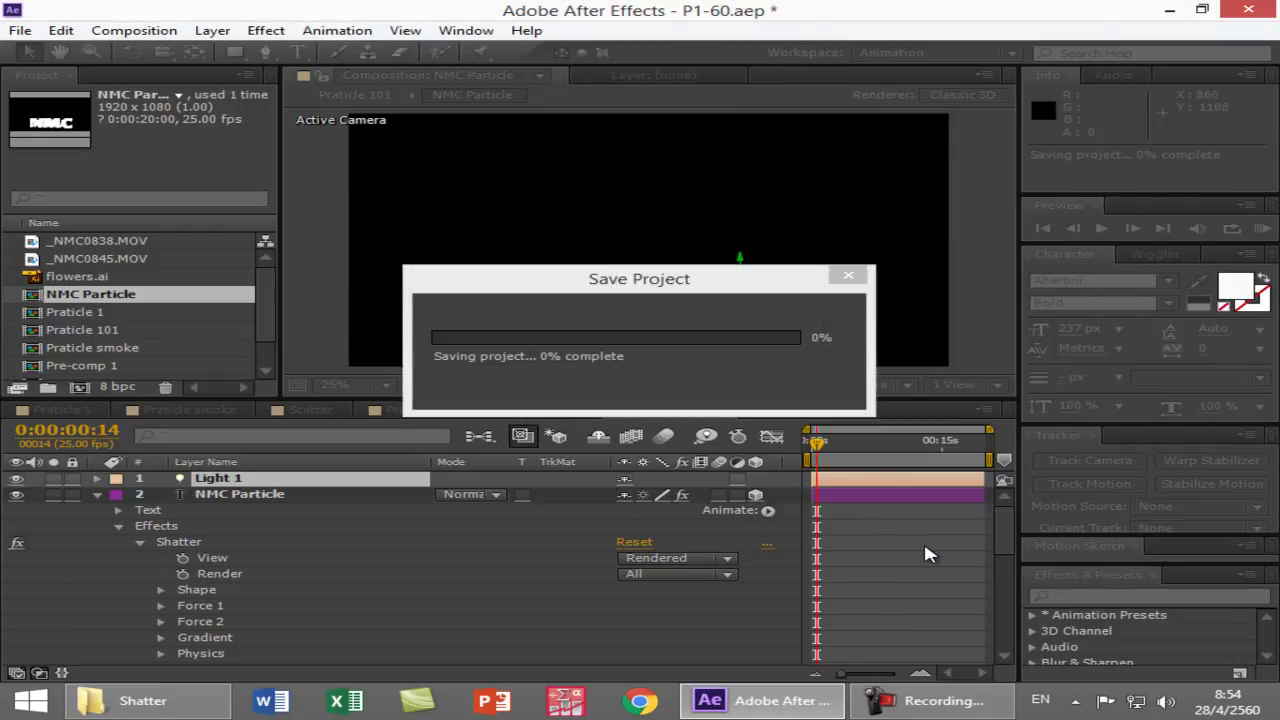
left_click(20, 31)
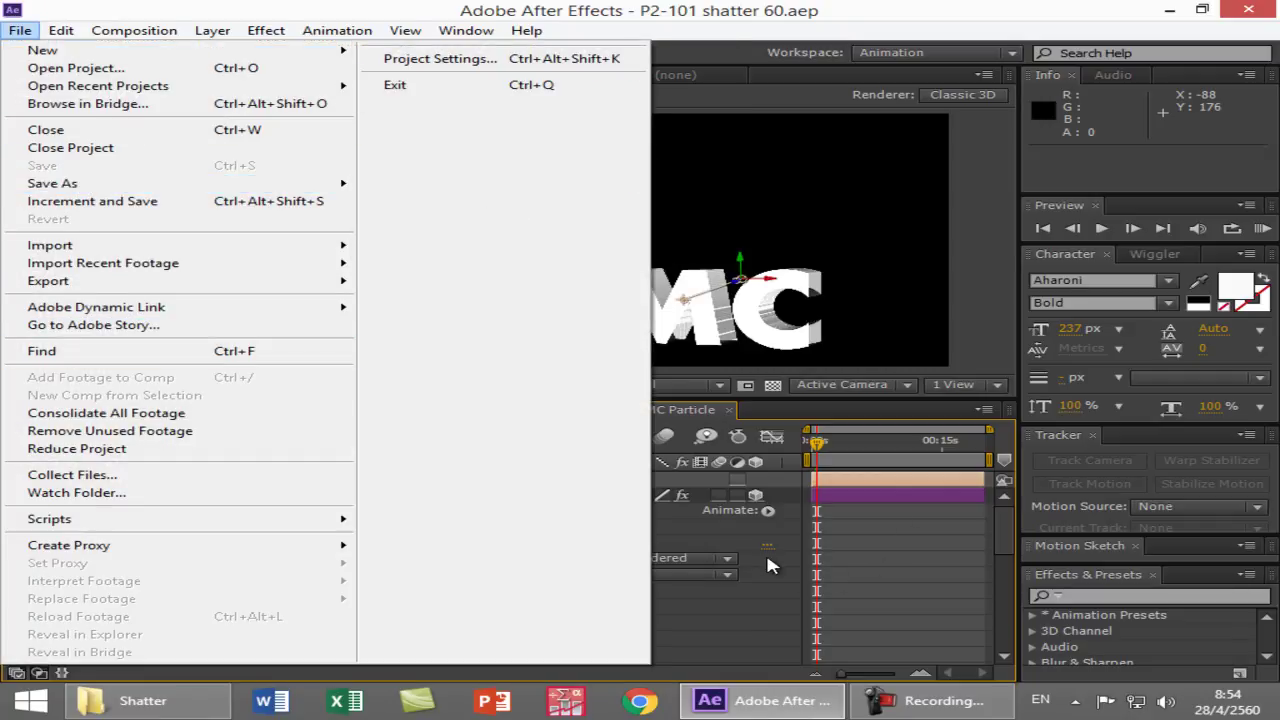
left_click(773, 594)
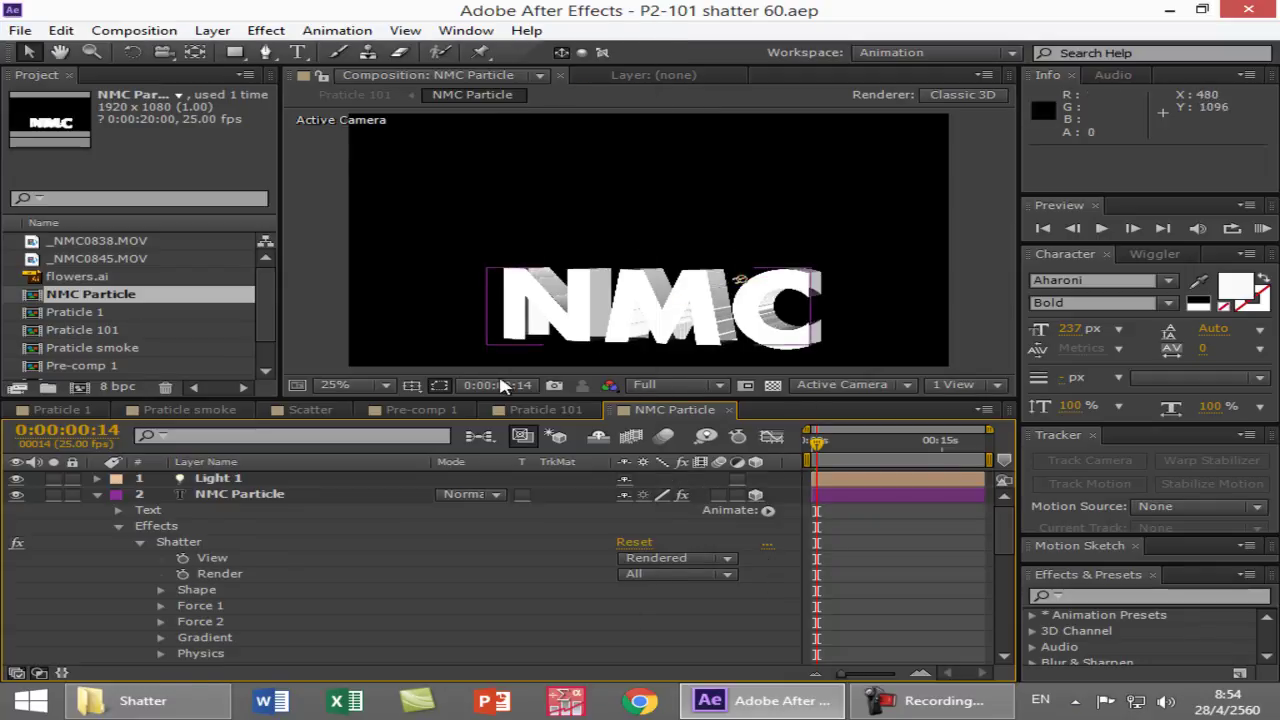
left_click(262, 497)
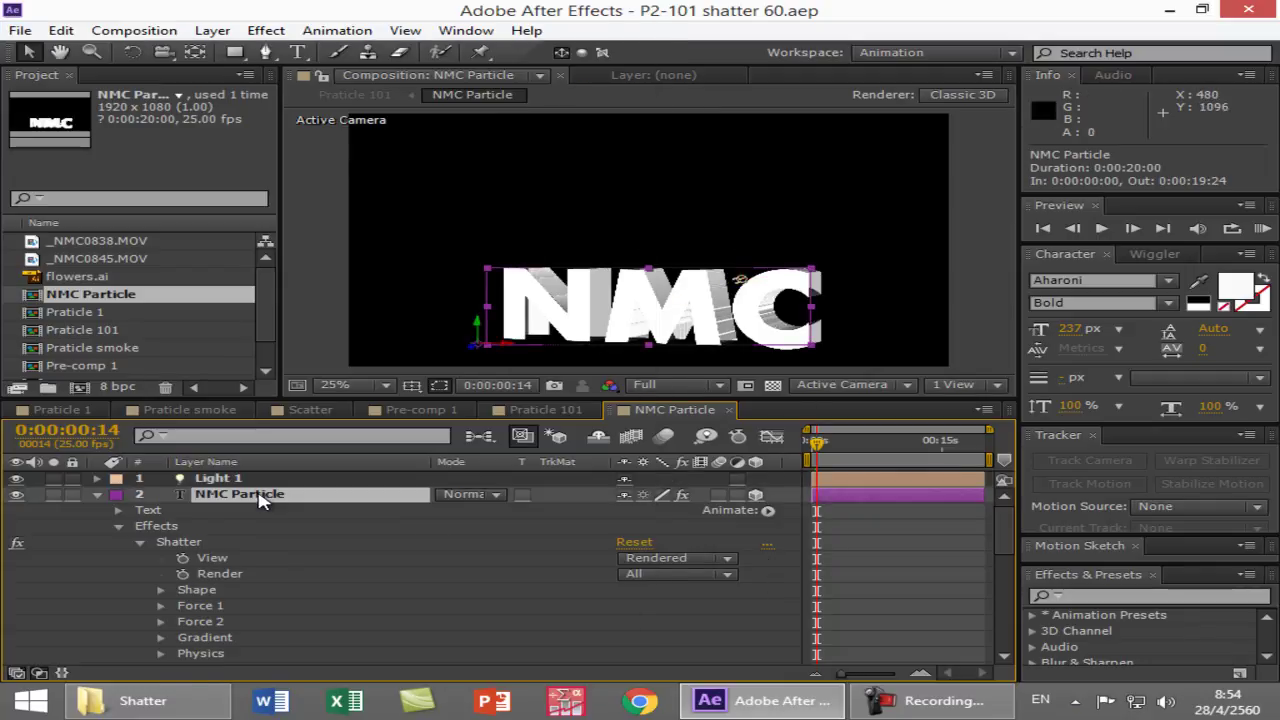
left_click(164, 545)
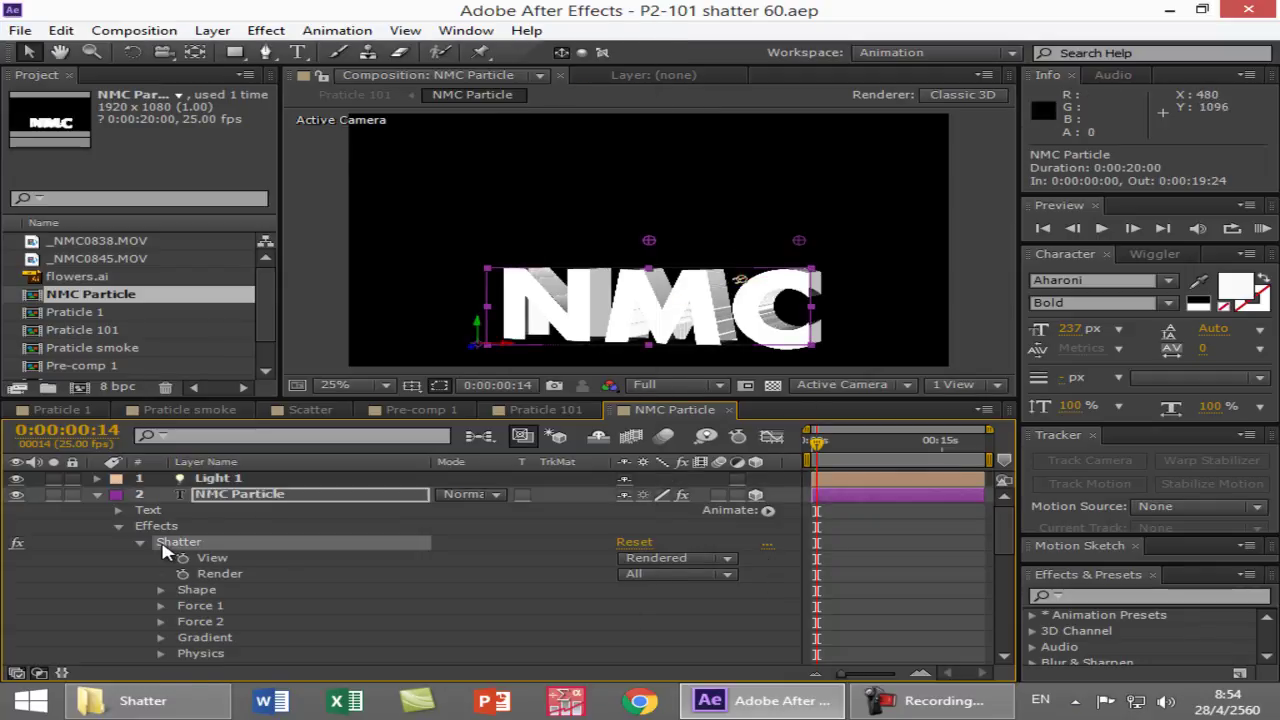
left_click(260, 500)
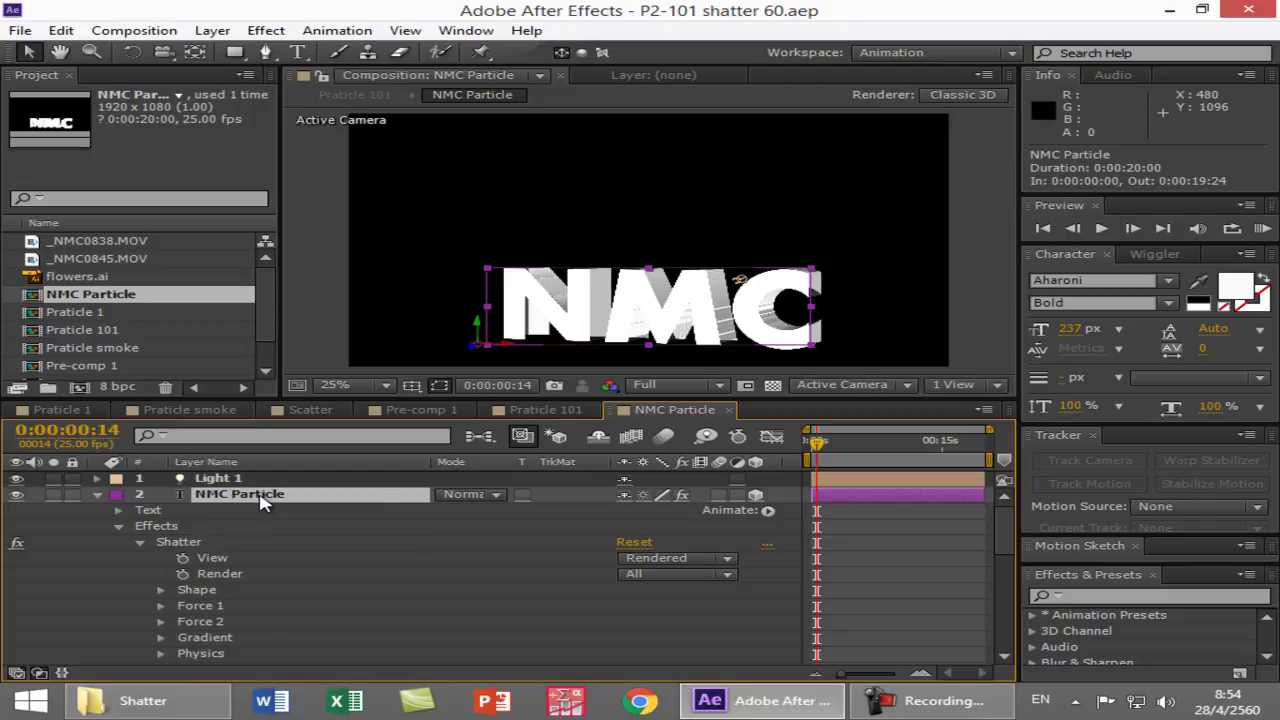
left_click(232, 481)
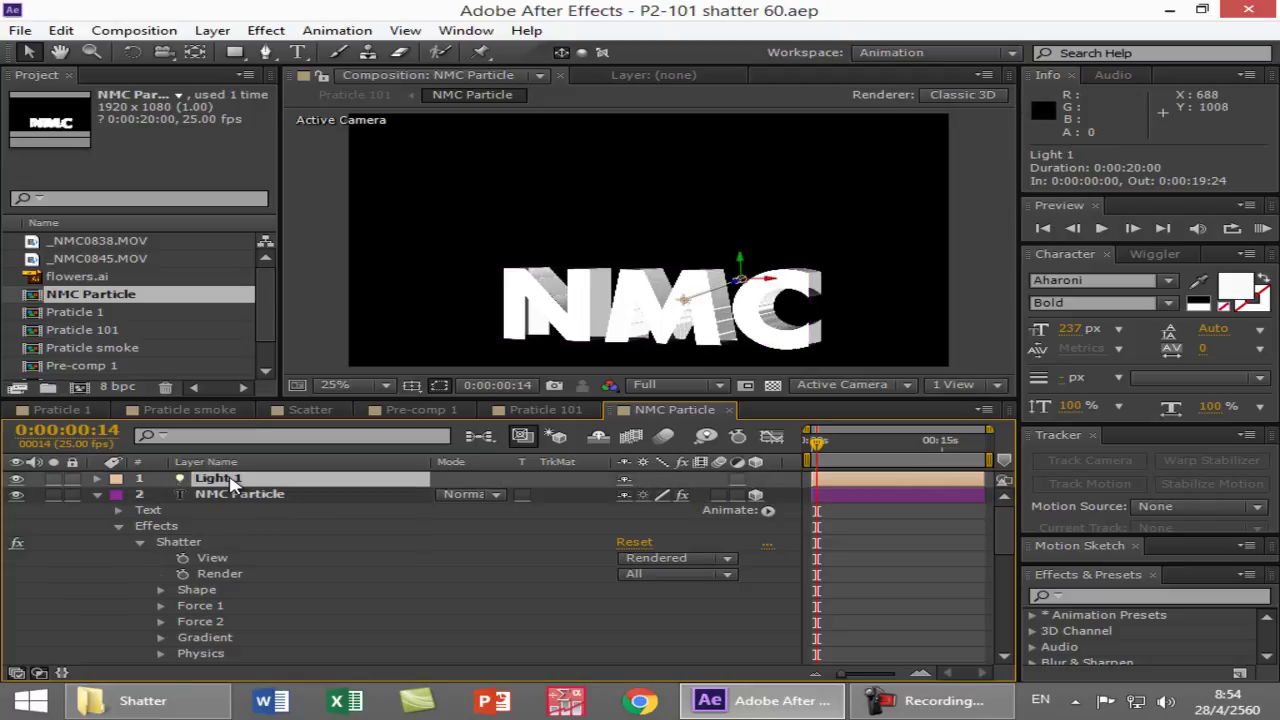
left_click(236, 497)
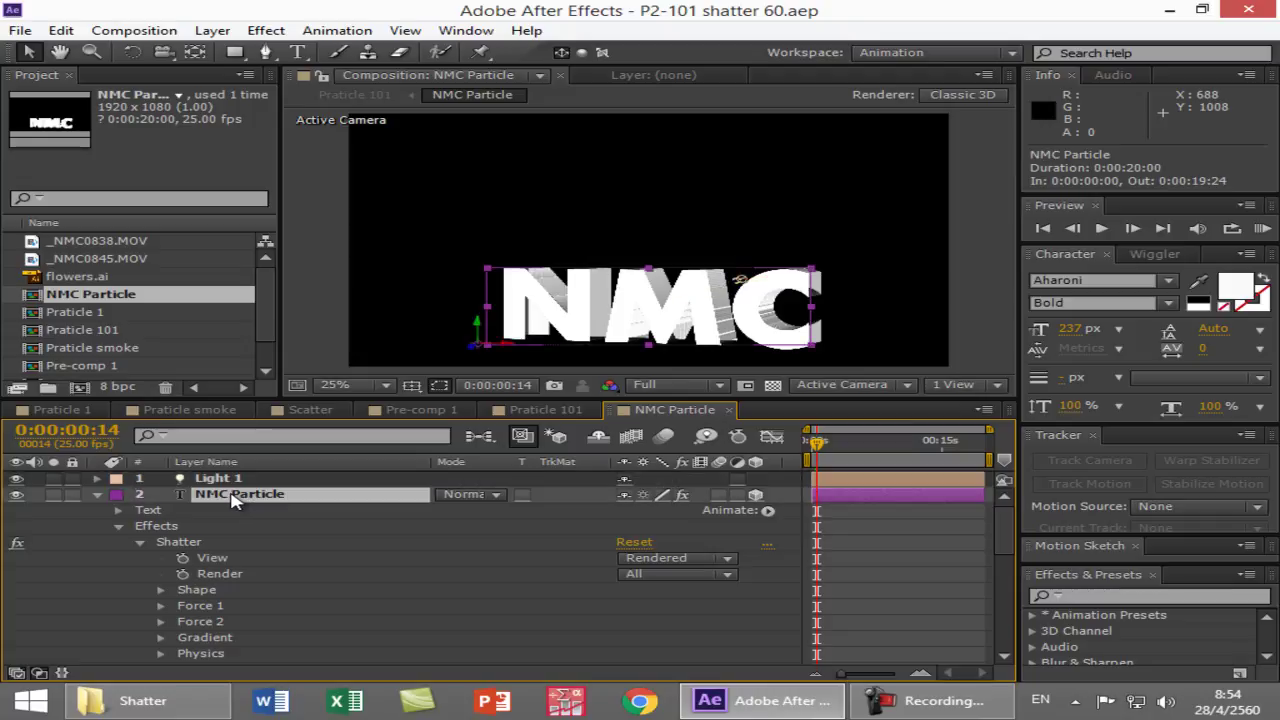
- Open the recent project P2 shatter 60.aep for reference and switch to the Animation workspace
left_click(20, 30)
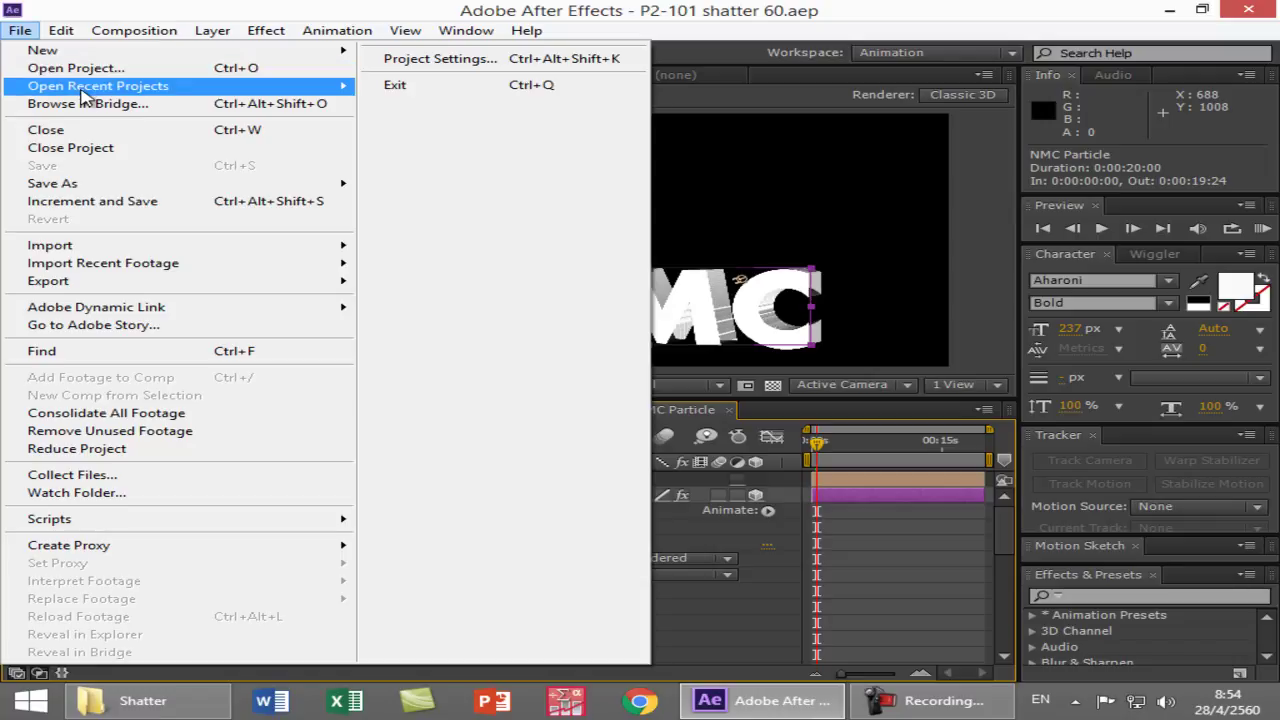
mouse_move(85, 90)
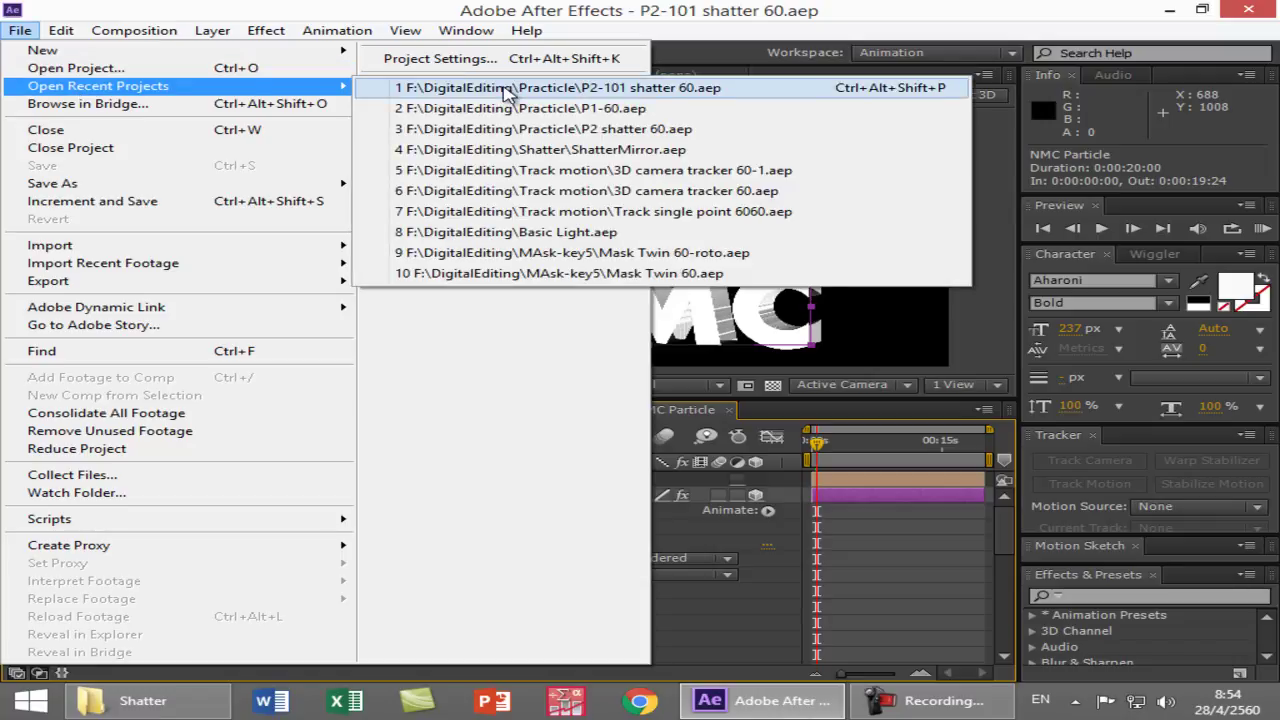
left_click(514, 129)
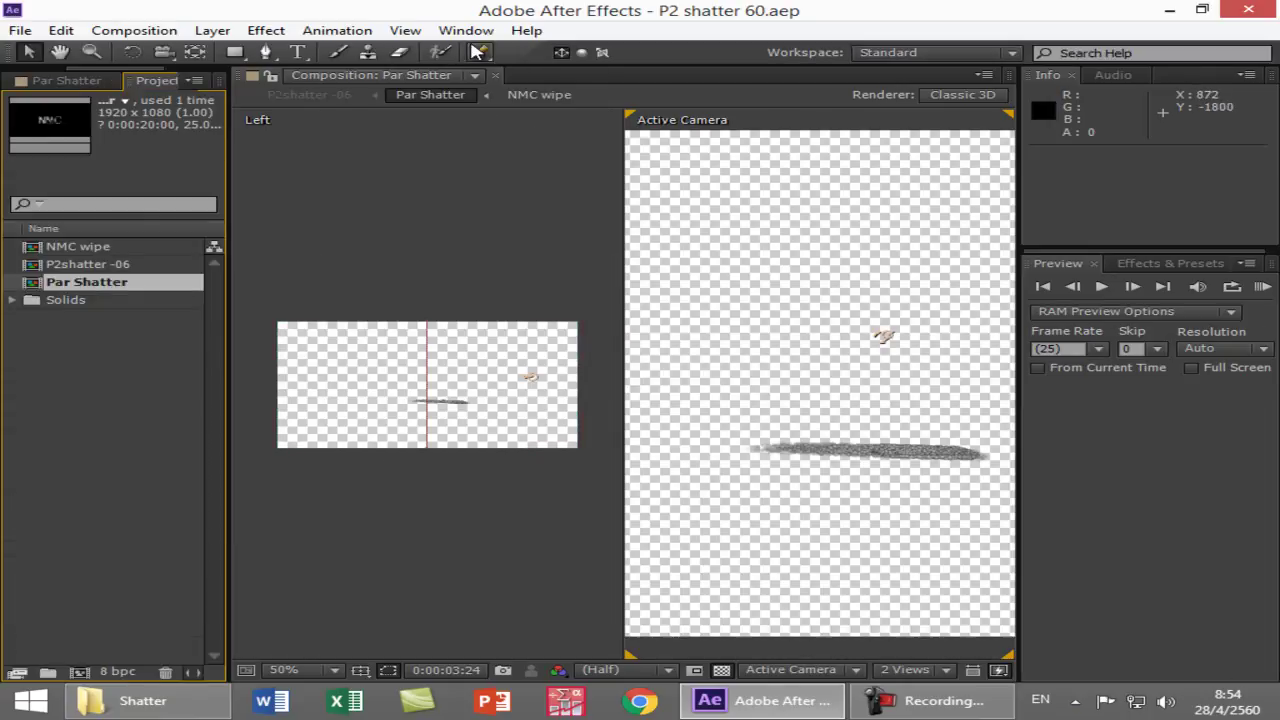
left_click(466, 31)
mouse_move(520, 52)
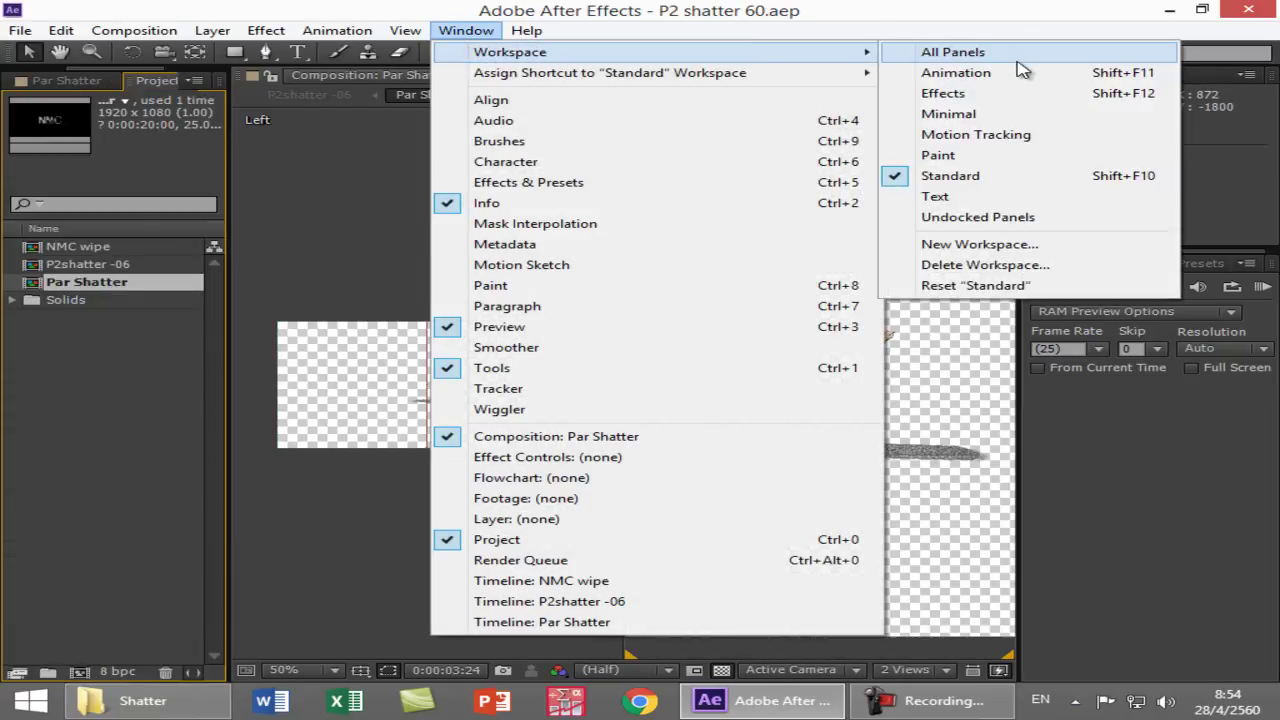
left_click(1010, 72)
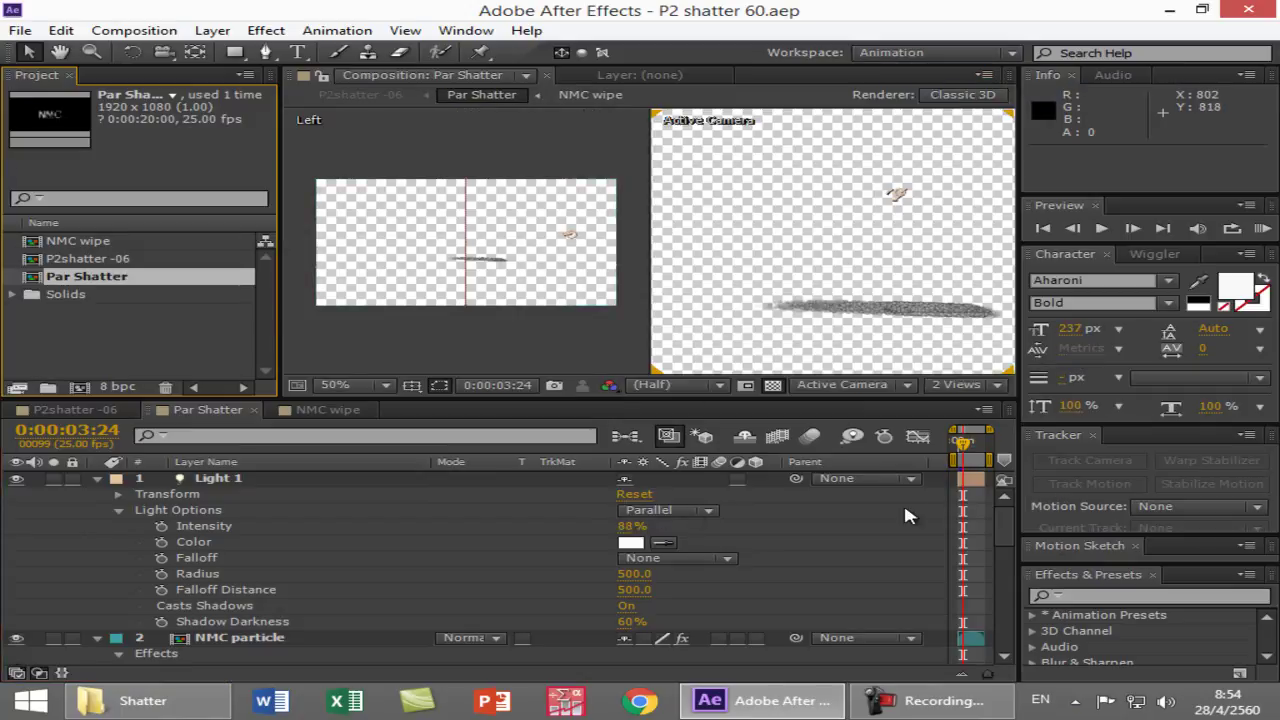
- Hide the Parent column in the Par Shatter timeline and review its collapsed layers, including the NMC particle layer's source composition
right_click(865, 466)
left_click(890, 478)
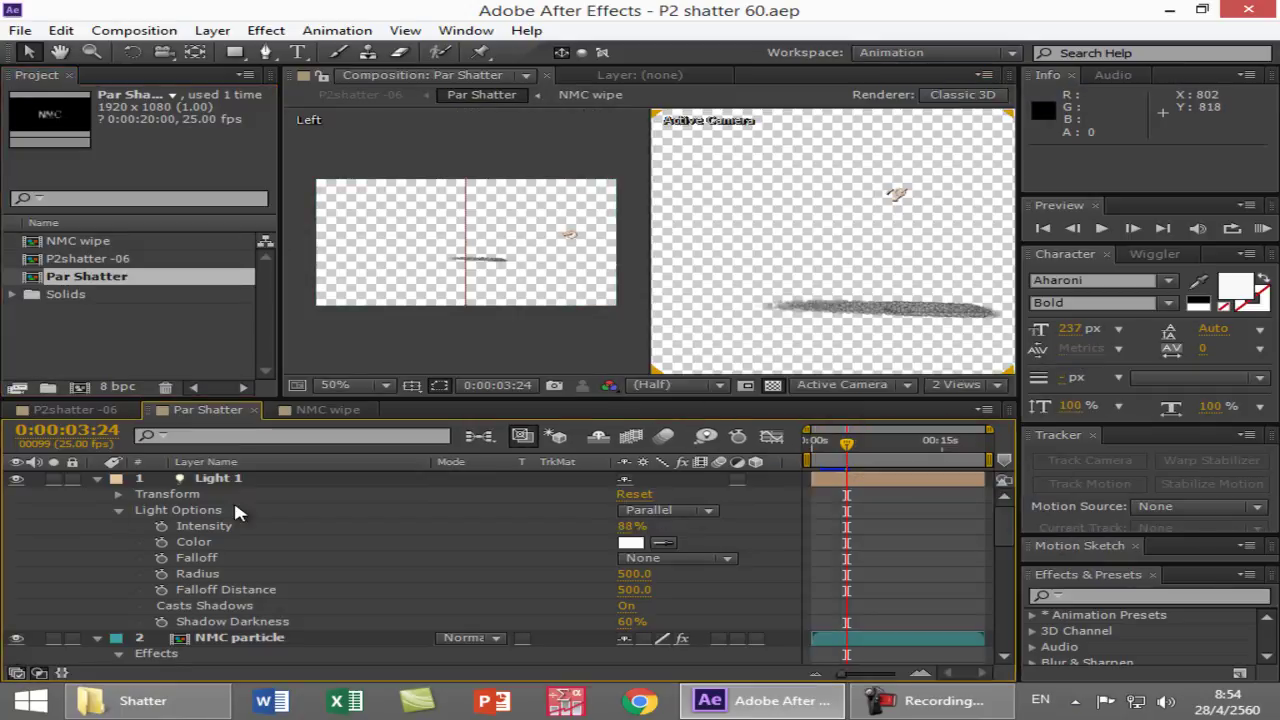
left_click(96, 479)
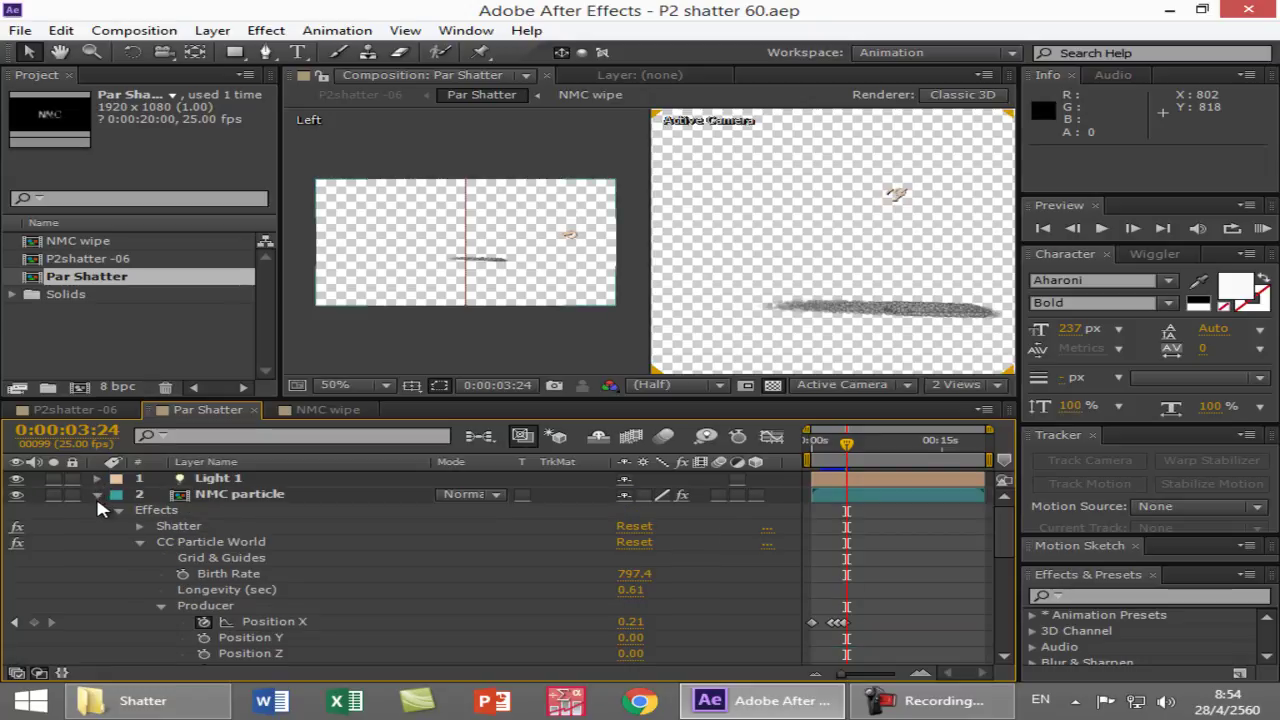
double_click(226, 496)
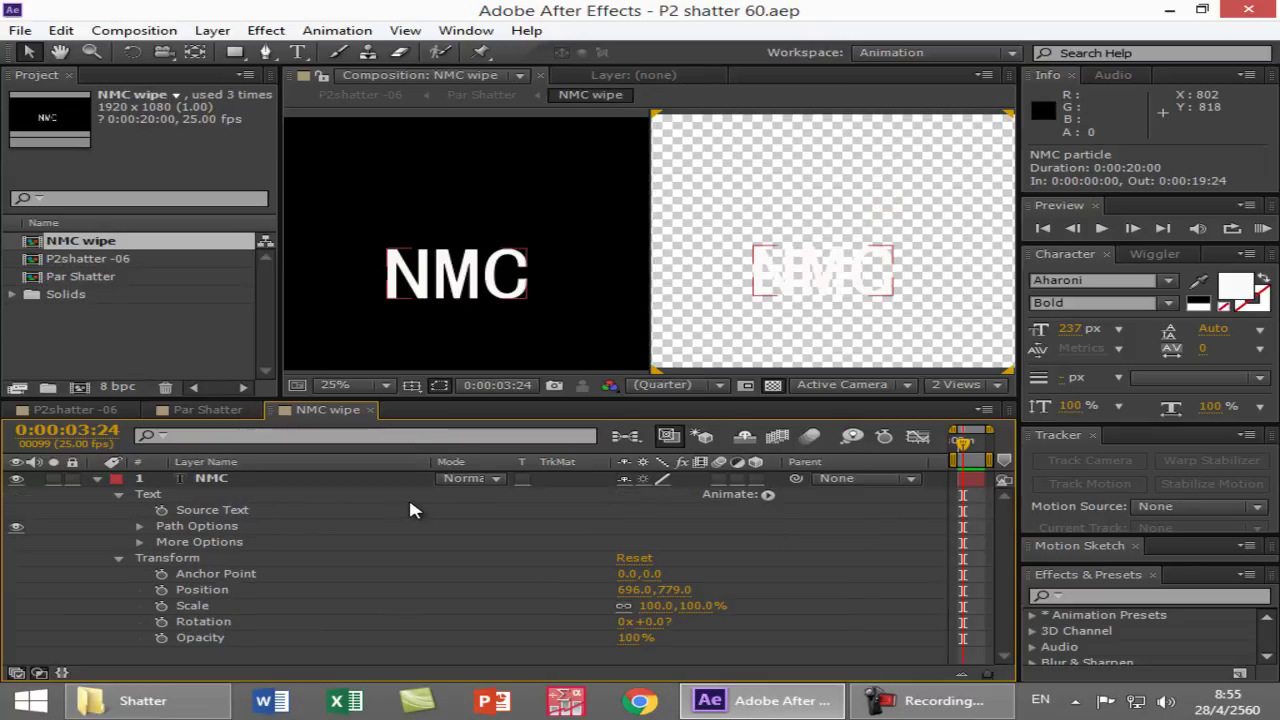
left_click(207, 410)
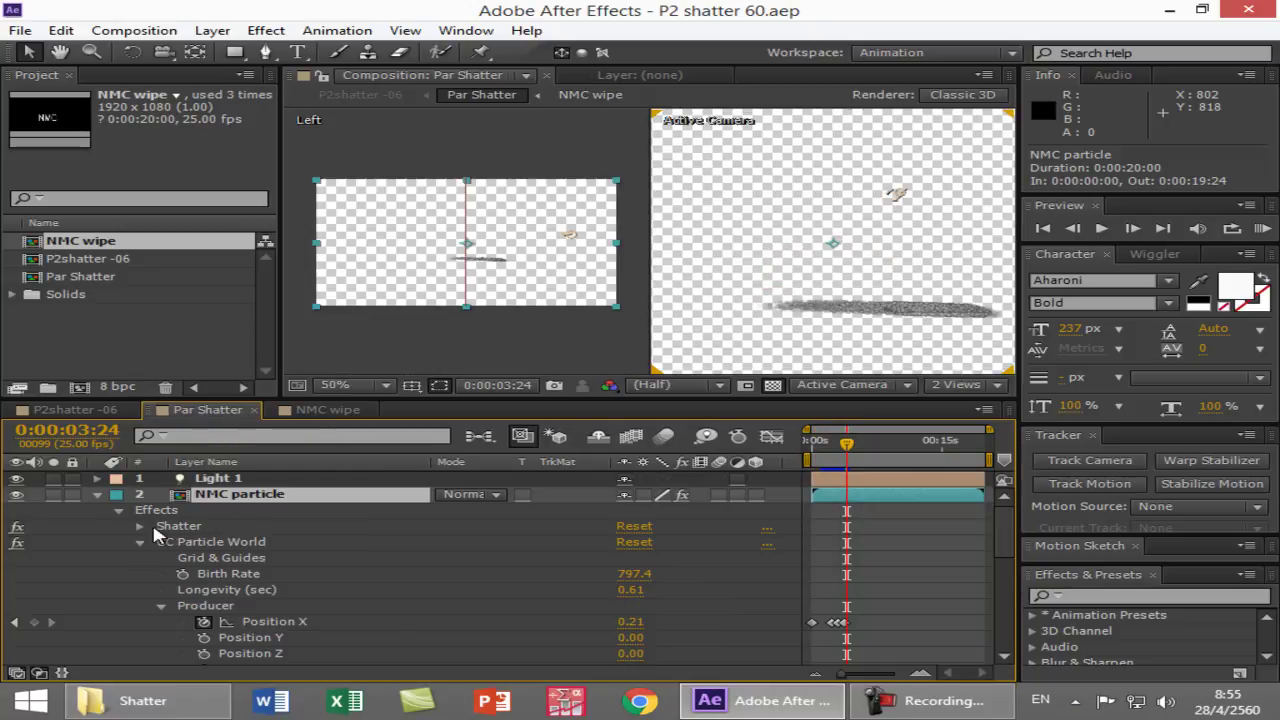
left_click(96, 495)
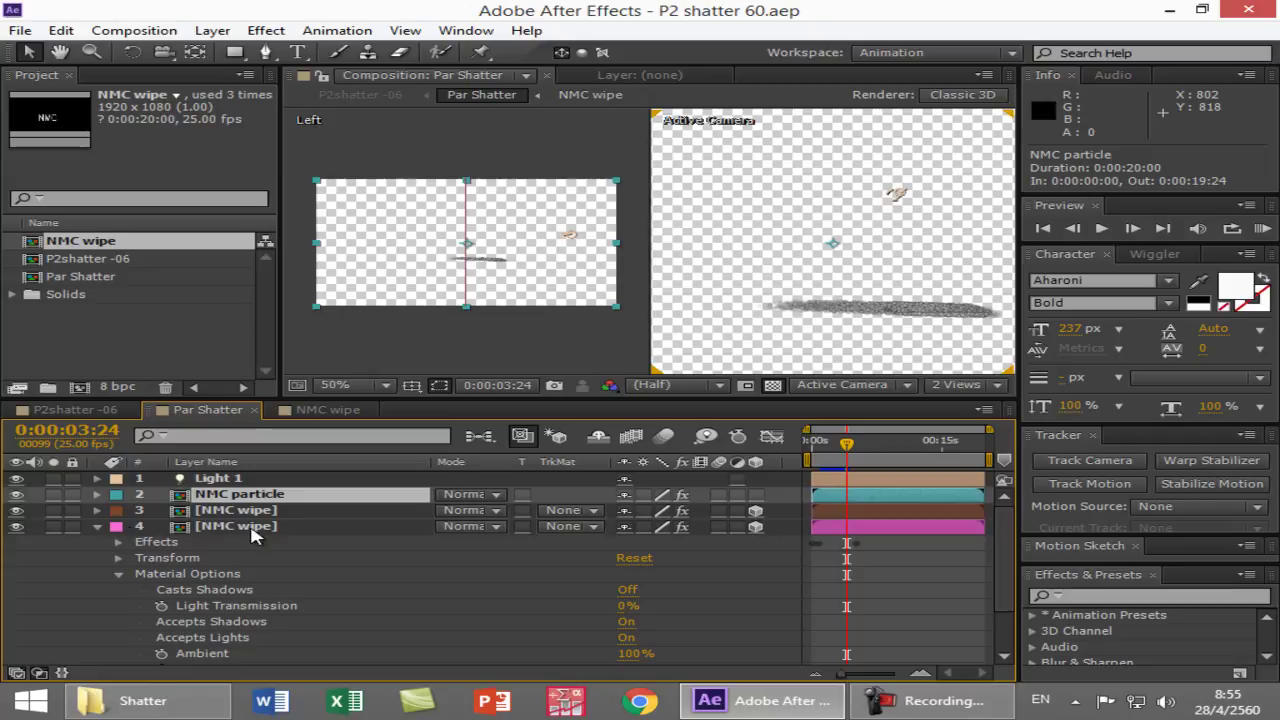
left_click(97, 529)
- View Par Shatter at 0:00:01:15 and inspect the text layer inside the NMC wipe composition
mouse_move(846, 443)
left_mouse_down()
mouse_move(817, 443)
mouse_move(848, 455)
mouse_move(825, 455)
left_mouse_up()
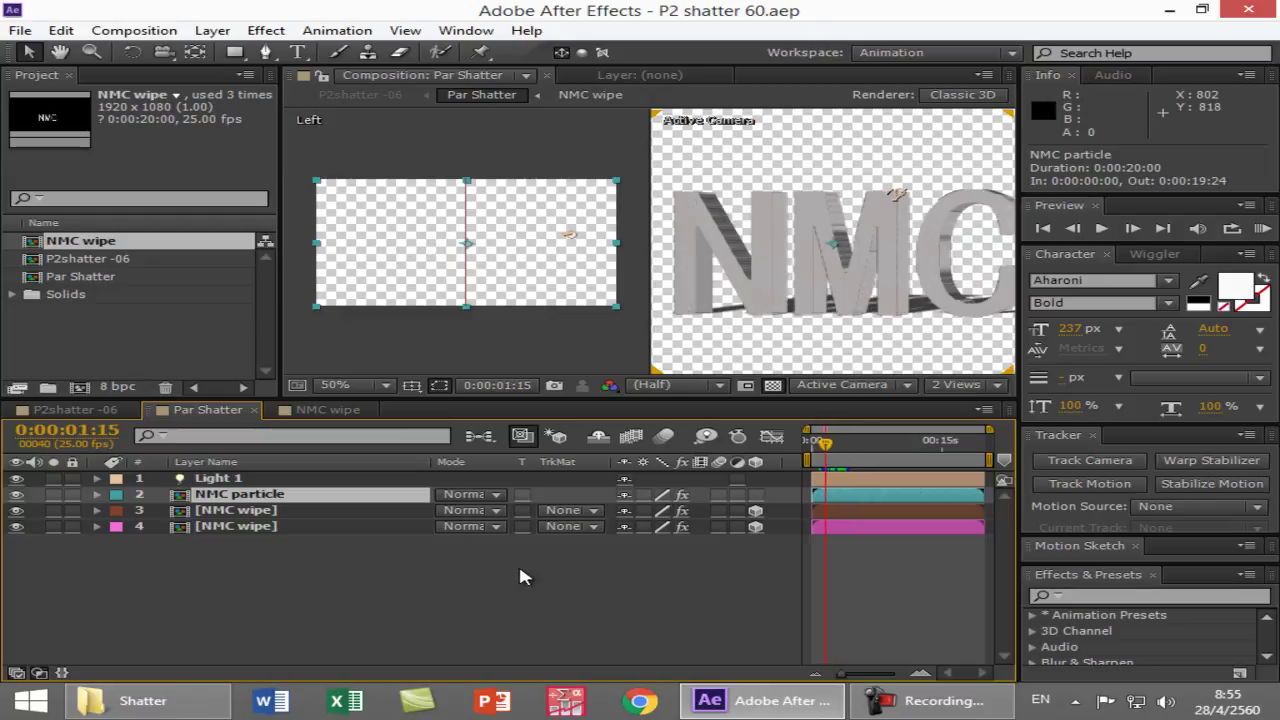
double_click(258, 511)
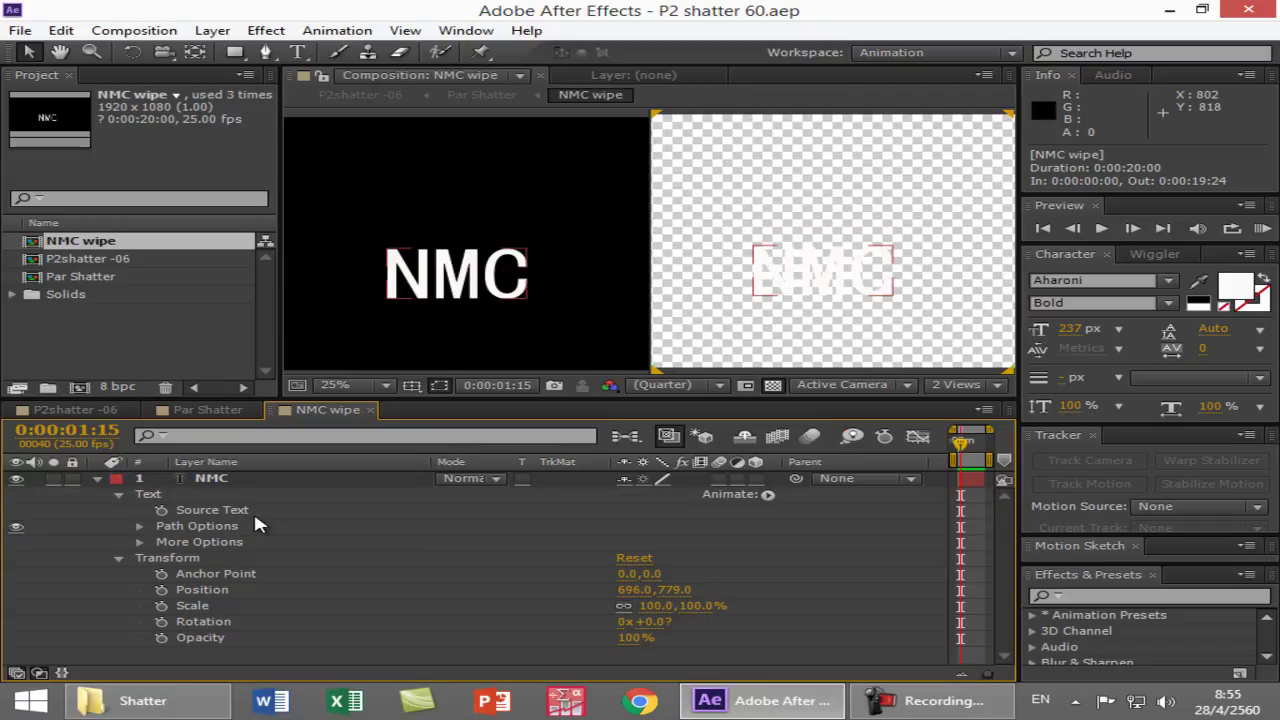
left_click(96, 480)
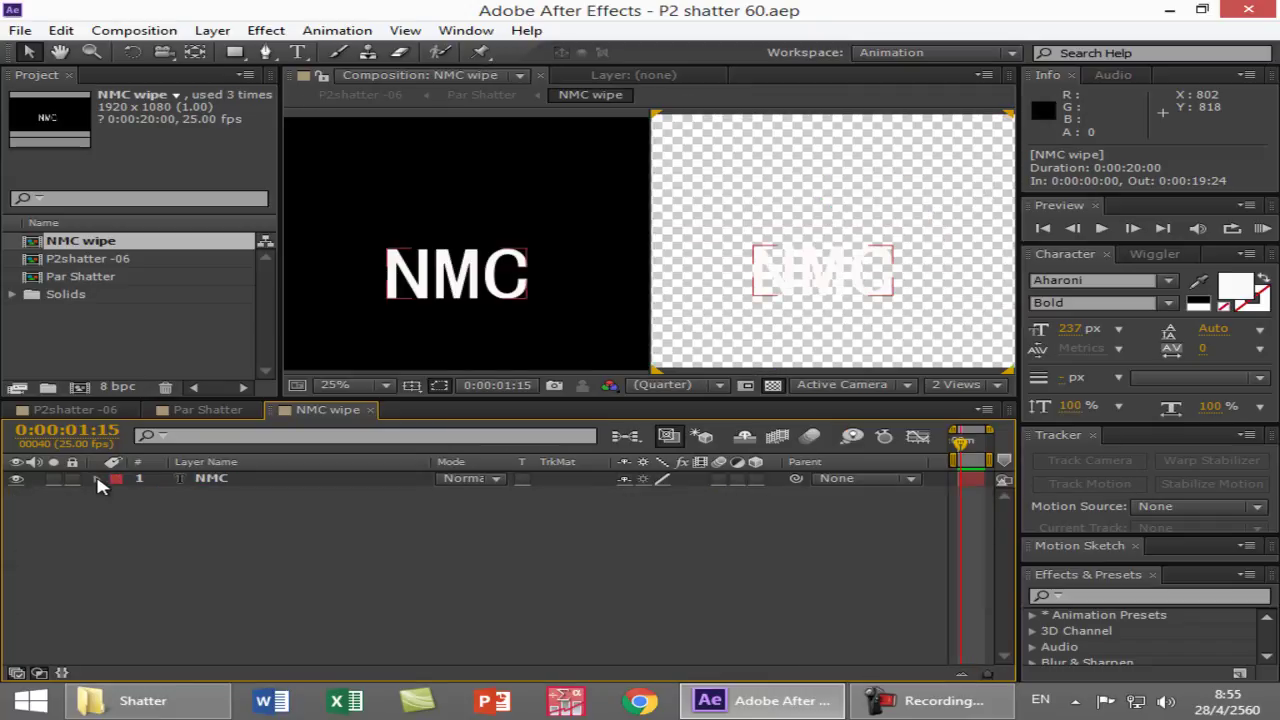
left_click(20, 30)
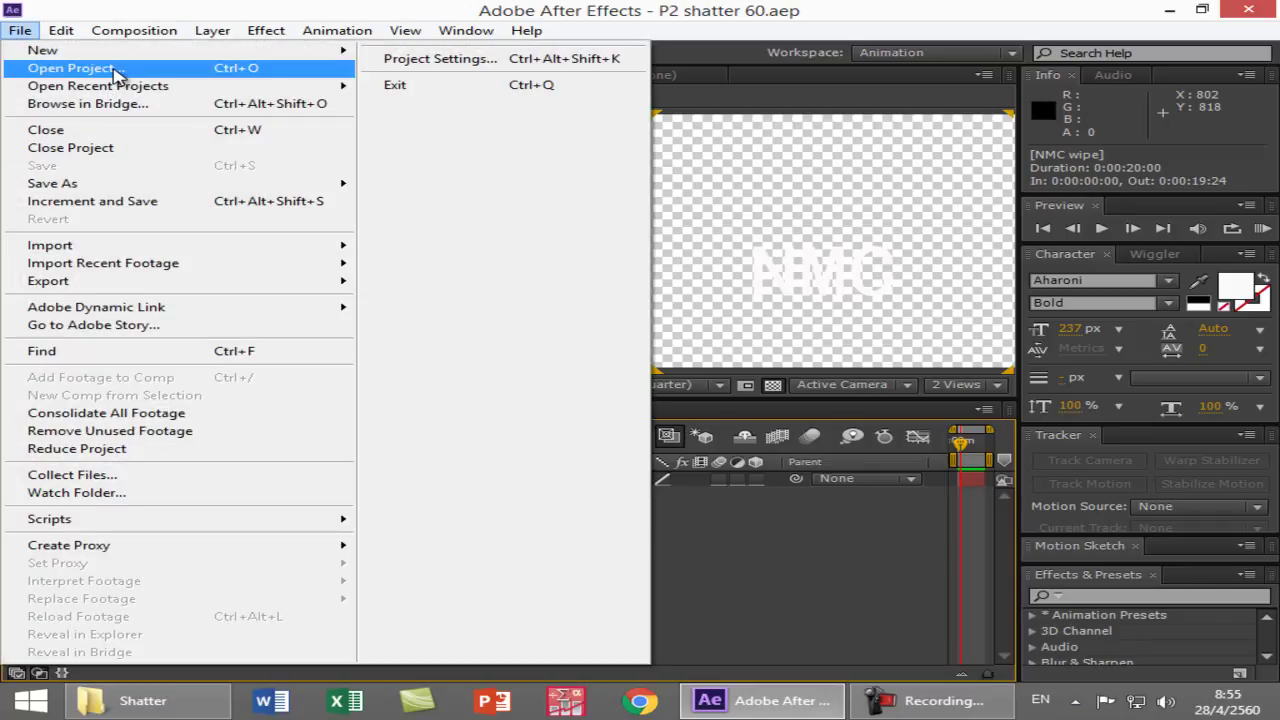
left_click(707, 543)
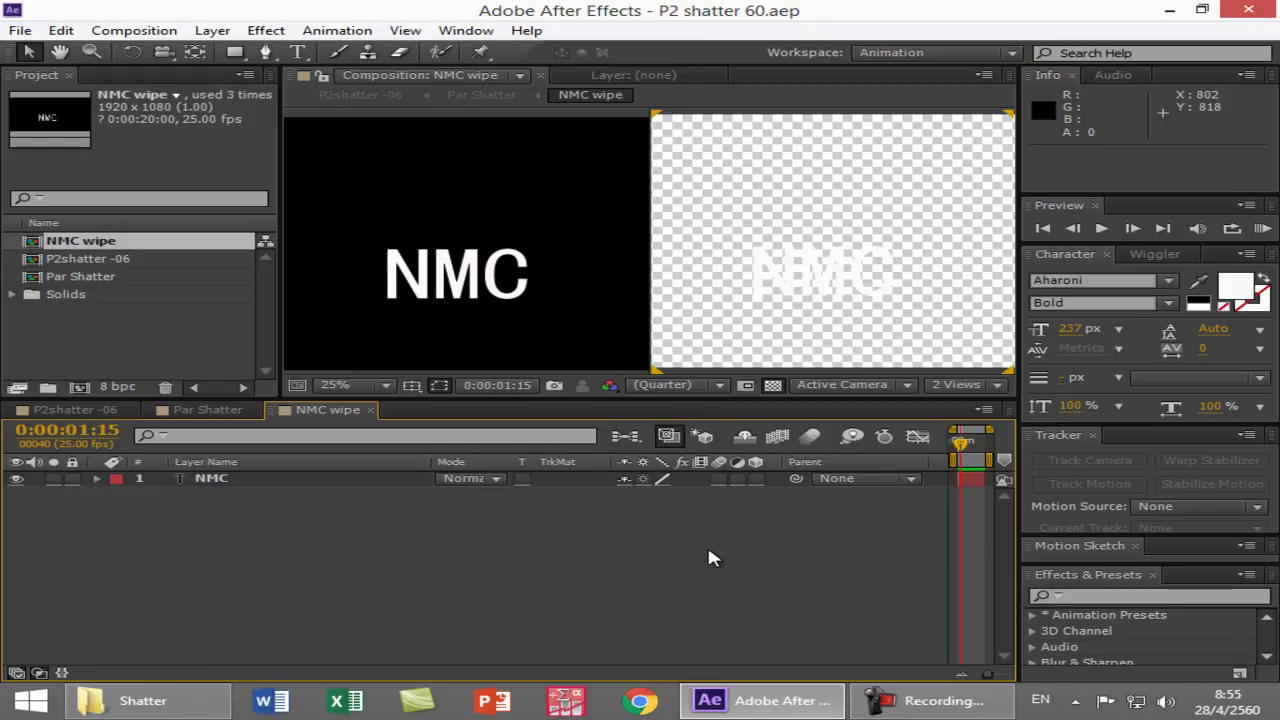
- Review Par Shatter from 0:00:02:18 back to 0:00:02:08 and toggle the lowest NMC wipe layer's visibility off and on
left_click(225, 418)
left_click(838, 446)
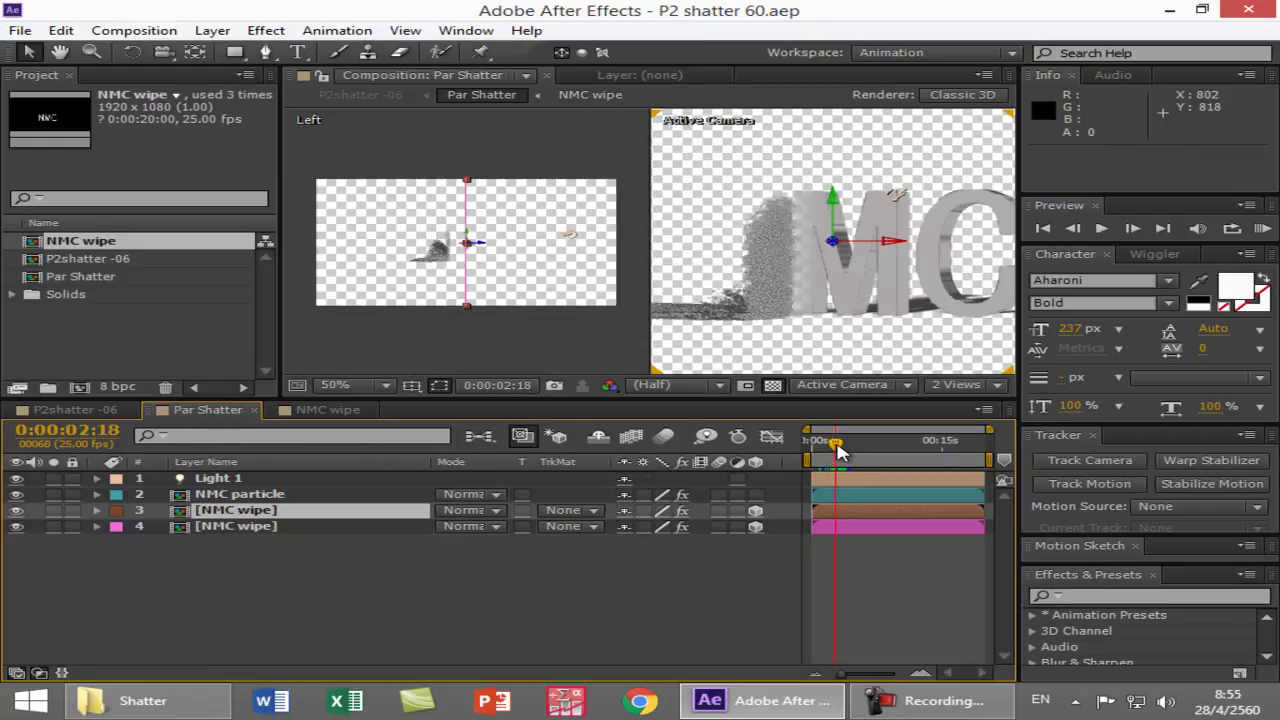
left_click_drag(838, 450, 832, 452)
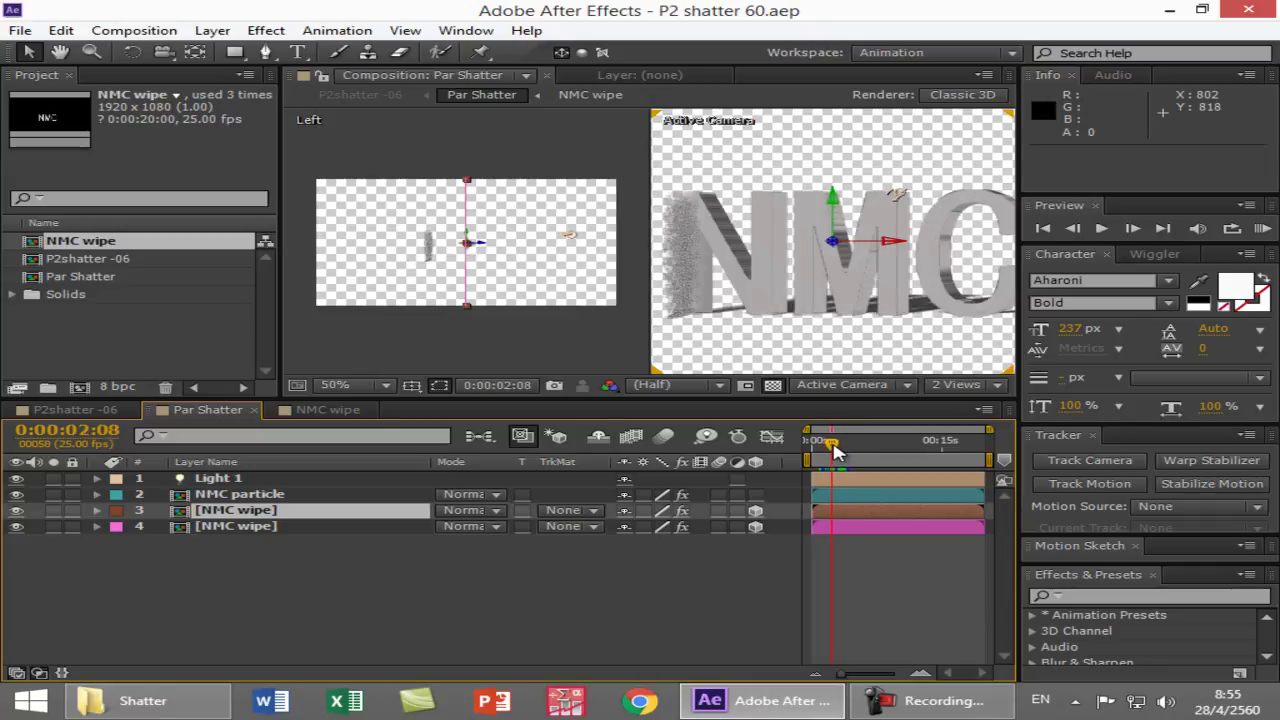
left_click(16, 526)
left_click(16, 526)
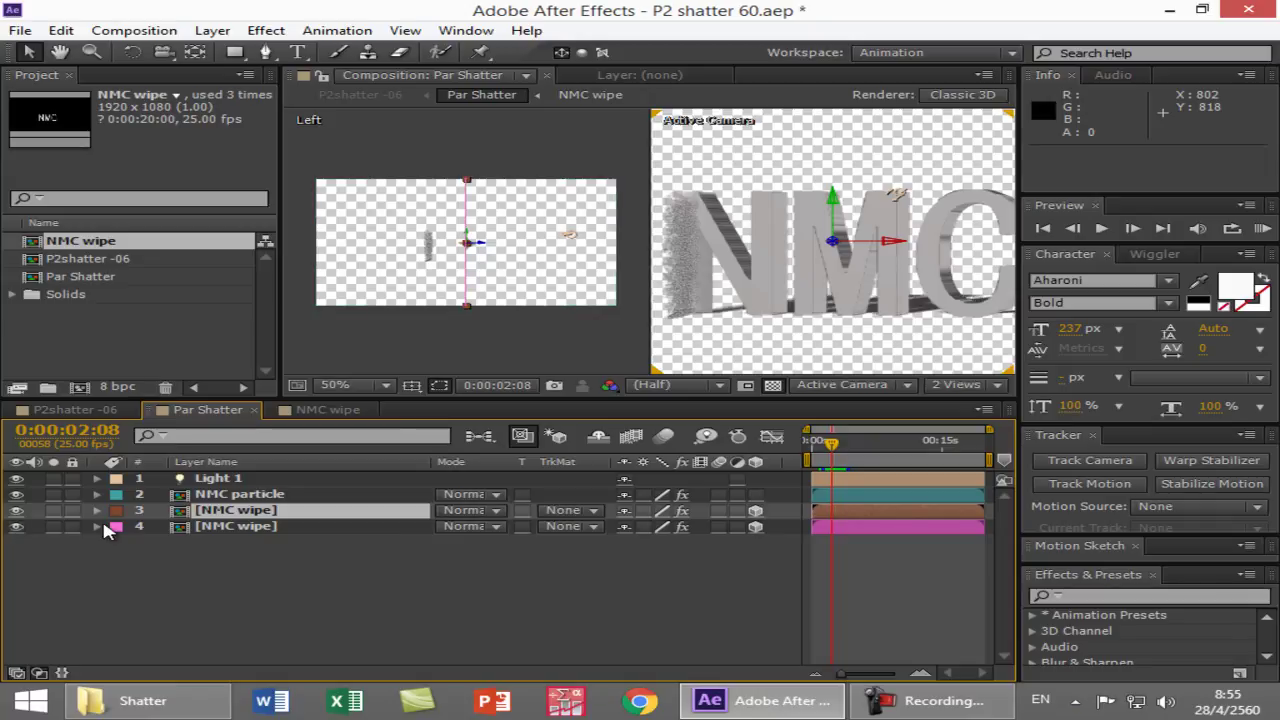
- Examine the effects applied to the lowest NMC wipe layer, including its CC Slant settings
left_click(96, 526)
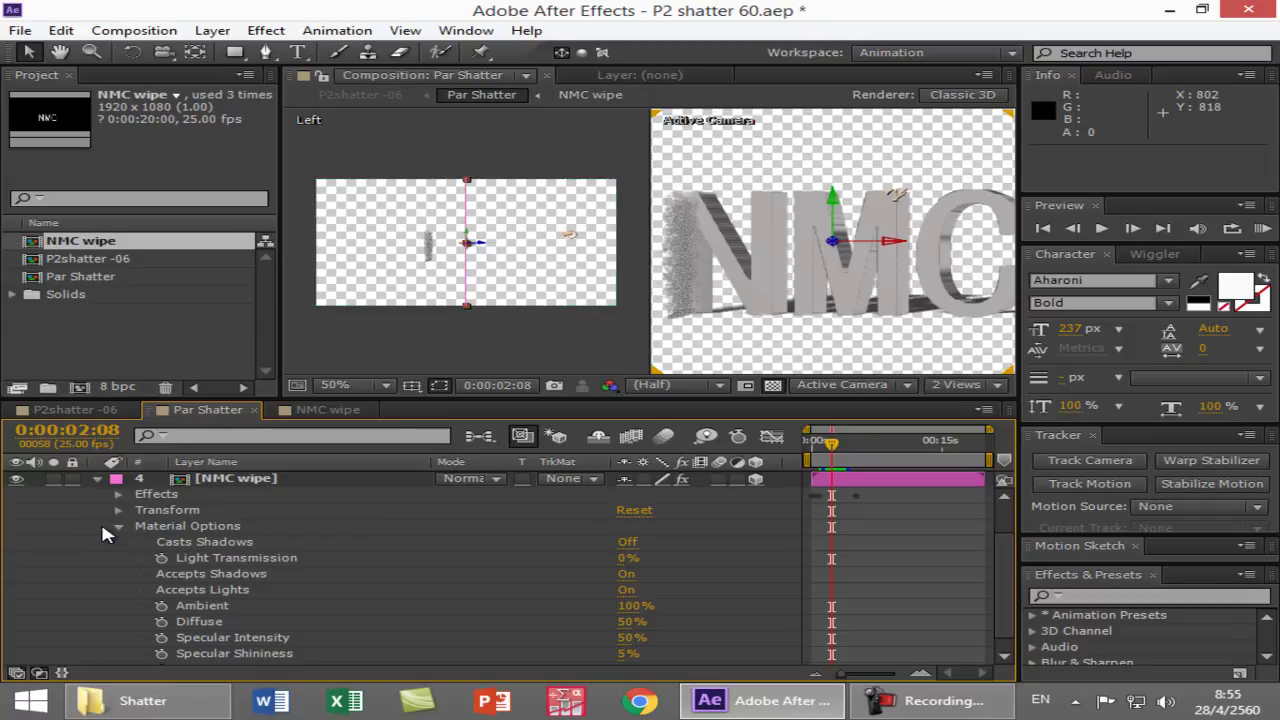
left_click(118, 496)
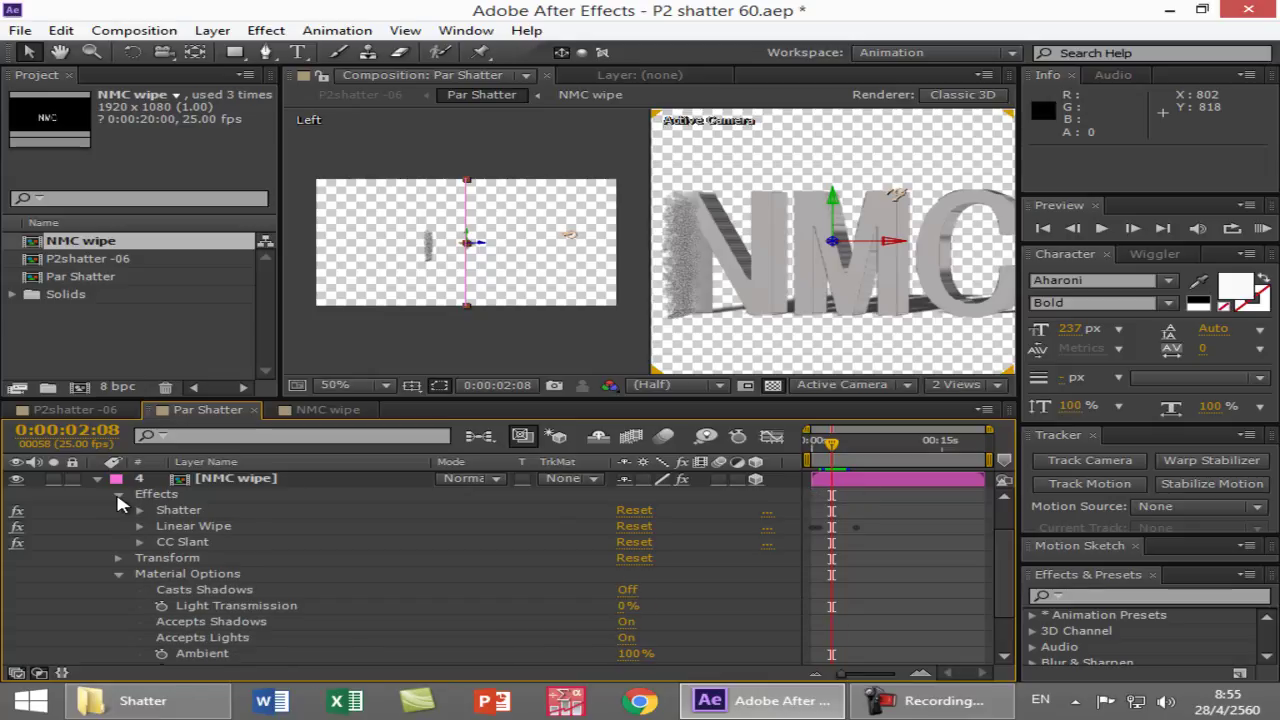
left_click(140, 542)
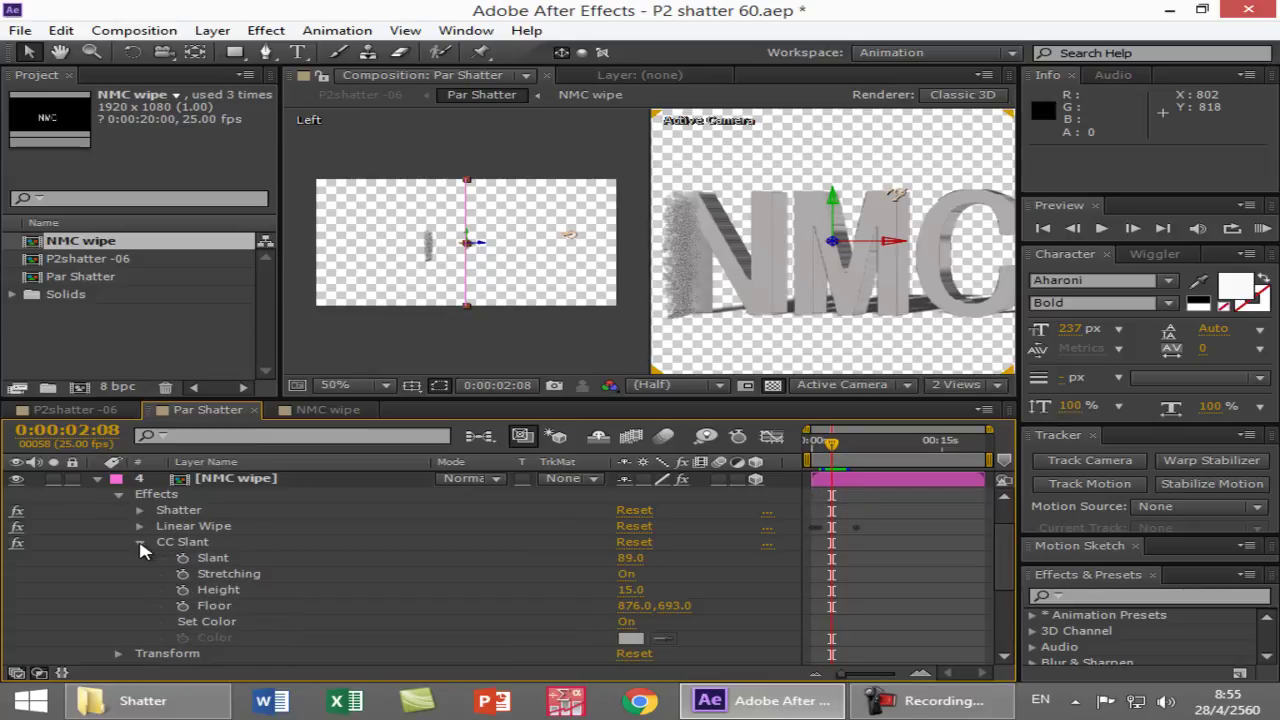
left_click(140, 542)
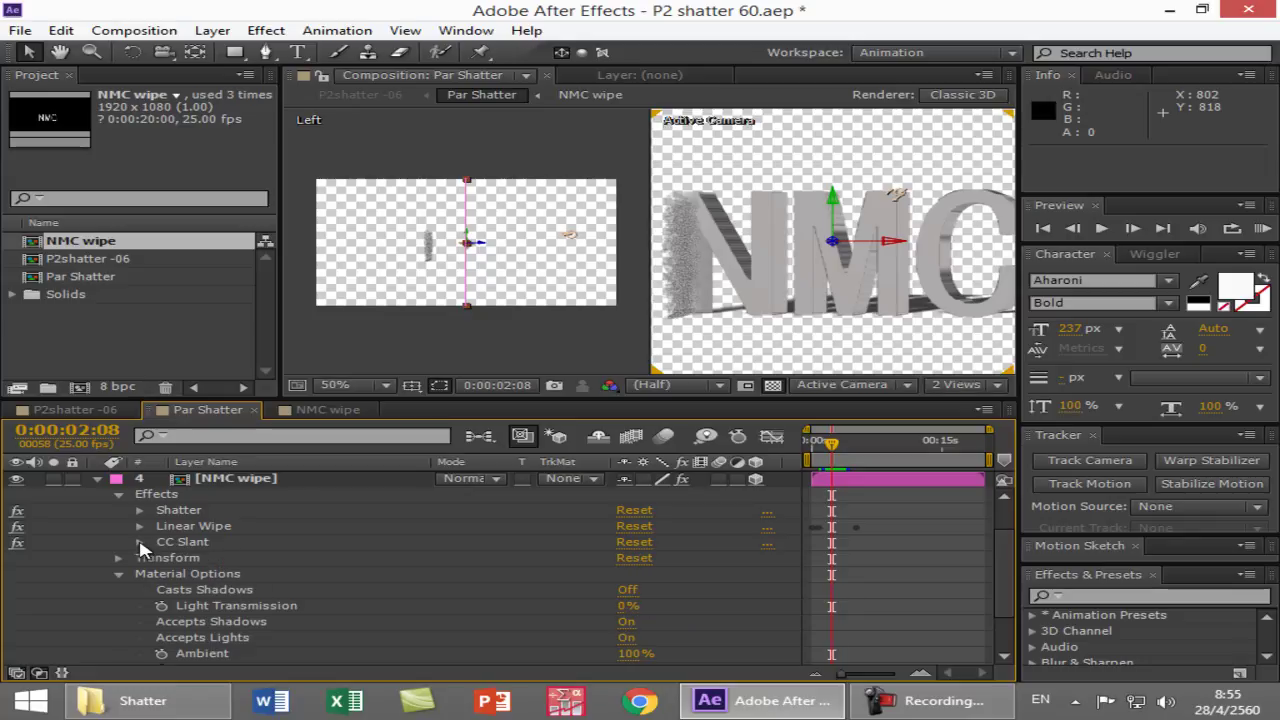
- Examine the effects applied to the NMC particle layer and view the P2shatter -06 composition
scroll(140, 548, "up", 2)
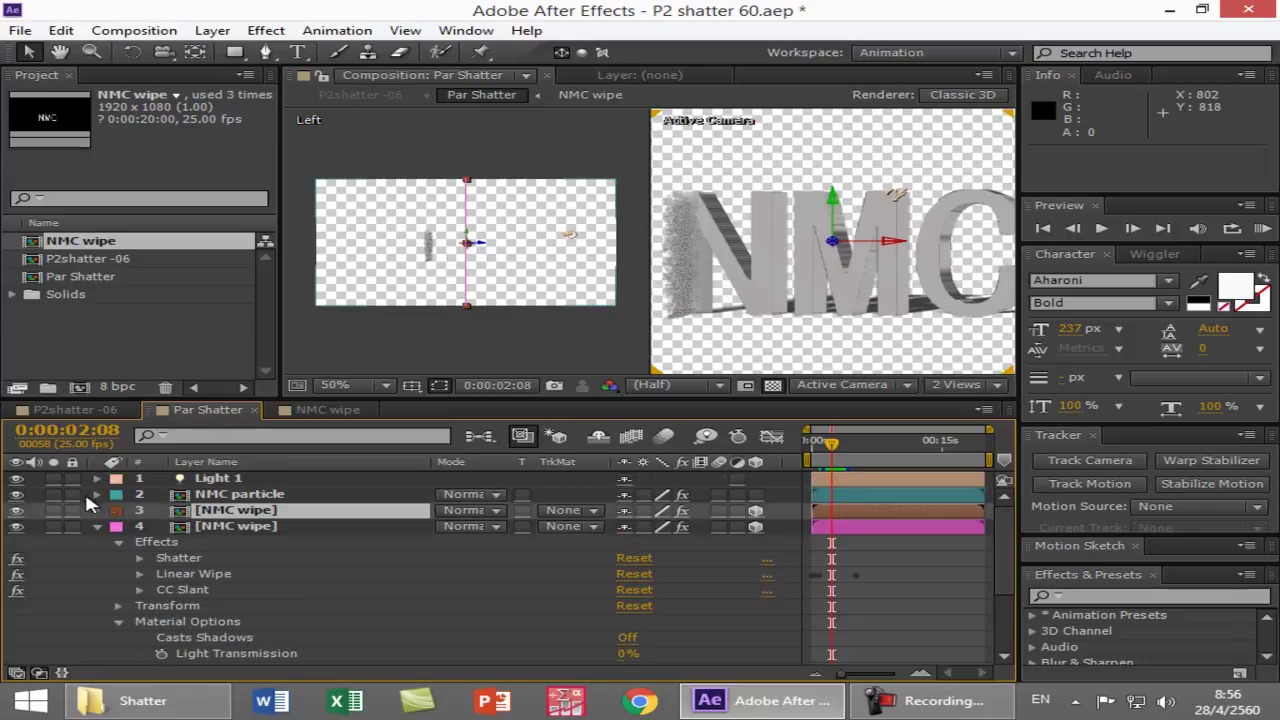
left_click(97, 494)
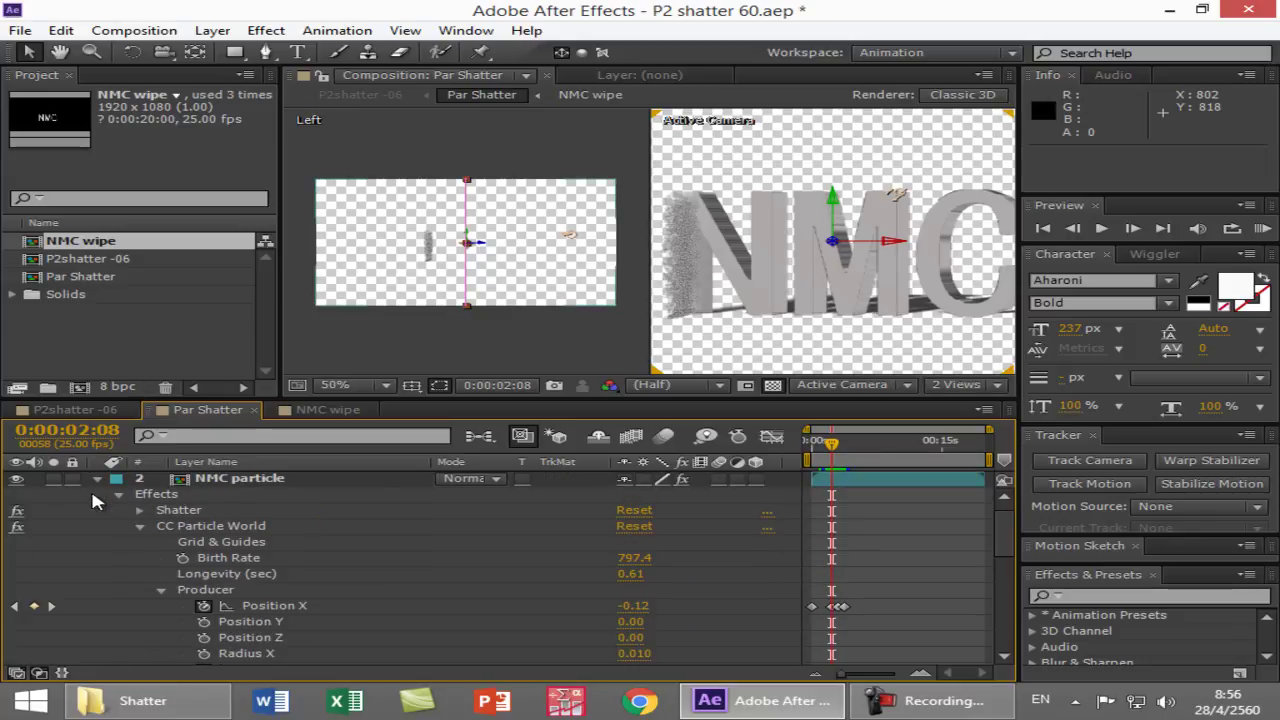
left_click(140, 527)
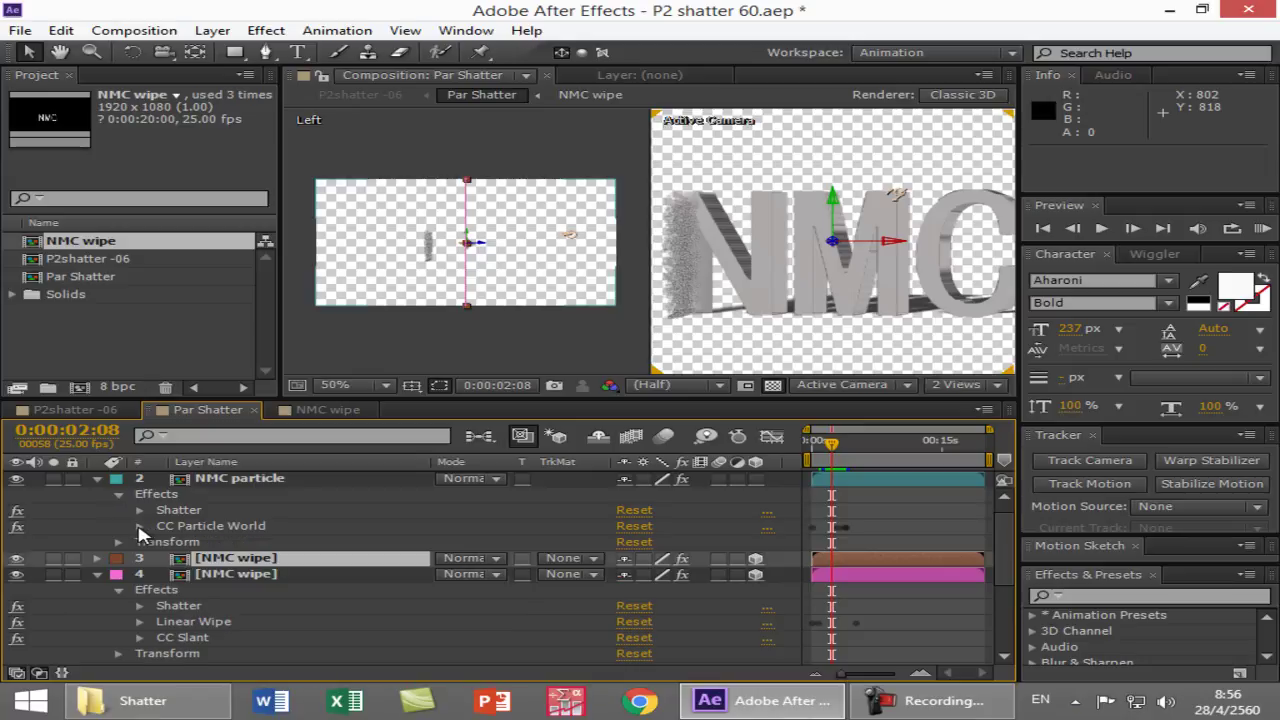
left_click(96, 414)
- Reopen the recent project P2-101 shatter 60.aep
left_click(20, 30)
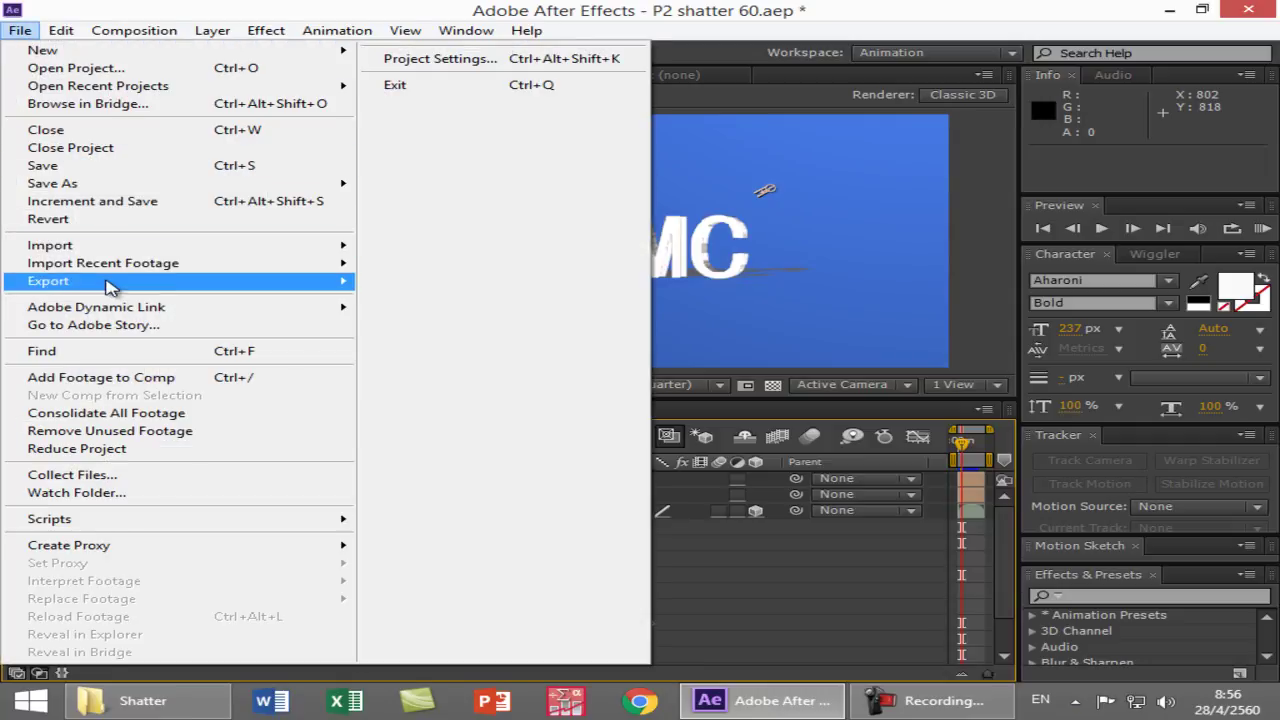
mouse_move(106, 86)
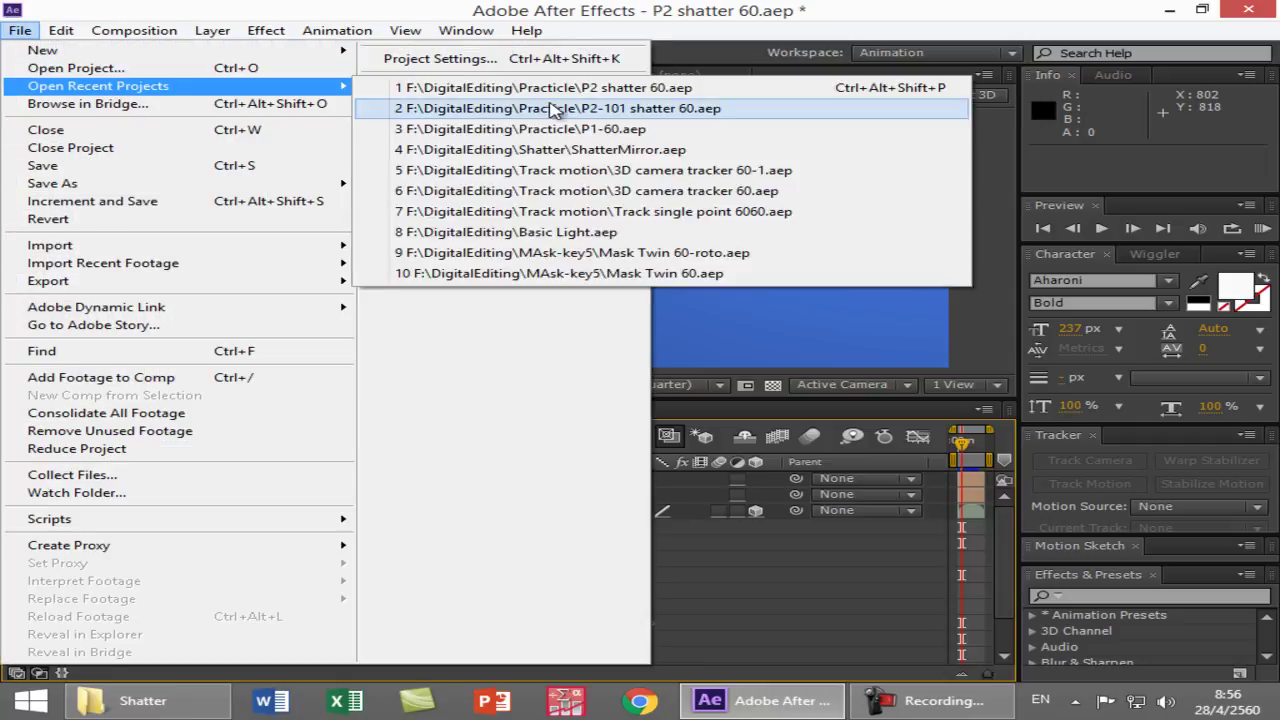
left_click(485, 107)
left_click(688, 372)
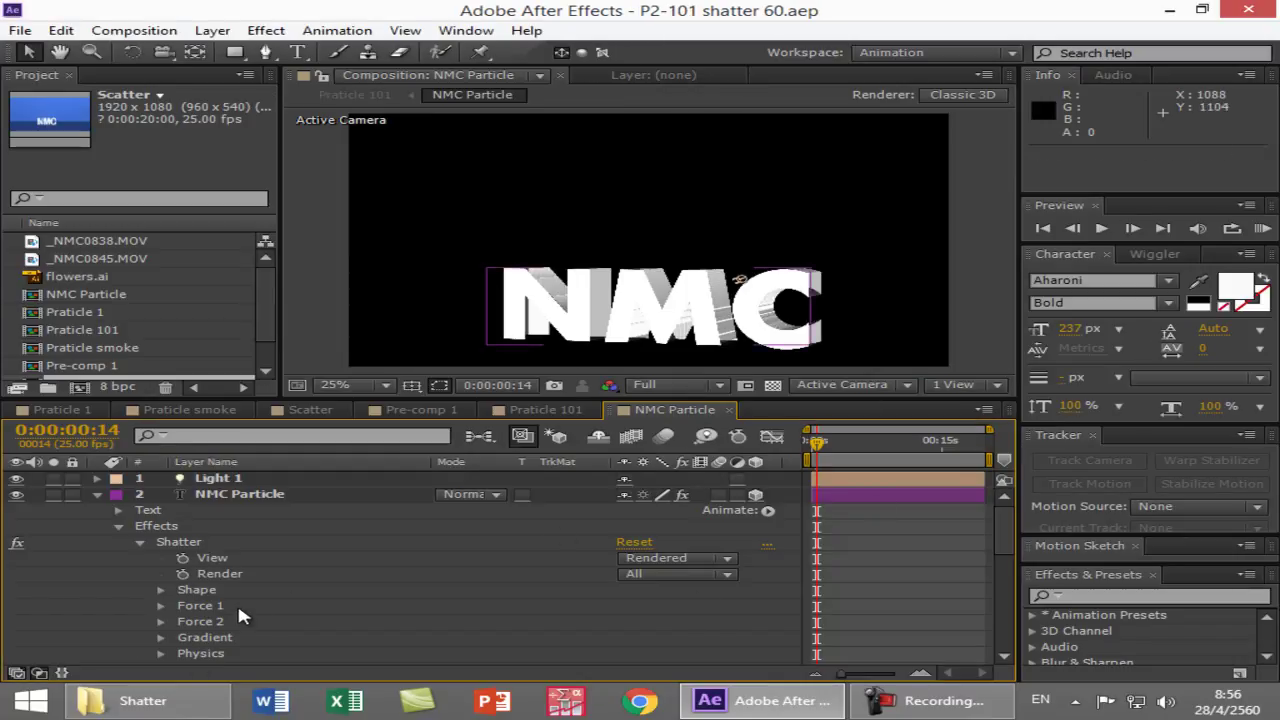
- Collapse the NMC Particle layer's properties and move the current time to 0:00:00:00
left_click(96, 494)
left_click(352, 561)
left_click_drag(817, 442, 740, 492)
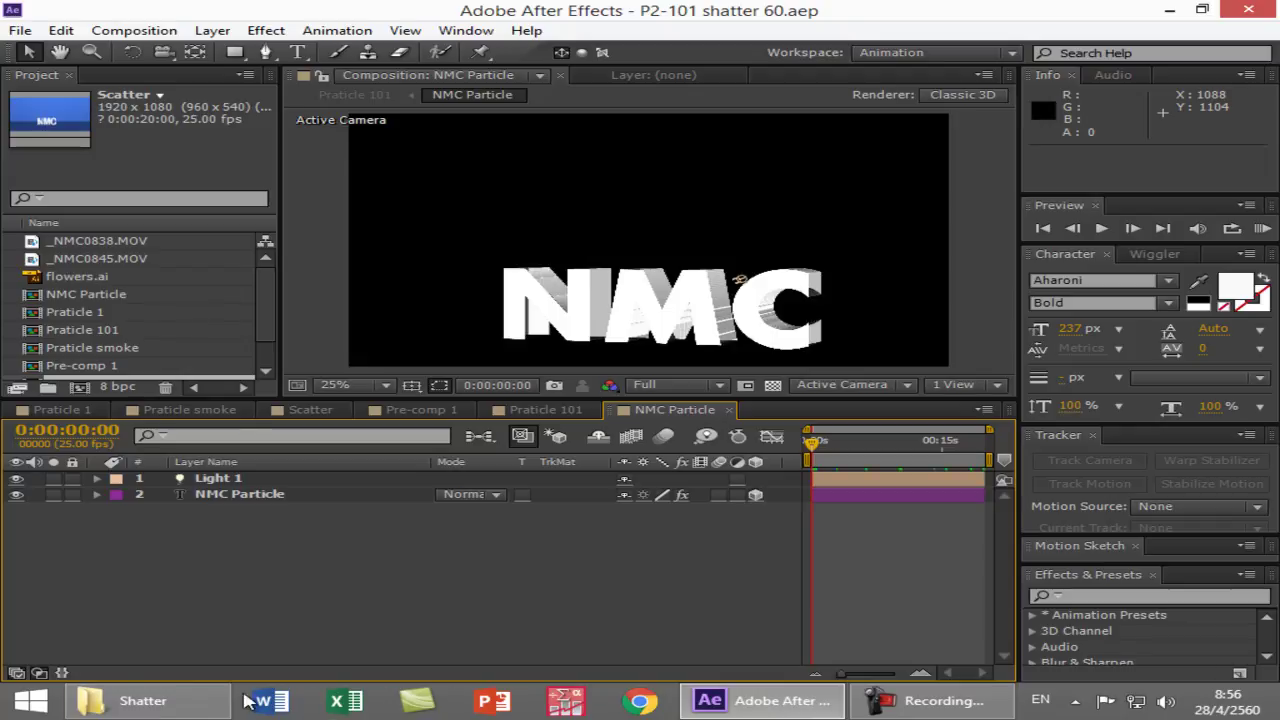
left_click(213, 493)
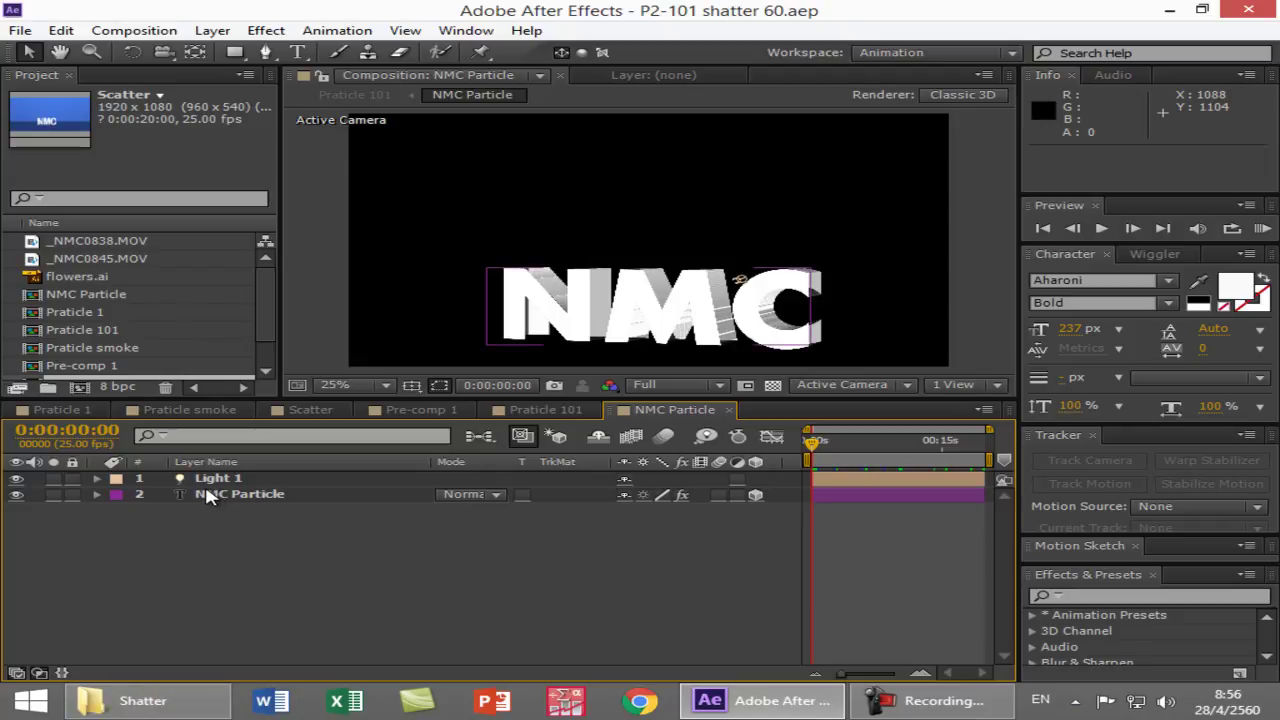
- Delete the Light 1 layer from the NMC Particle composition
left_click(252, 505)
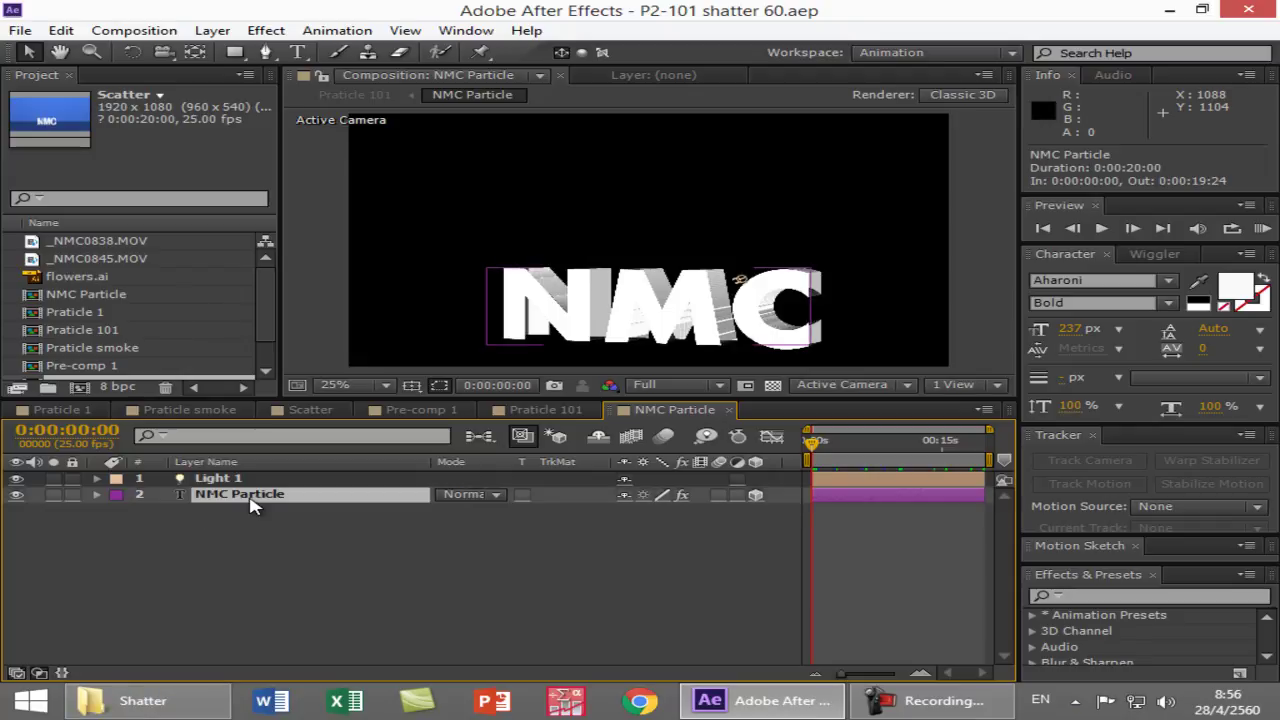
left_click(224, 479)
left_click(211, 501)
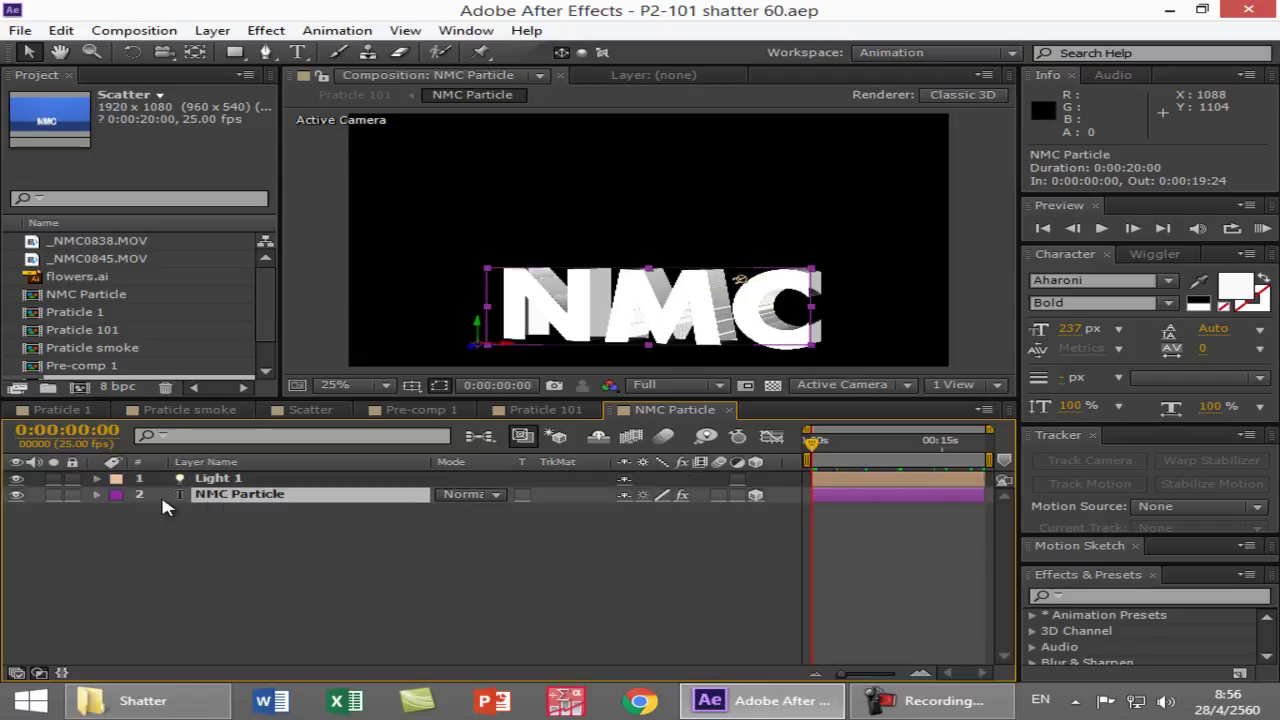
left_click(206, 482)
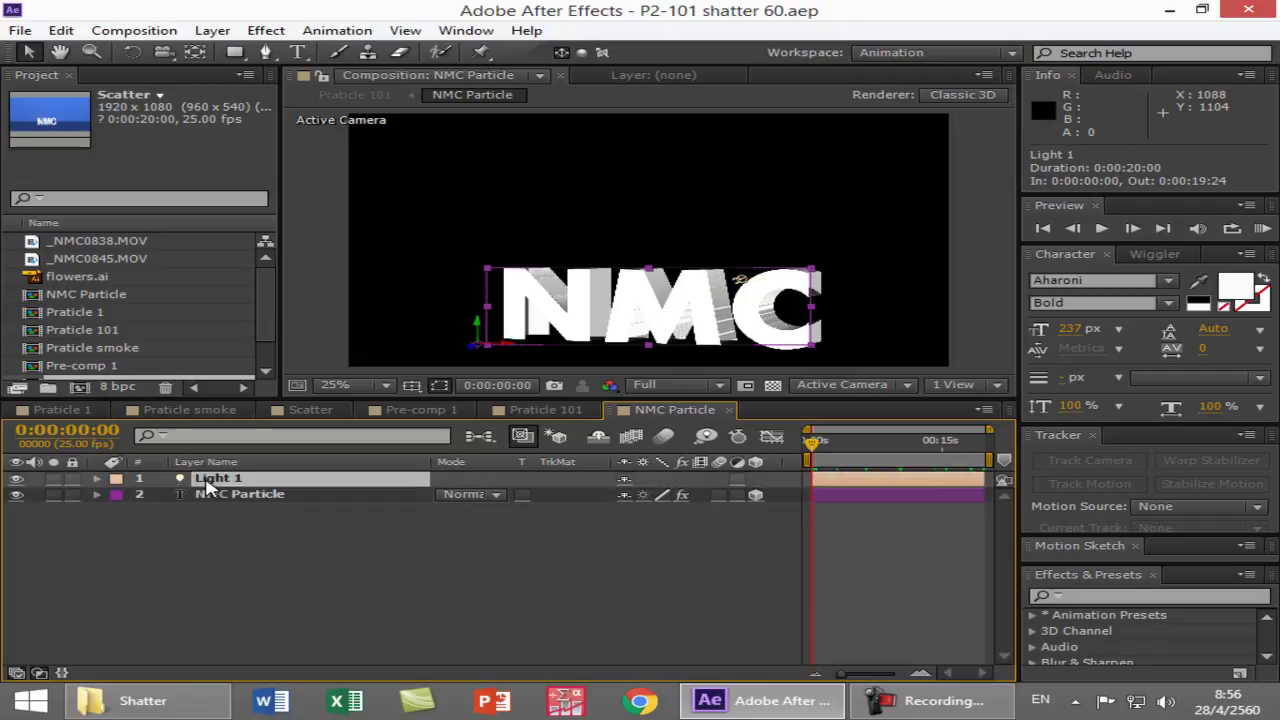
key("Delete")
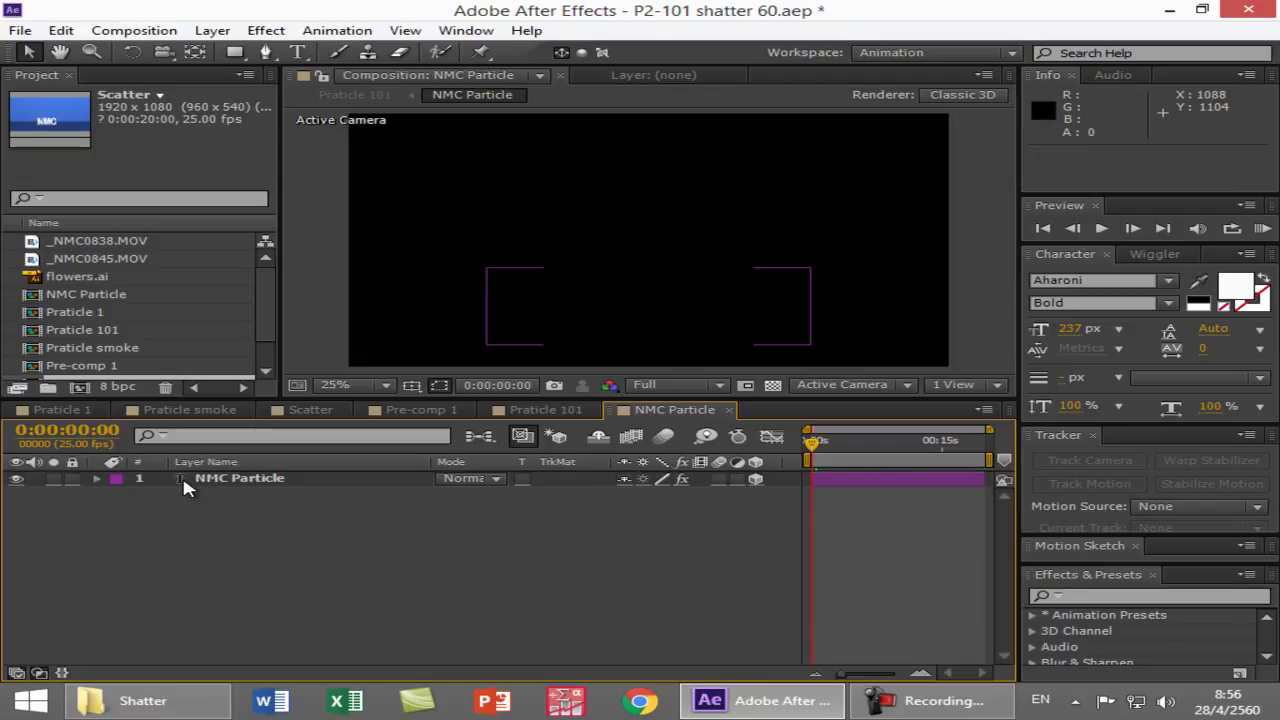
- Remove the Shatter effect from the NMC Particle text layer and collapse the layer's properties
left_click(185, 482)
left_click(97, 480)
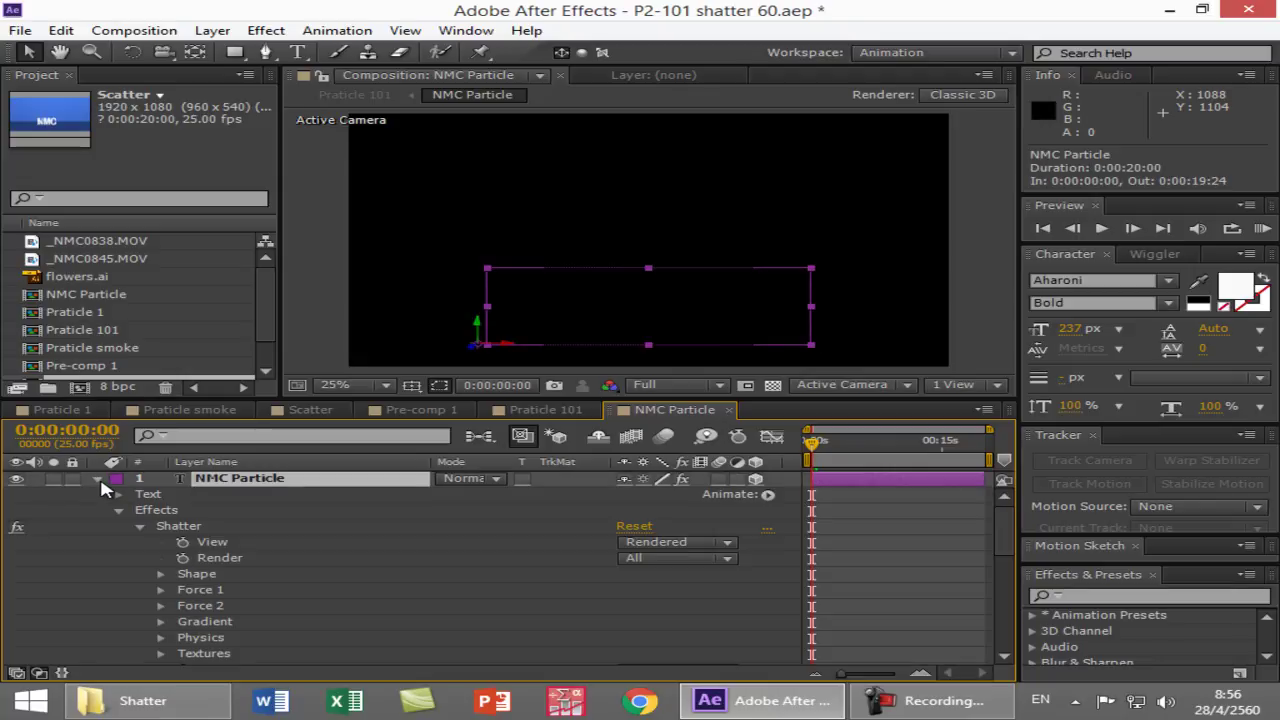
left_click(187, 529)
key("Delete")
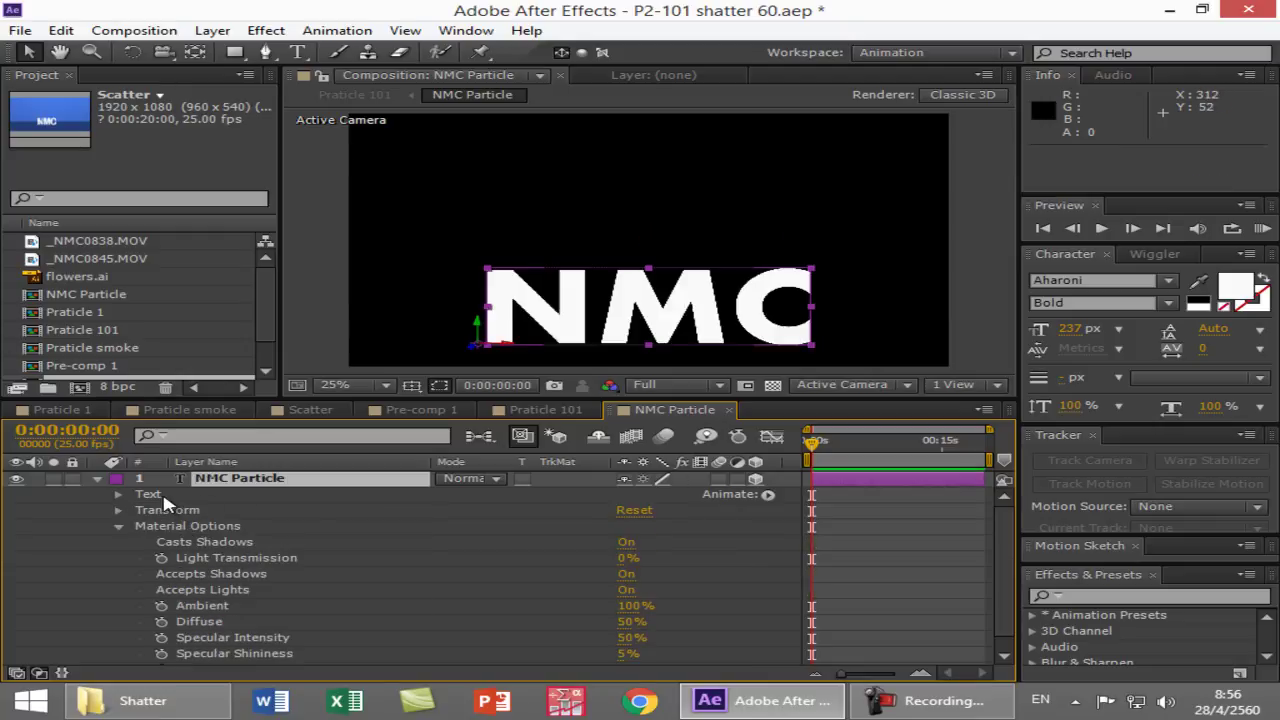
left_click(96, 479)
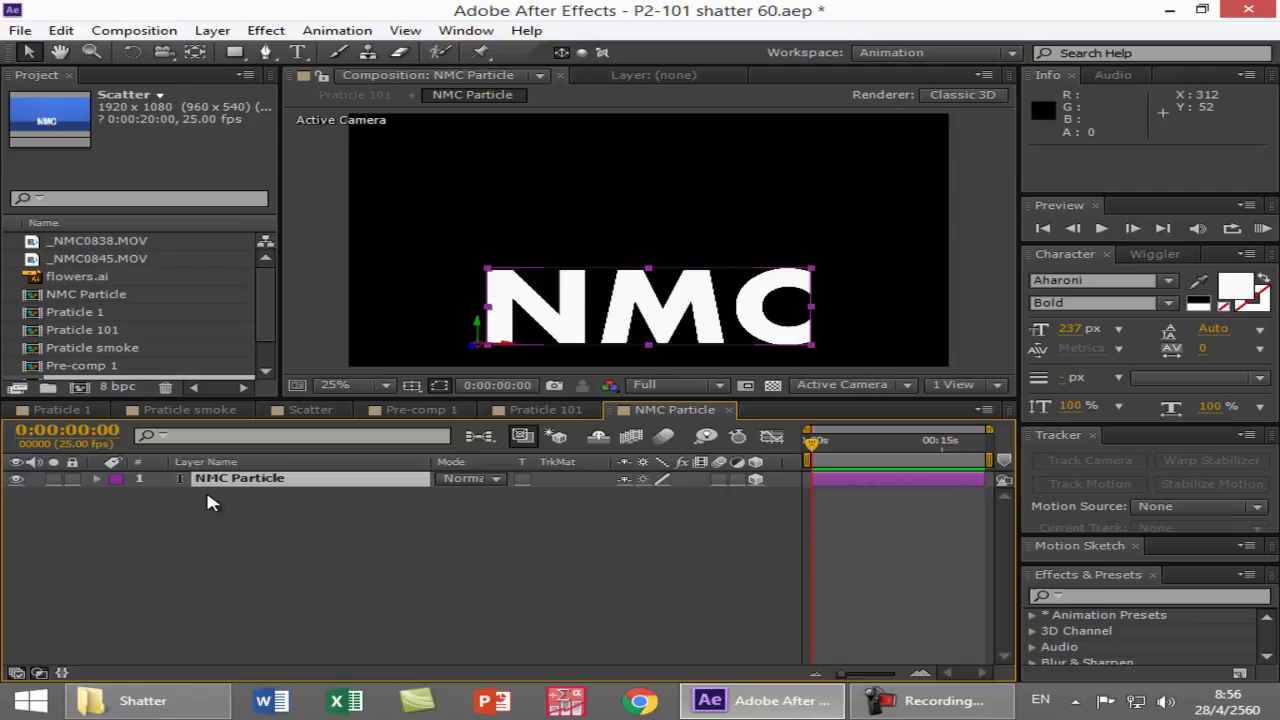
- View the Praticle 101 composition and open the nested NMC Particle composition from its layer
left_click(540, 410)
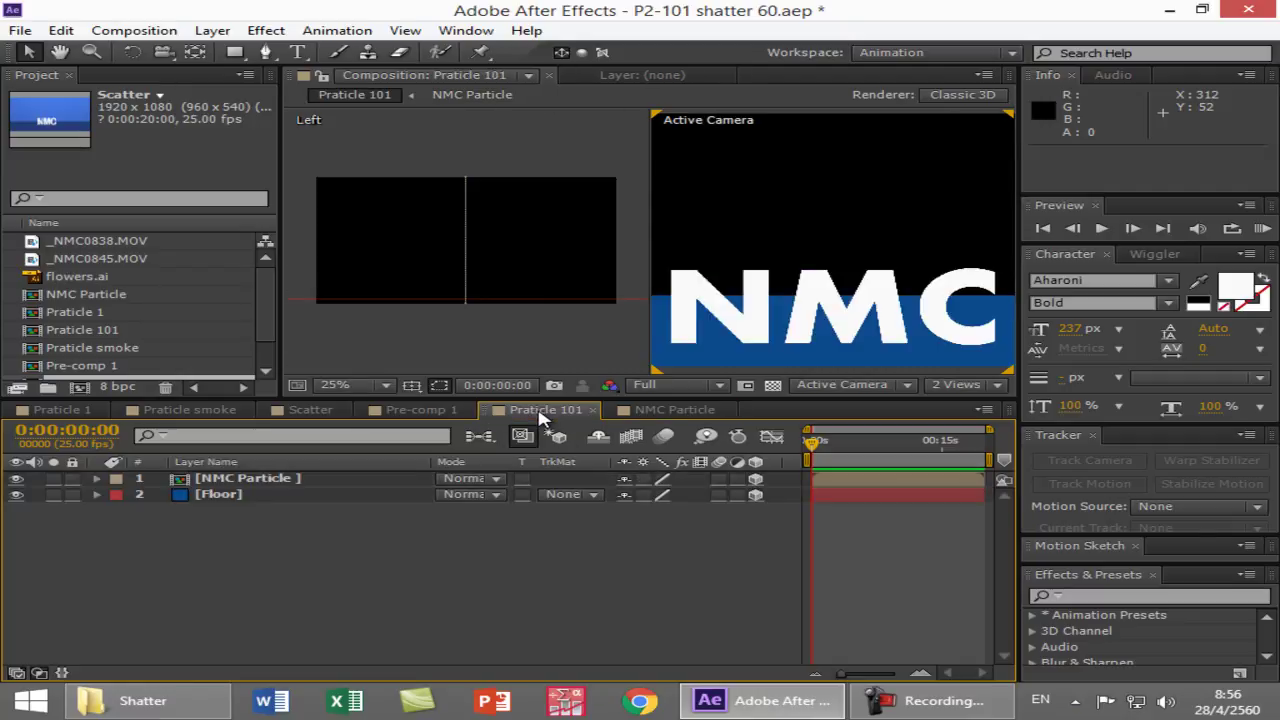
left_click(251, 480)
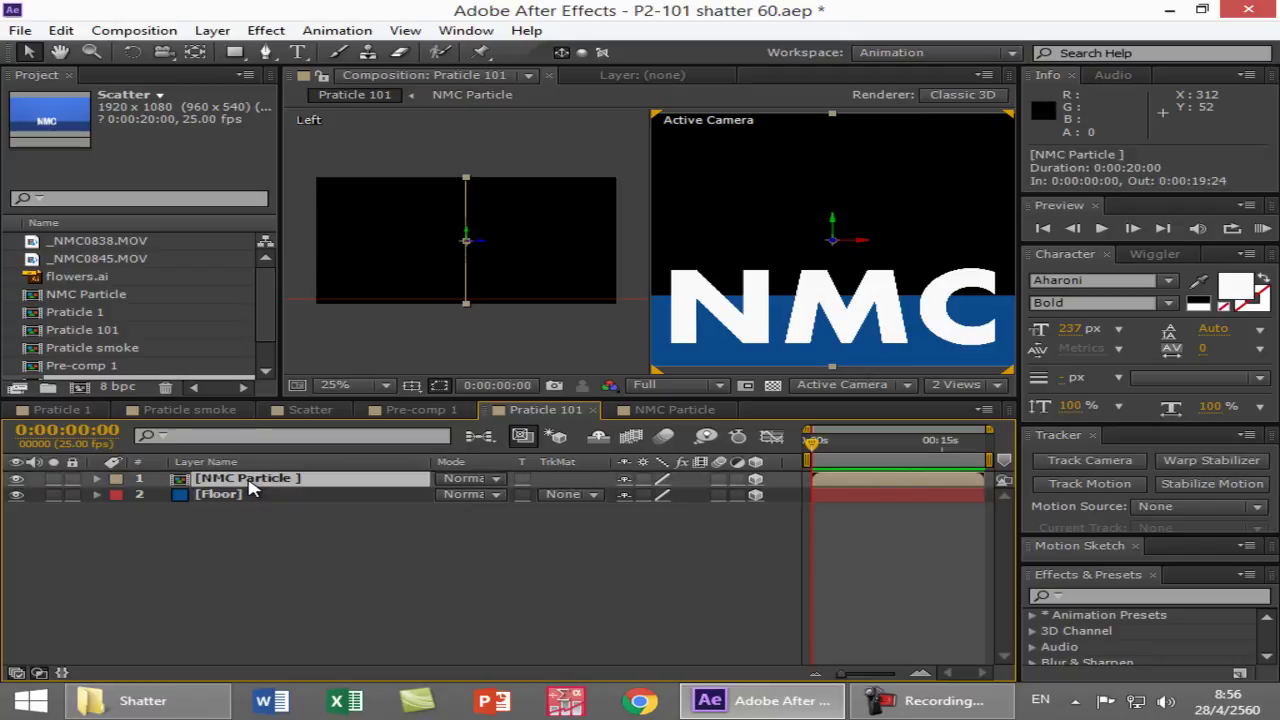
double_click(251, 480)
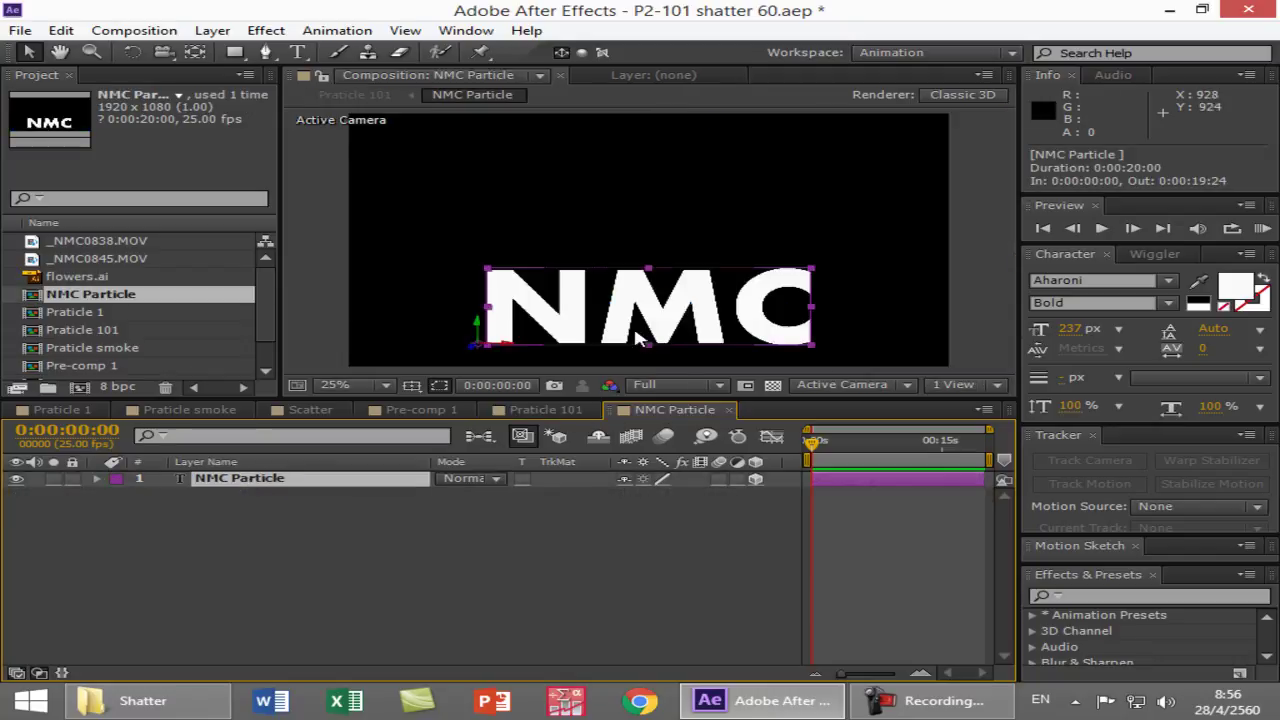
left_click(895, 701)
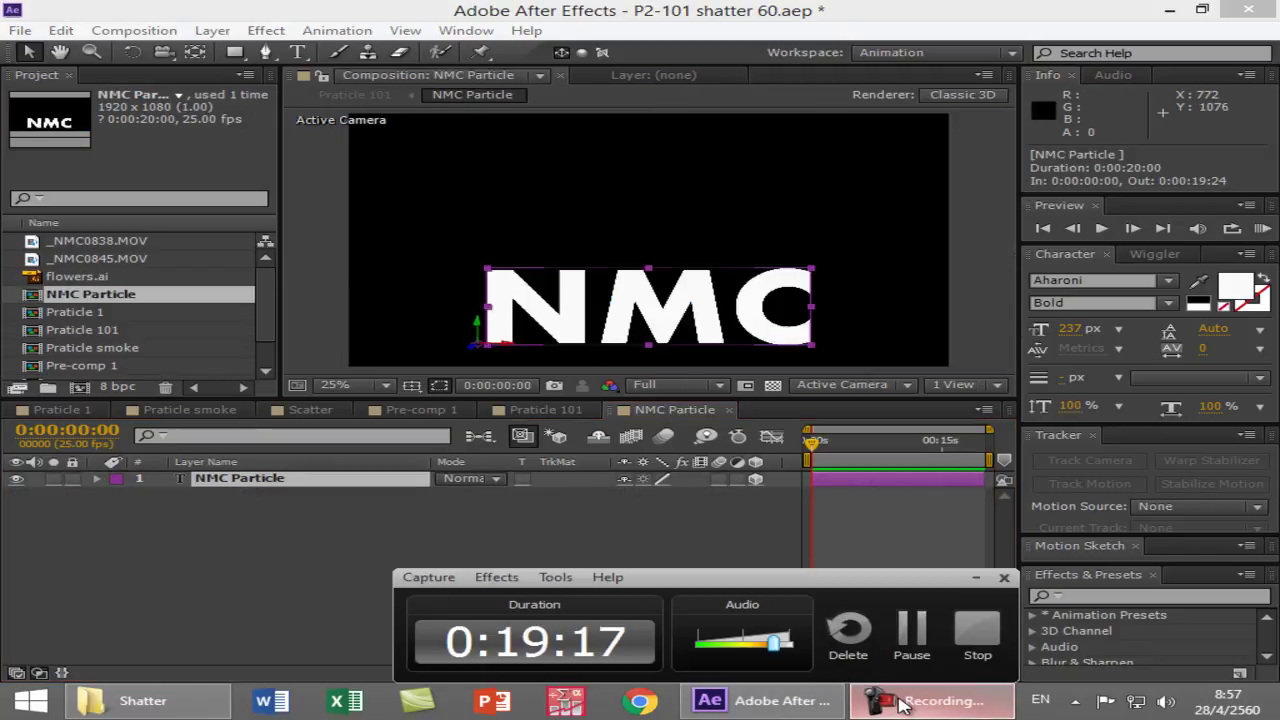